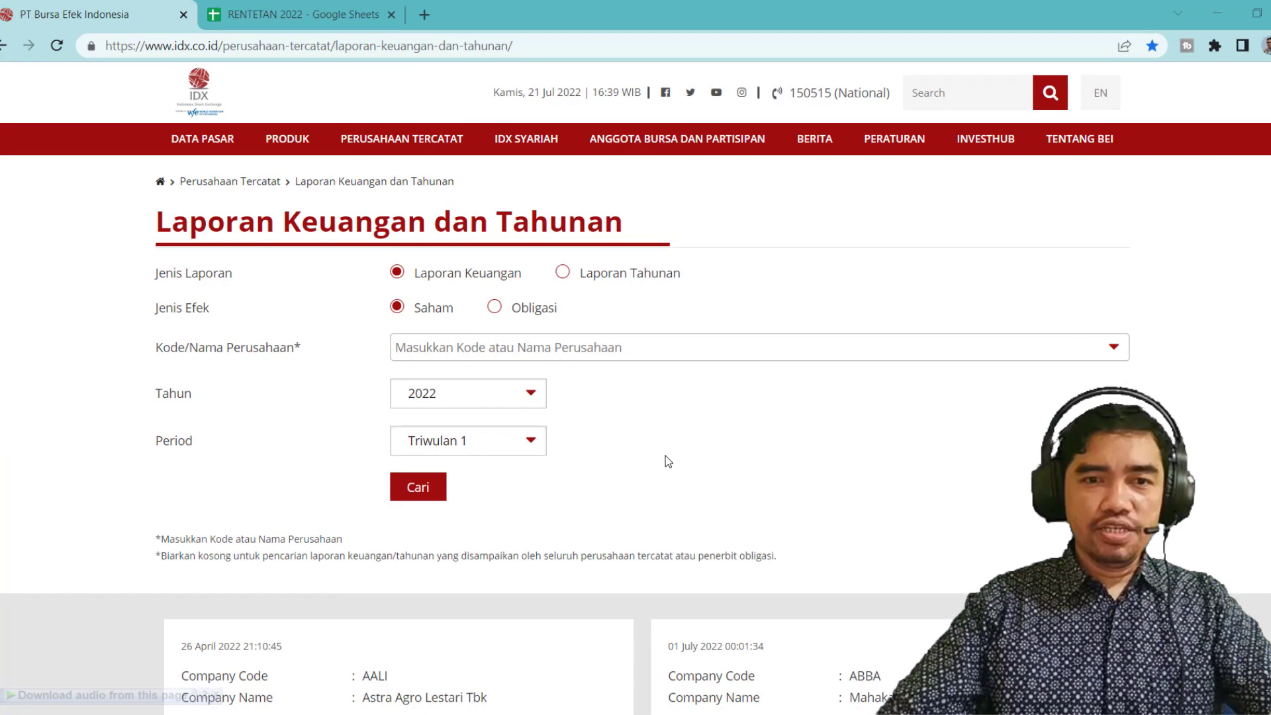
Go to the IDX home page and open the listed companies' Laporan Keuangan dan Tahunan page from there
{"action": "mouse_move", "coordinate": [433, 152]}
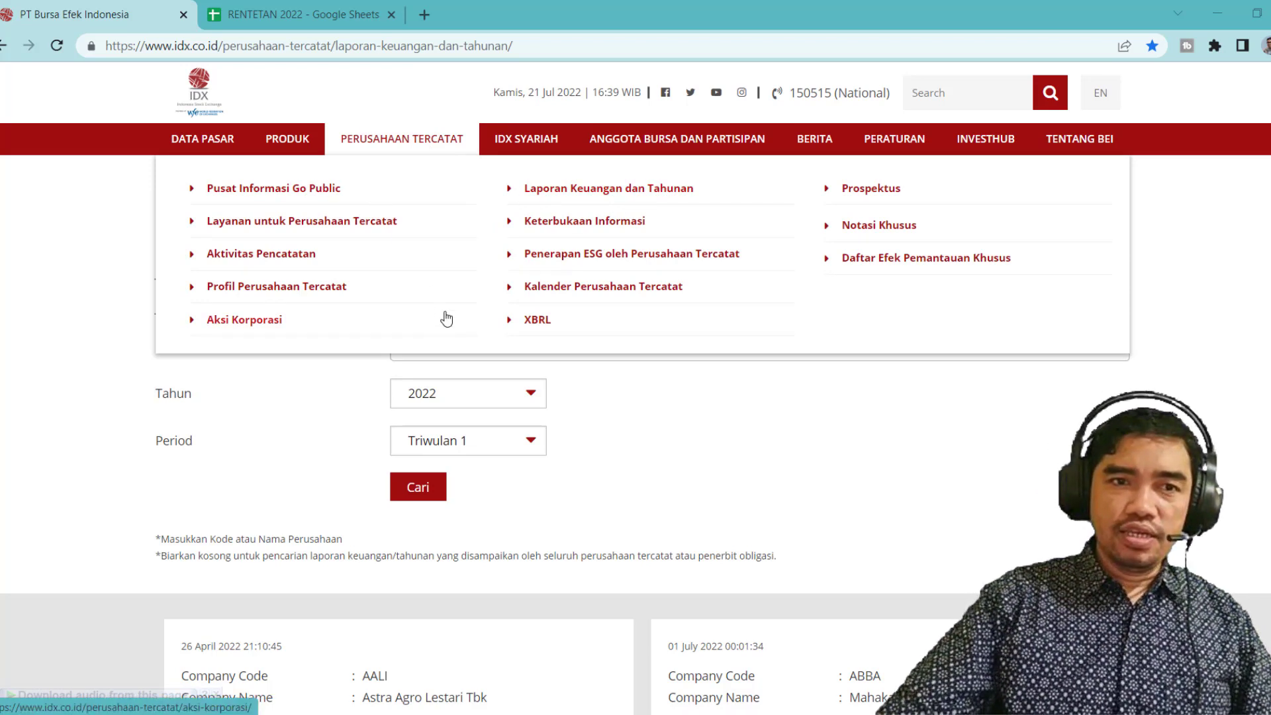
{"action": "left_click", "coordinate": [204, 92]}
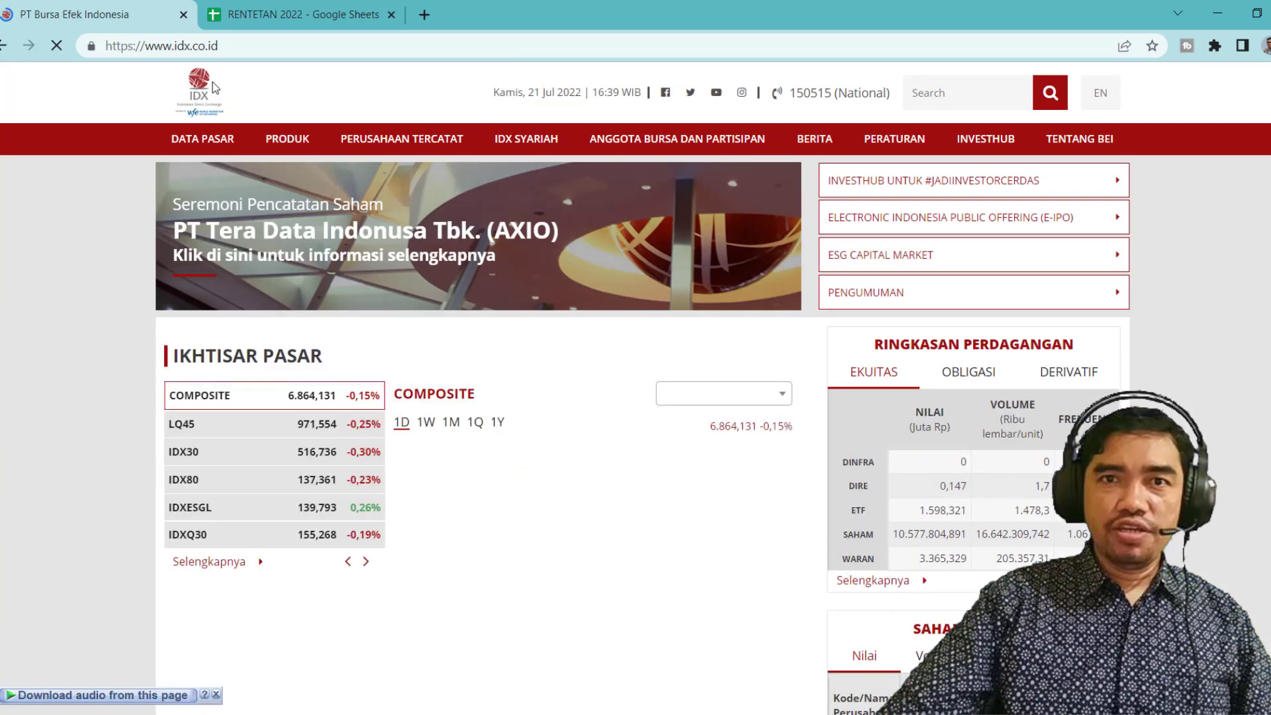
{"action": "key", "text": "ctrl+l"}
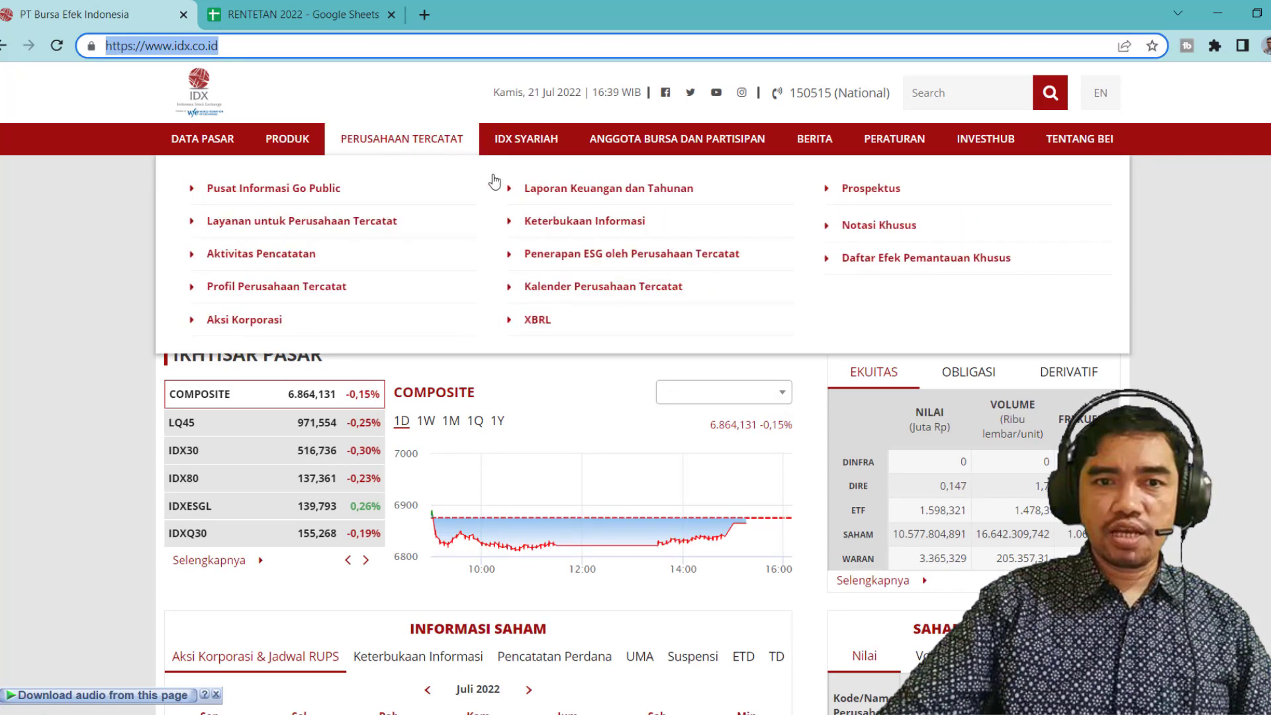
{"action": "left_click", "coordinate": [555, 197]}
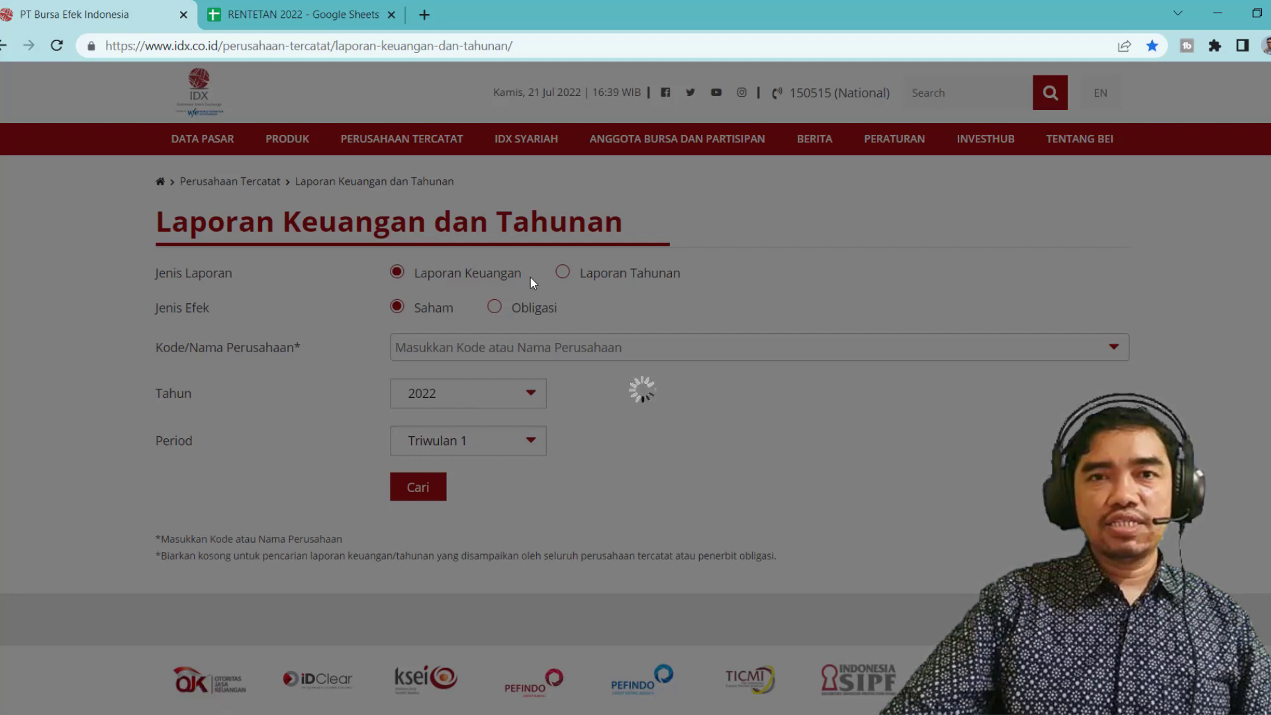
{"action": "left_click", "coordinate": [364, 47]}
{"action": "key", "text": "Return"}
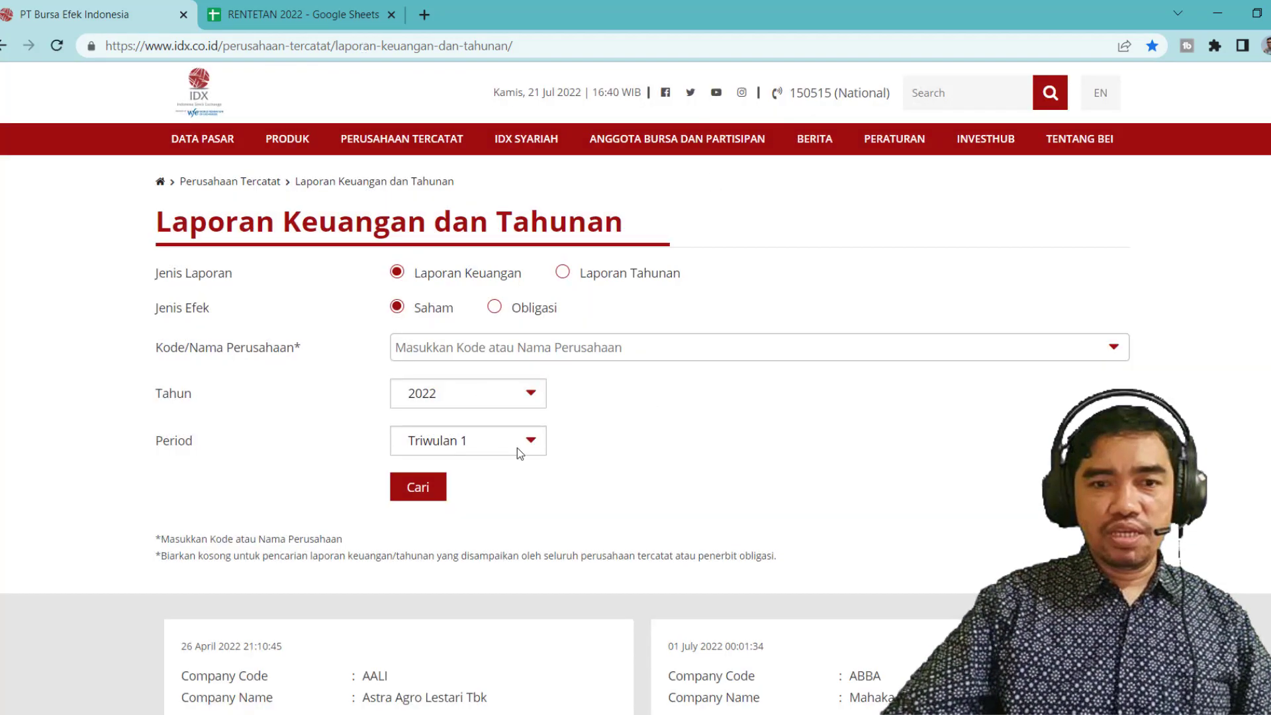
Set the report period to Triwulan 2 and search for all companies' 2022 financial reports
{"action": "scroll", "coordinate": [456, 398], "scroll_direction": "down", "scroll_amount": 1}
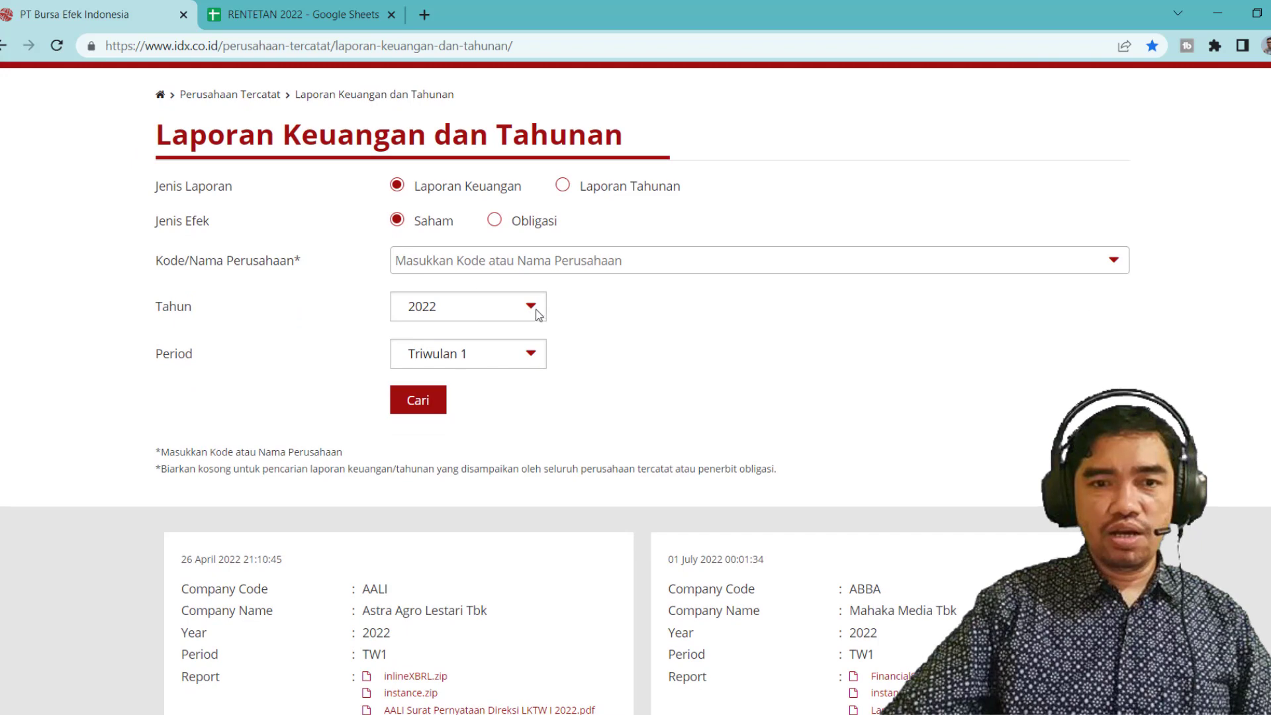
{"action": "left_click", "coordinate": [457, 358]}
{"action": "left_click", "coordinate": [465, 392]}
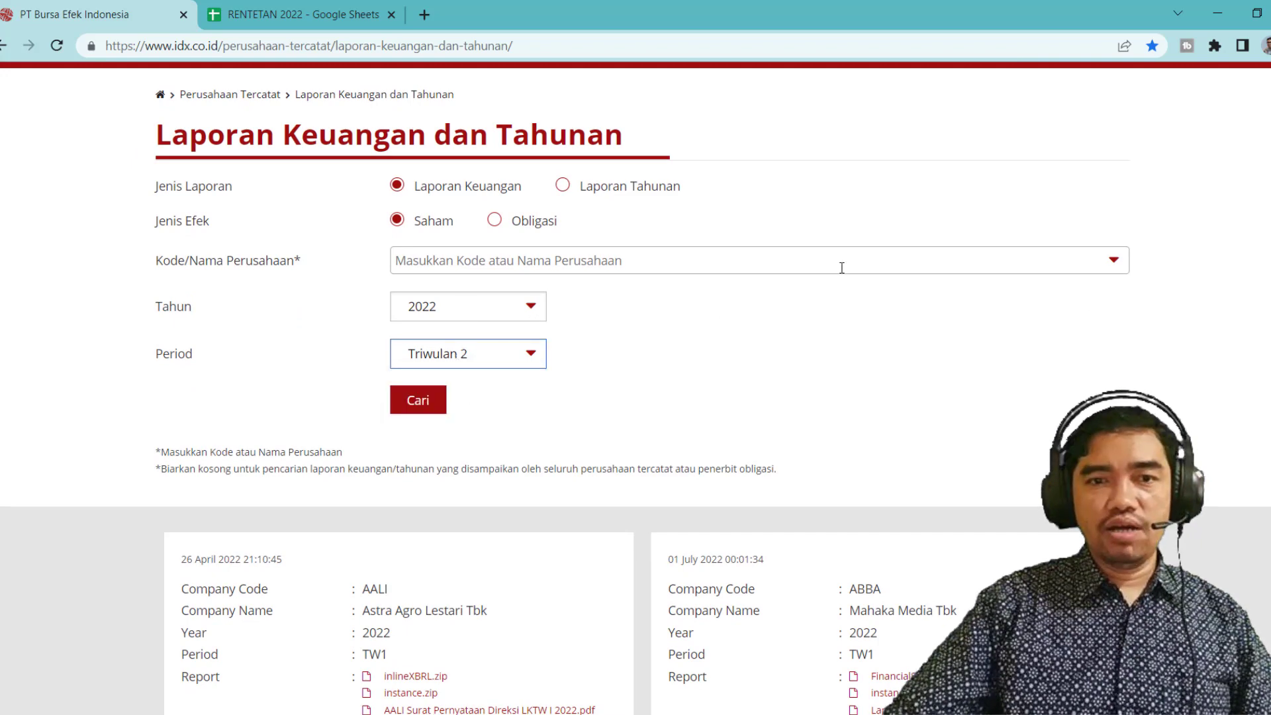
{"action": "left_click", "coordinate": [430, 401]}
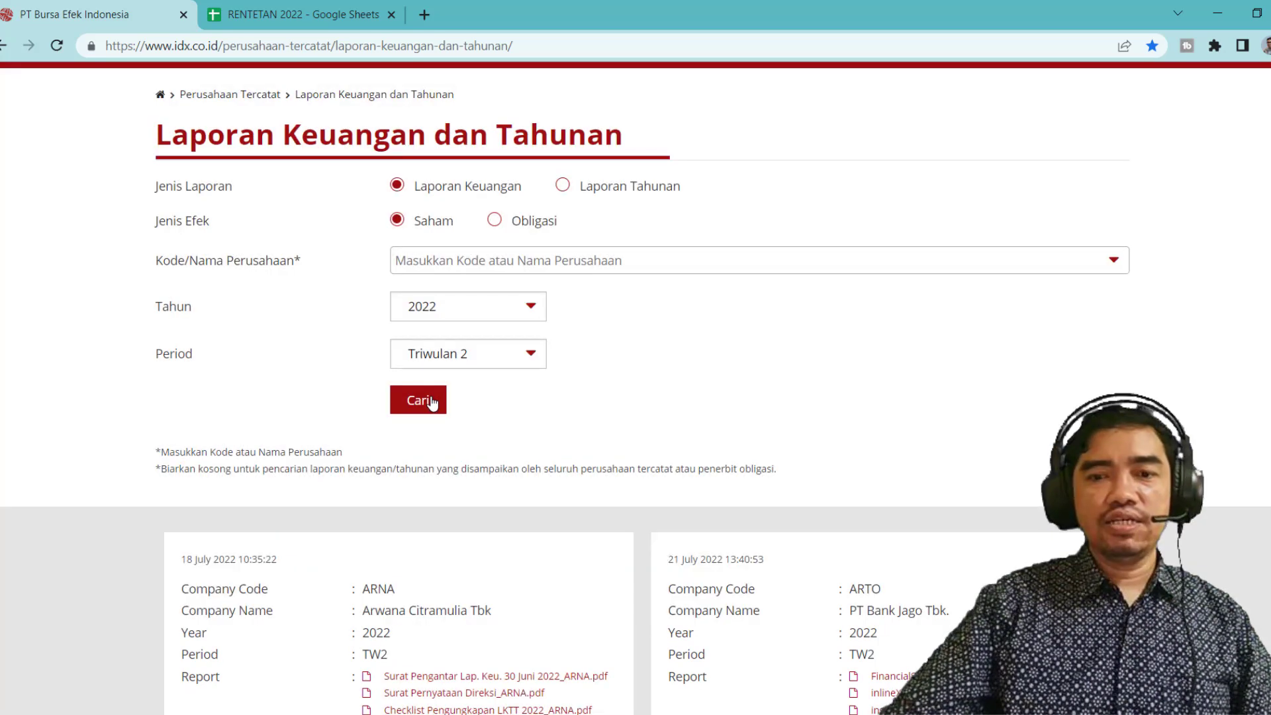
Look through both pages of search results to see which companies have submitted Triwulan 2 reports
{"action": "scroll", "coordinate": [434, 401], "scroll_direction": "down", "scroll_amount": 2}
{"action": "scroll", "coordinate": [434, 401], "scroll_direction": "down", "scroll_amount": 3}
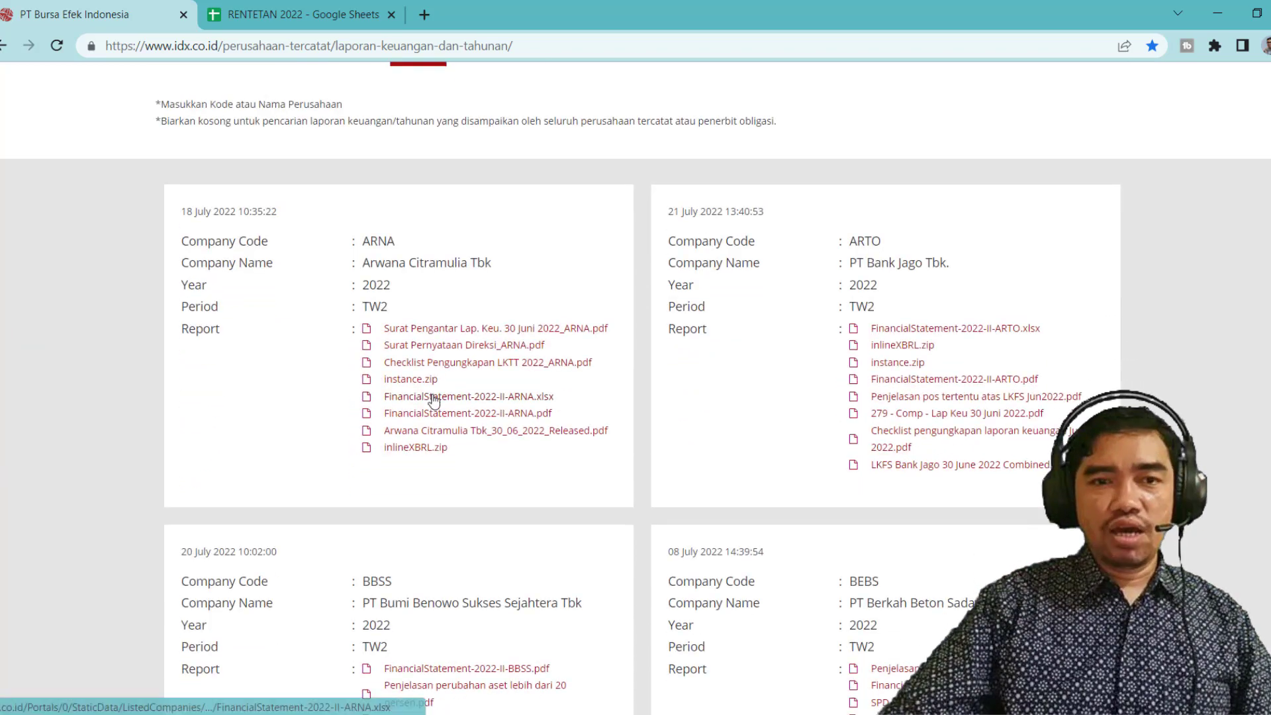
{"action": "scroll", "coordinate": [433, 401], "scroll_direction": "down", "scroll_amount": 8}
{"action": "scroll", "coordinate": [434, 401], "scroll_direction": "down", "scroll_amount": 9}
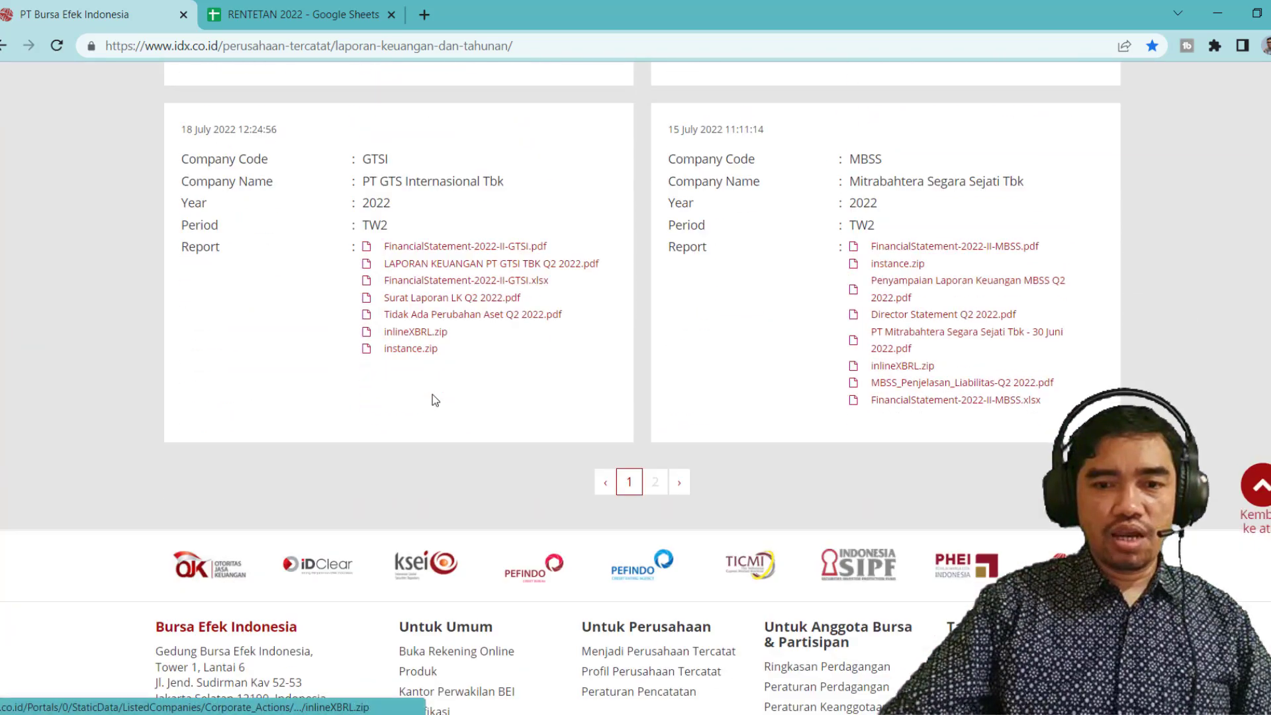
{"action": "left_click", "coordinate": [655, 483]}
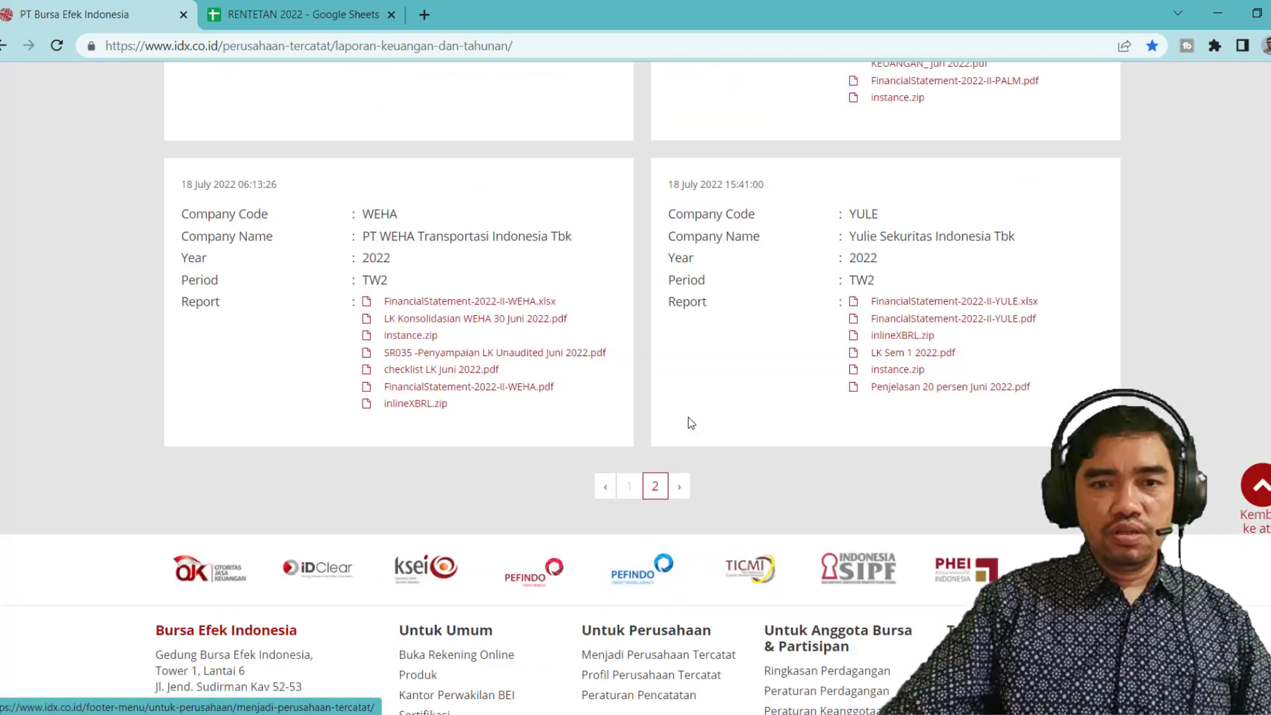
{"action": "scroll", "coordinate": [686, 420], "scroll_direction": "up", "scroll_amount": 15}
{"action": "scroll", "coordinate": [609, 390], "scroll_direction": "down", "scroll_amount": 12}
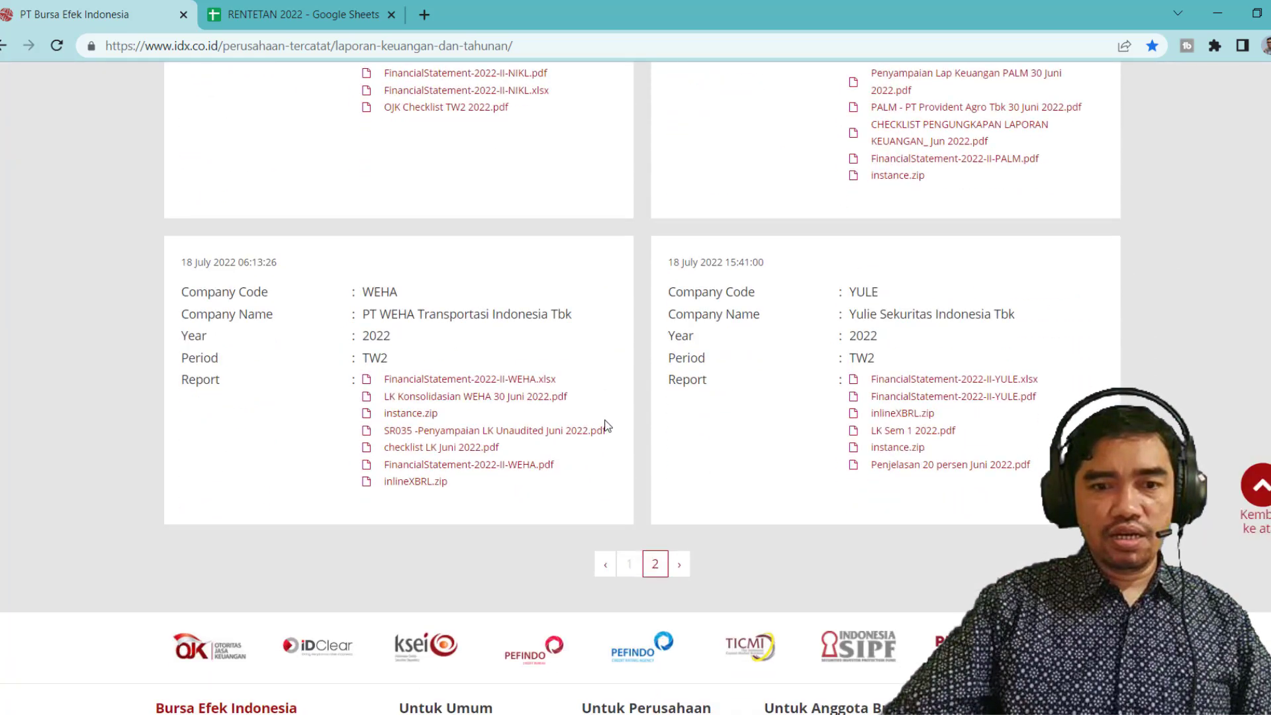
Return to the first results page and review its companies from ARNA down to MBSS
{"action": "left_click", "coordinate": [629, 564]}
{"action": "scroll", "coordinate": [552, 268], "scroll_direction": "up", "scroll_amount": 5}
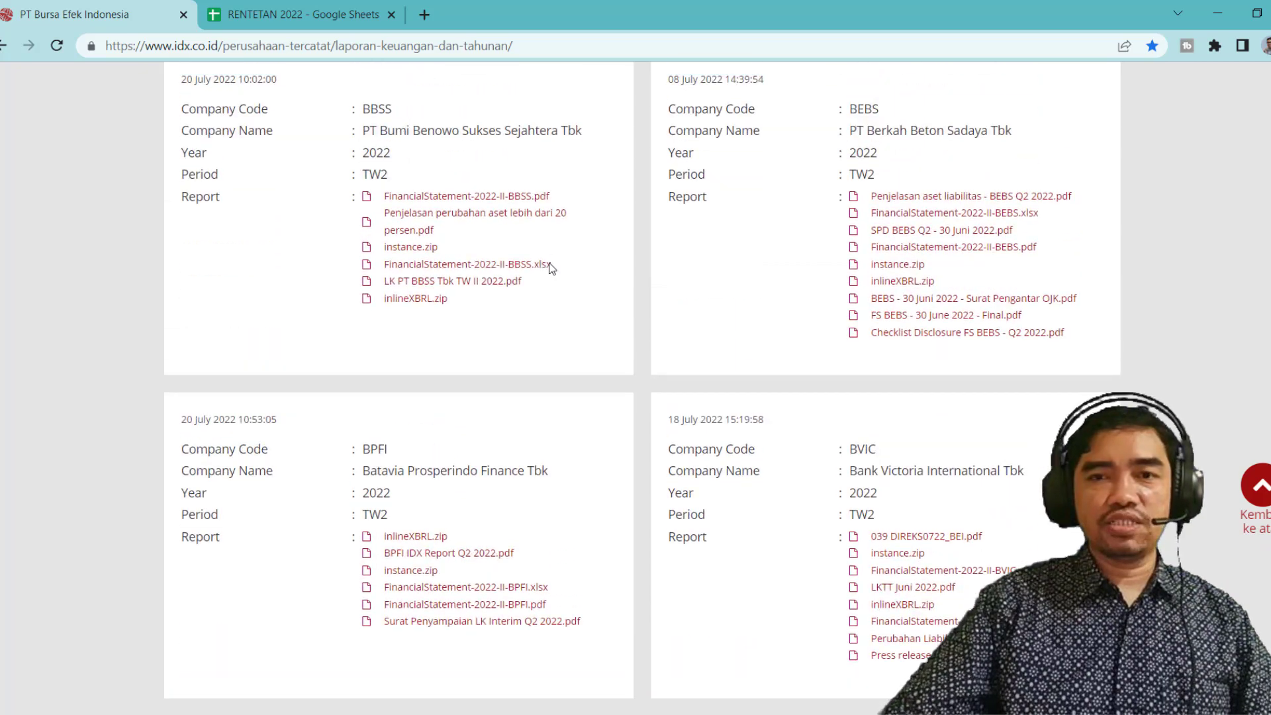
{"action": "scroll", "coordinate": [550, 268], "scroll_direction": "up", "scroll_amount": 4}
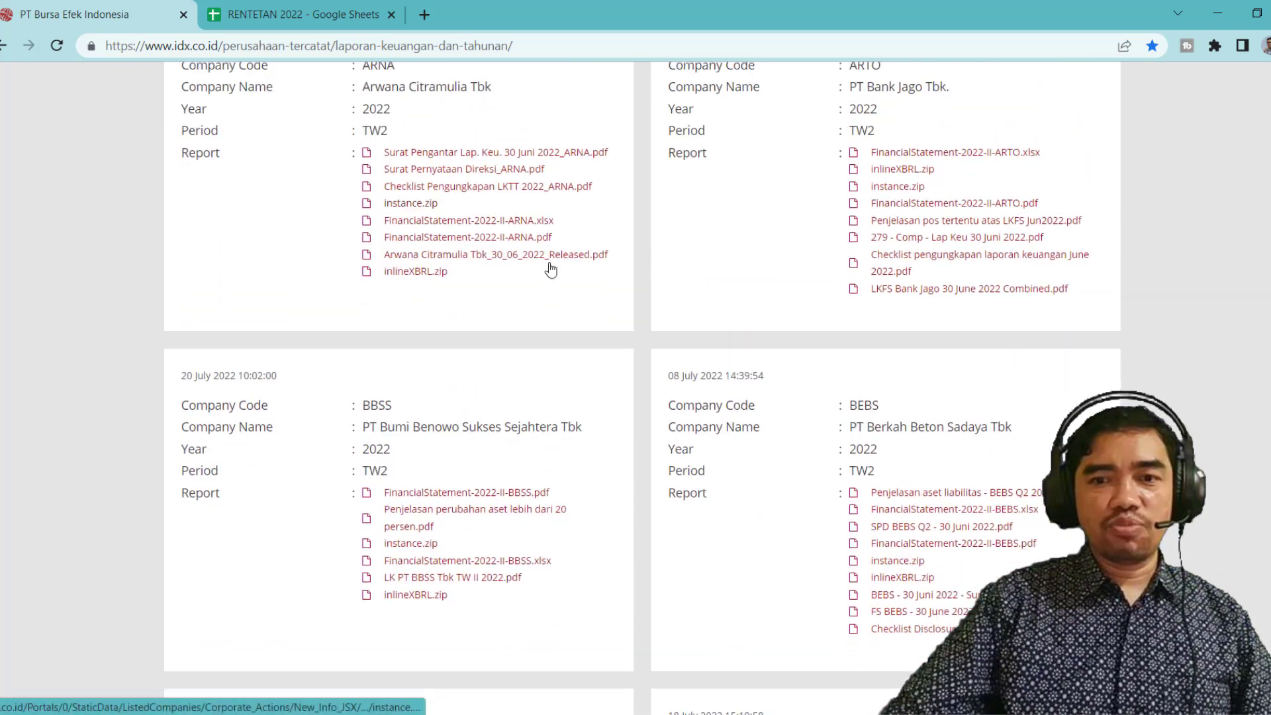
{"action": "scroll", "coordinate": [848, 341], "scroll_direction": "down", "scroll_amount": 11}
{"action": "scroll", "coordinate": [993, 466], "scroll_direction": "down", "scroll_amount": 4}
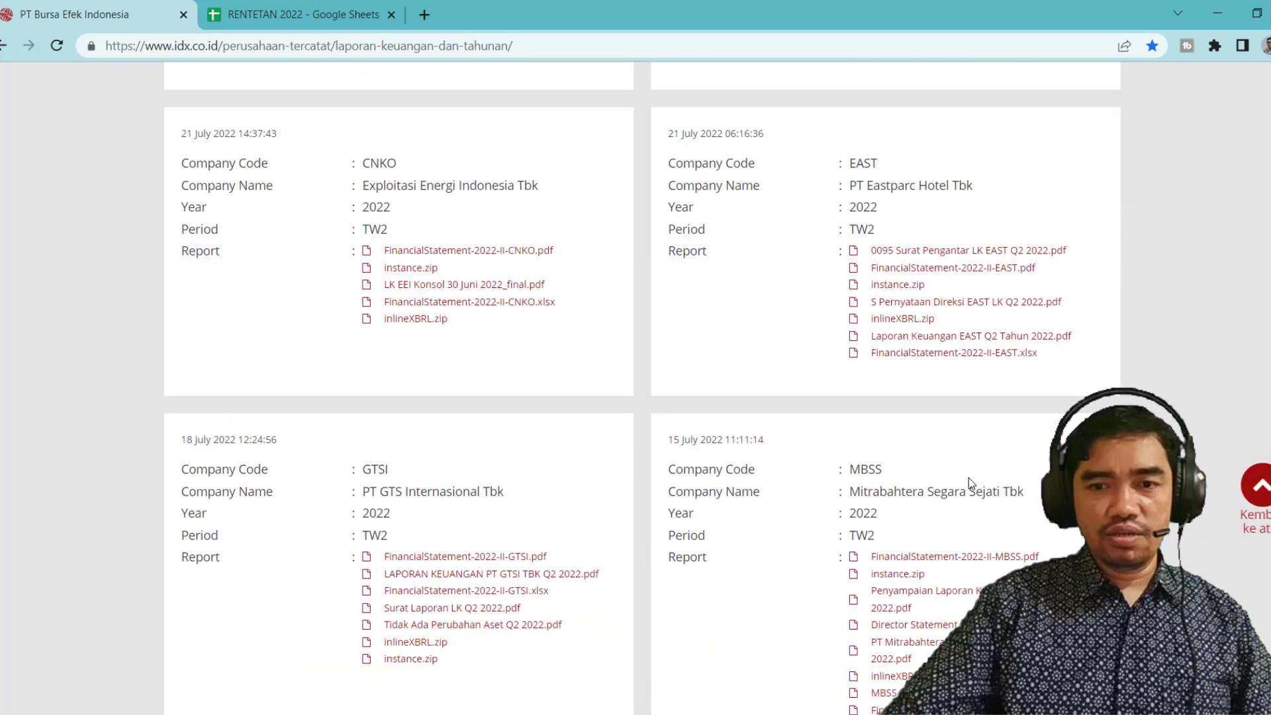
{"action": "scroll", "coordinate": [967, 478], "scroll_direction": "down", "scroll_amount": 5}
{"action": "scroll", "coordinate": [734, 439], "scroll_direction": "up", "scroll_amount": 6}
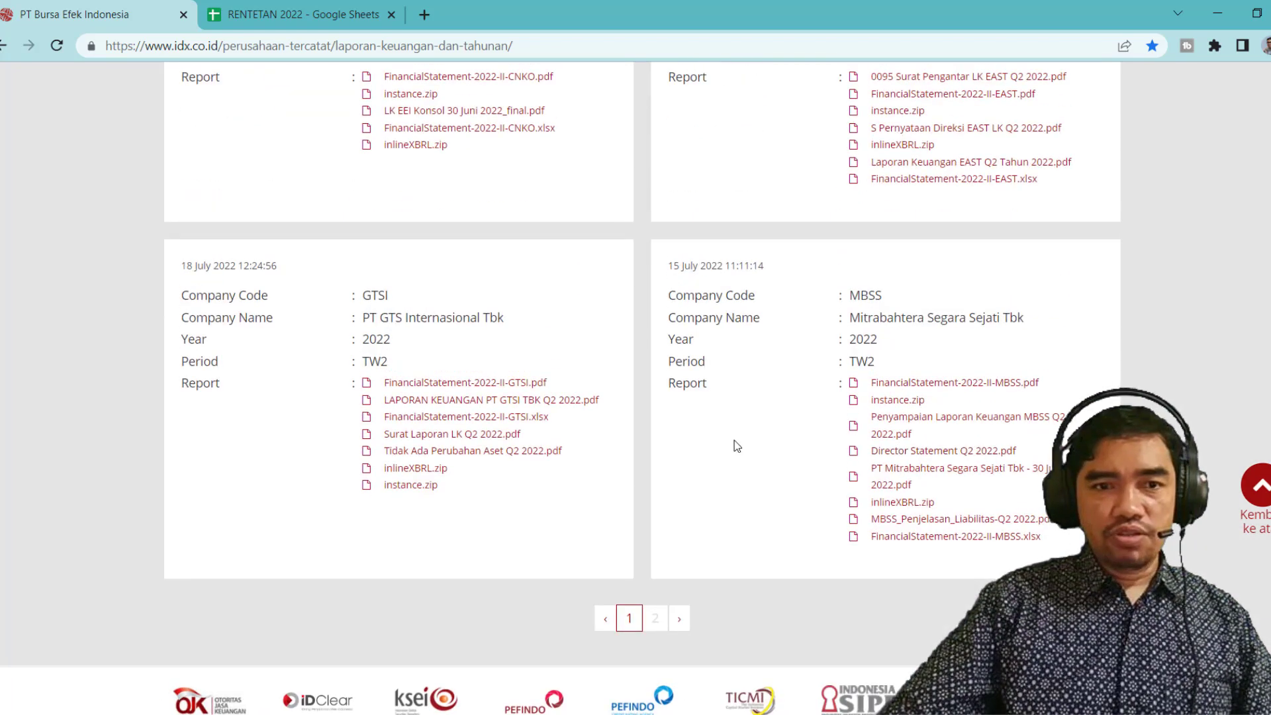
{"action": "scroll", "coordinate": [740, 436], "scroll_direction": "up", "scroll_amount": 13}
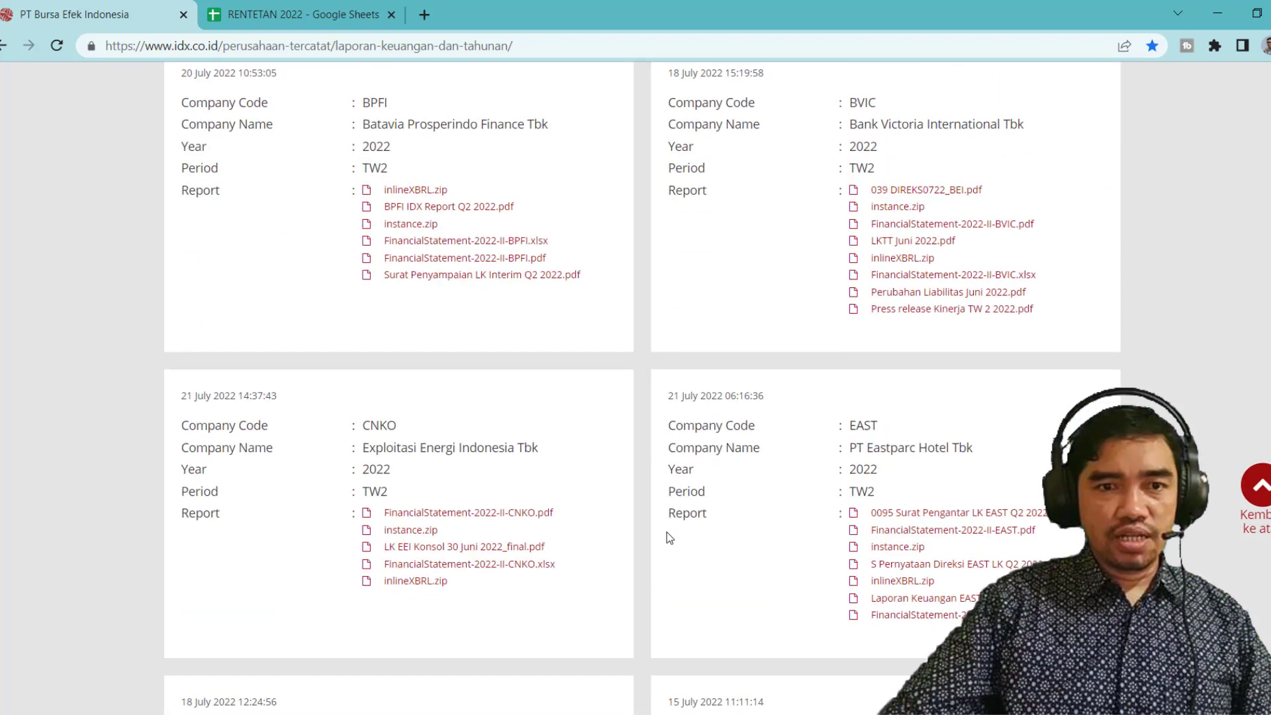
{"action": "scroll", "coordinate": [641, 484], "scroll_direction": "down", "scroll_amount": 16}
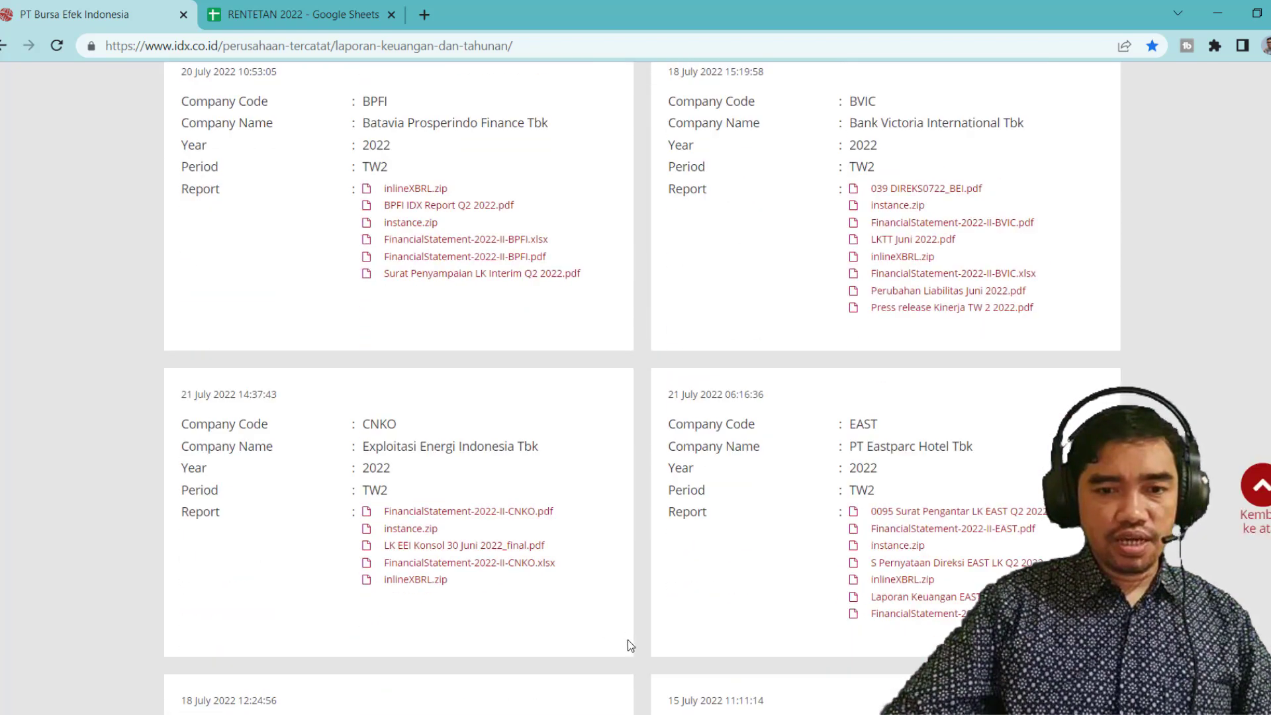
{"action": "scroll", "coordinate": [630, 638], "scroll_direction": "down", "scroll_amount": 1}
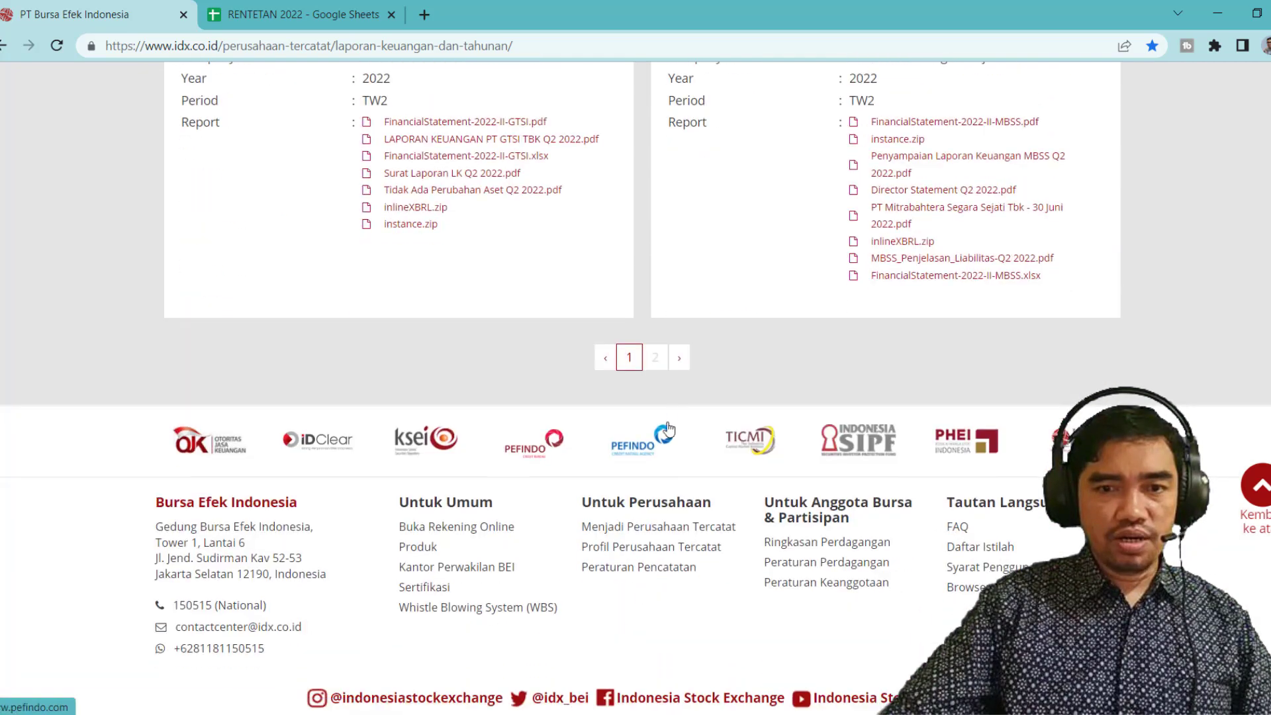
Open the second results page and review its companies from MCOR down to YULE
{"action": "left_click", "coordinate": [656, 355]}
{"action": "scroll", "coordinate": [547, 349], "scroll_direction": "up", "scroll_amount": 6}
{"action": "scroll", "coordinate": [547, 355], "scroll_direction": "up", "scroll_amount": 10}
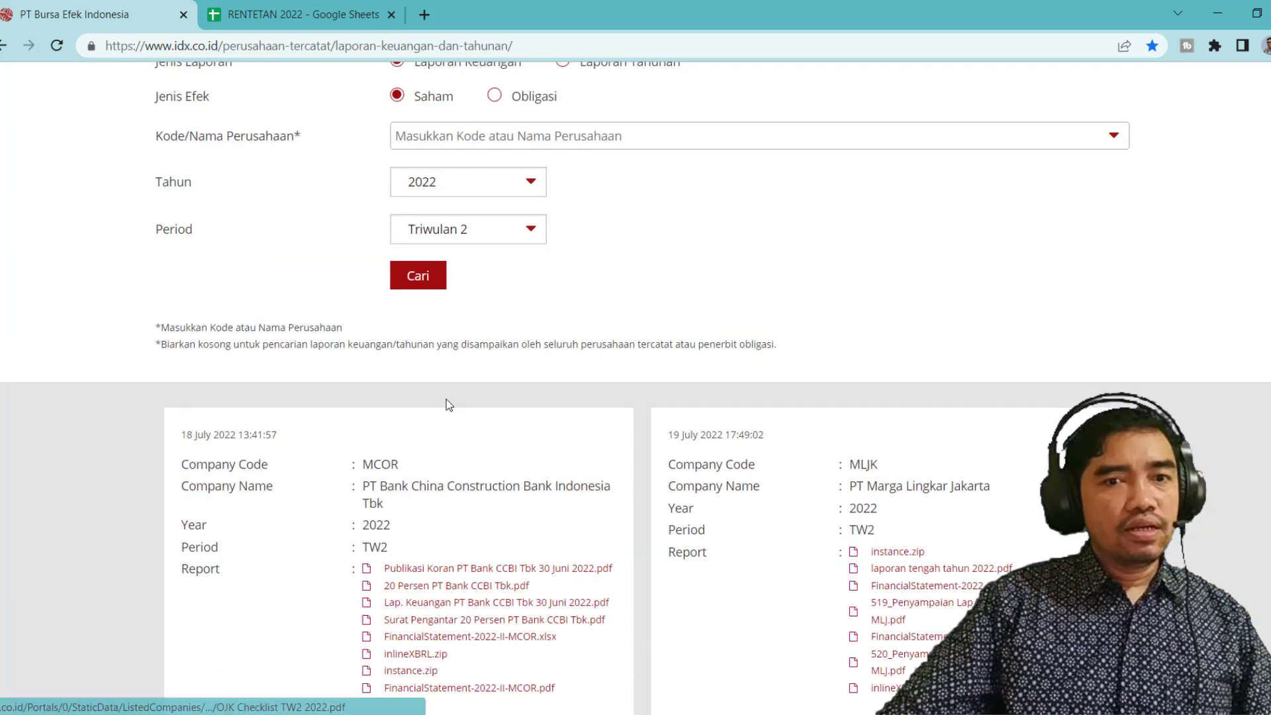
{"action": "scroll", "coordinate": [425, 420], "scroll_direction": "down", "scroll_amount": 3}
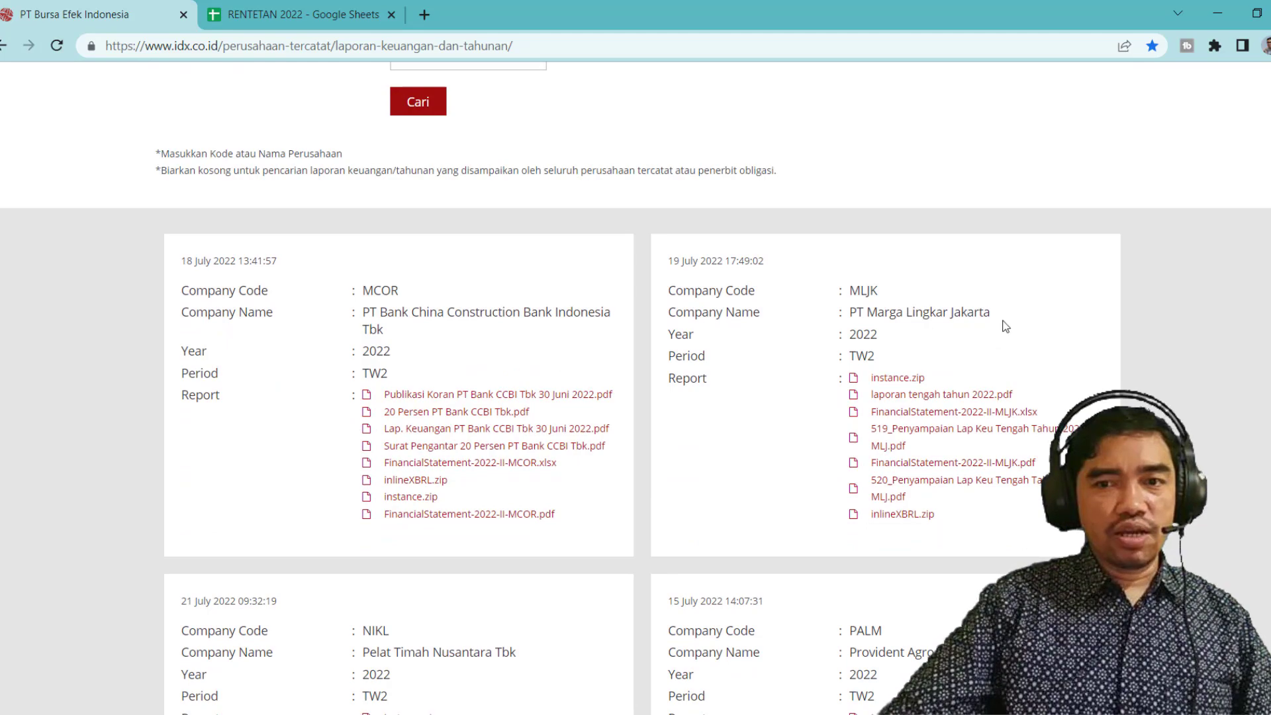
{"action": "scroll", "coordinate": [668, 444], "scroll_direction": "down", "scroll_amount": 12}
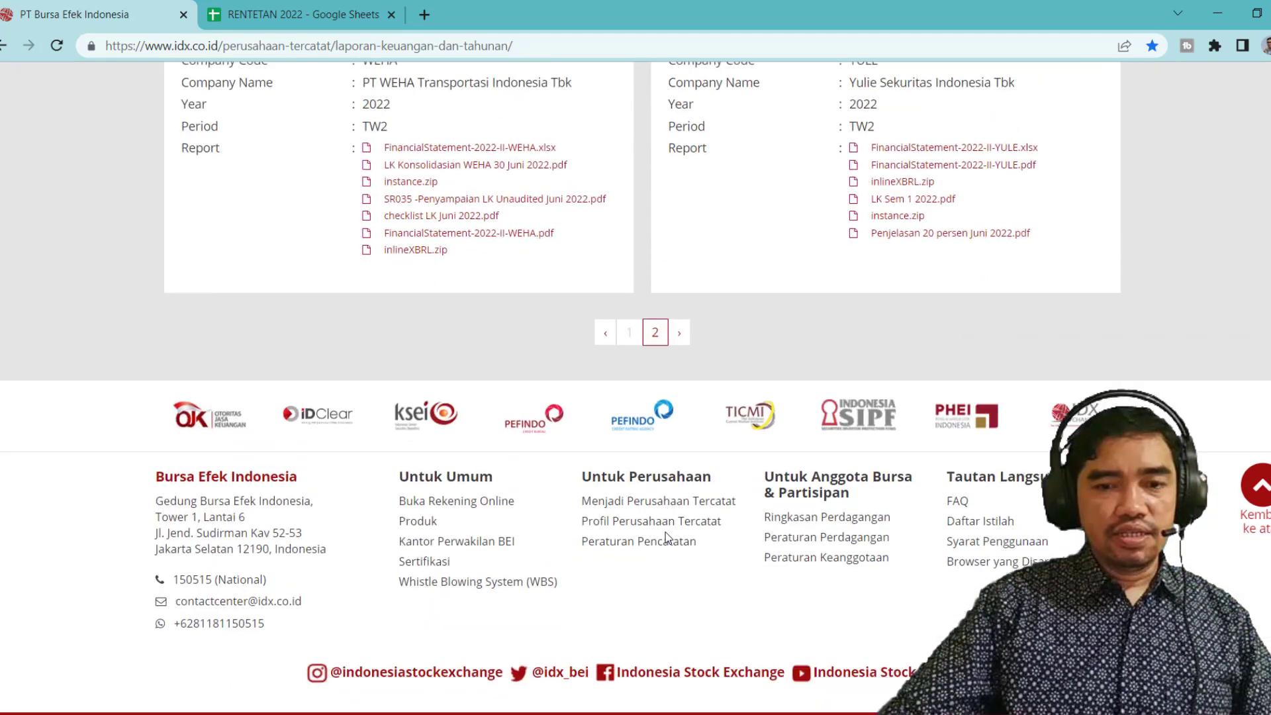
Go back to the first results page and check the company names and submission dates of its reports
{"action": "left_click", "coordinate": [632, 311]}
{"action": "scroll", "coordinate": [822, 285], "scroll_direction": "up", "scroll_amount": 5}
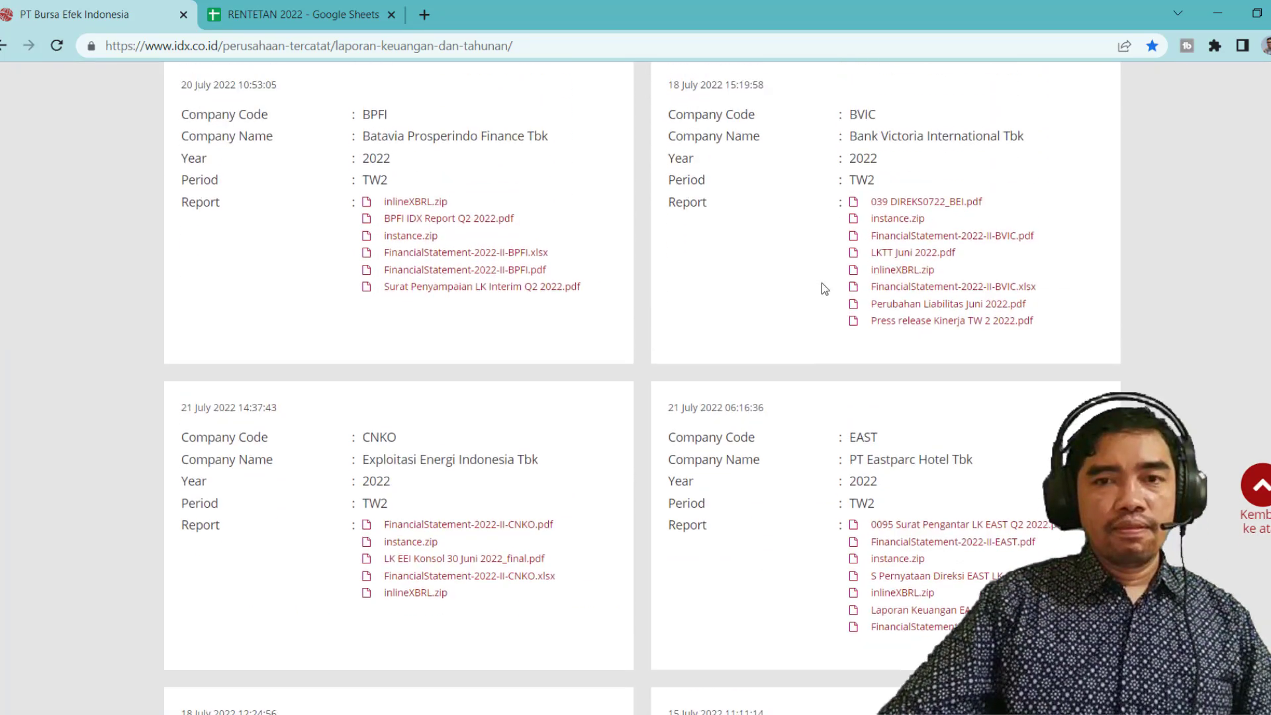
{"action": "scroll", "coordinate": [821, 283], "scroll_direction": "up", "scroll_amount": 10}
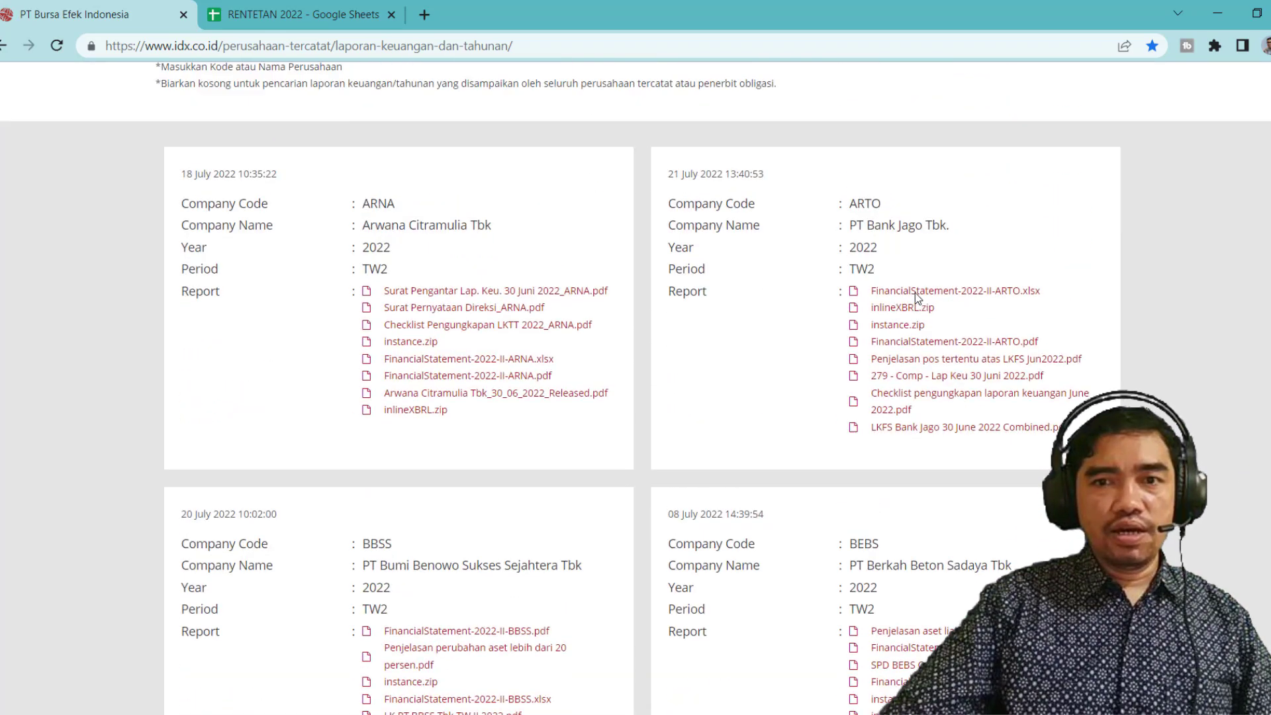
{"action": "scroll", "coordinate": [739, 380], "scroll_direction": "down", "scroll_amount": 12}
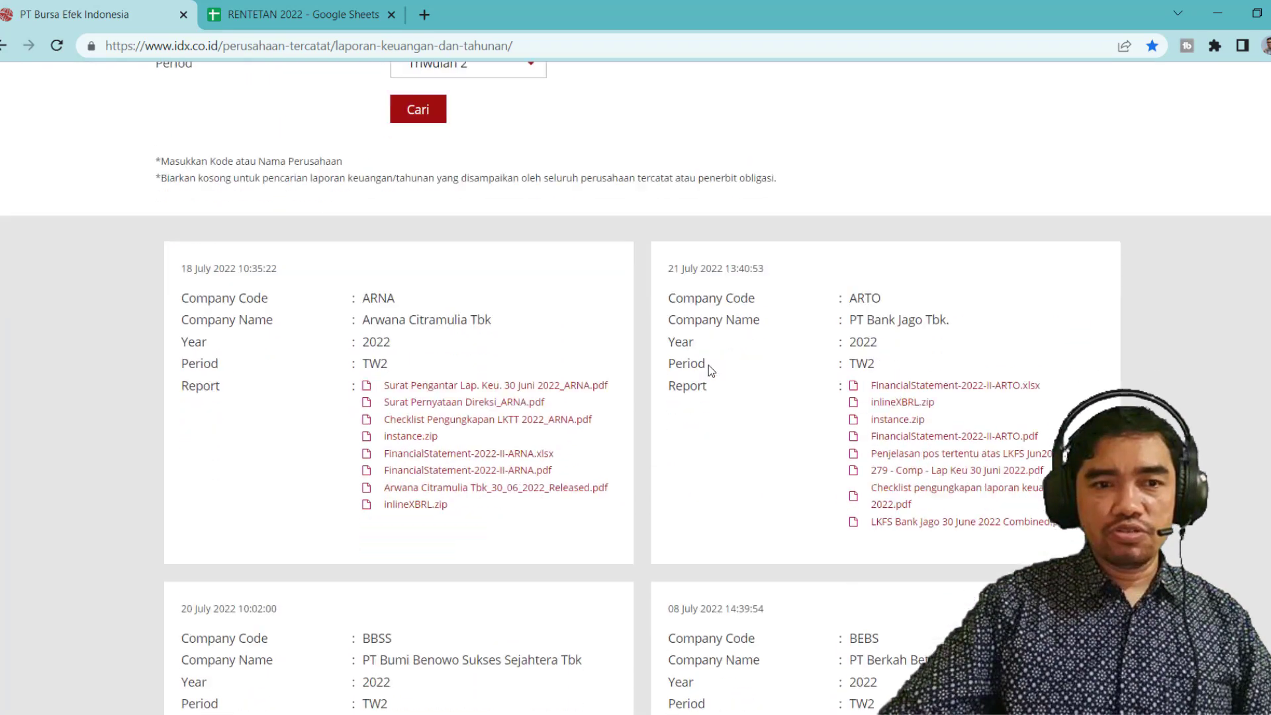
{"action": "scroll", "coordinate": [315, 438], "scroll_direction": "down", "scroll_amount": 3}
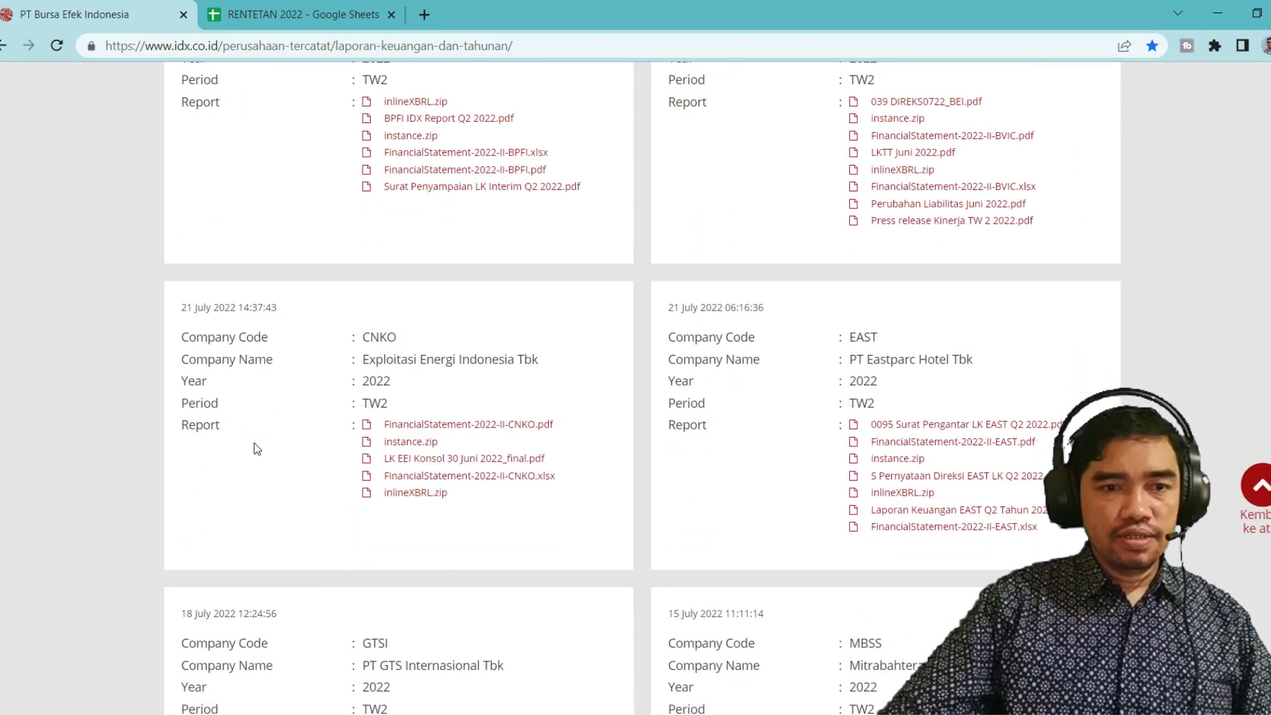
{"action": "scroll", "coordinate": [447, 462], "scroll_direction": "down", "scroll_amount": 6}
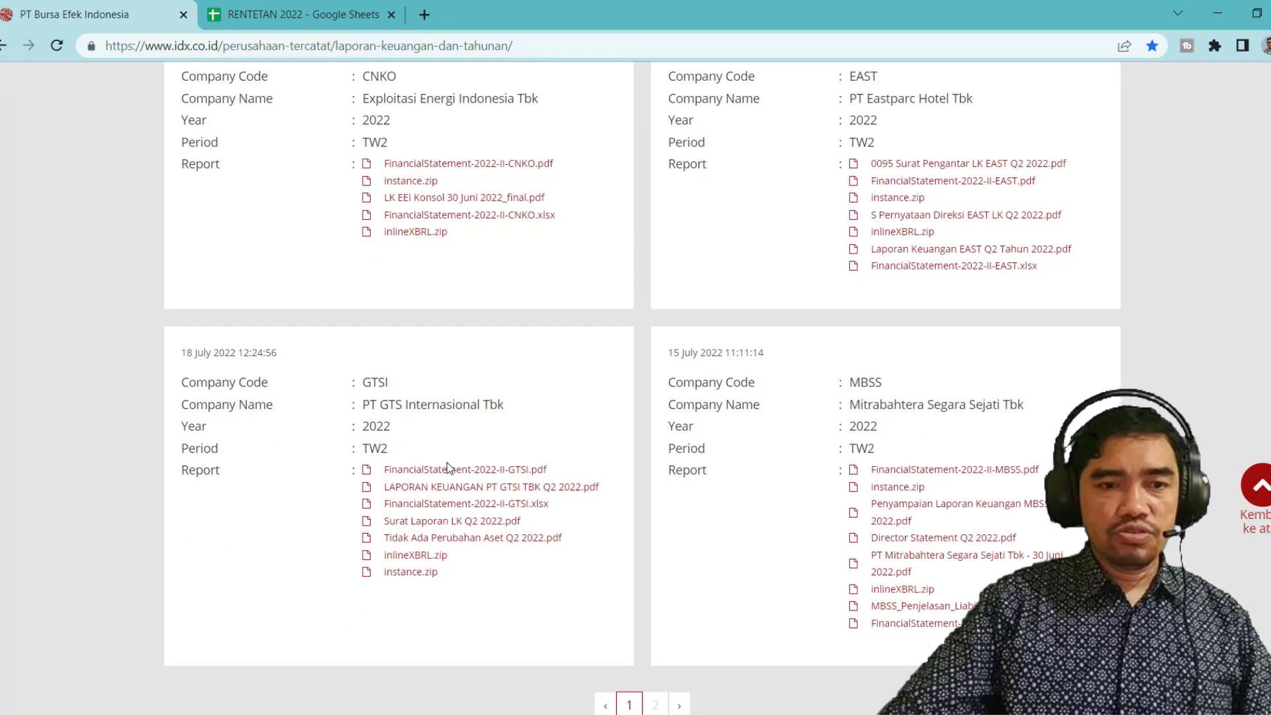
Show the second results page again and examine the reports of MCOR, MLJK, NIKL, PALM, WEHA and YULE
{"action": "left_click", "coordinate": [655, 444]}
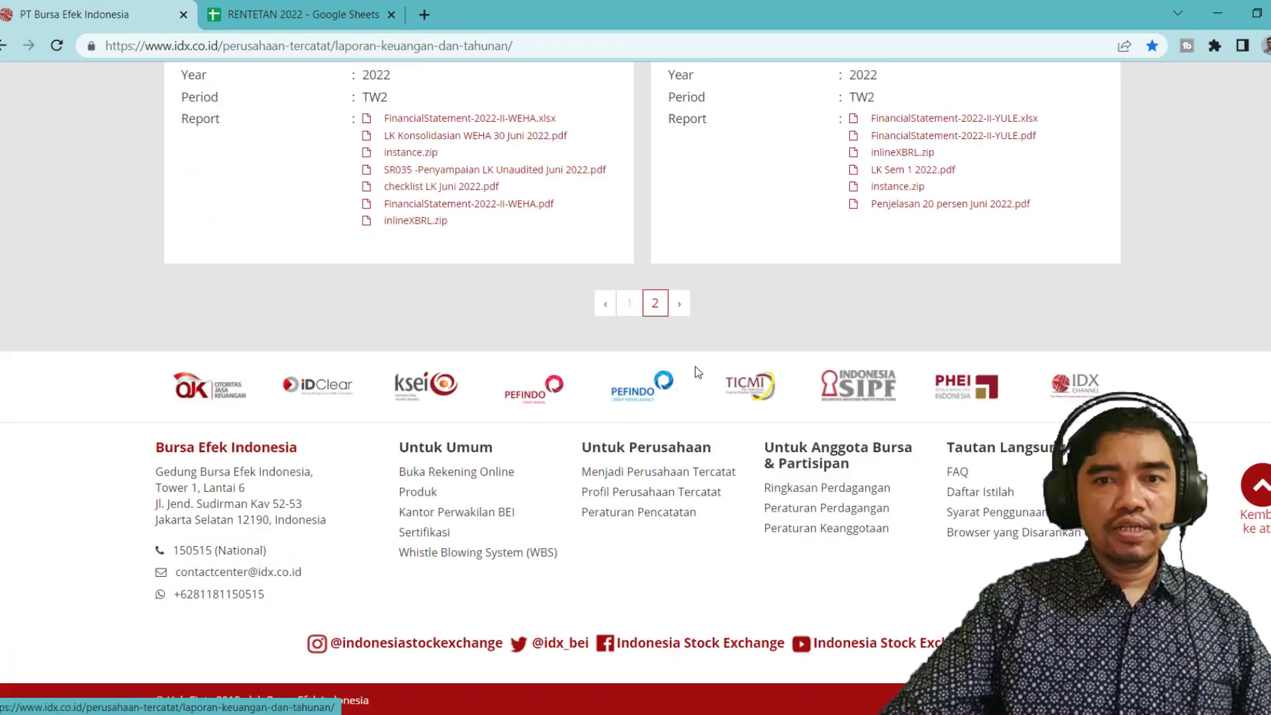
{"action": "scroll", "coordinate": [692, 364], "scroll_direction": "up", "scroll_amount": 5}
{"action": "scroll", "coordinate": [430, 337], "scroll_direction": "up", "scroll_amount": 6}
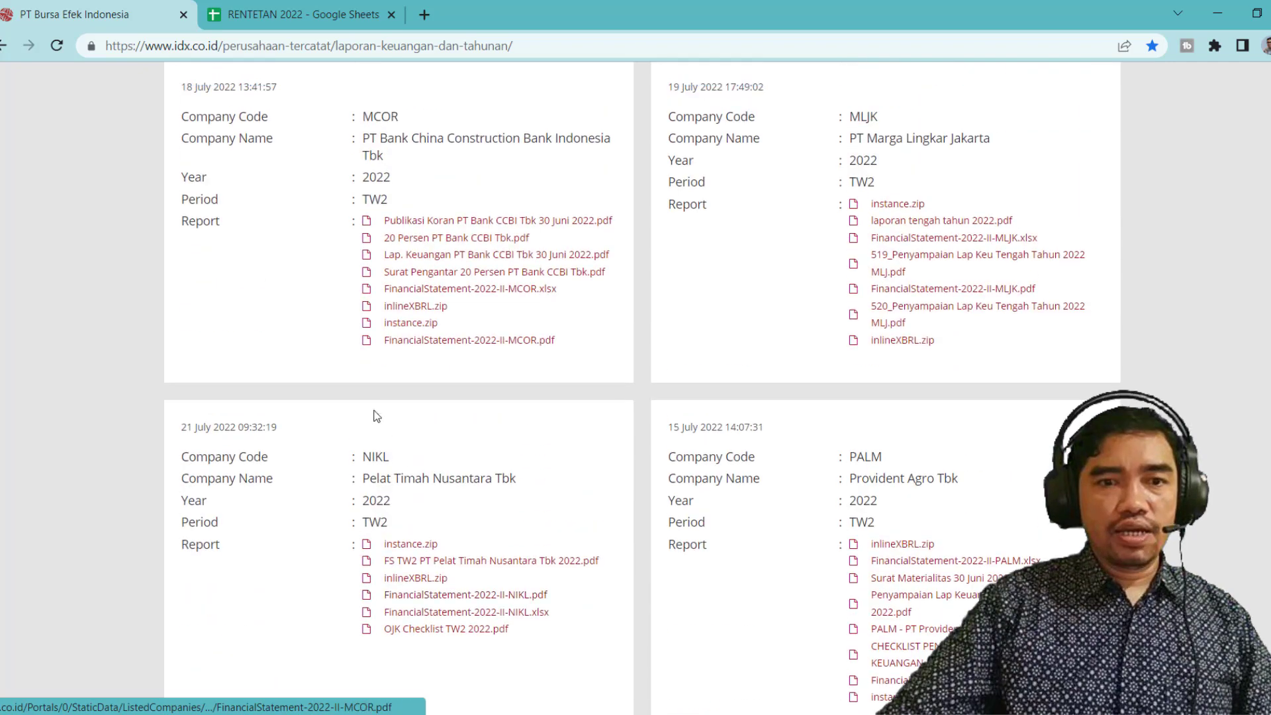
{"action": "scroll", "coordinate": [669, 501], "scroll_direction": "down", "scroll_amount": 3}
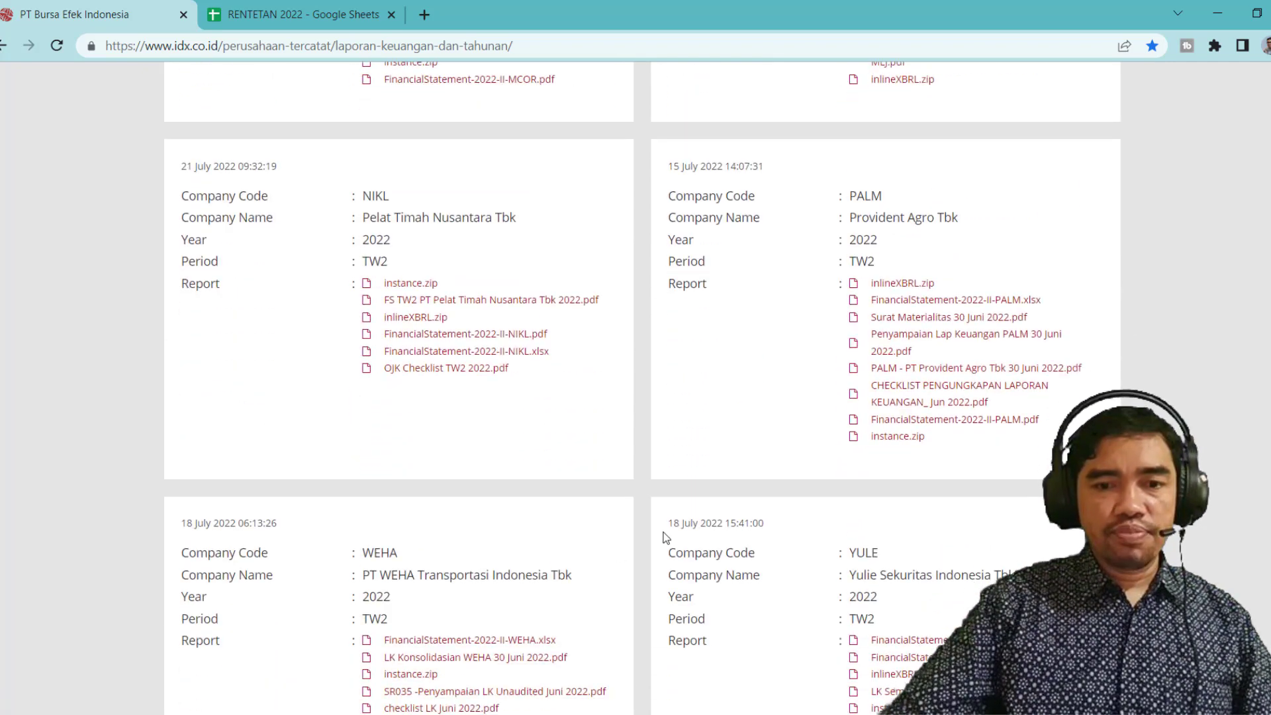
{"action": "scroll", "coordinate": [665, 537], "scroll_direction": "up", "scroll_amount": 8}
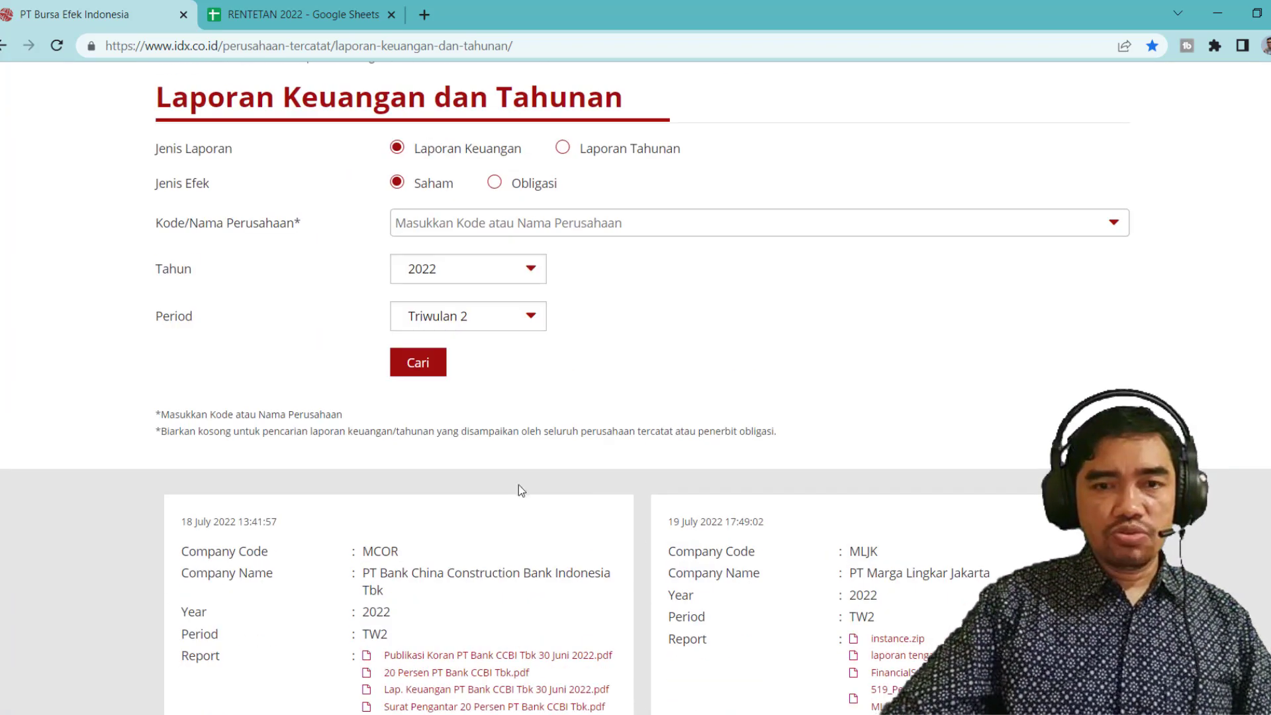
{"action": "scroll", "coordinate": [529, 331], "scroll_direction": "down", "scroll_amount": 2}
{"action": "scroll", "coordinate": [556, 551], "scroll_direction": "down", "scroll_amount": 15}
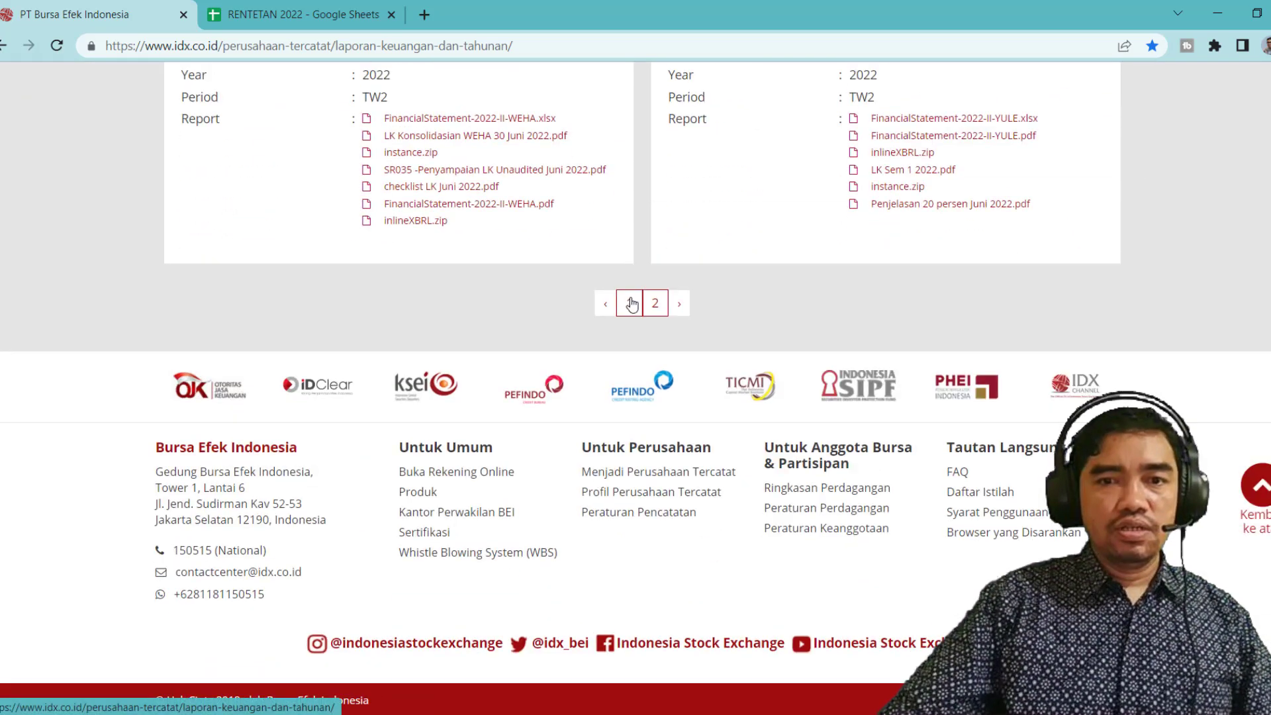
Return to the first results page and examine the report files listed for ARNA and Bank Jago (ARTO)
{"action": "left_click", "coordinate": [629, 303]}
{"action": "scroll", "coordinate": [854, 258], "scroll_direction": "up", "scroll_amount": 9}
{"action": "scroll", "coordinate": [933, 222], "scroll_direction": "up", "scroll_amount": 8}
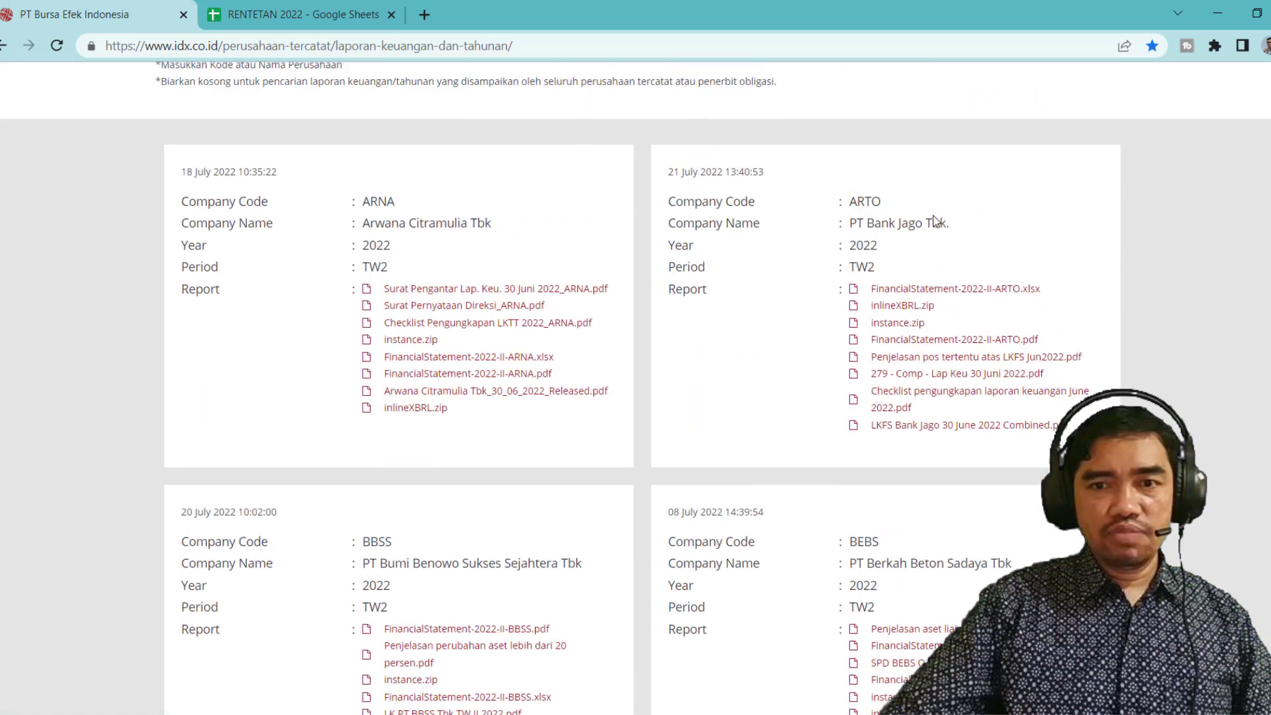
{"action": "scroll", "coordinate": [933, 218], "scroll_direction": "down", "scroll_amount": 2}
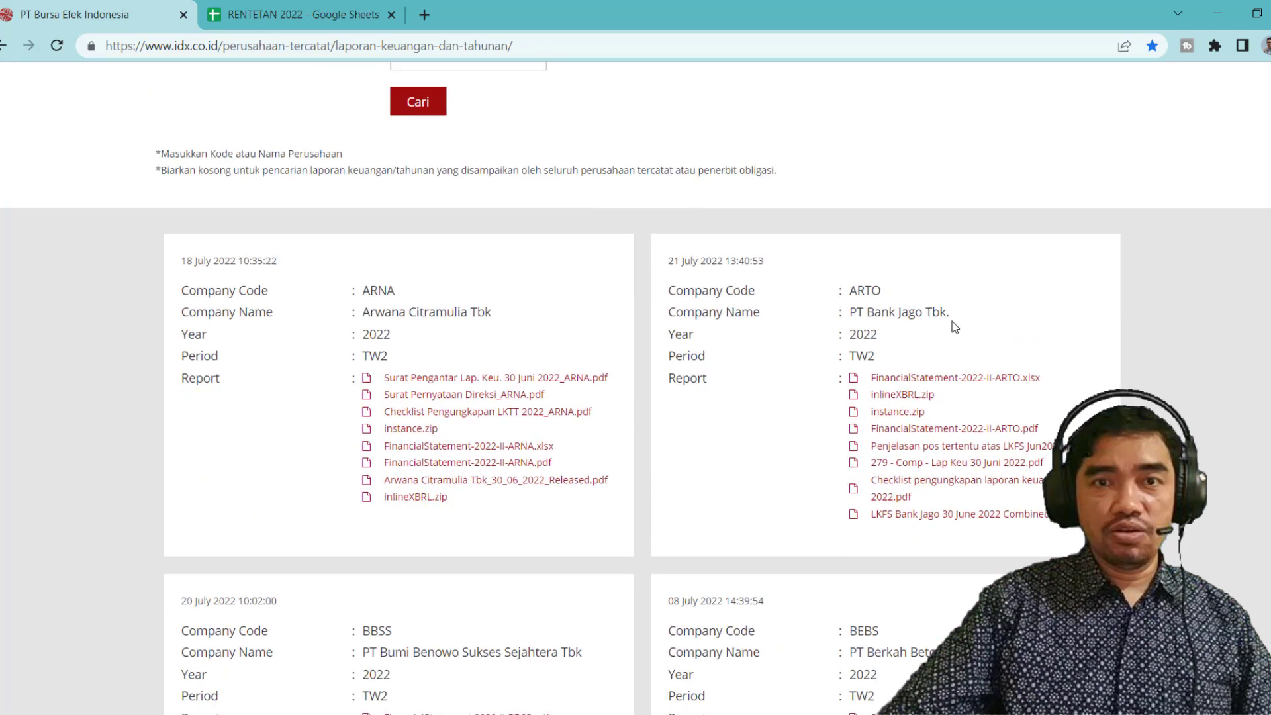
{"action": "scroll", "coordinate": [947, 364], "scroll_direction": "down", "scroll_amount": 3}
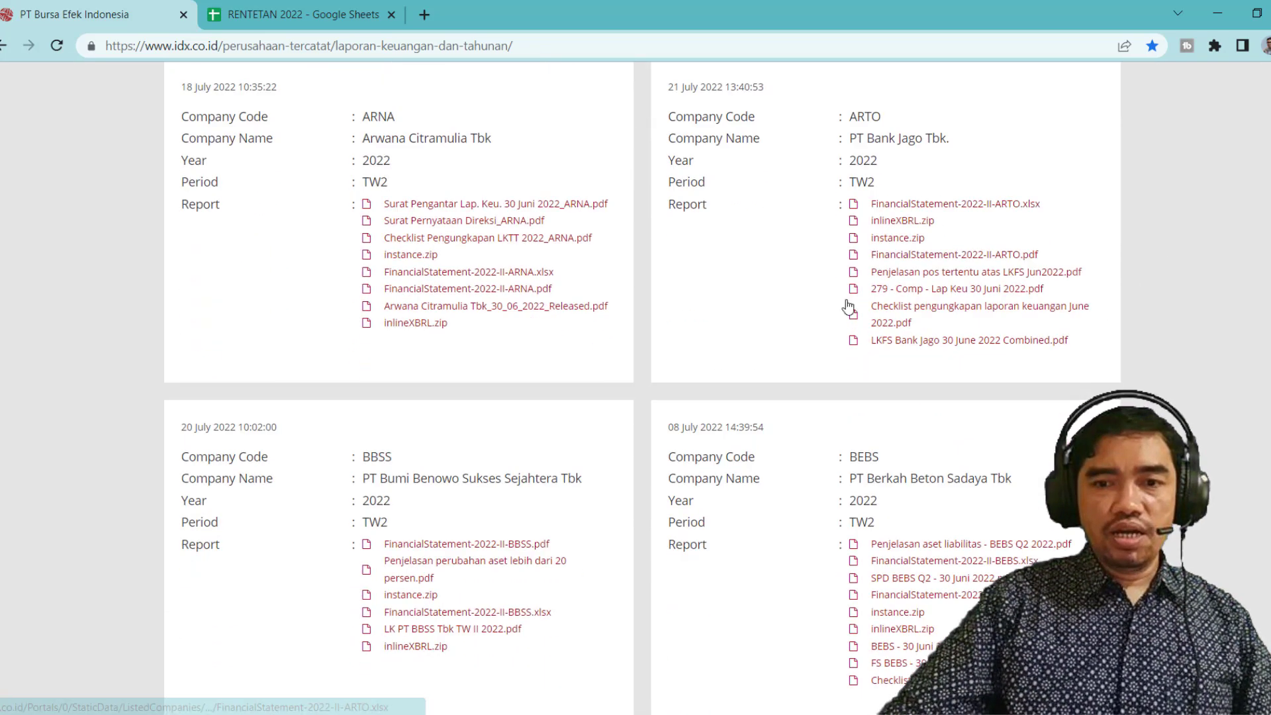
Download LKFS Bank Jago 30 June 2022 Combined.pdf from the ARTO reports with IDM, saving it as JAGO 217 Q2.pdf
{"action": "right_click", "coordinate": [913, 345]}
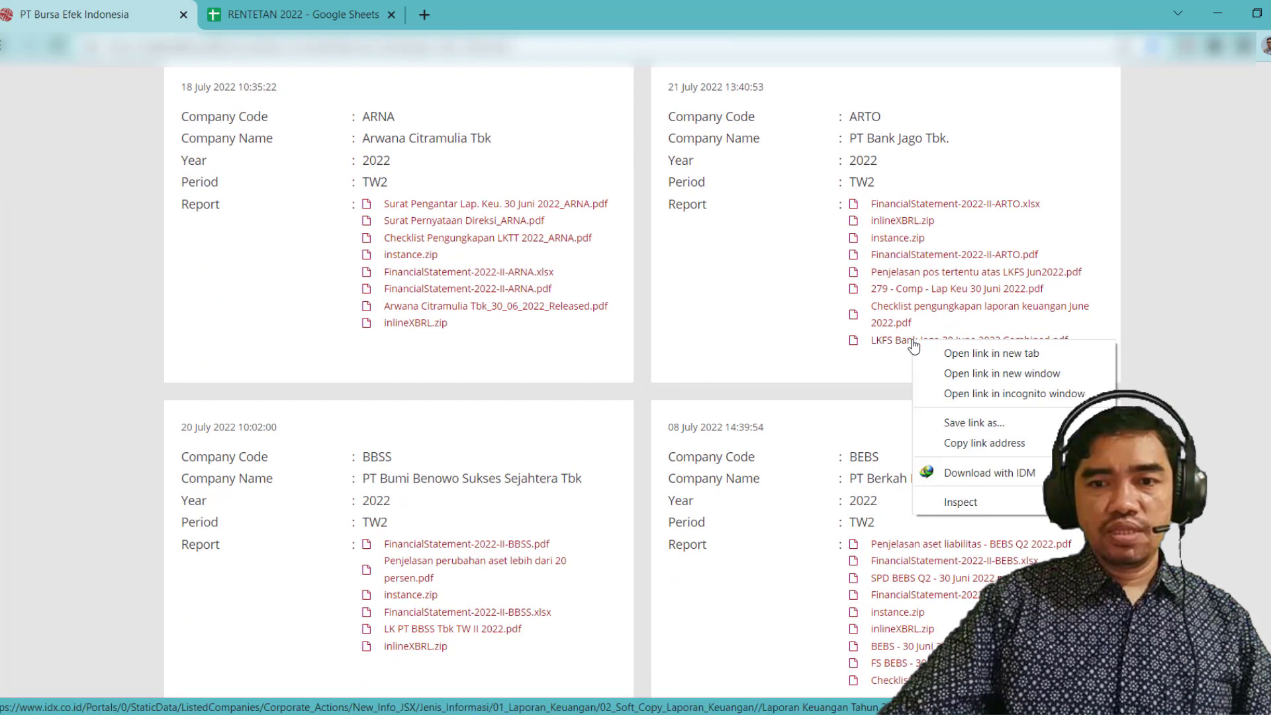
{"action": "left_click", "coordinate": [972, 474]}
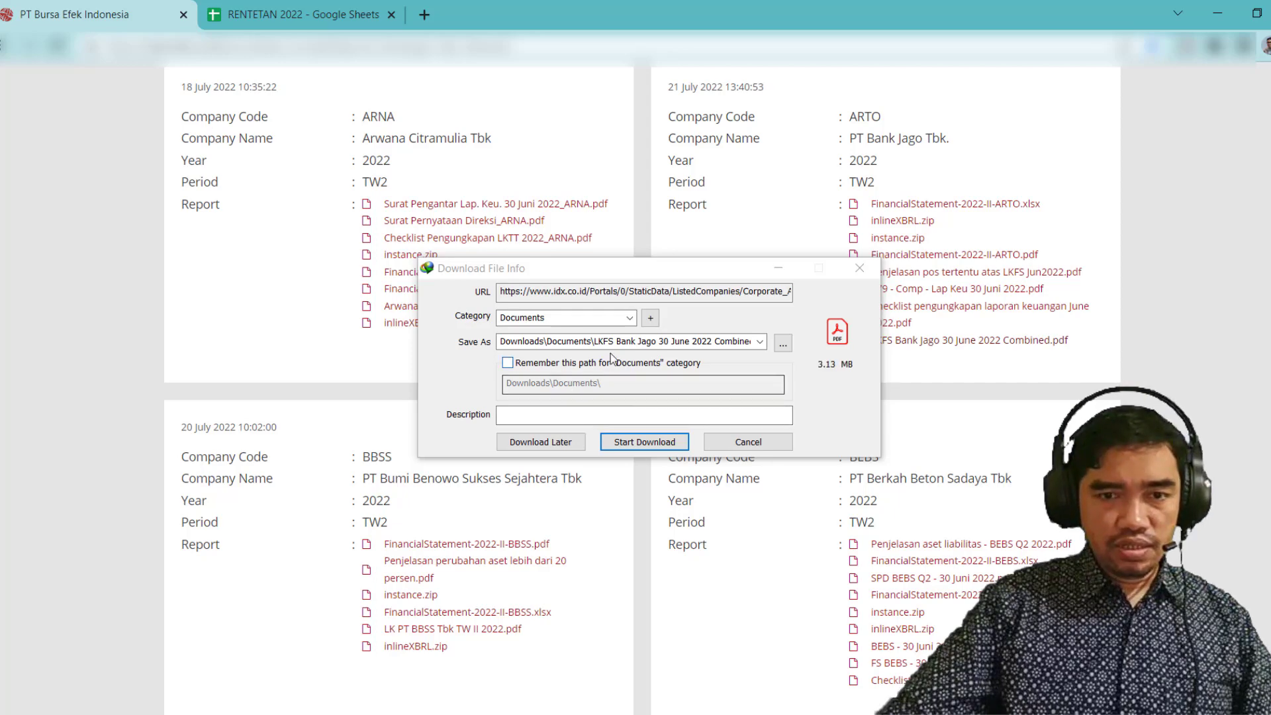
{"action": "left_click", "coordinate": [612, 343]}
{"action": "key", "text": "Right"}
{"action": "key", "text": "Left"}
{"action": "key", "text": "Left"}
{"action": "key", "text": "Left"}
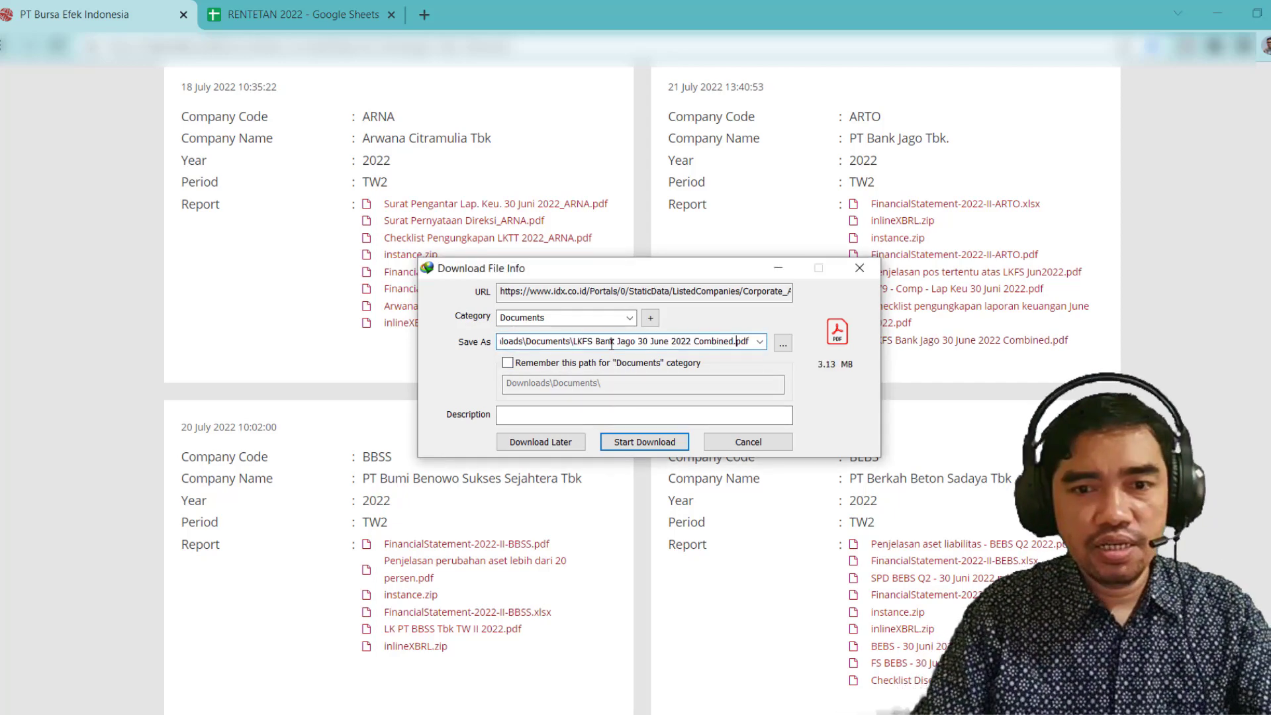
{"action": "key", "text": "ctrl+shift+Left"}
{"action": "key", "text": "ctrl+shift+Left"}
{"action": "key", "text": "ctrl+shift+Left"}
{"action": "key", "text": "ctrl+shift+Left"}
{"action": "key", "text": "ctrl+shift+Left"}
{"action": "key", "text": "ctrl+shift+Left"}
{"action": "key", "text": "ctrl+shift+Left"}
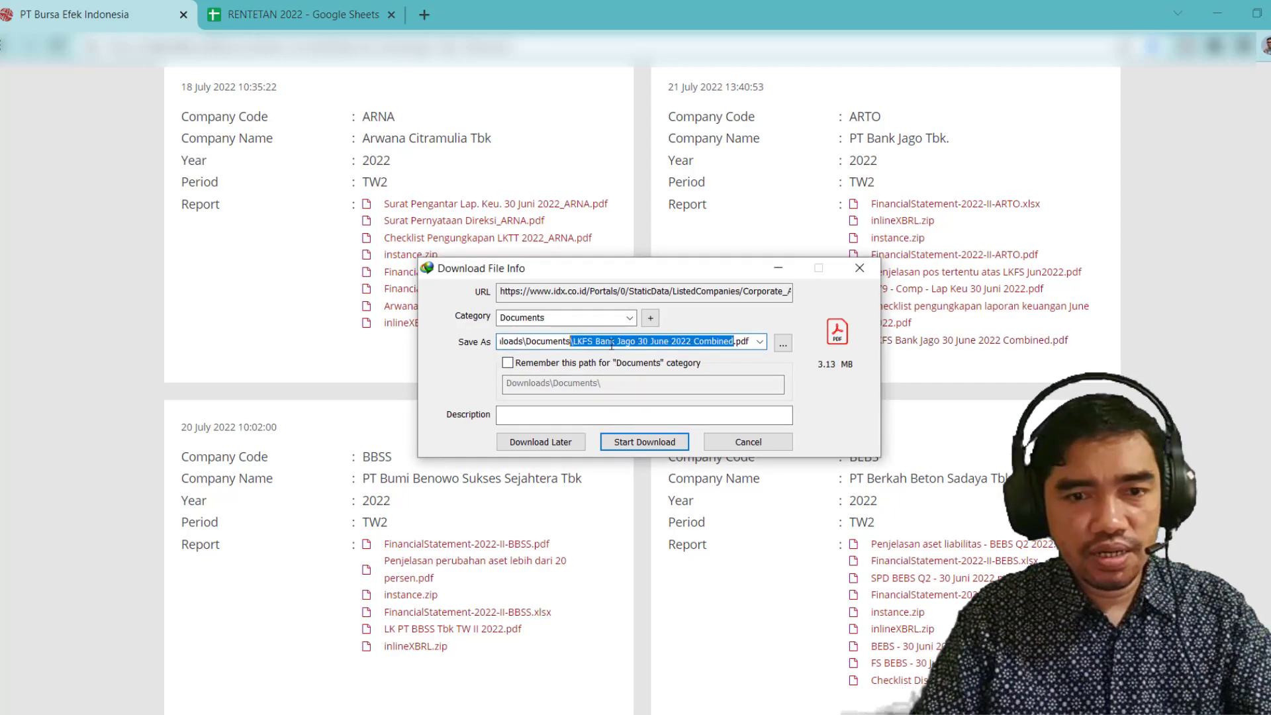
{"action": "type", "text": "JAGO "}
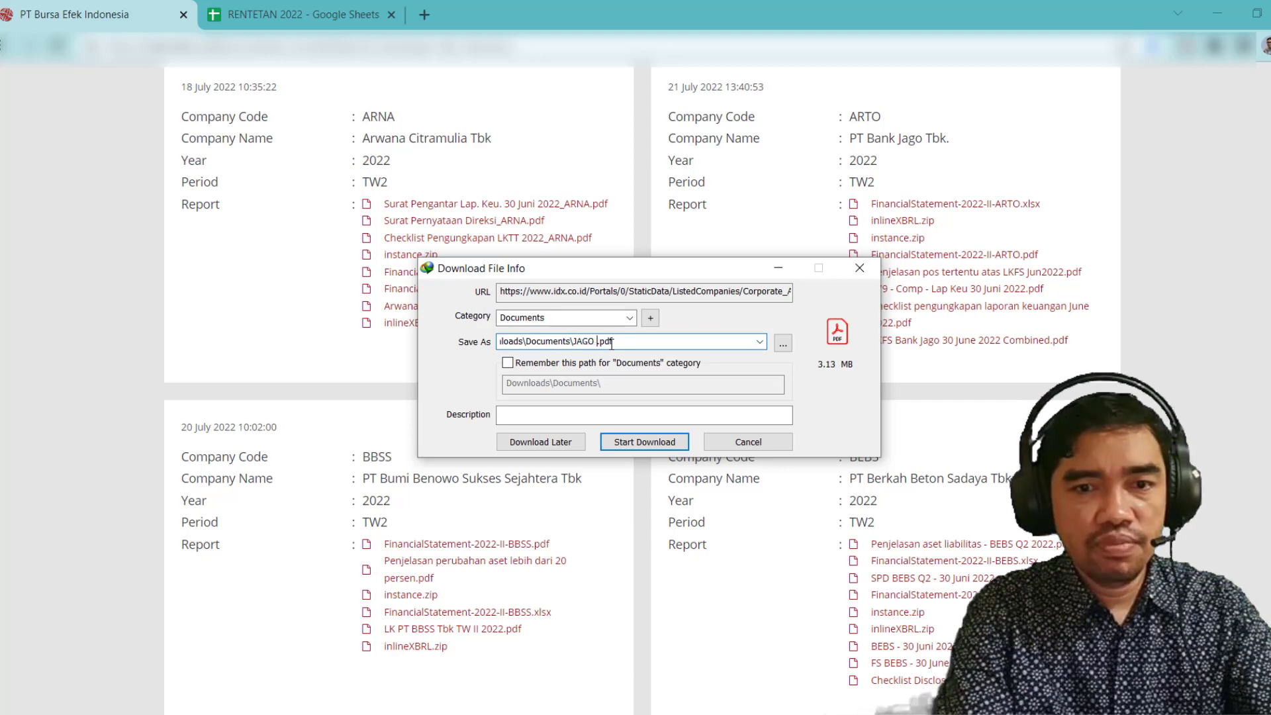
{"action": "type", "text": "217 Q2"}
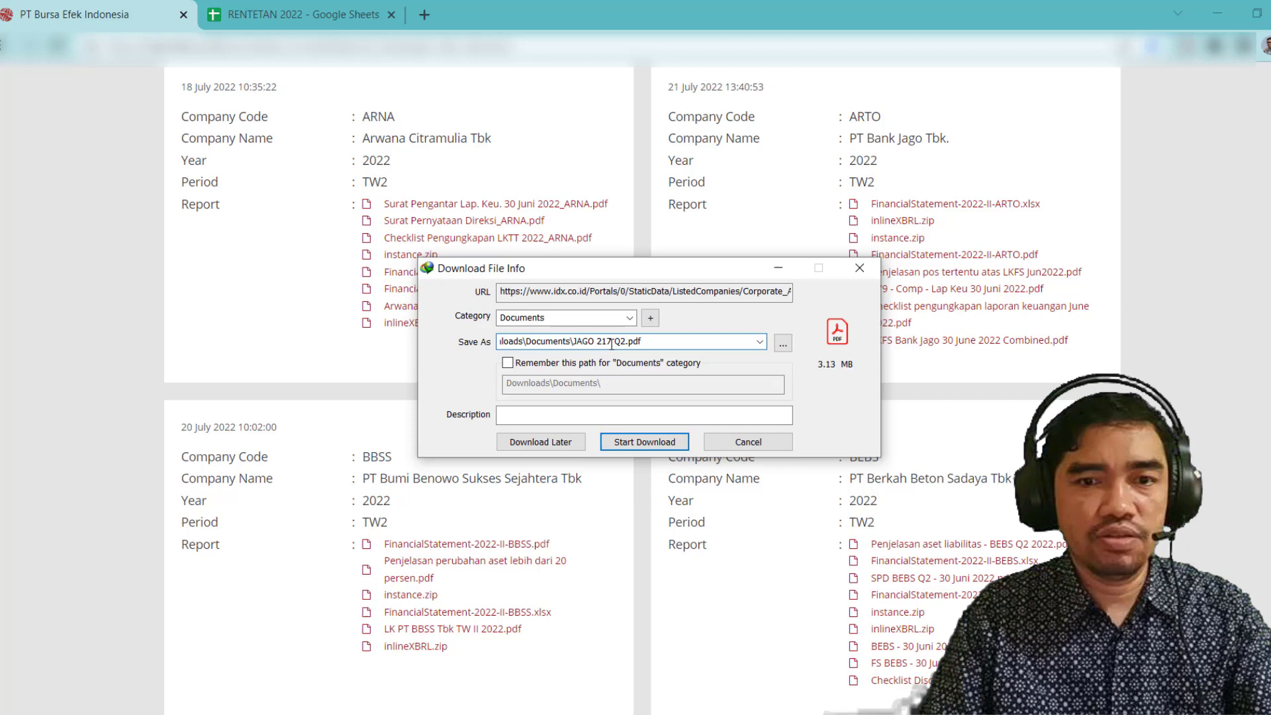
{"action": "key", "text": "Return"}
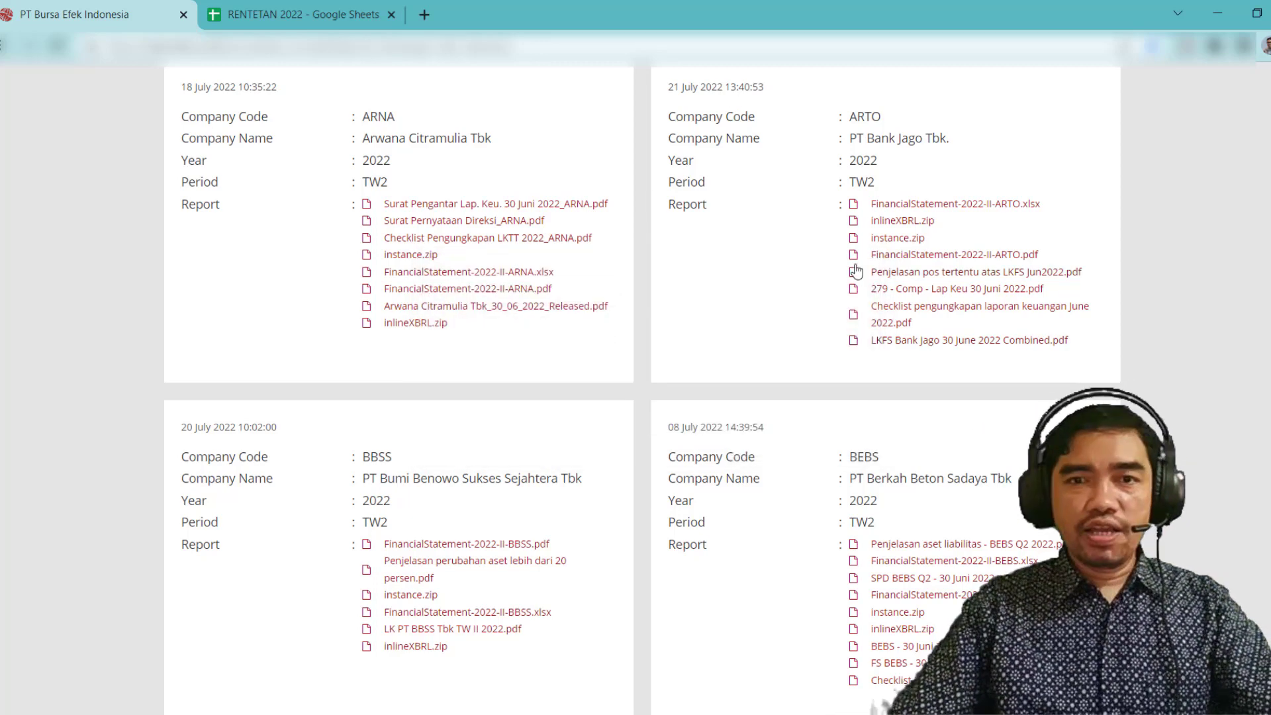
Switch to the RENTETAN 2022 spreadsheet and examine the ALL sheet's company list, ticker count formula and release date column
{"action": "scroll", "coordinate": [649, 258], "scroll_direction": "up", "scroll_amount": 3}
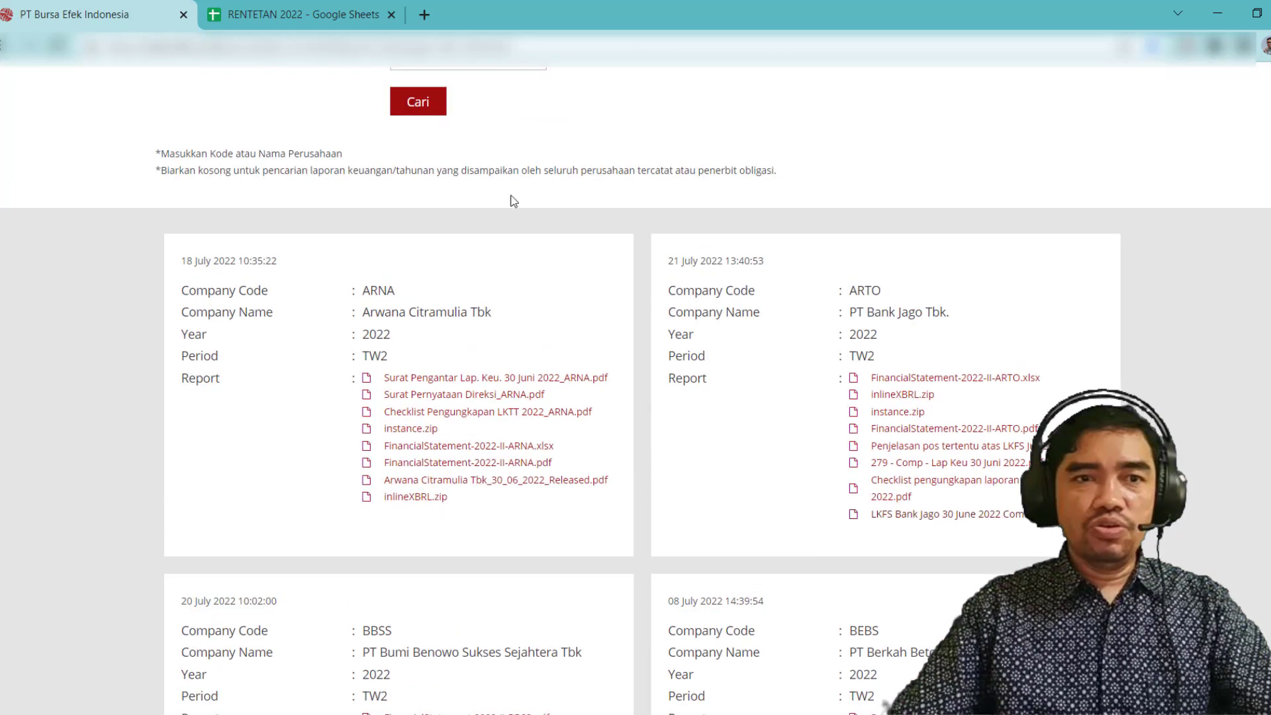
{"action": "left_click", "coordinate": [252, 15]}
{"action": "scroll", "coordinate": [635, 446], "scroll_direction": "down", "scroll_amount": 1}
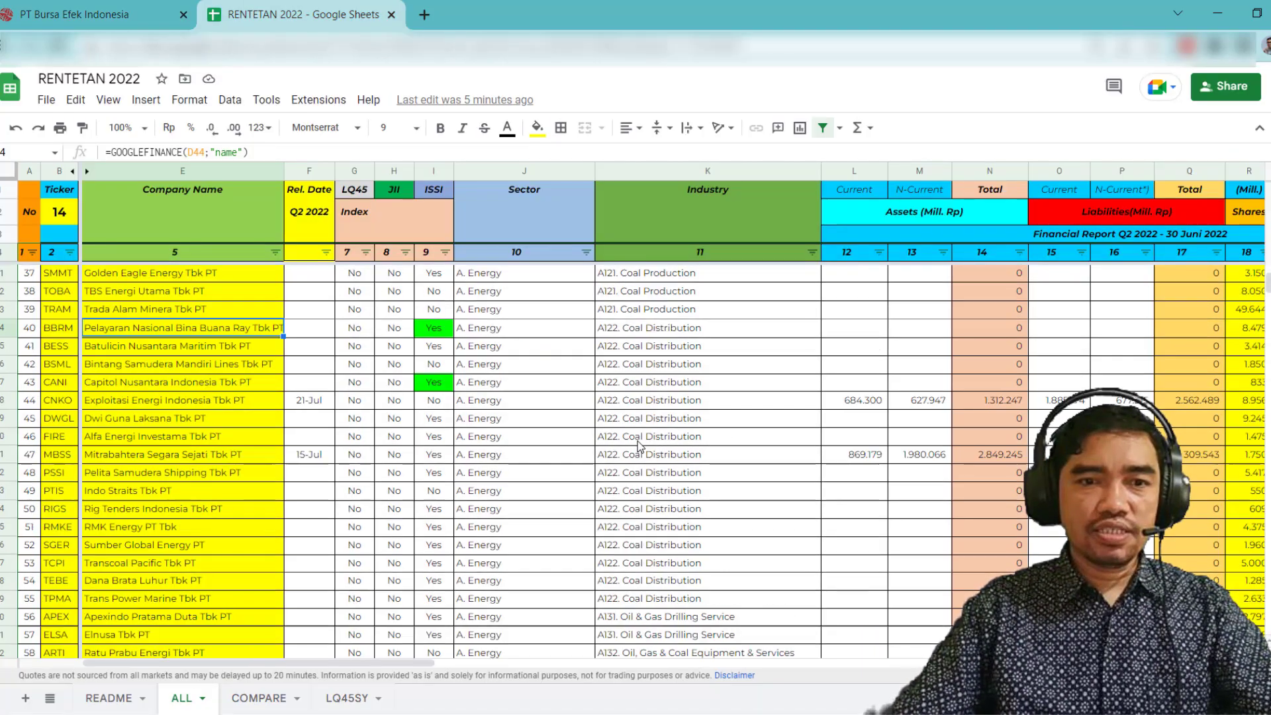
{"action": "scroll", "coordinate": [495, 415], "scroll_direction": "up", "scroll_amount": 10}
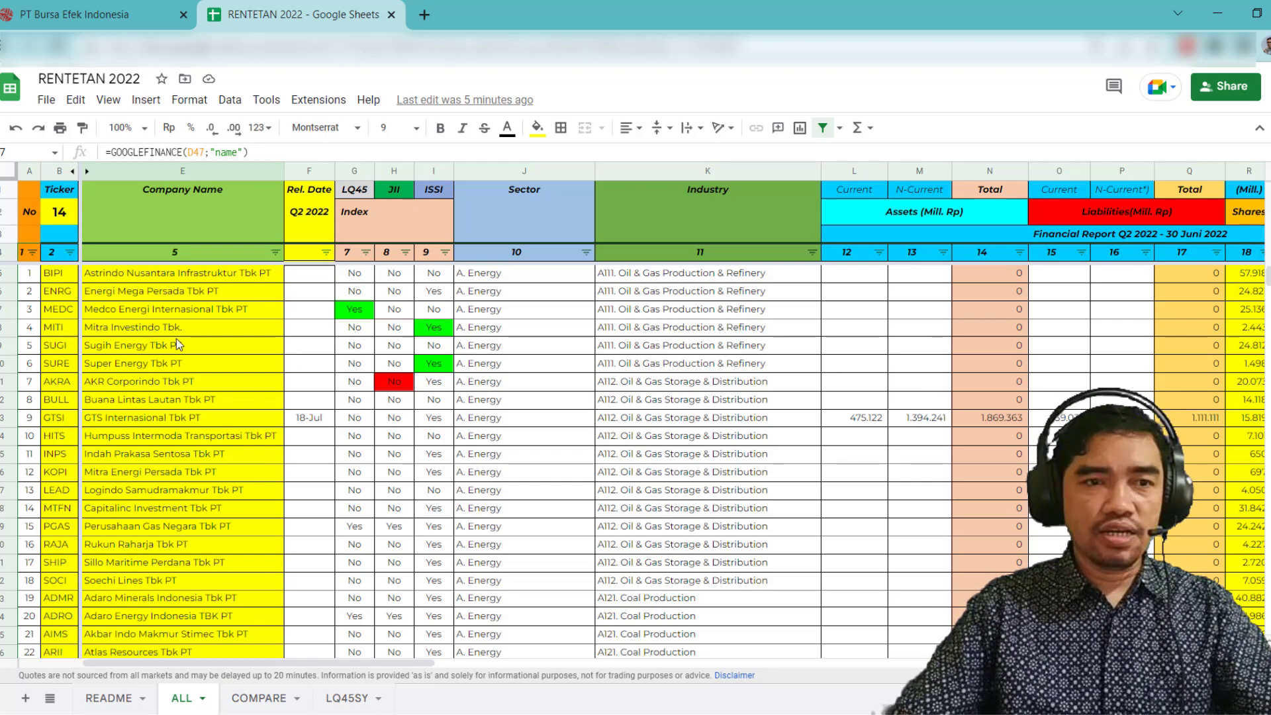
{"action": "left_click", "coordinate": [78, 18]}
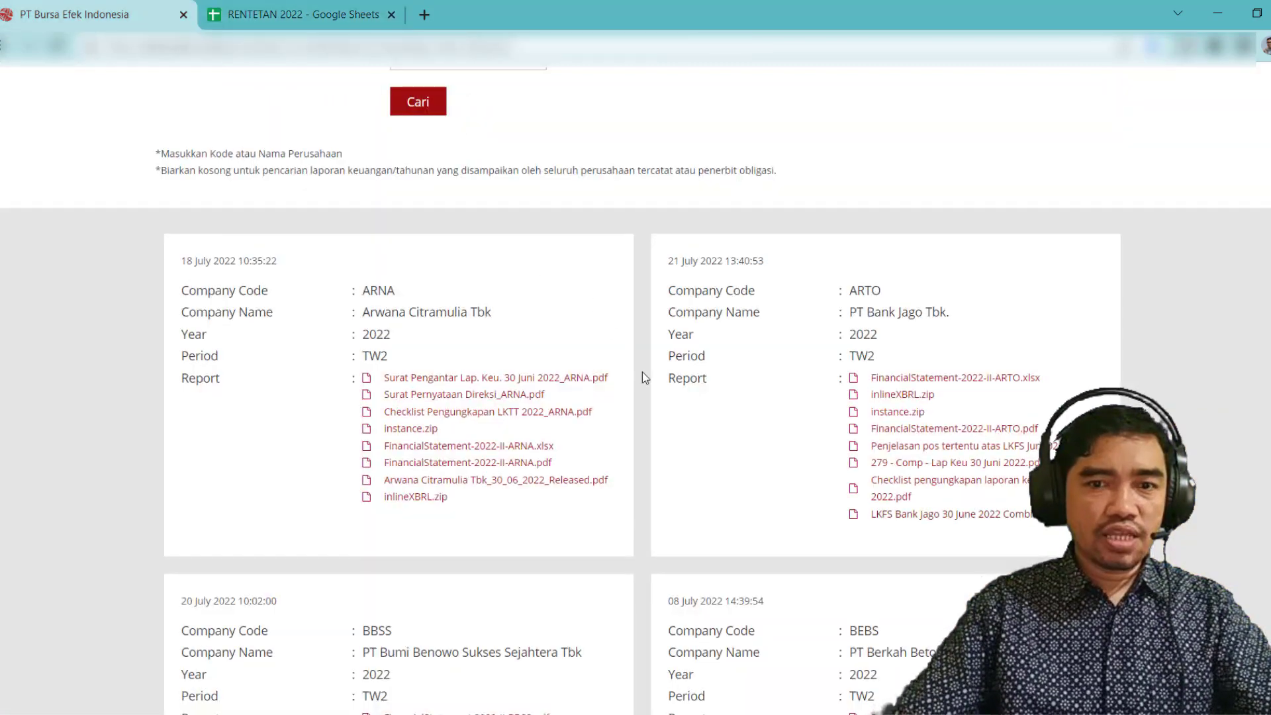
{"action": "left_click", "coordinate": [292, 10]}
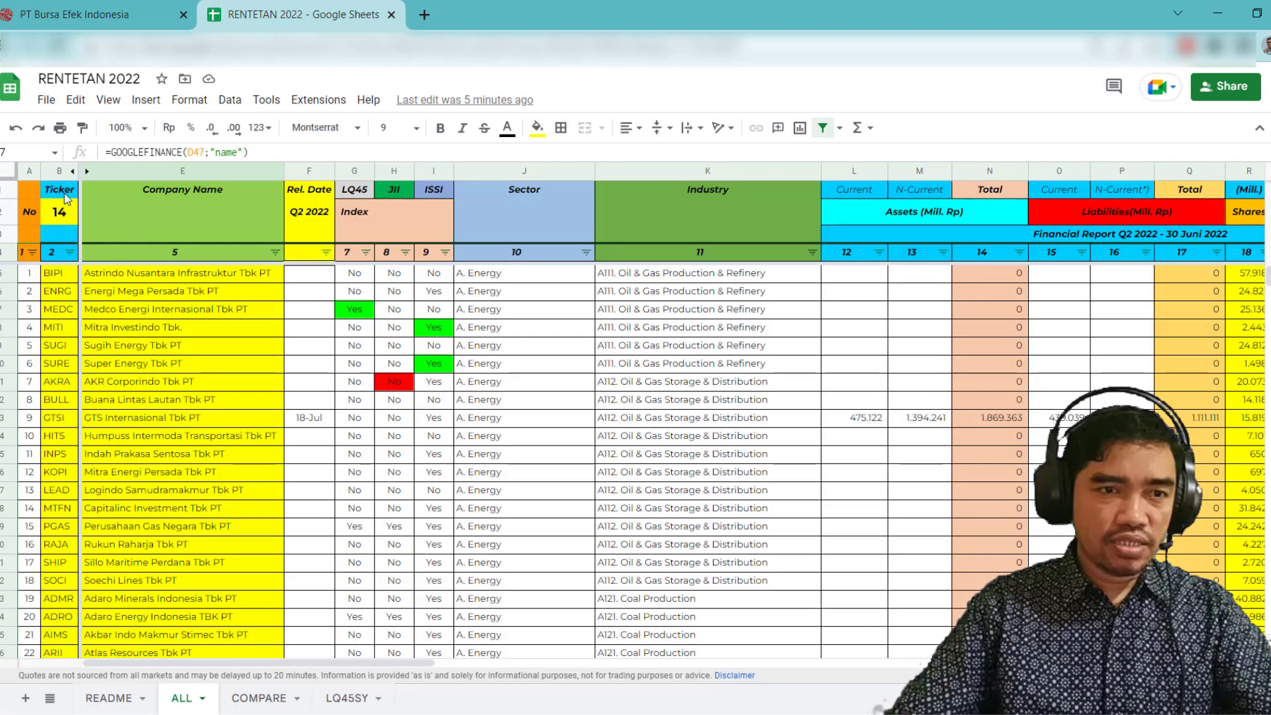
{"action": "left_click", "coordinate": [58, 215]}
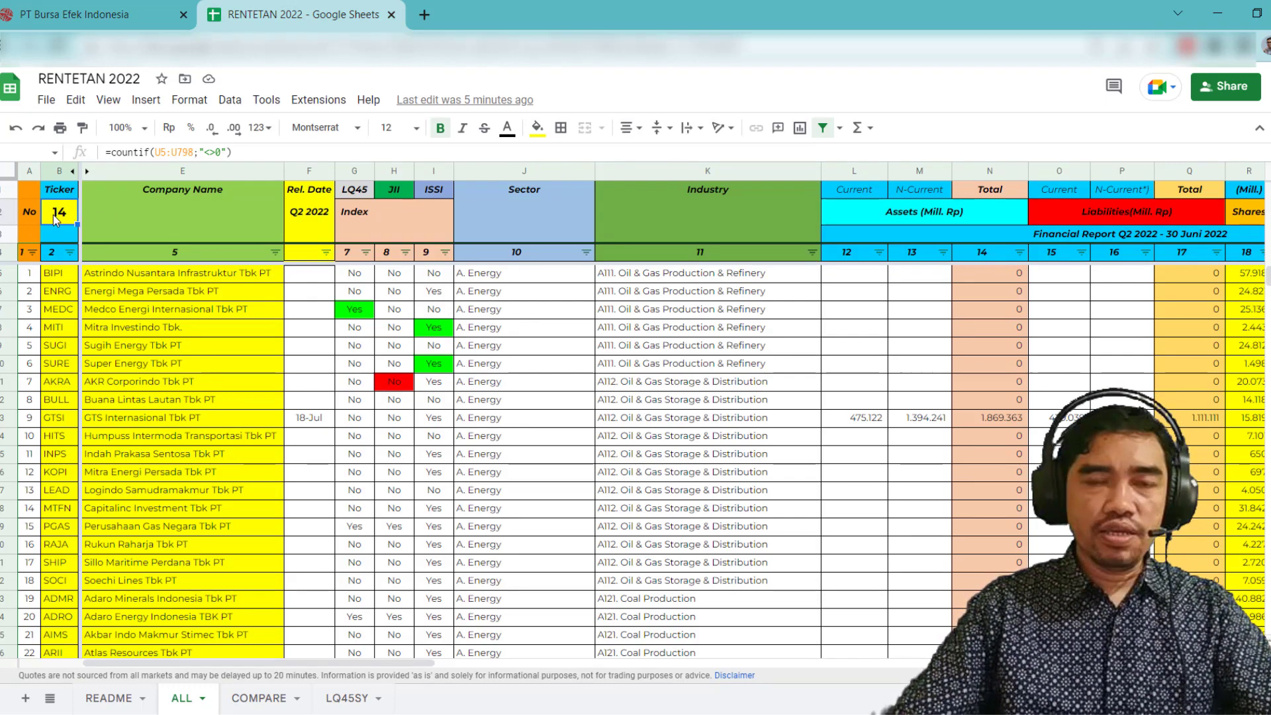
{"action": "left_click", "coordinate": [306, 370]}
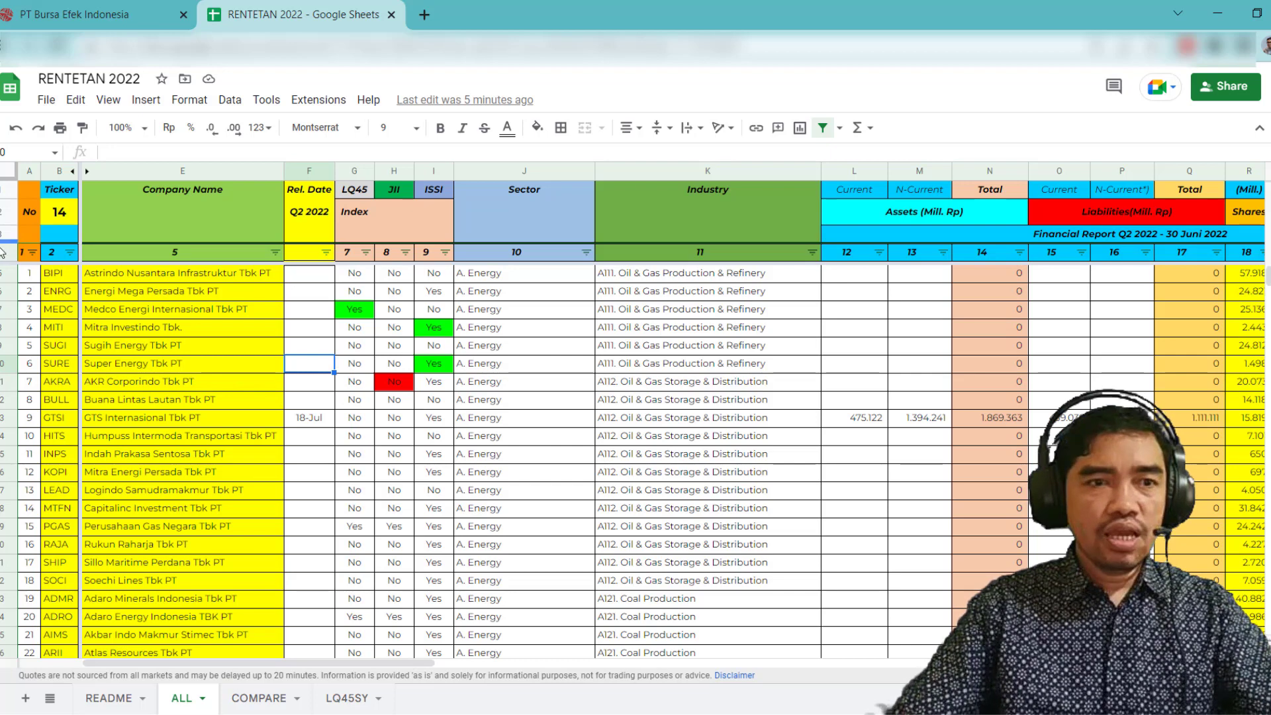
Filter the Ticker column of the ALL sheet to show only ARTO
{"action": "left_click", "coordinate": [70, 253]}
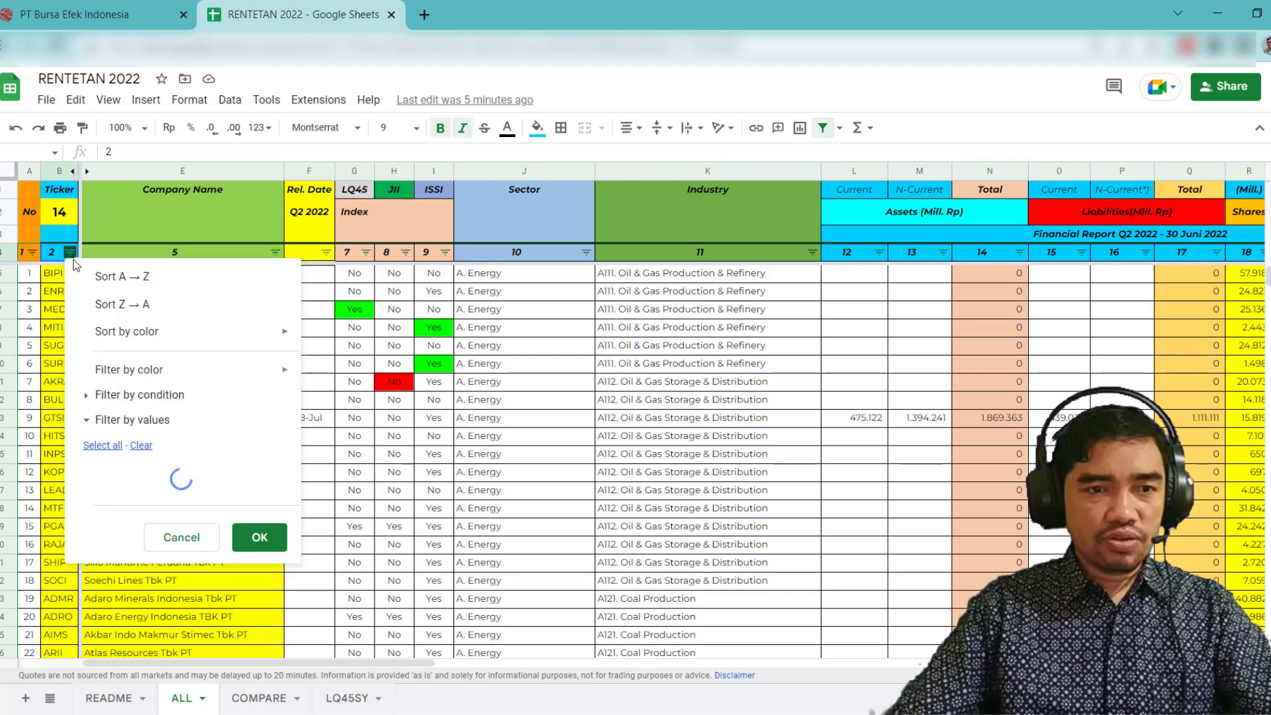
{"action": "left_click", "coordinate": [141, 446]}
{"action": "left_click", "coordinate": [147, 482]}
{"action": "type", "text": "arto"}
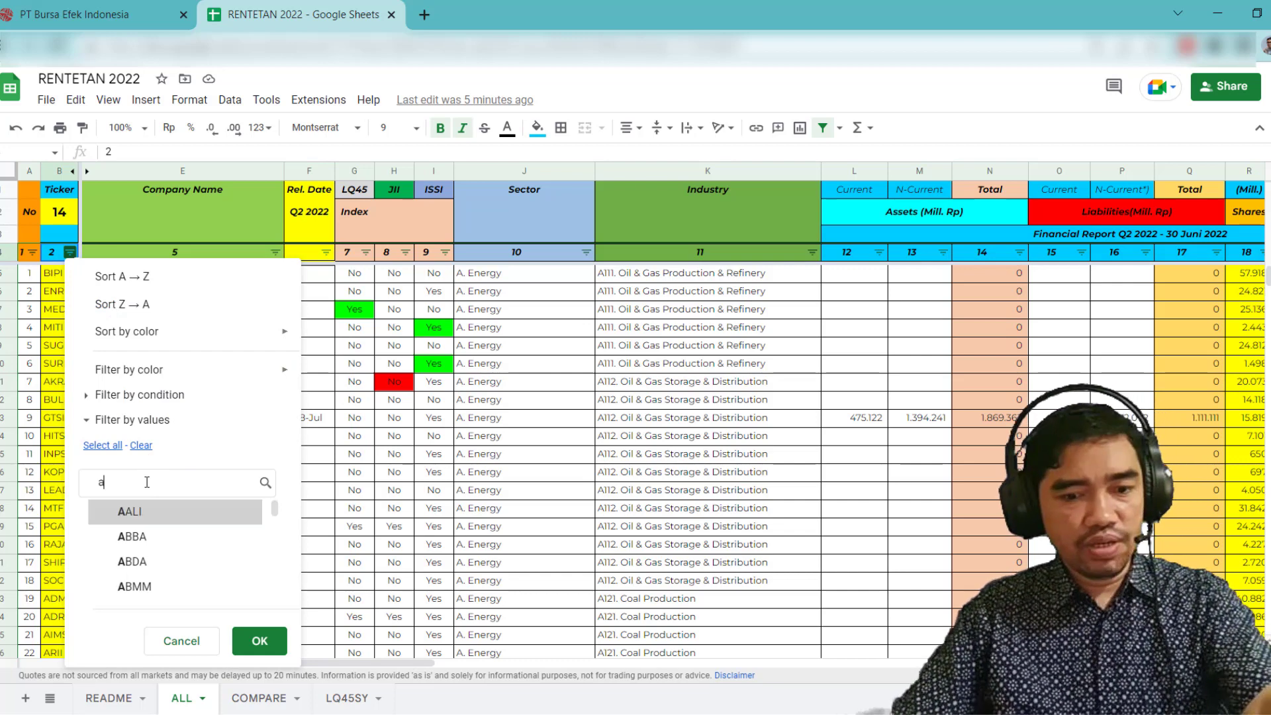
{"action": "left_click", "coordinate": [259, 640]}
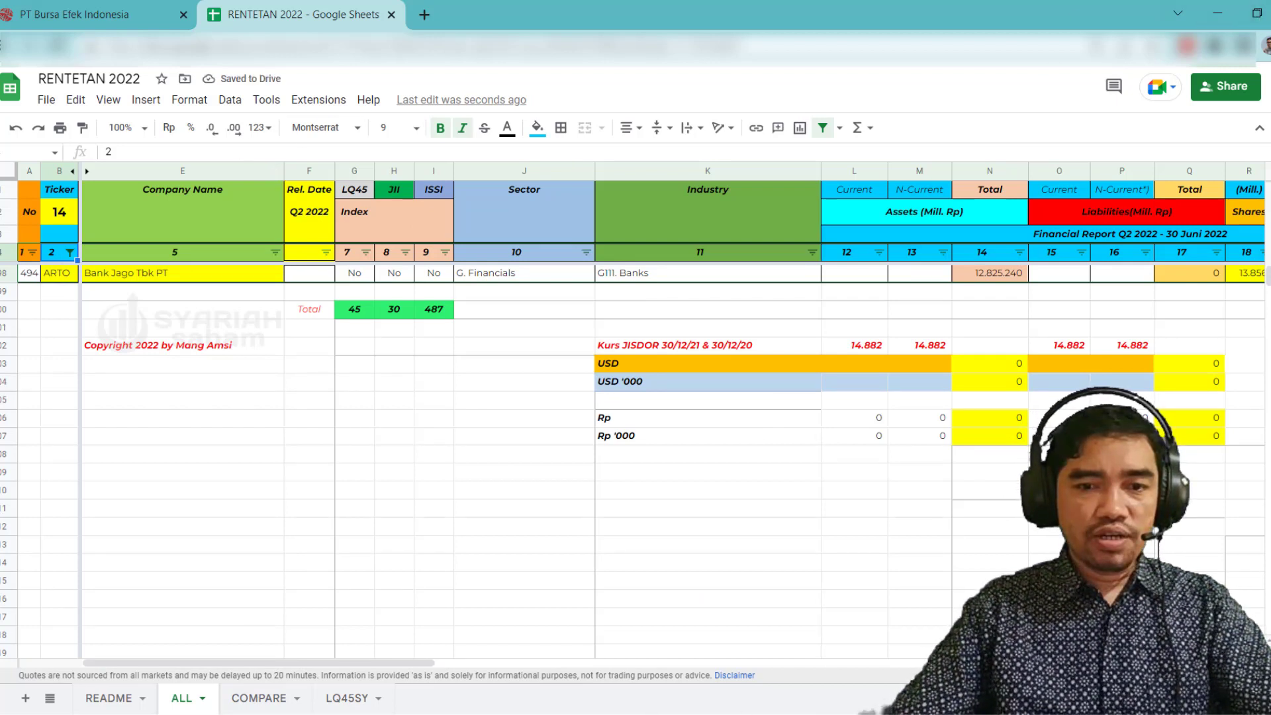
Switch to Internet Download Manager and open the downloaded JAGO 217 Q2.pdf report
{"action": "mouse_move", "coordinate": [602, 714]}
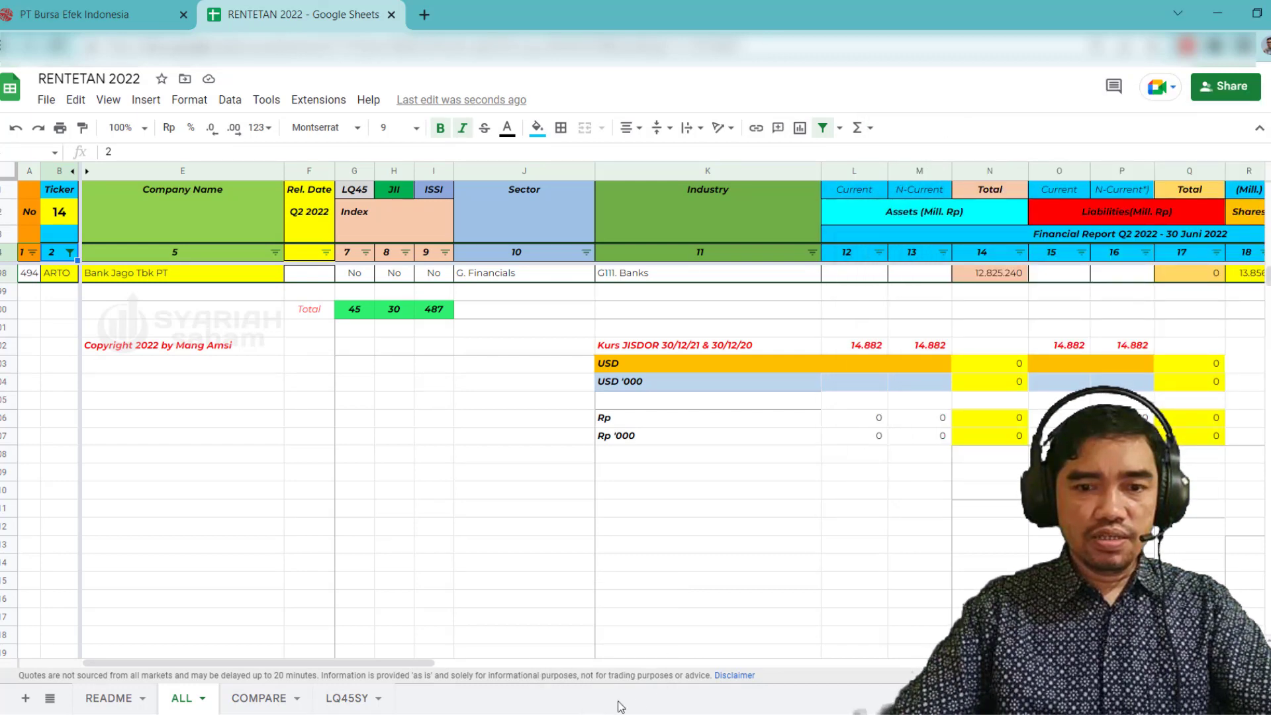
{"action": "left_click", "coordinate": [602, 714]}
{"action": "right_click", "coordinate": [929, 185]}
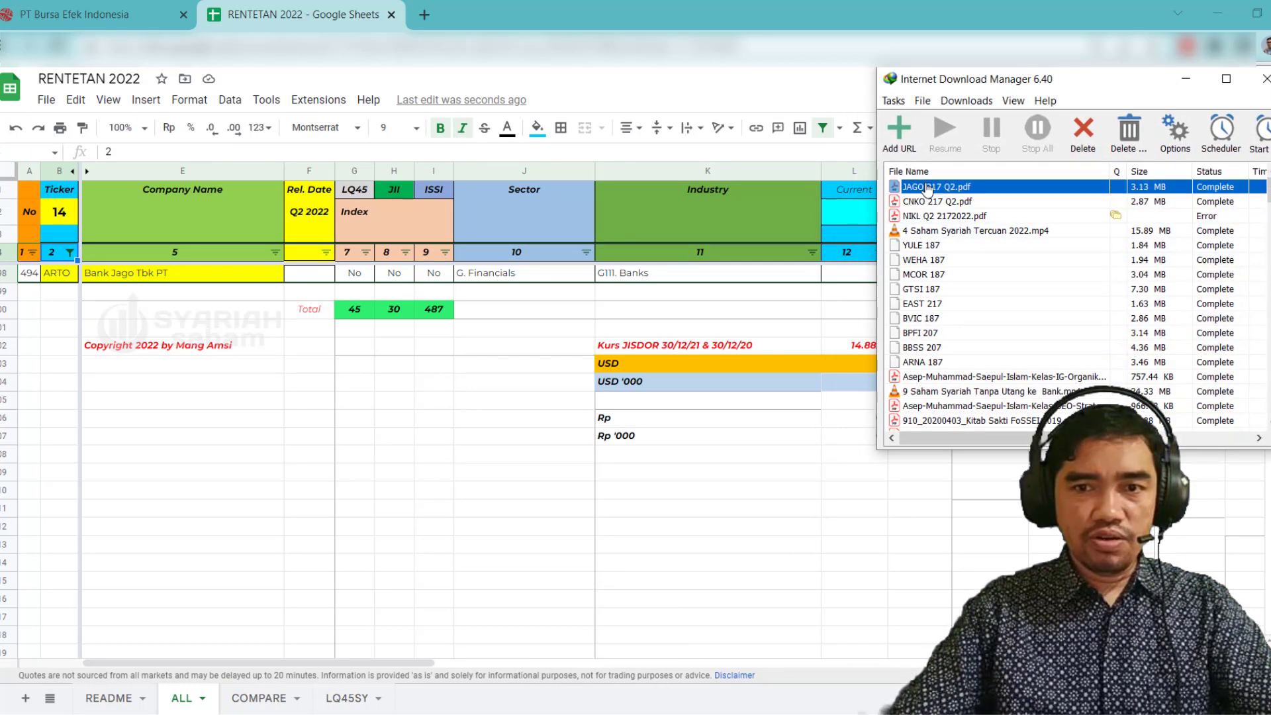
{"action": "left_click", "coordinate": [943, 191]}
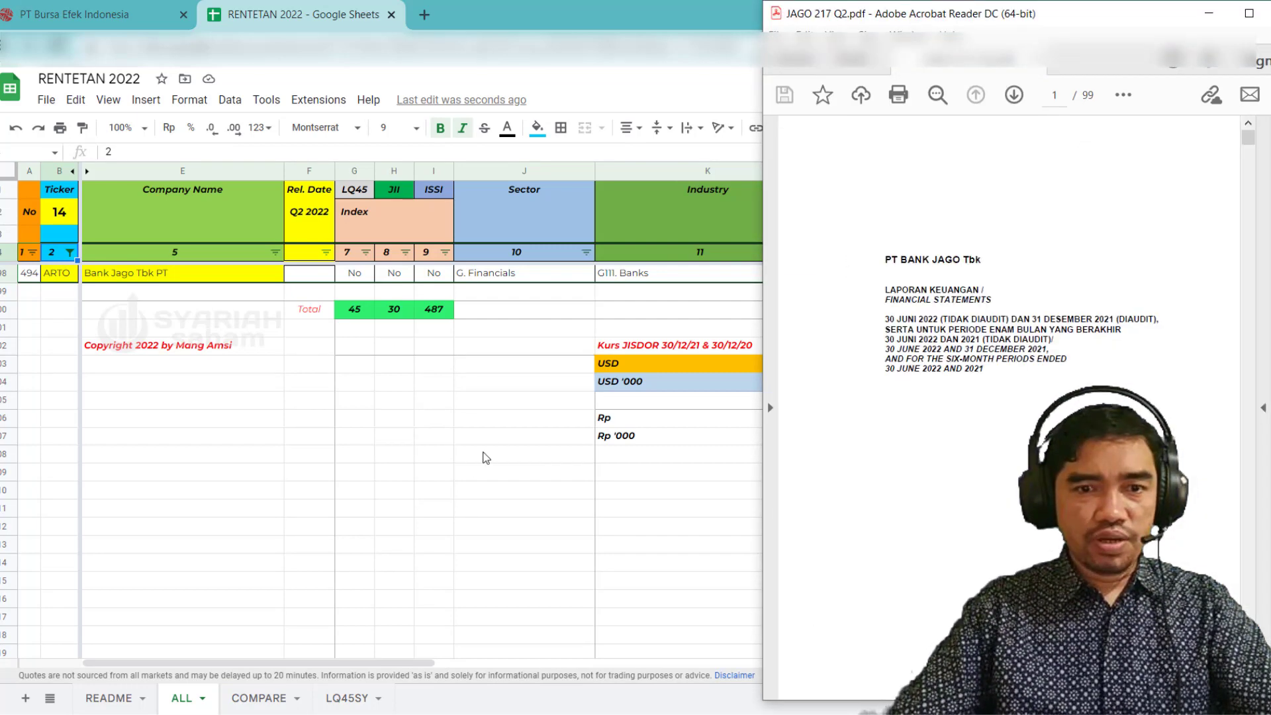
Resize the spreadsheet and PDF reader windows so that both can be viewed side by side
{"action": "left_click", "coordinate": [474, 461]}
{"action": "left_click", "coordinate": [1211, 12]}
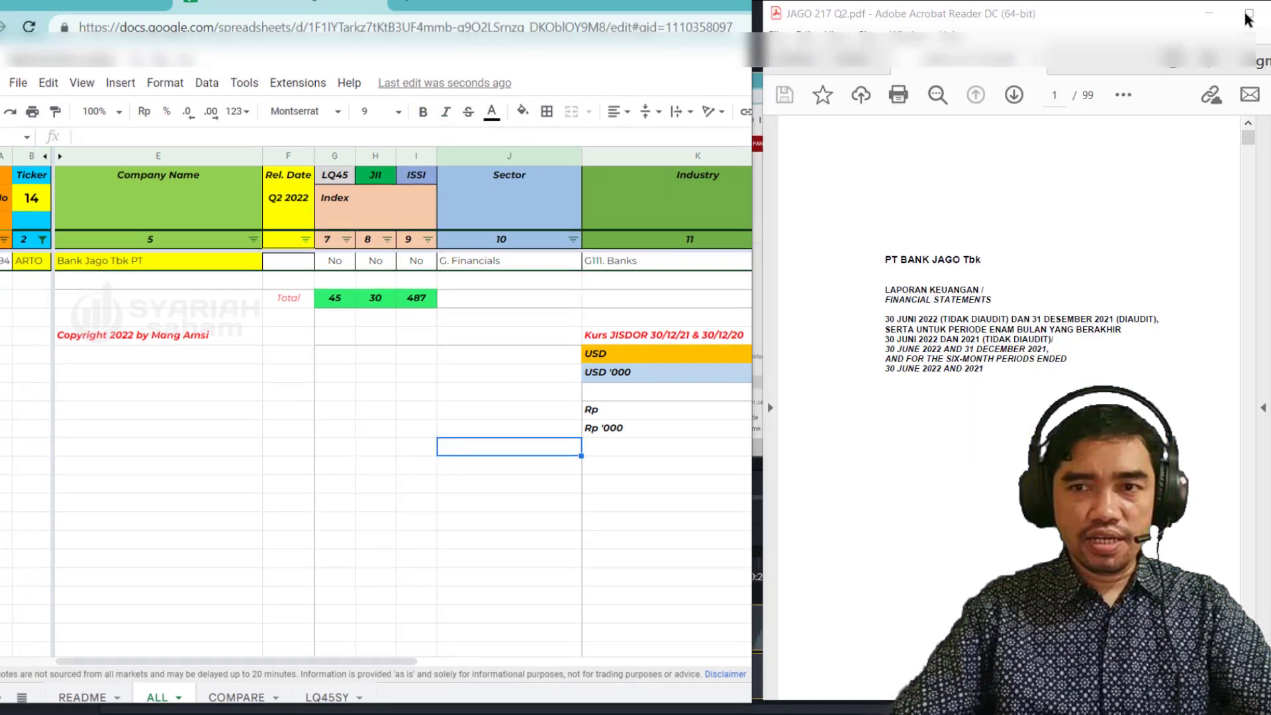
{"action": "left_click_drag", "start_coordinate": [762, 133], "coordinate": [726, 135]}
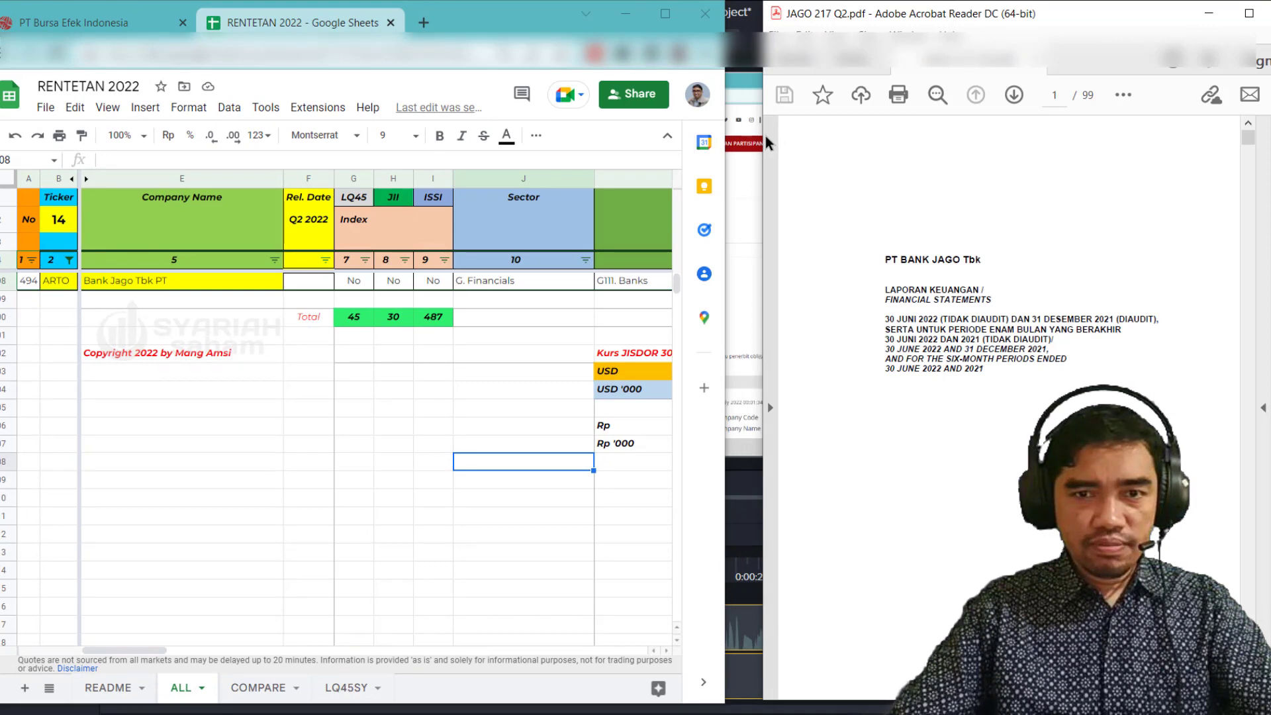
{"action": "left_click_drag", "start_coordinate": [763, 141], "coordinate": [709, 141]}
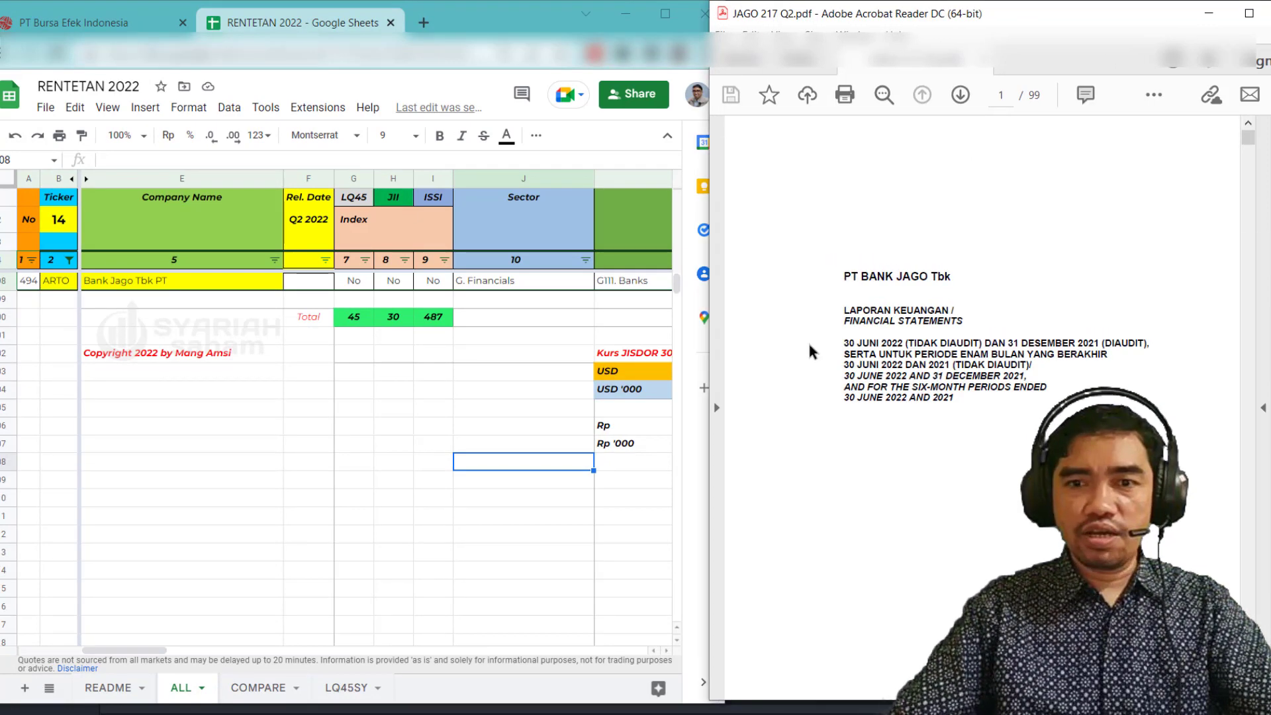
{"action": "scroll", "coordinate": [1073, 320], "scroll_direction": "down", "scroll_amount": 2}
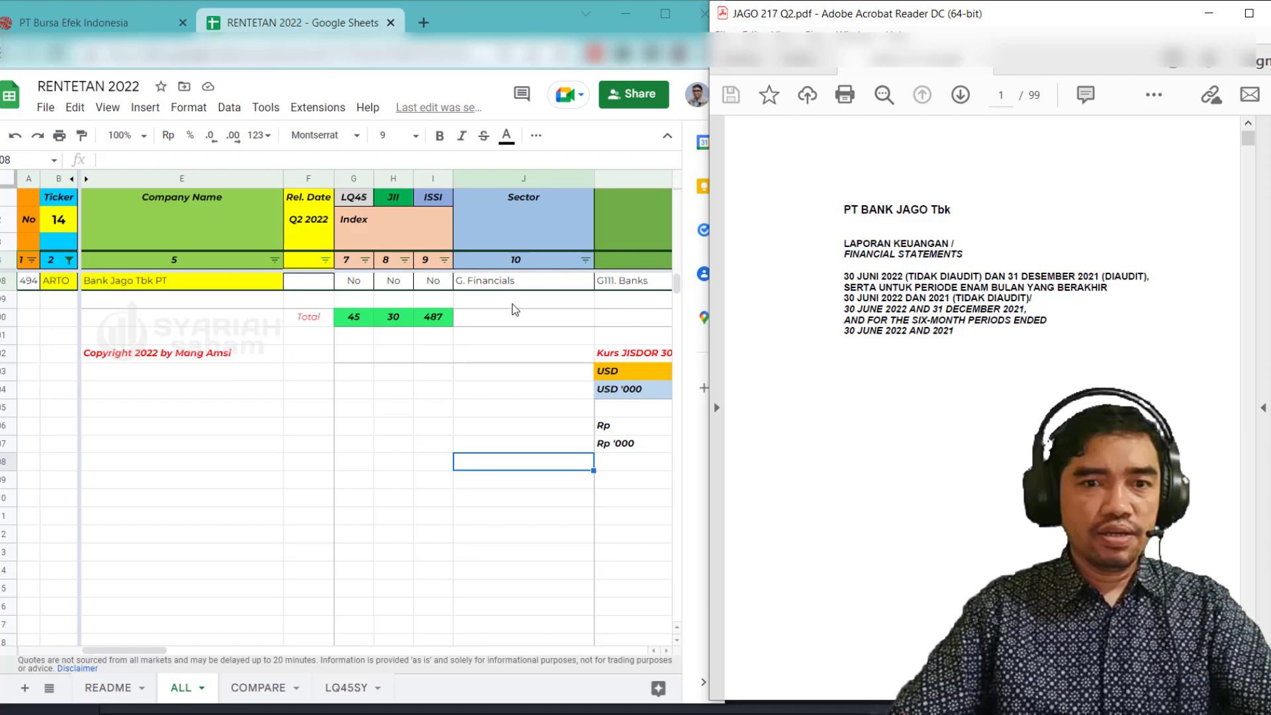
Enter 21/7 as the Q2 2022 release date in the Bank Jago (ARTO) row
{"action": "left_click", "coordinate": [513, 303]}
{"action": "left_click", "coordinate": [298, 285]}
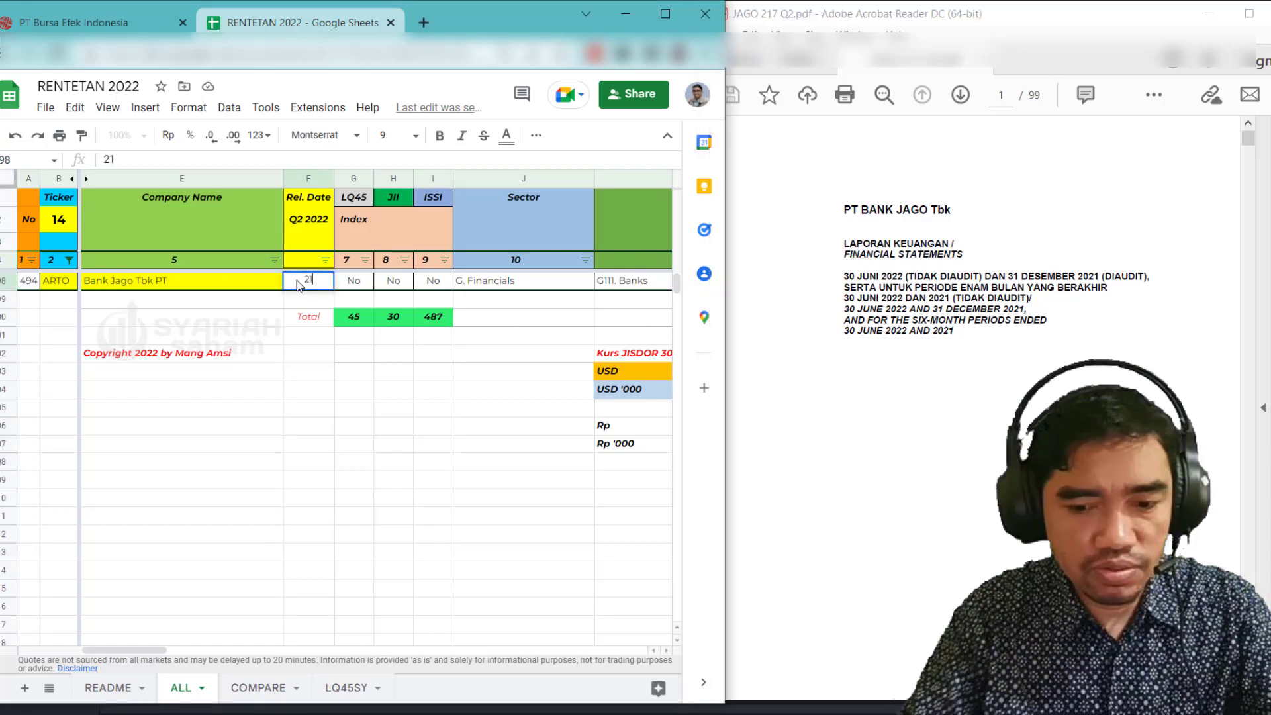
{"action": "type", "text": "21/7"}
{"action": "key", "text": "Tab"}
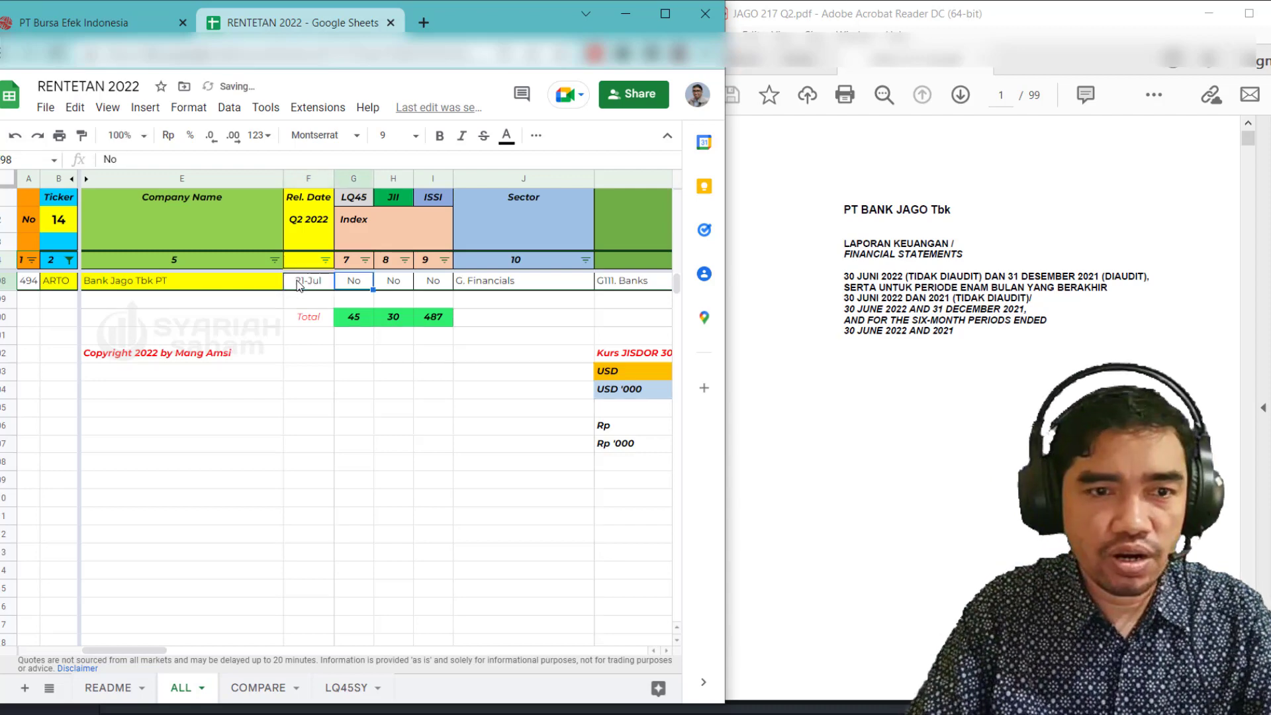
Select the total assets cell in the ARTO row, showing the asset and liability columns beside it
{"action": "key", "text": "Tab"}
{"action": "key", "text": "Tab"}
{"action": "key", "text": "Tab"}
{"action": "key", "text": "Tab"}
{"action": "key", "text": "Tab"}
{"action": "key", "text": "Tab"}
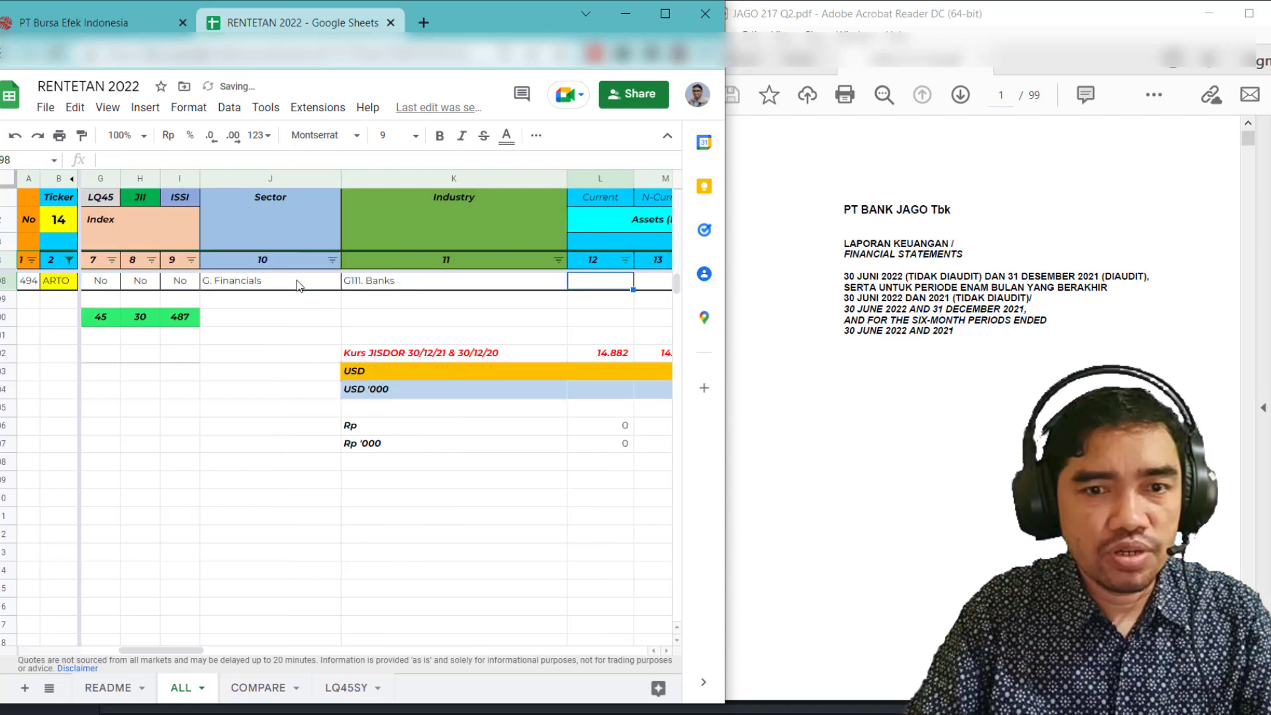
{"action": "key", "text": "Tab"}
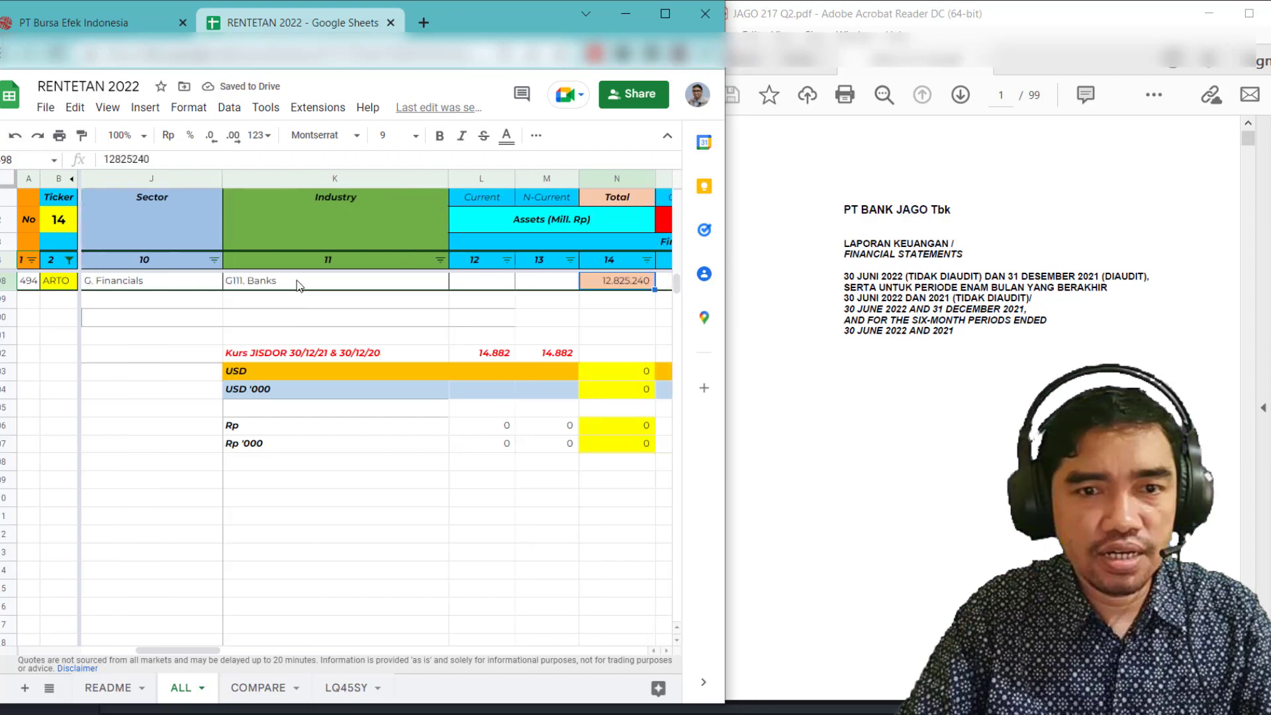
{"action": "scroll", "coordinate": [299, 285], "scroll_direction": "right", "scroll_amount": 2}
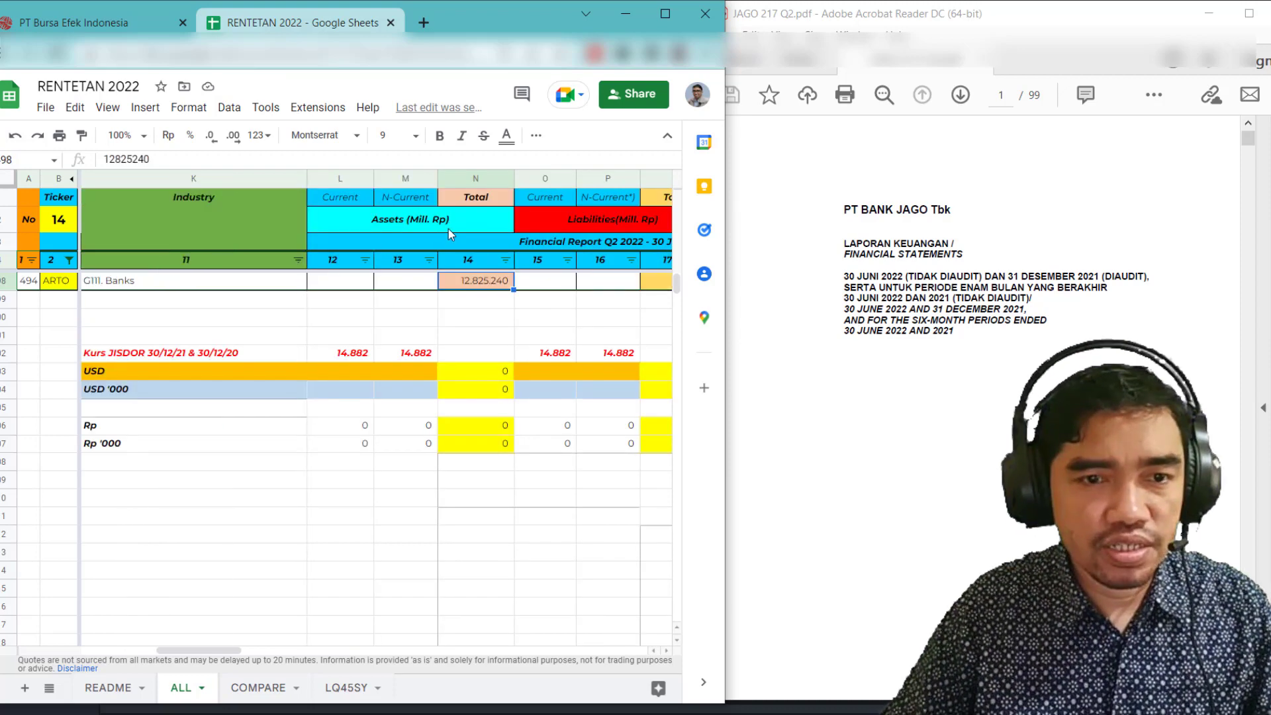
Find the statement of financial position in the Bank Jago report and check the currency unit stated under its heading
{"action": "scroll", "coordinate": [1147, 357], "scroll_direction": "down", "scroll_amount": 10}
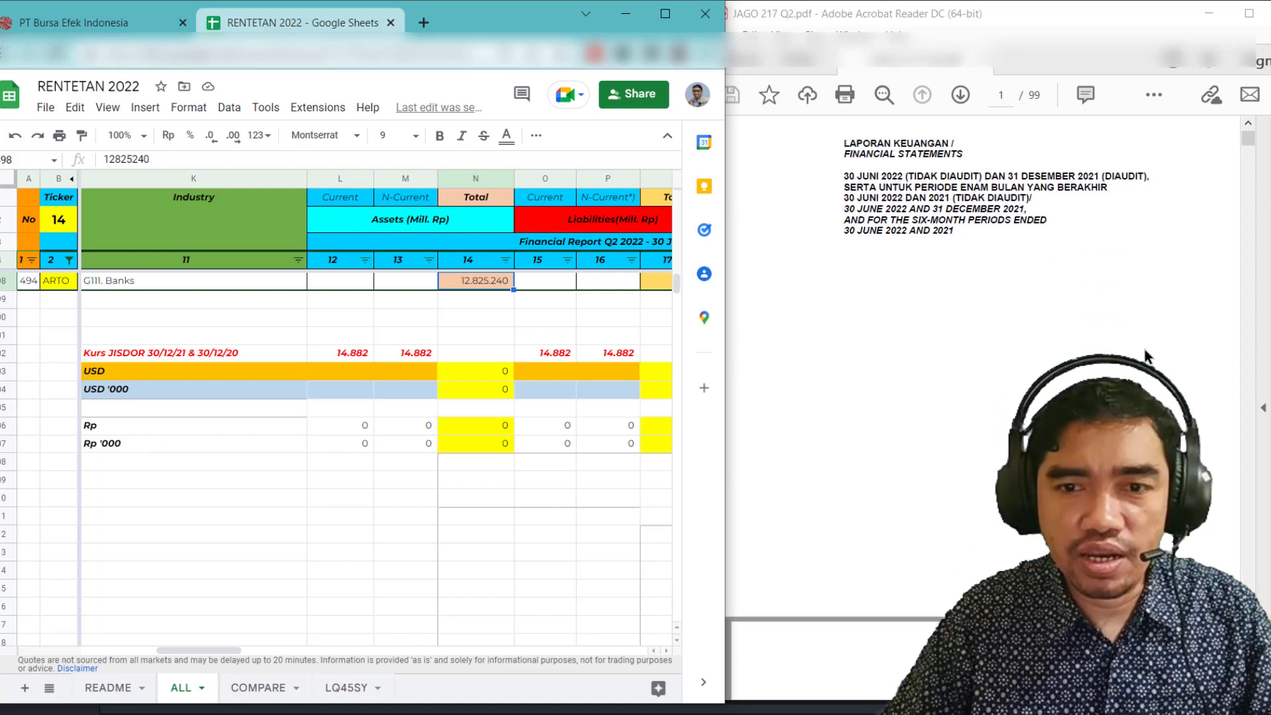
{"action": "scroll", "coordinate": [1003, 379], "scroll_direction": "down", "scroll_amount": 5}
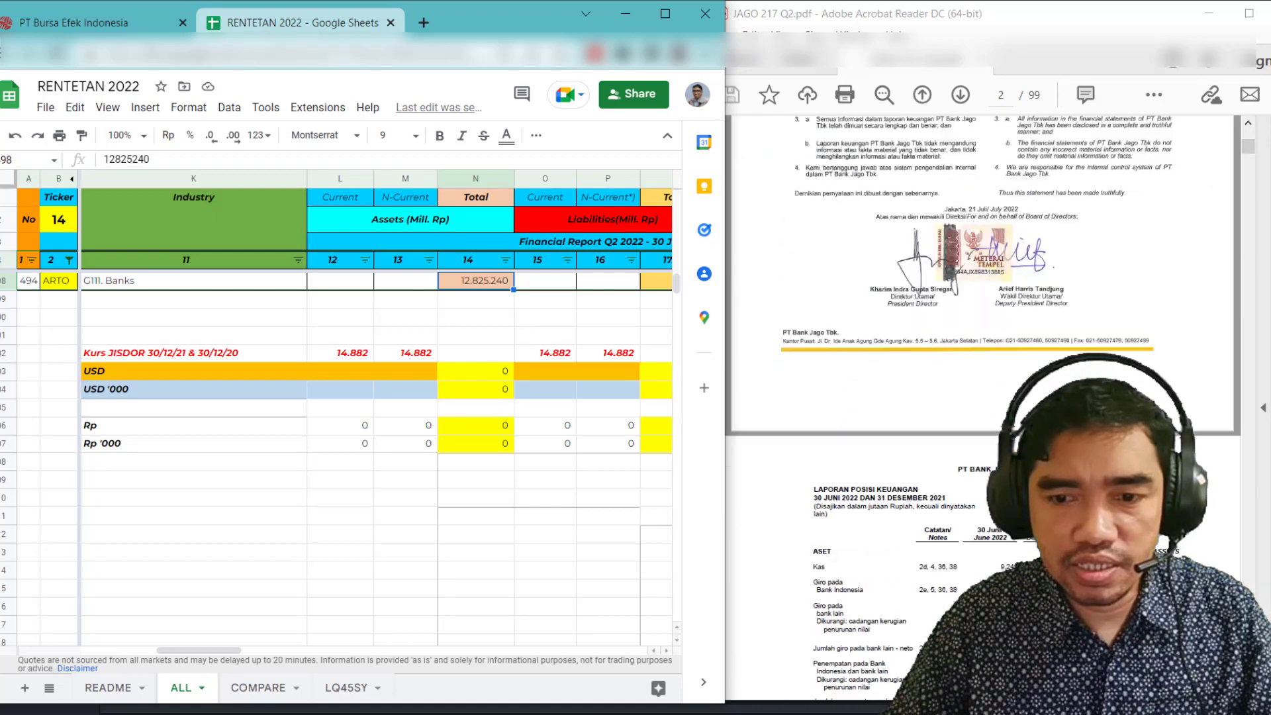
{"action": "left_click", "coordinate": [872, 374]}
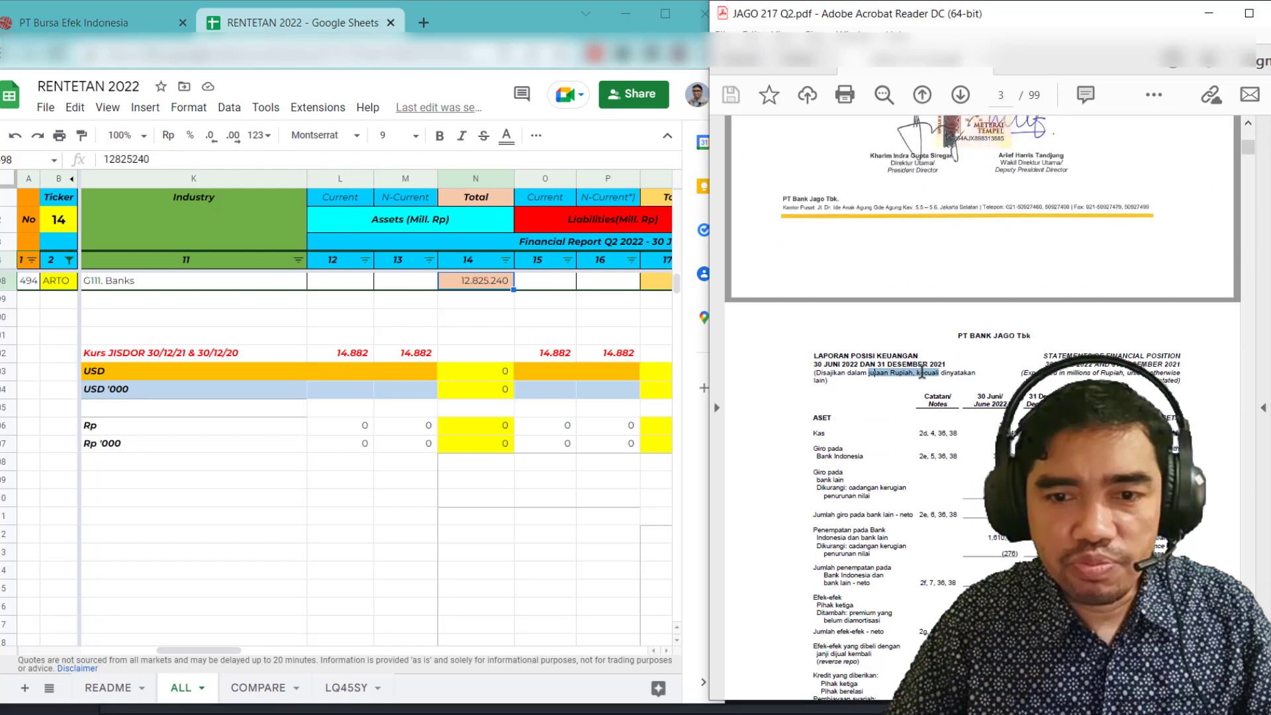
{"action": "left_click", "coordinate": [852, 365]}
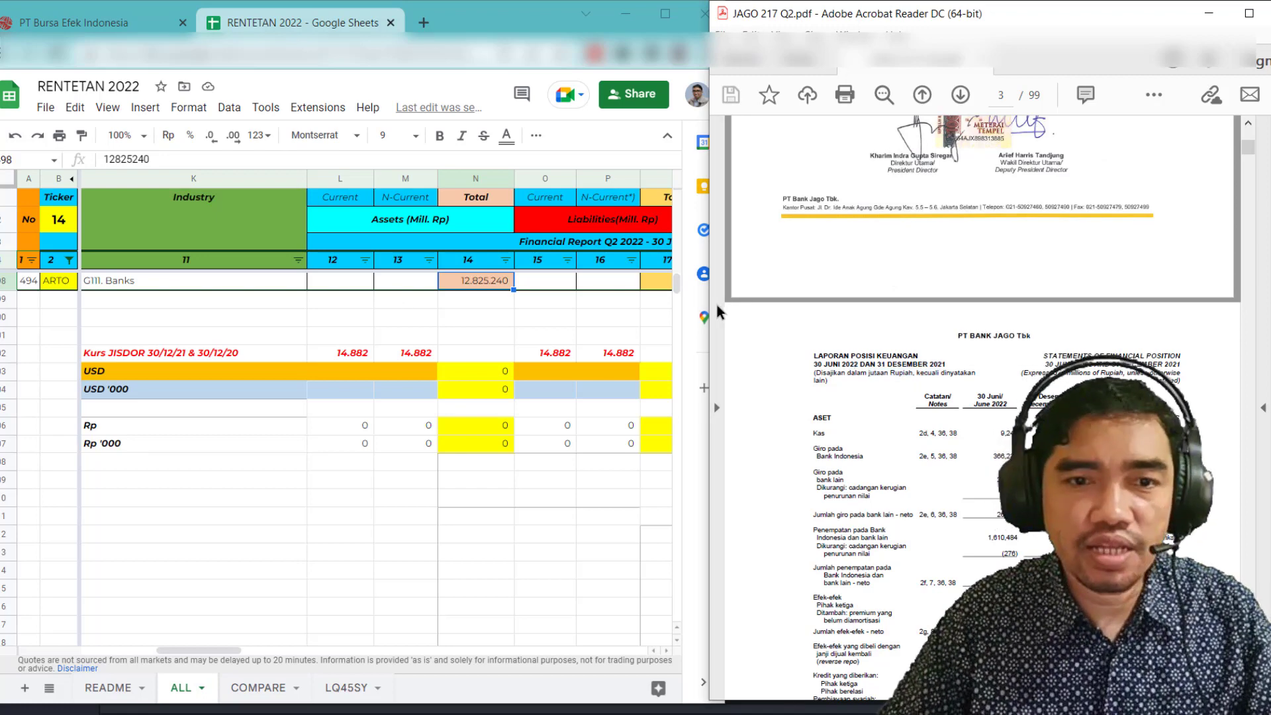
Copy the 30 June 2022 total assets figure, 14,611,943, from the report into the ARTO row's total assets cell
{"action": "scroll", "coordinate": [753, 316], "scroll_direction": "down", "scroll_amount": 10}
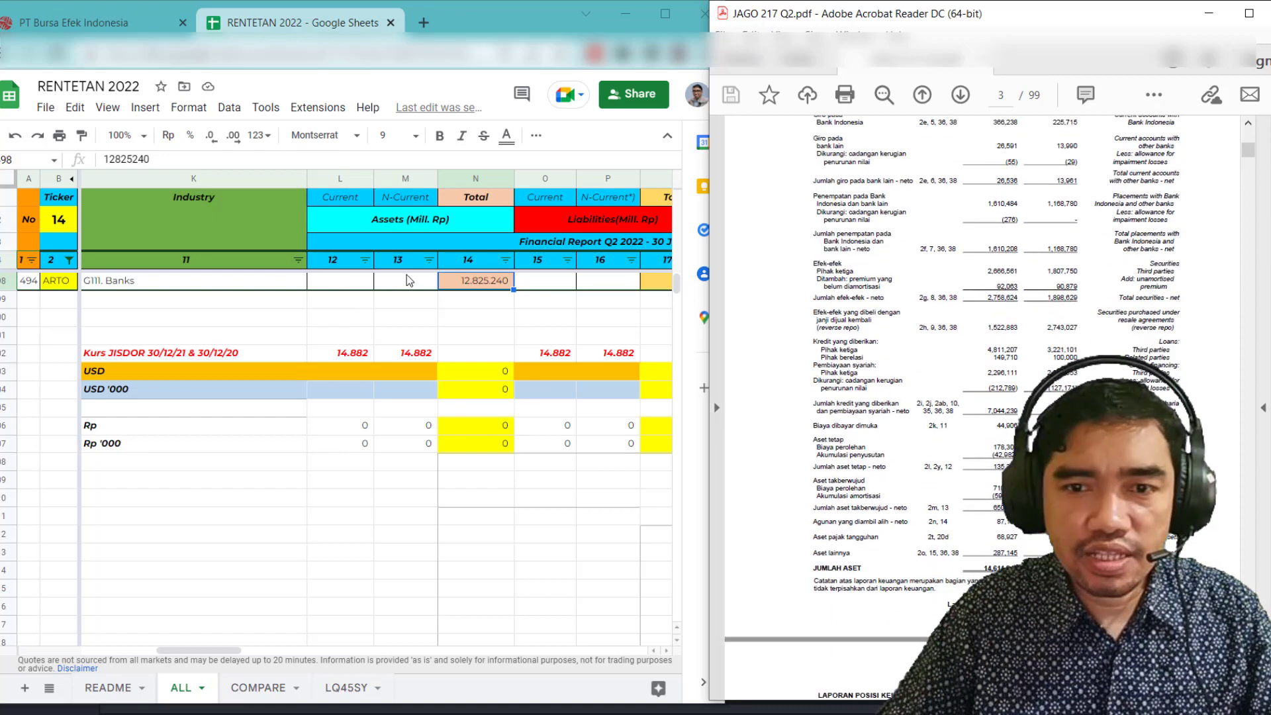
{"action": "scroll", "coordinate": [857, 375], "scroll_direction": "down", "scroll_amount": 4}
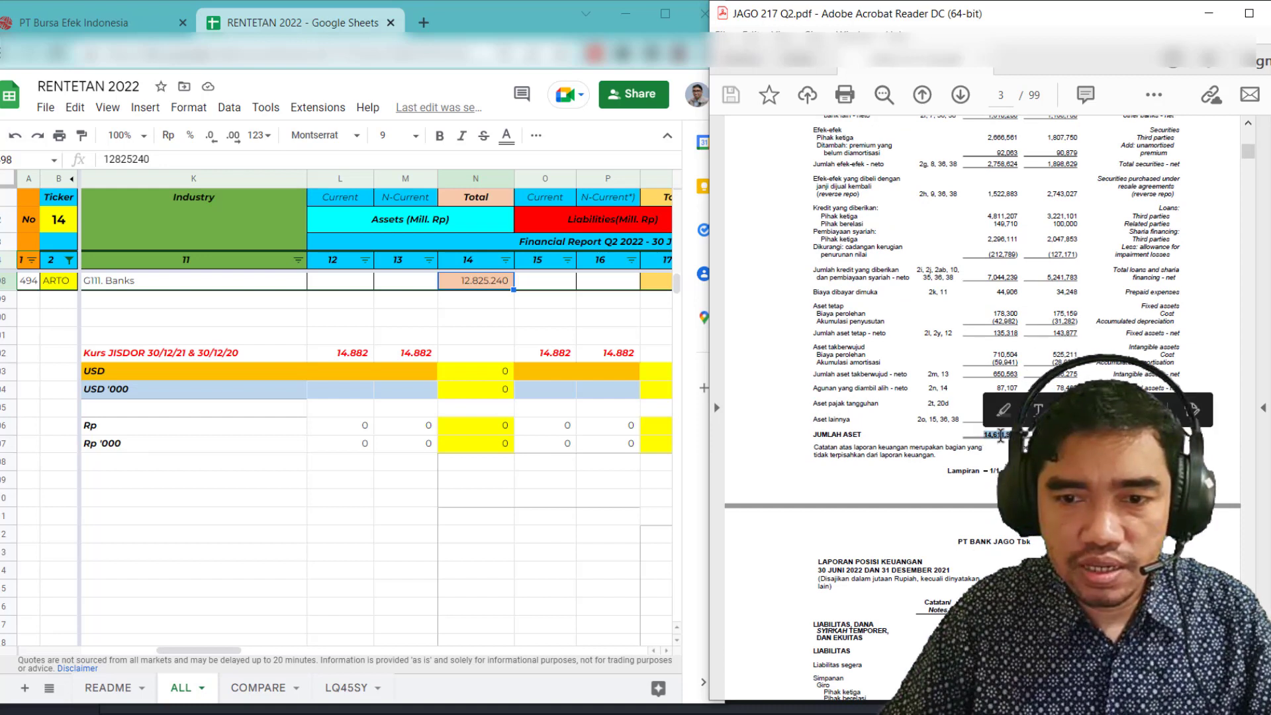
{"action": "left_click", "coordinate": [463, 286]}
{"action": "right_click", "coordinate": [463, 286]}
{"action": "left_click", "coordinate": [459, 285]}
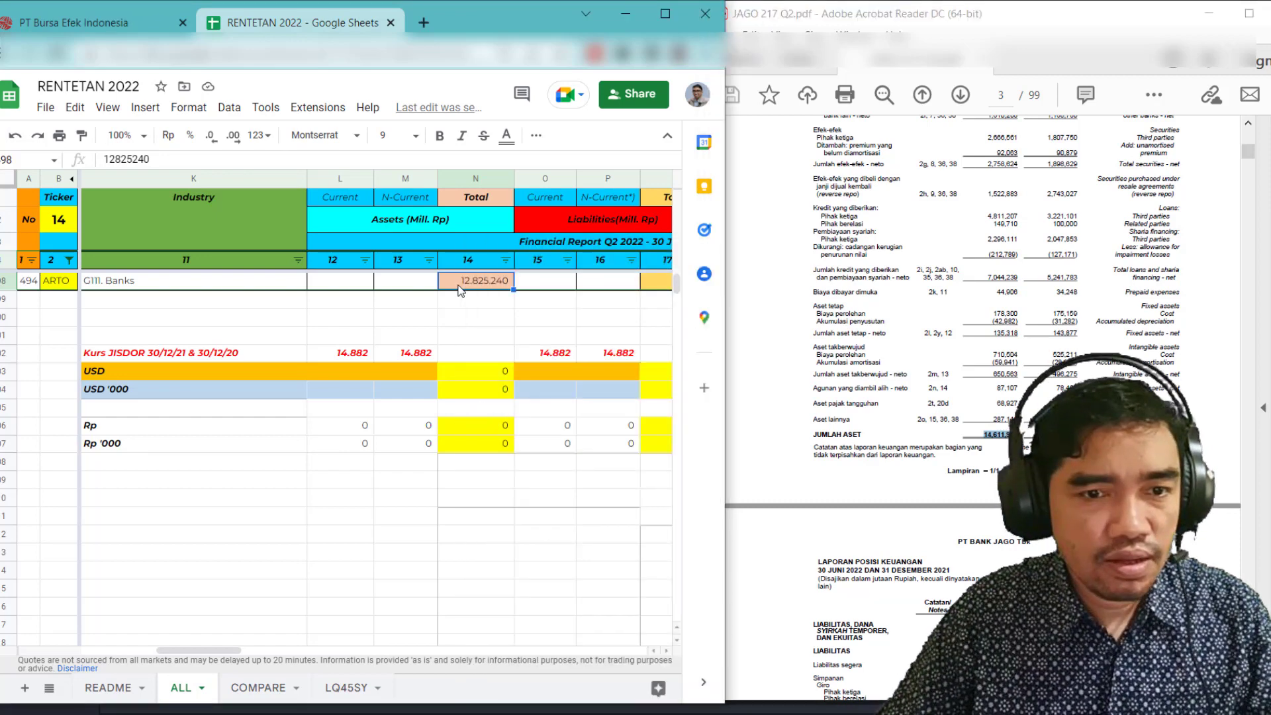
{"action": "type", "text": "14,611,943"}
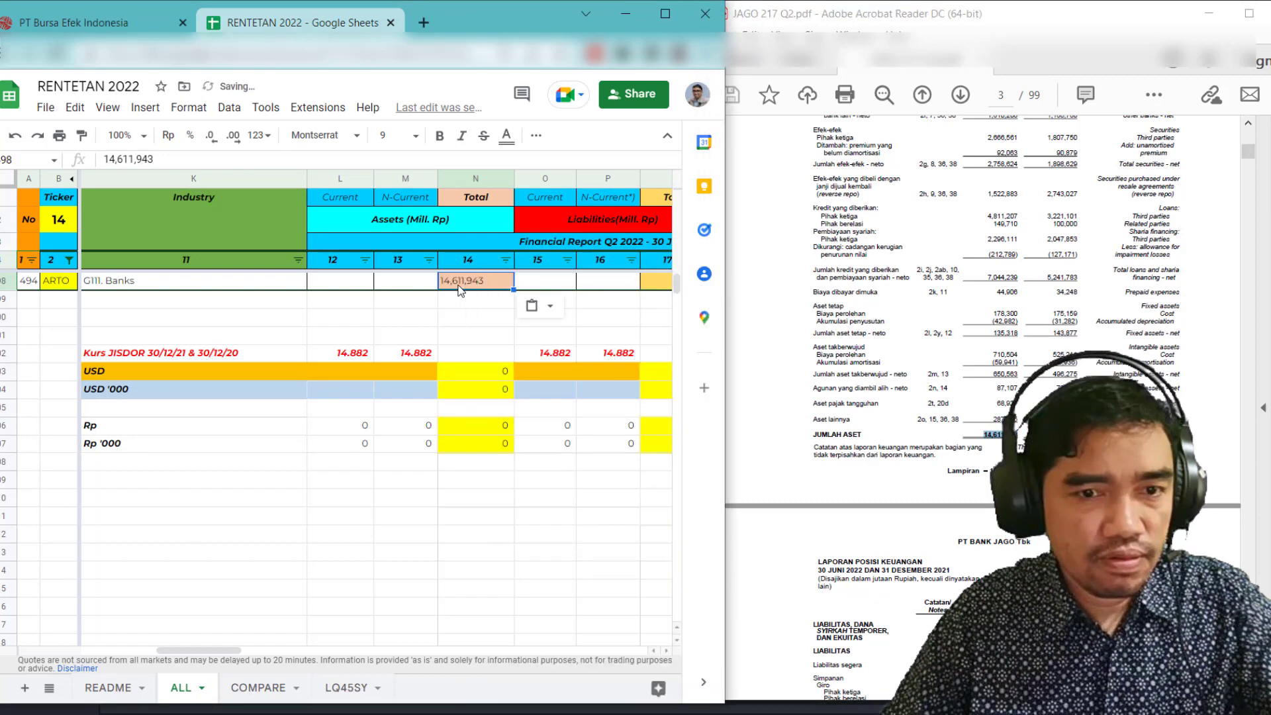
Remove the thousands commas from the ARTO total assets entry so it is stored as 14611943
{"action": "left_click", "coordinate": [137, 160]}
{"action": "key", "text": "BackSpace"}
{"action": "key", "text": "Left"}
{"action": "key", "text": "Left"}
{"action": "key", "text": "Left"}
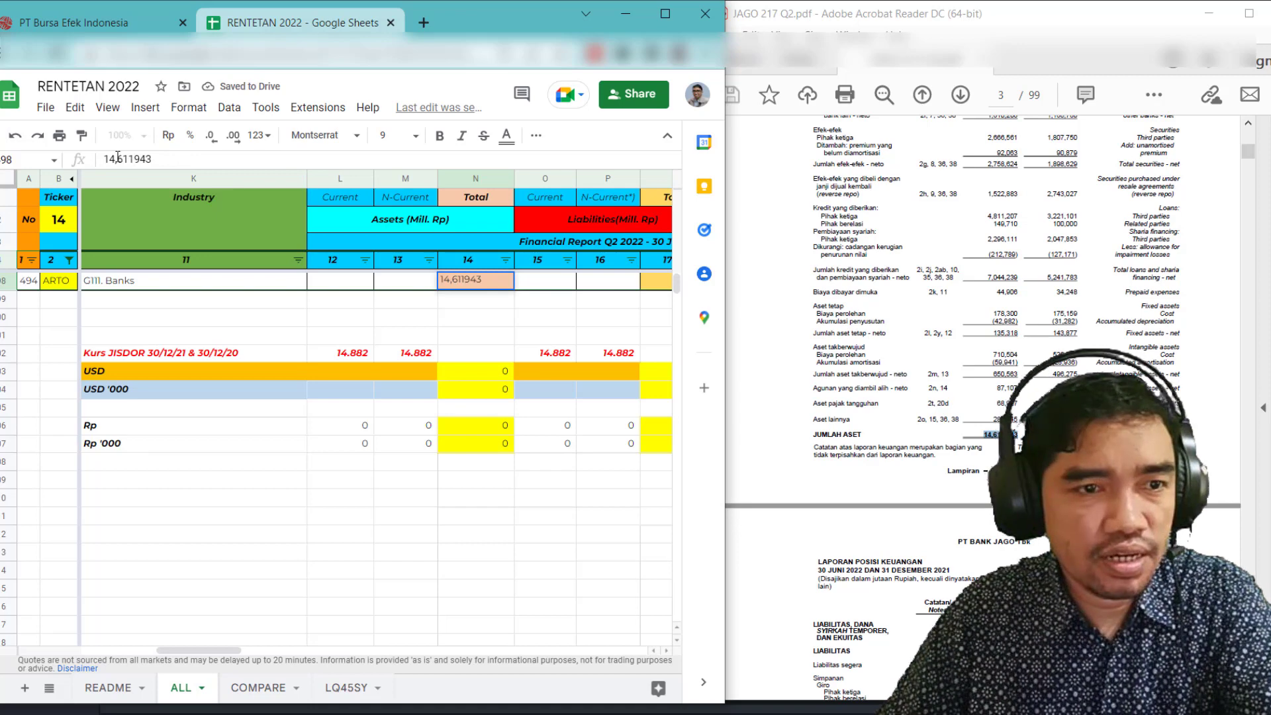
{"action": "key", "text": "BackSpace"}
{"action": "left_click", "coordinate": [481, 323]}
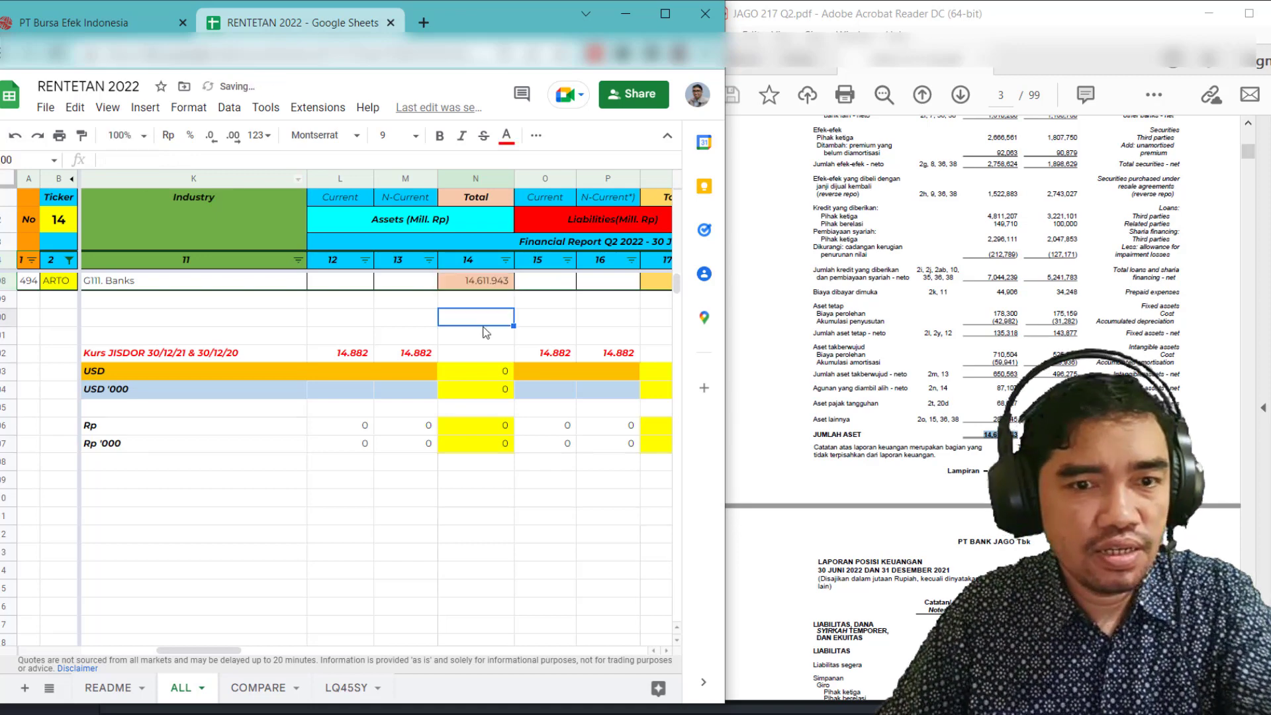
Copy the 30 June 2022 total temporary syirkah funds figure from the report's liabilities page
{"action": "left_click", "coordinate": [540, 289]}
{"action": "key", "text": "Right"}
{"action": "key", "text": "Right"}
{"action": "key", "text": "Right"}
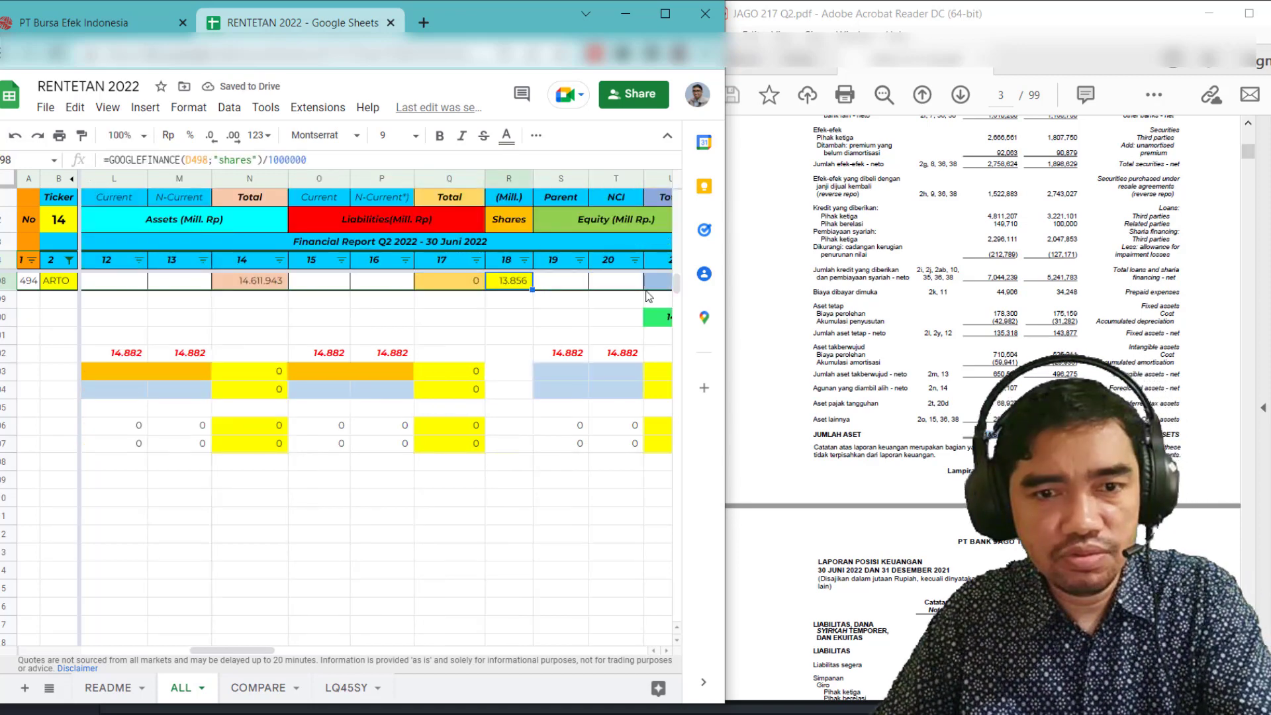
{"action": "scroll", "coordinate": [1136, 350], "scroll_direction": "down", "scroll_amount": 6}
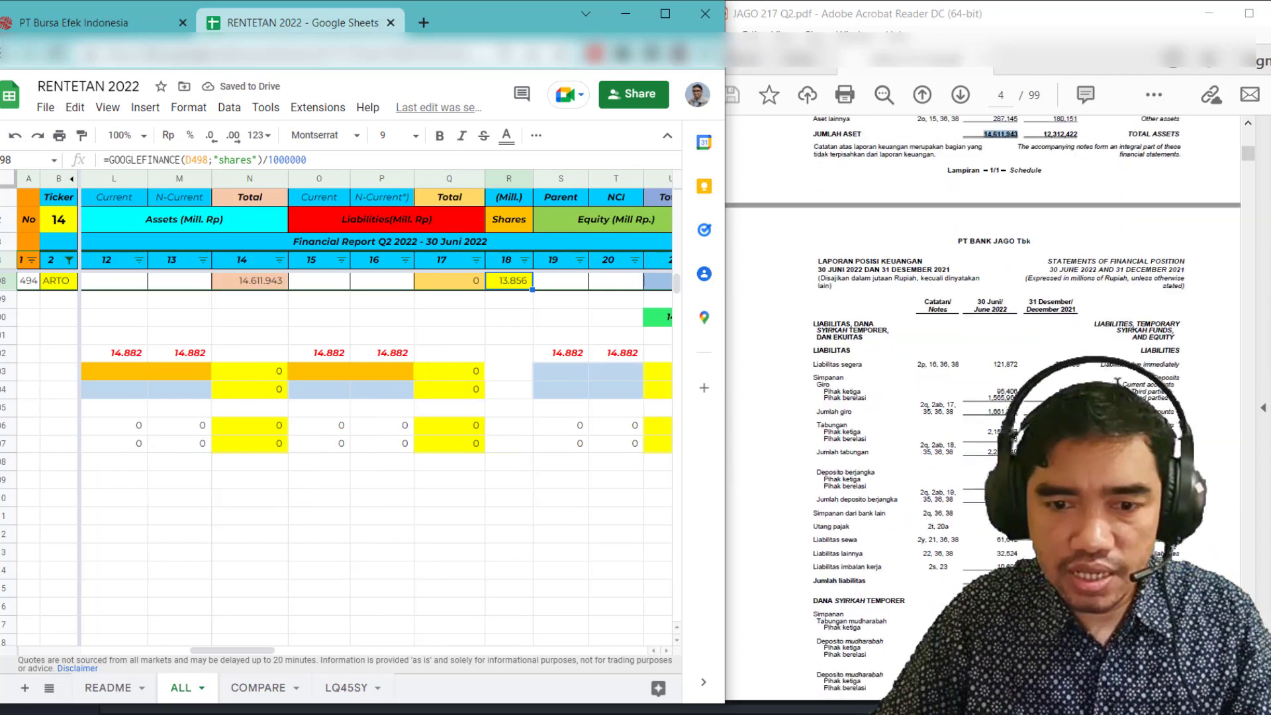
{"action": "scroll", "coordinate": [983, 410], "scroll_direction": "down", "scroll_amount": 3}
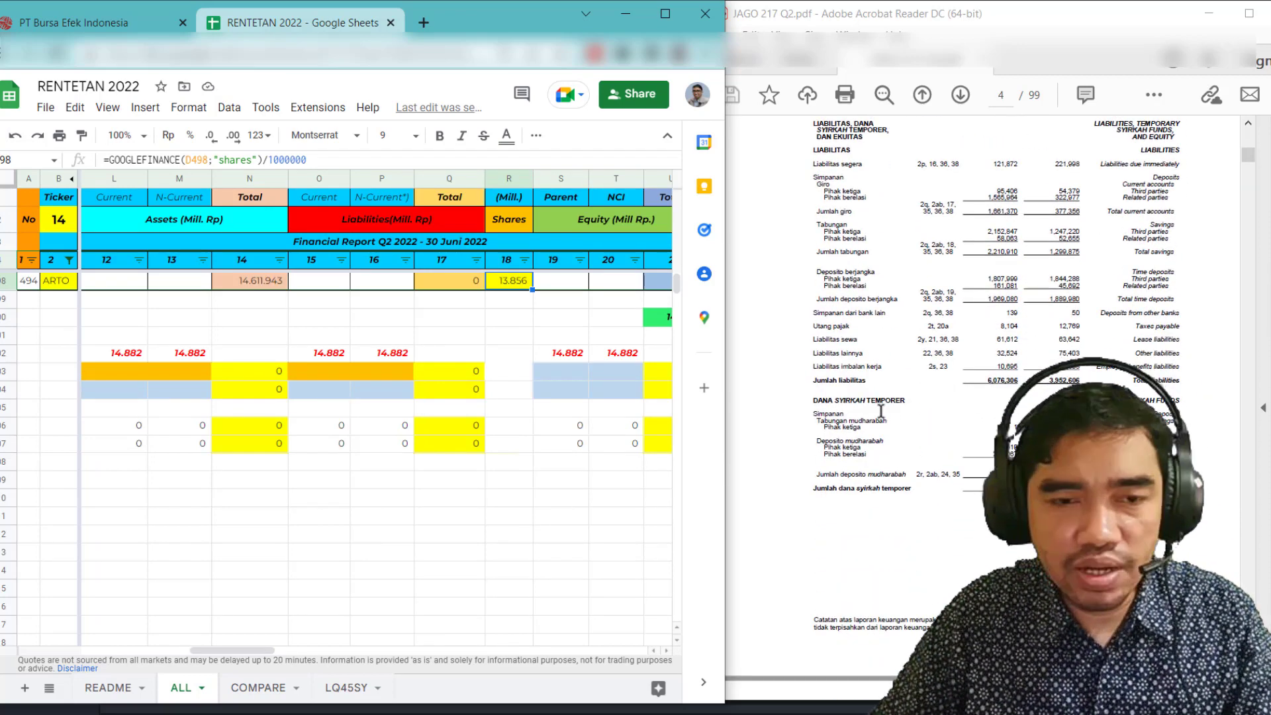
{"action": "scroll", "coordinate": [881, 411], "scroll_direction": "down", "scroll_amount": 1}
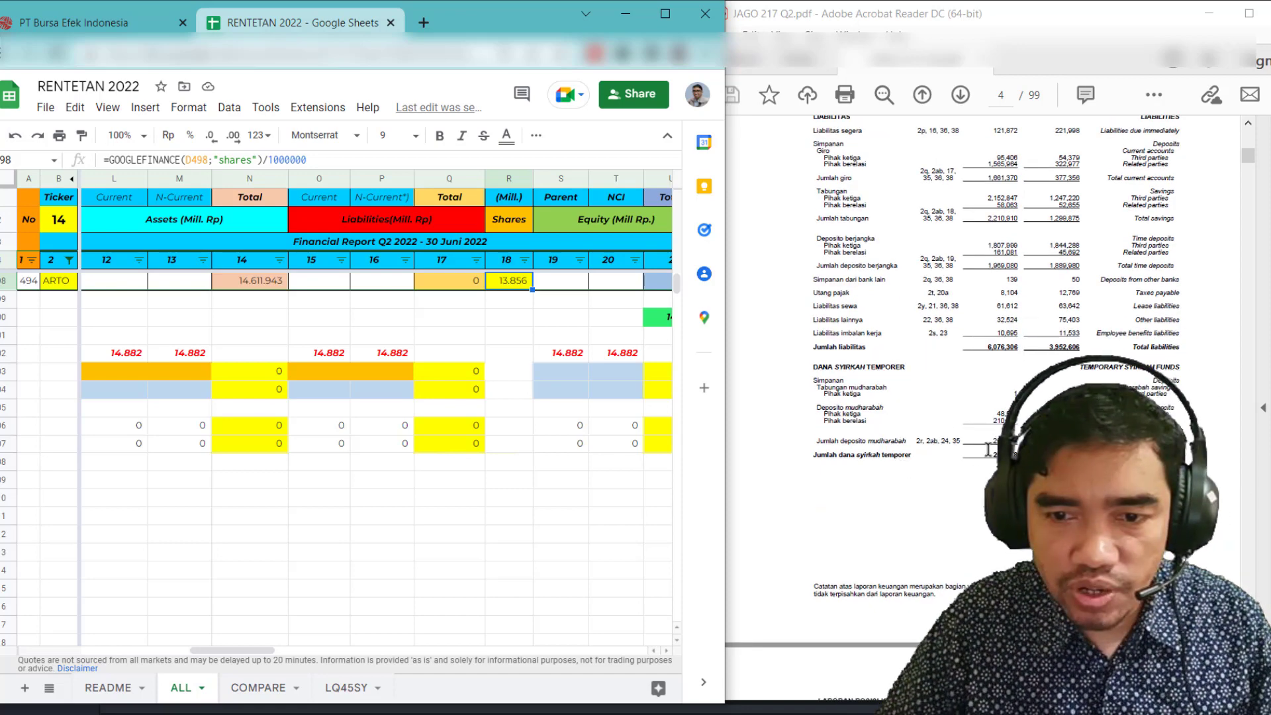
{"action": "double_click", "coordinate": [1003, 454]}
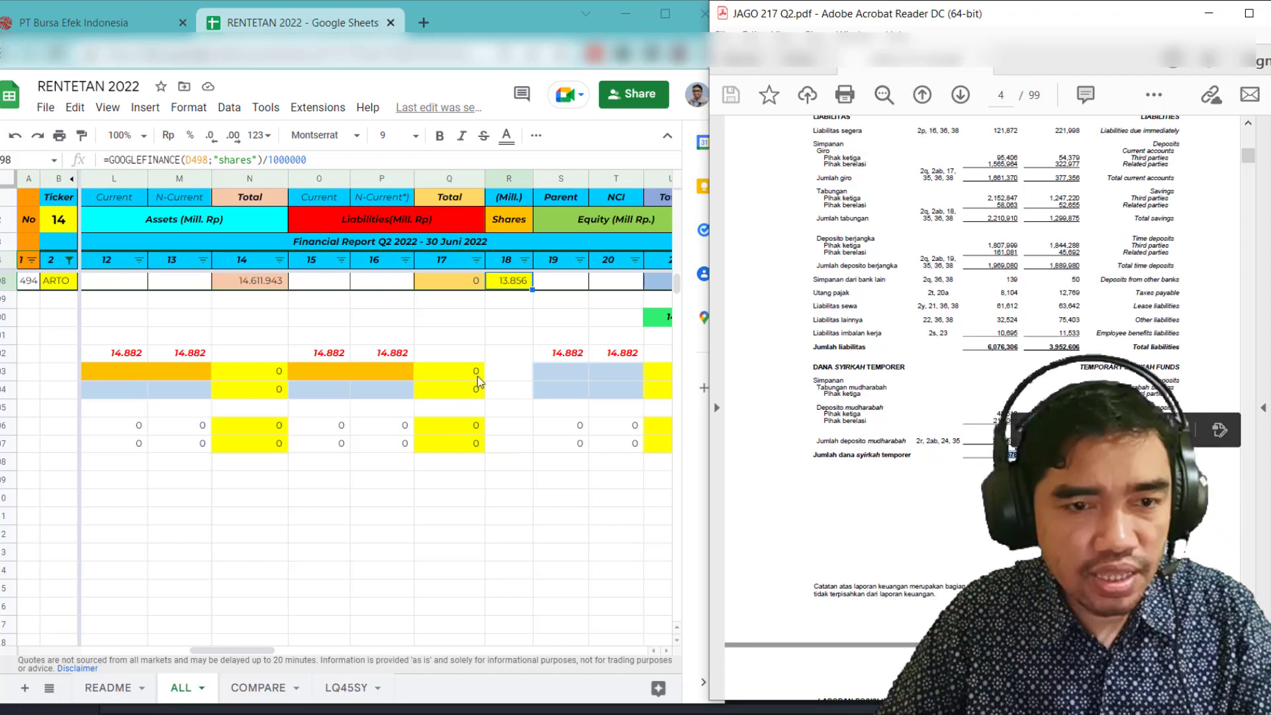
Enter the syirkah funds figure as 258578, without a comma, in the ARTO row's current liabilities cell
{"action": "left_click", "coordinate": [307, 286]}
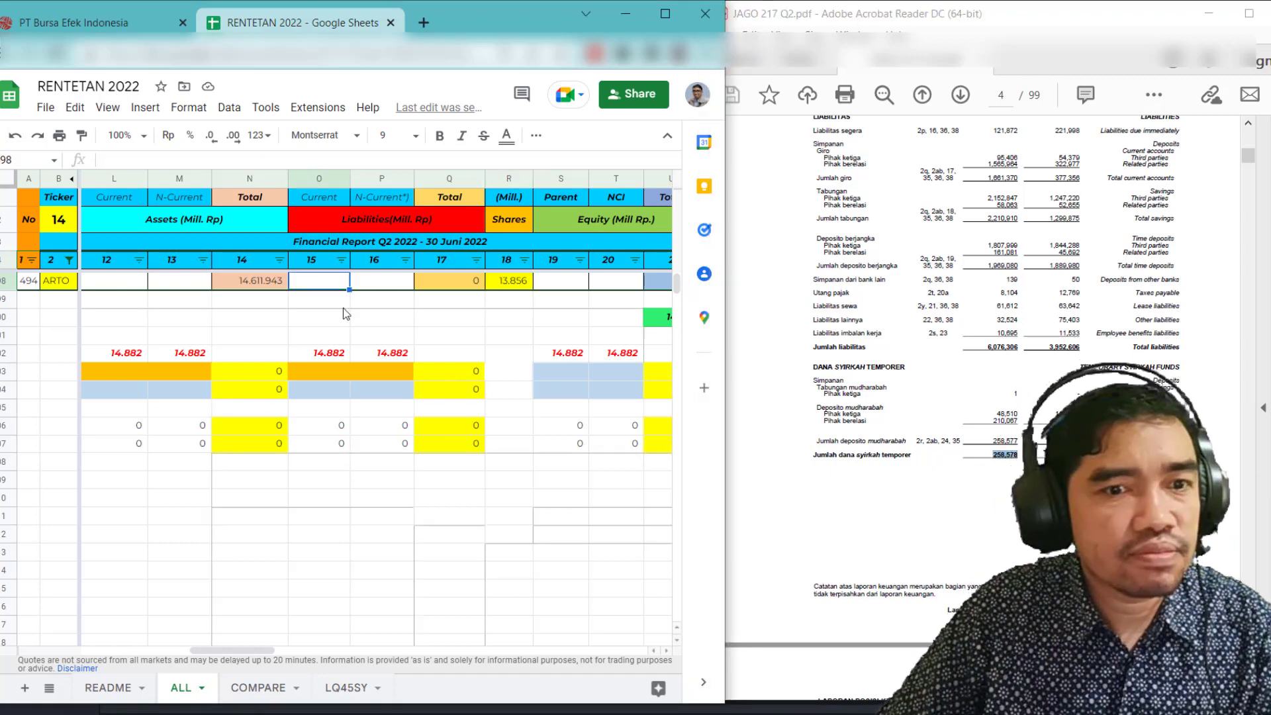
{"action": "left_click", "coordinate": [142, 162]}
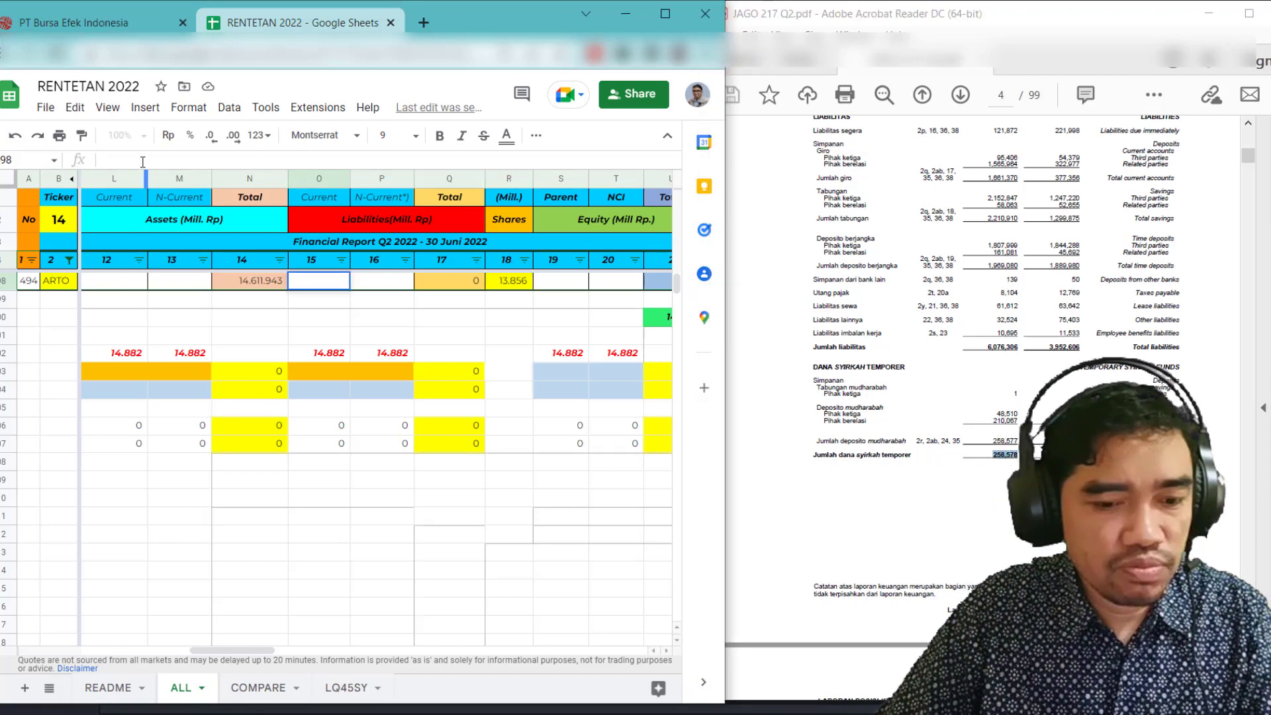
{"action": "type", "text": "258,578"}
{"action": "left_click", "coordinate": [126, 159]}
{"action": "key", "text": "BackSpace"}
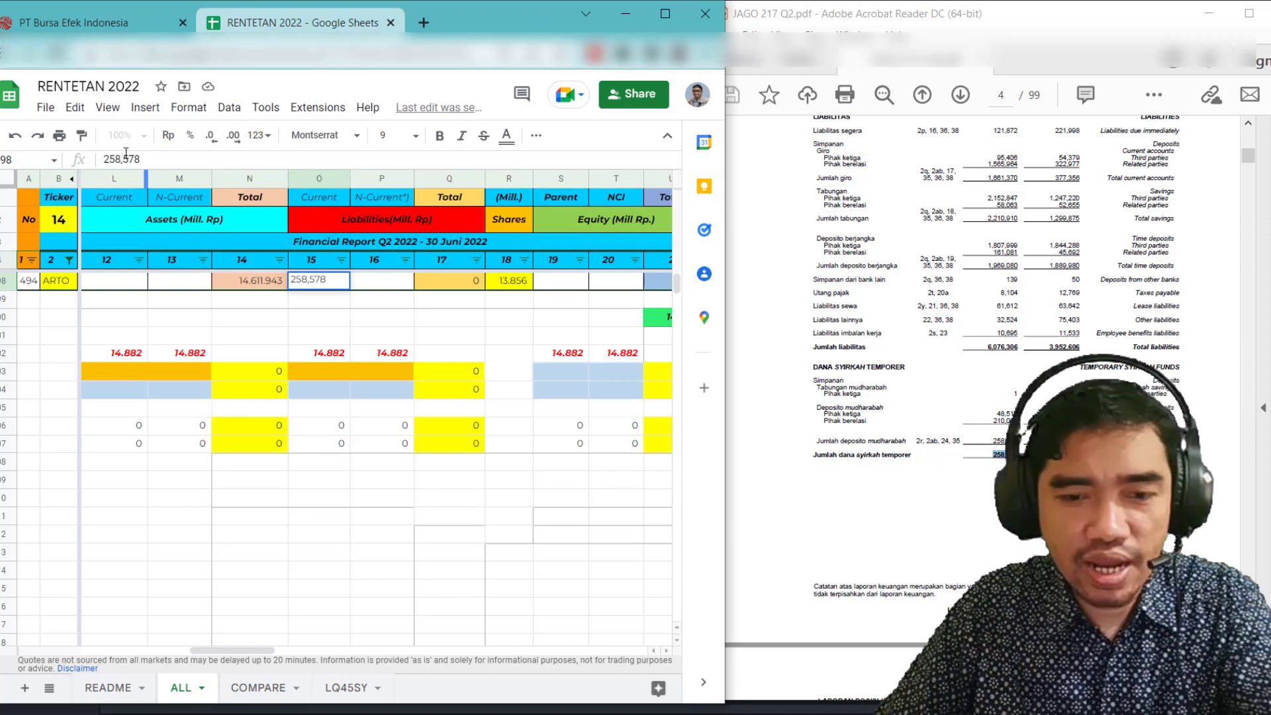
{"action": "left_click", "coordinate": [375, 304]}
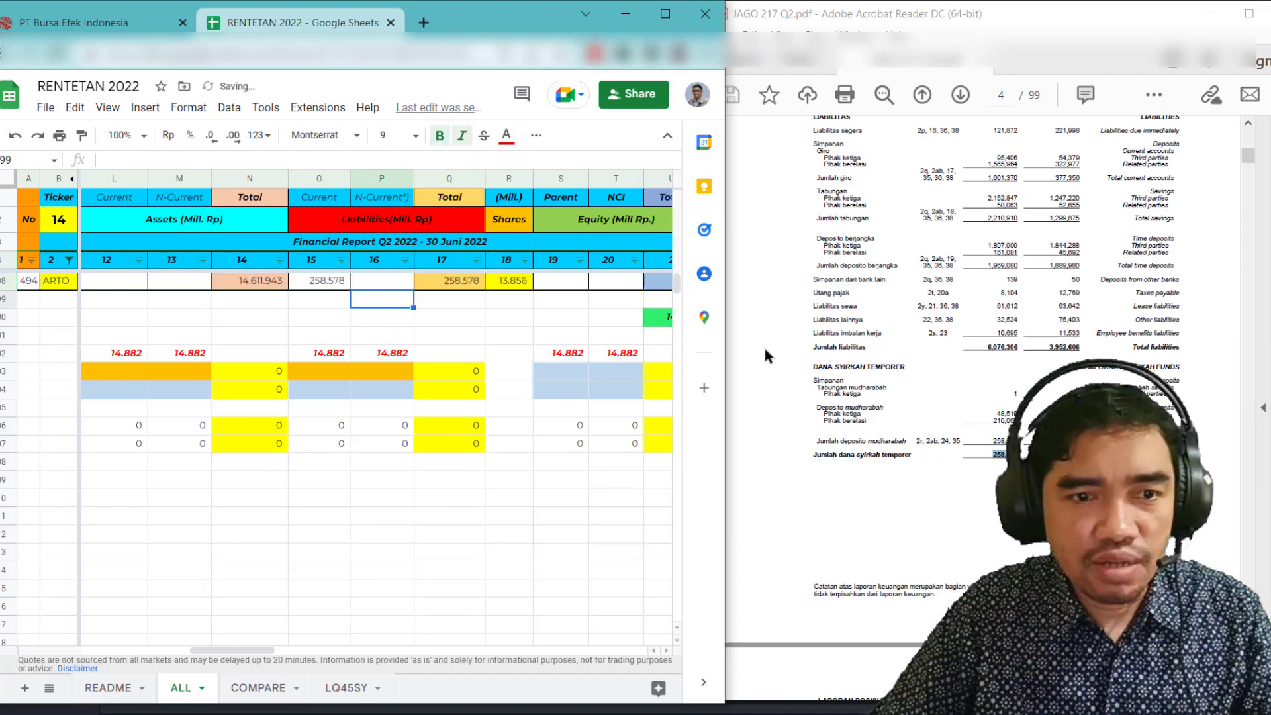
Copy the 30 June 2022 total liabilities into the ARTO row's non-current liabilities cell as 6076306, without commas
{"action": "scroll", "coordinate": [963, 351], "scroll_direction": "up", "scroll_amount": 1}
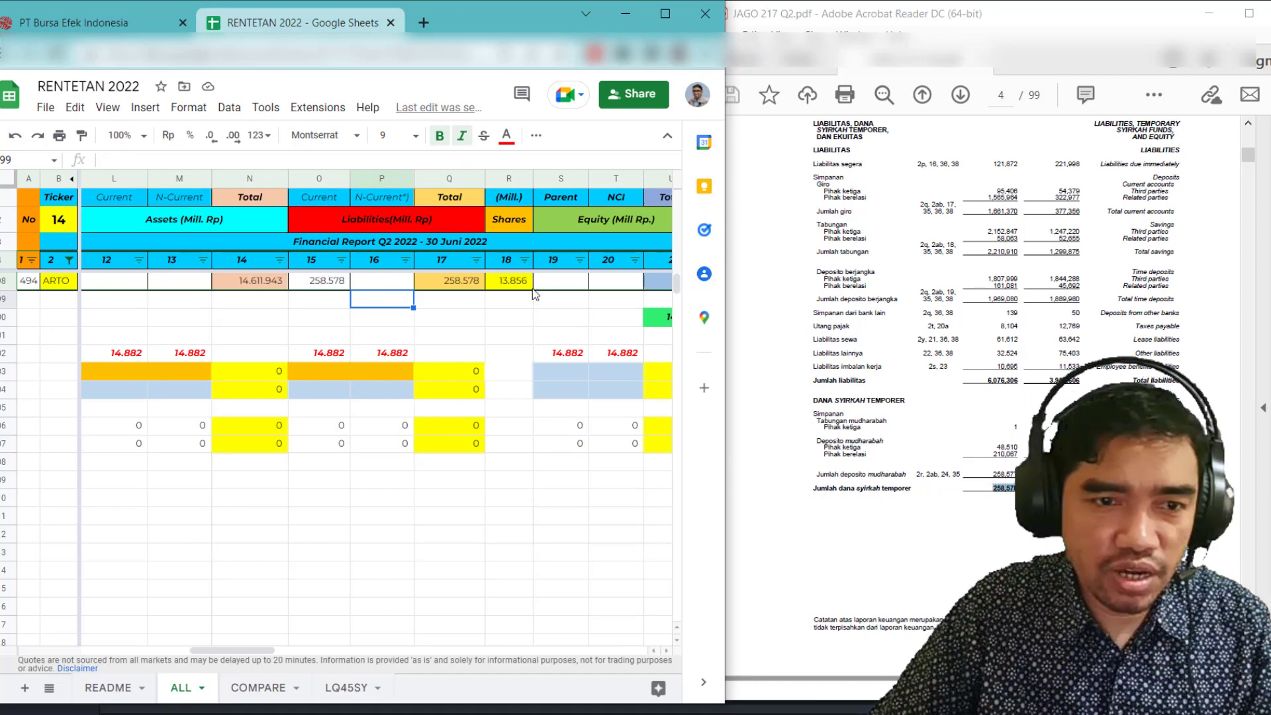
{"action": "double_click", "coordinate": [1019, 381]}
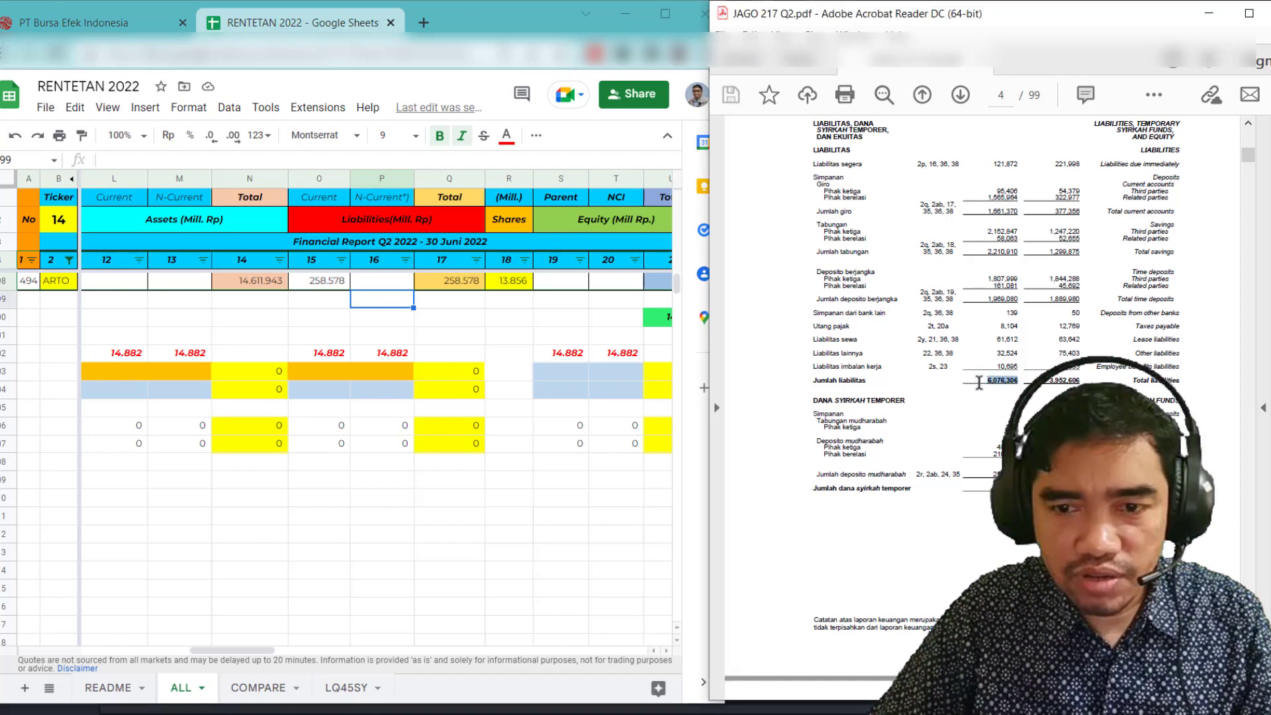
{"action": "left_click", "coordinate": [366, 282]}
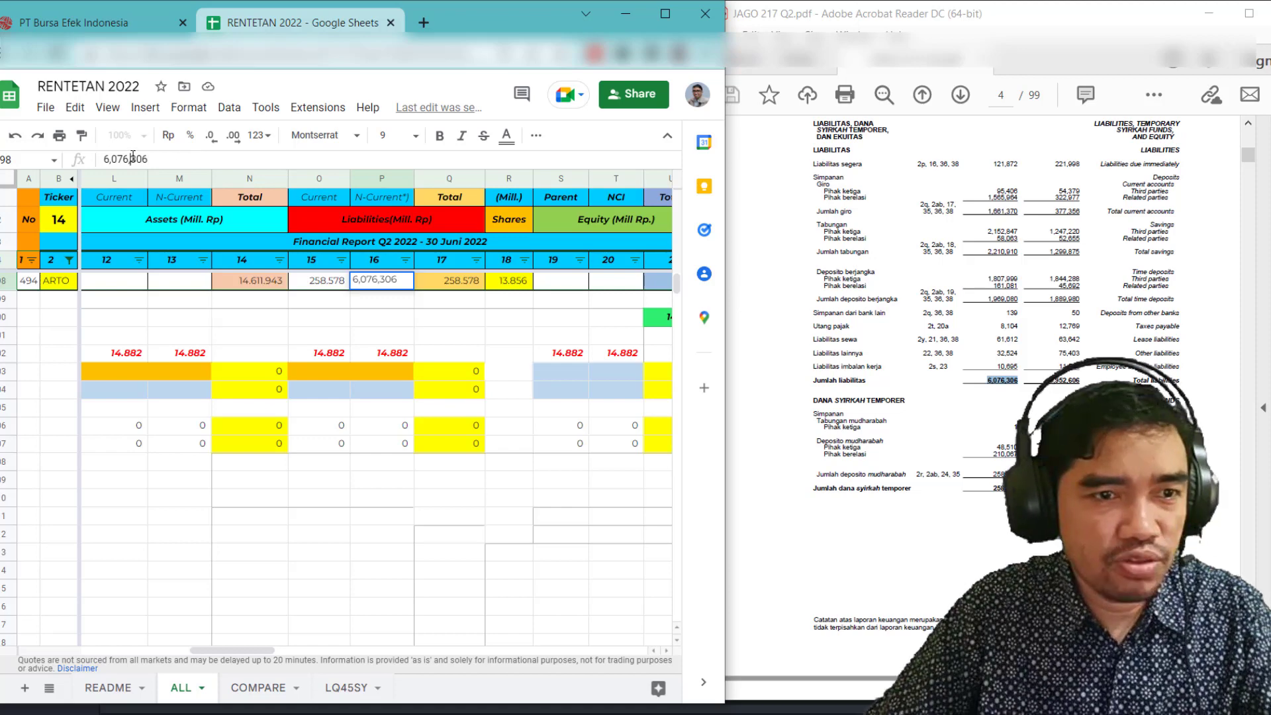
{"action": "left_click", "coordinate": [131, 158]}
{"action": "key", "text": "BackSpace"}
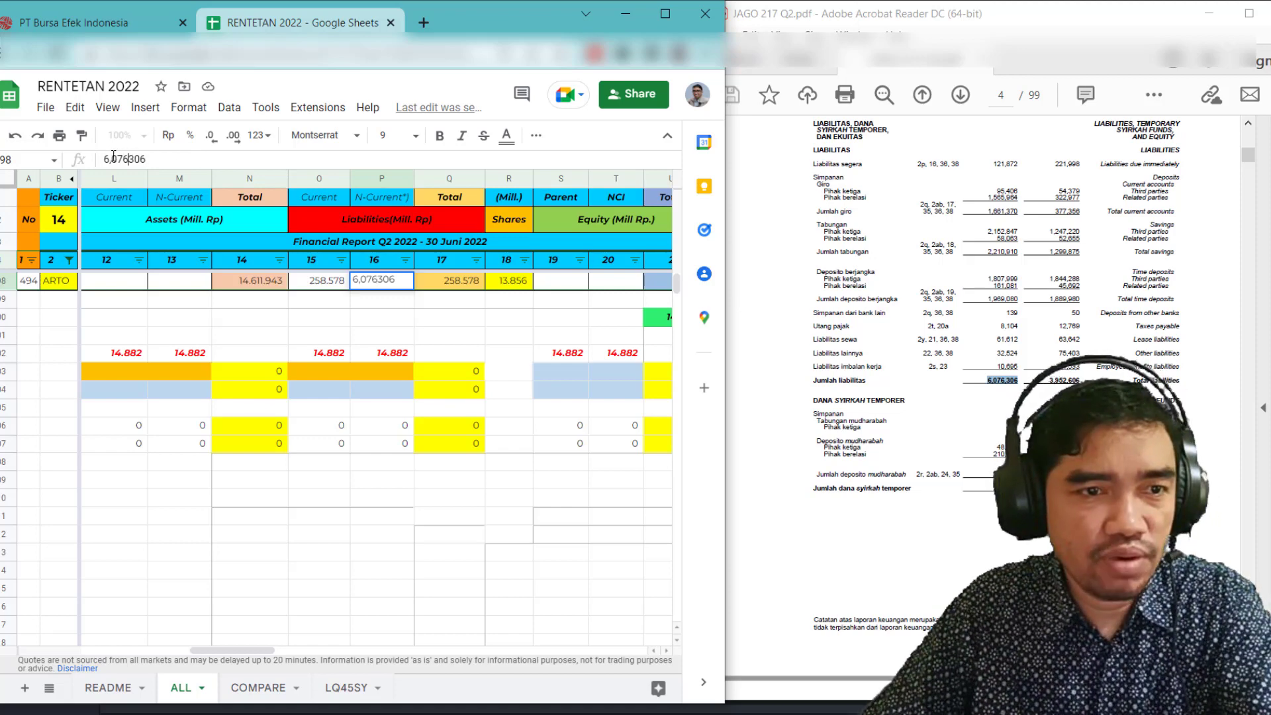
{"action": "left_click", "coordinate": [476, 332]}
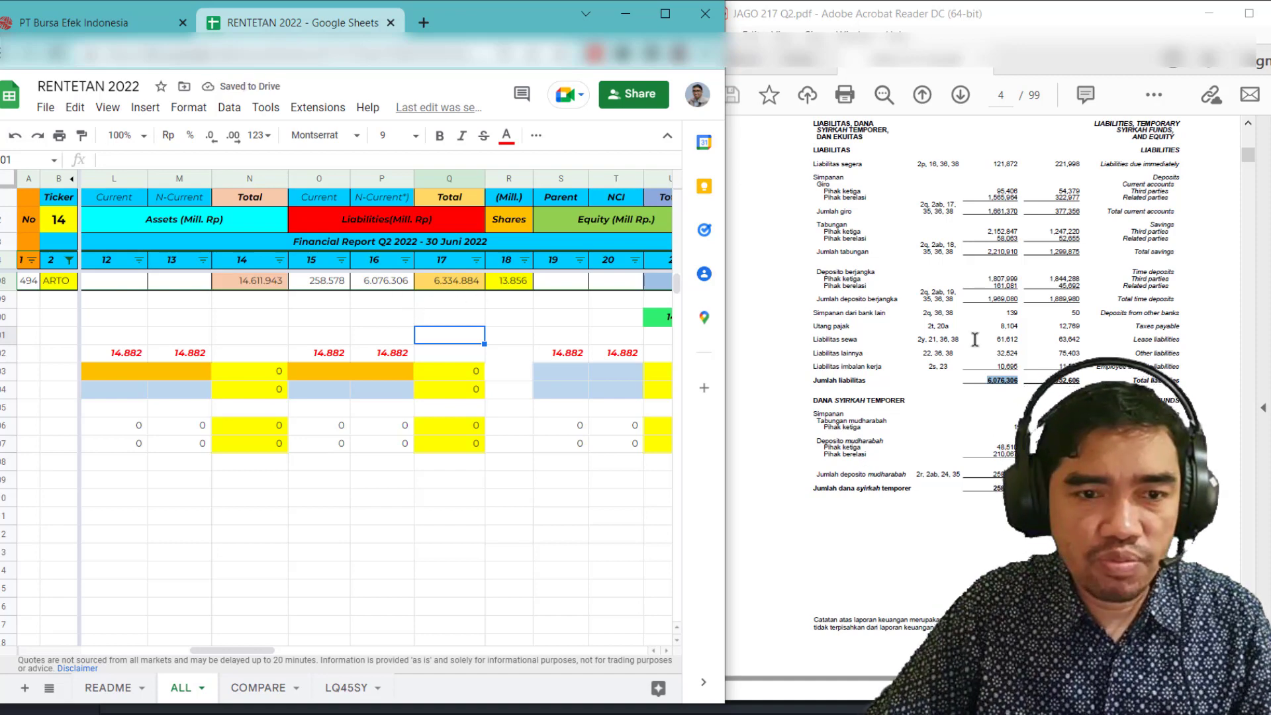
Copy the 30 June 2022 total equity into the ARTO row's parent equity cell as 8277059, without commas
{"action": "scroll", "coordinate": [974, 339], "scroll_direction": "down", "scroll_amount": 10}
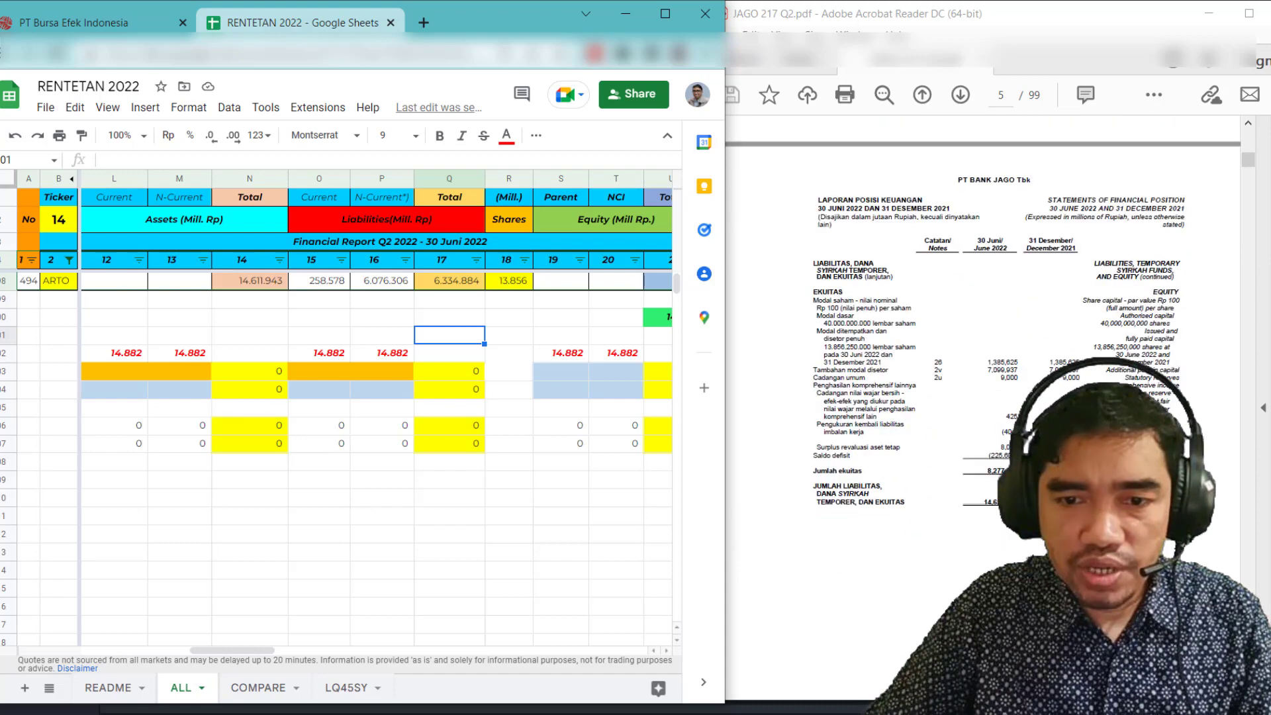
{"action": "left_click_drag", "start_coordinate": [1019, 471], "coordinate": [985, 471]}
{"action": "key", "text": "ctrl+c"}
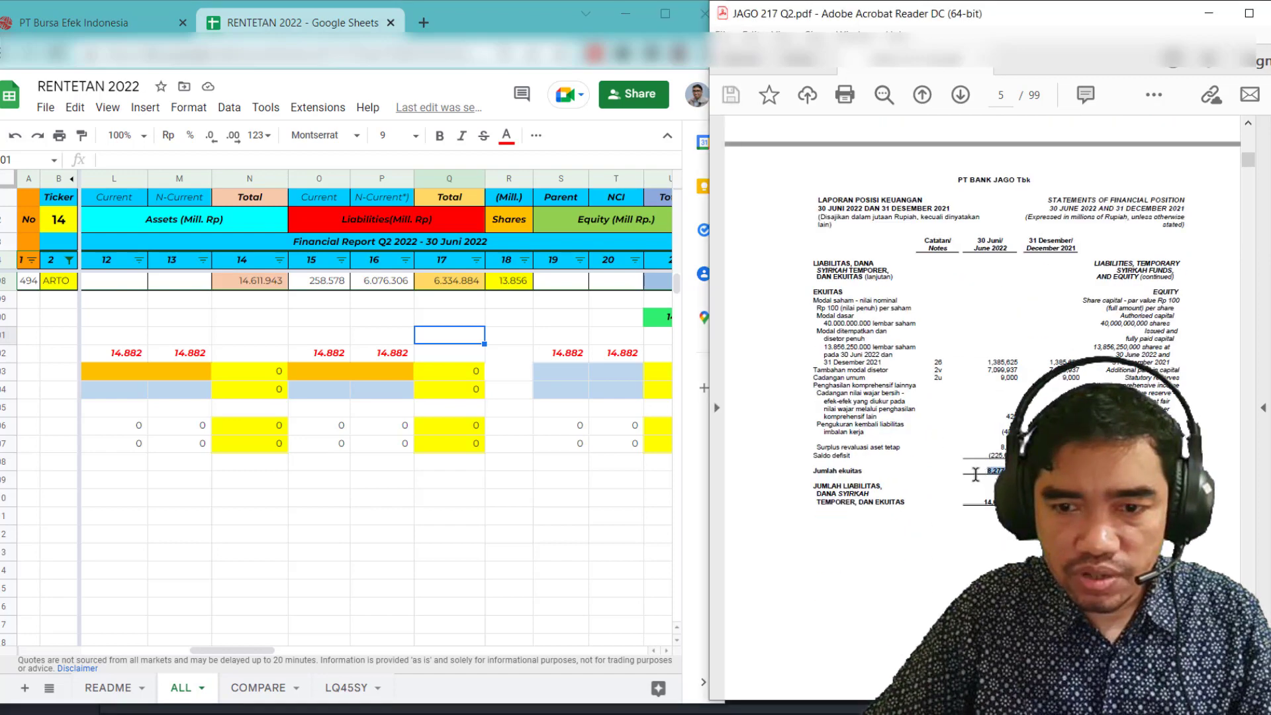
{"action": "left_click", "coordinate": [556, 287]}
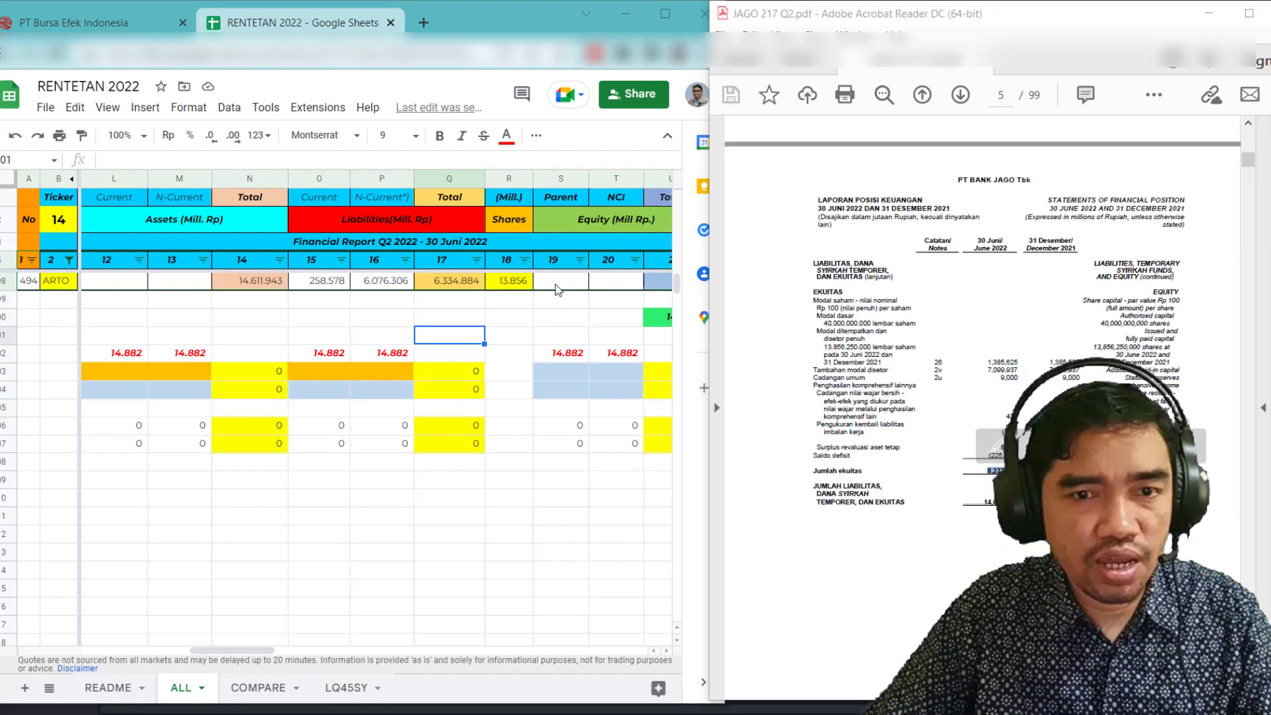
{"action": "key", "text": "ctrl+v"}
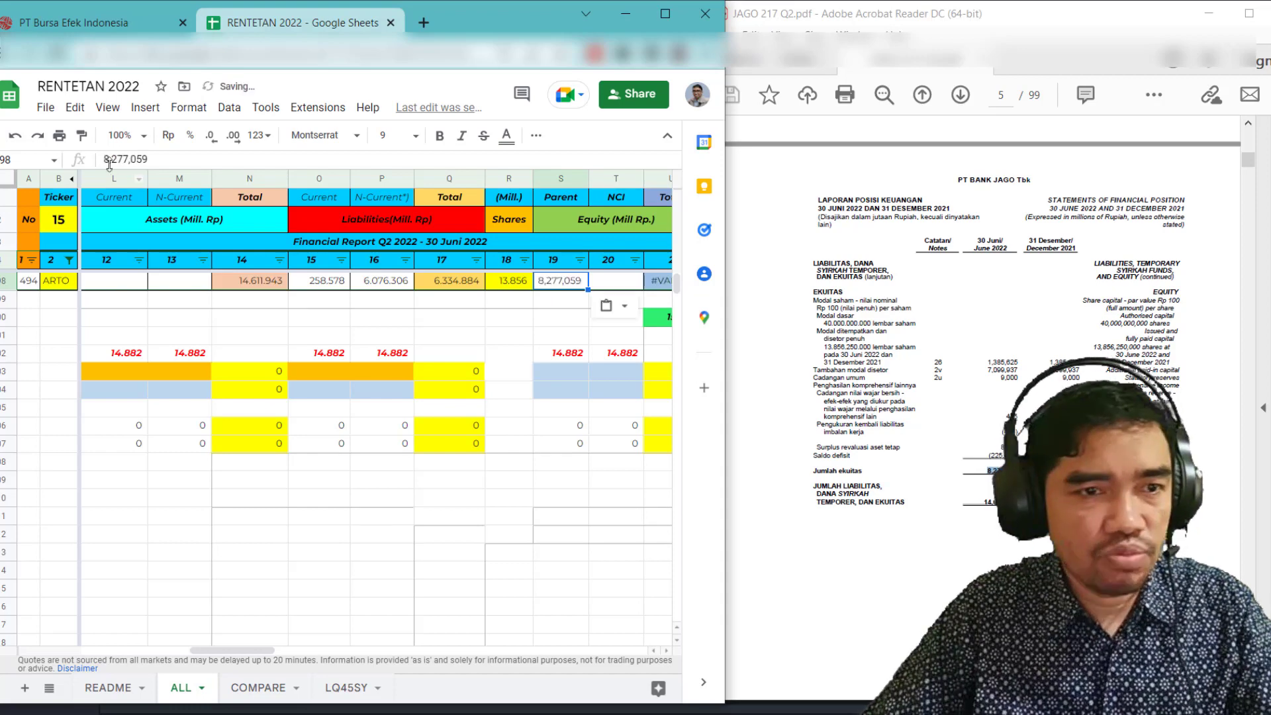
{"action": "left_click", "coordinate": [131, 159]}
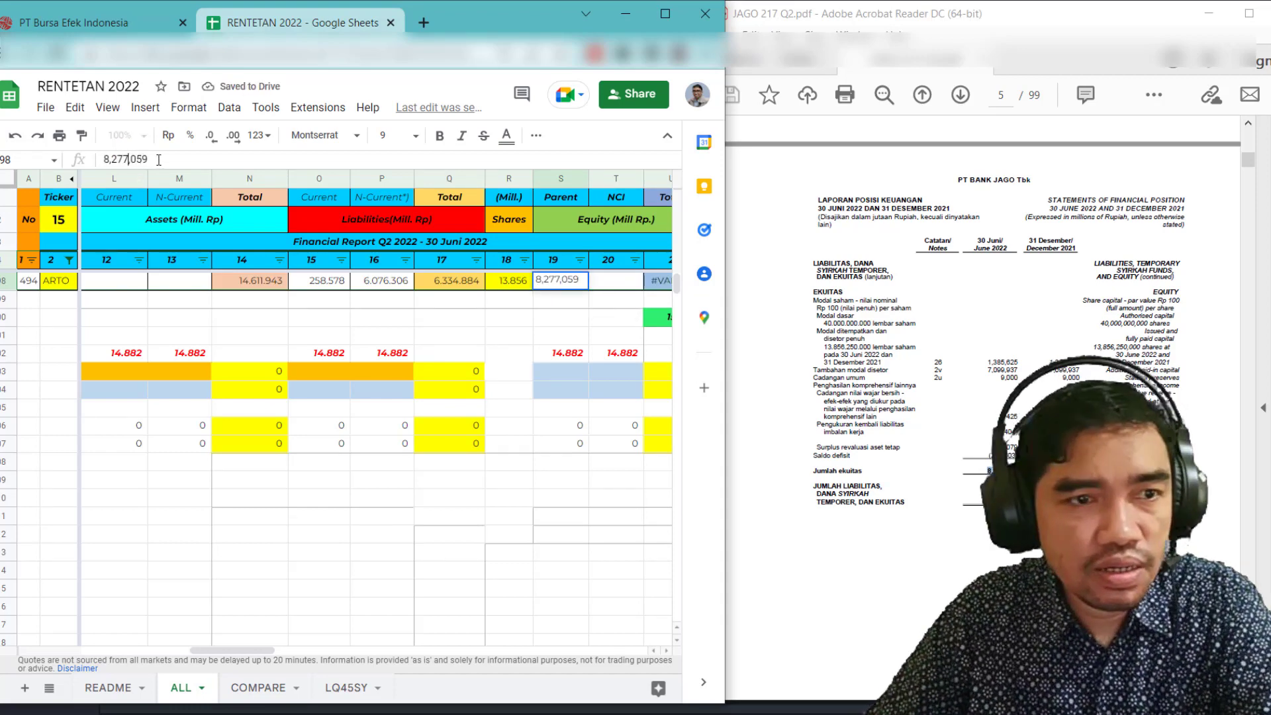
{"action": "key", "text": "BackSpace"}
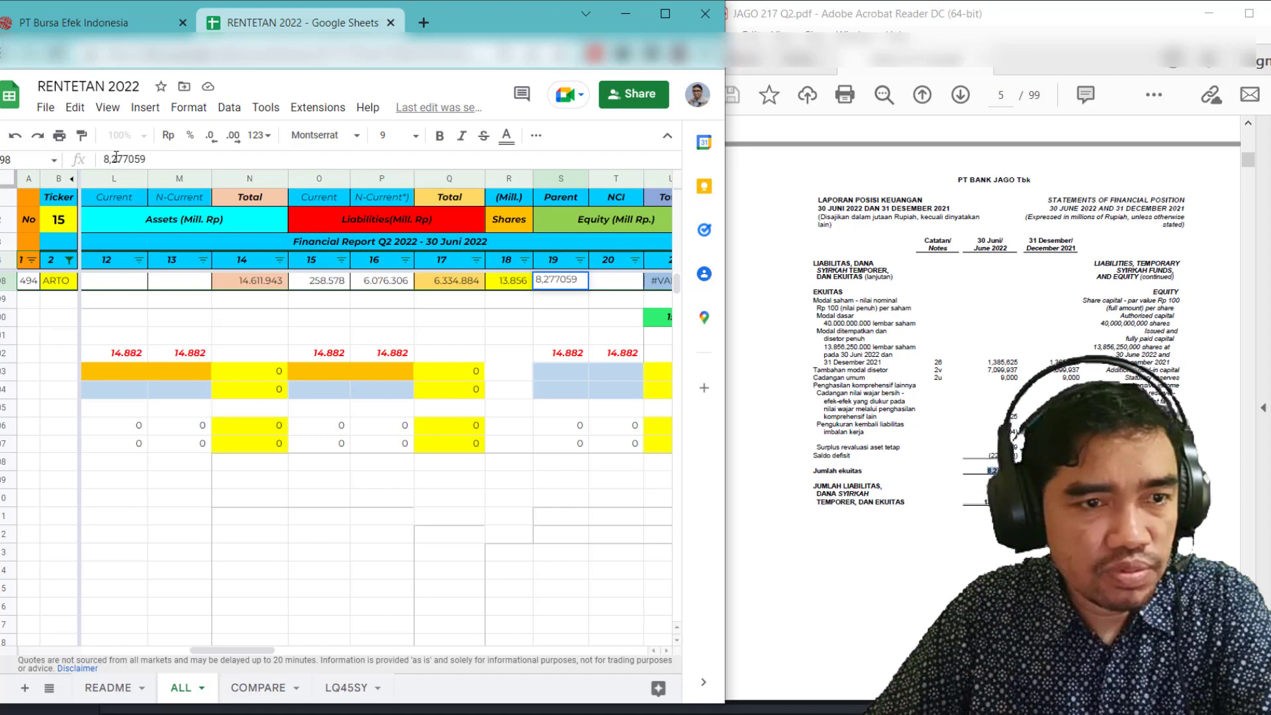
{"action": "key", "text": "BackSpace"}
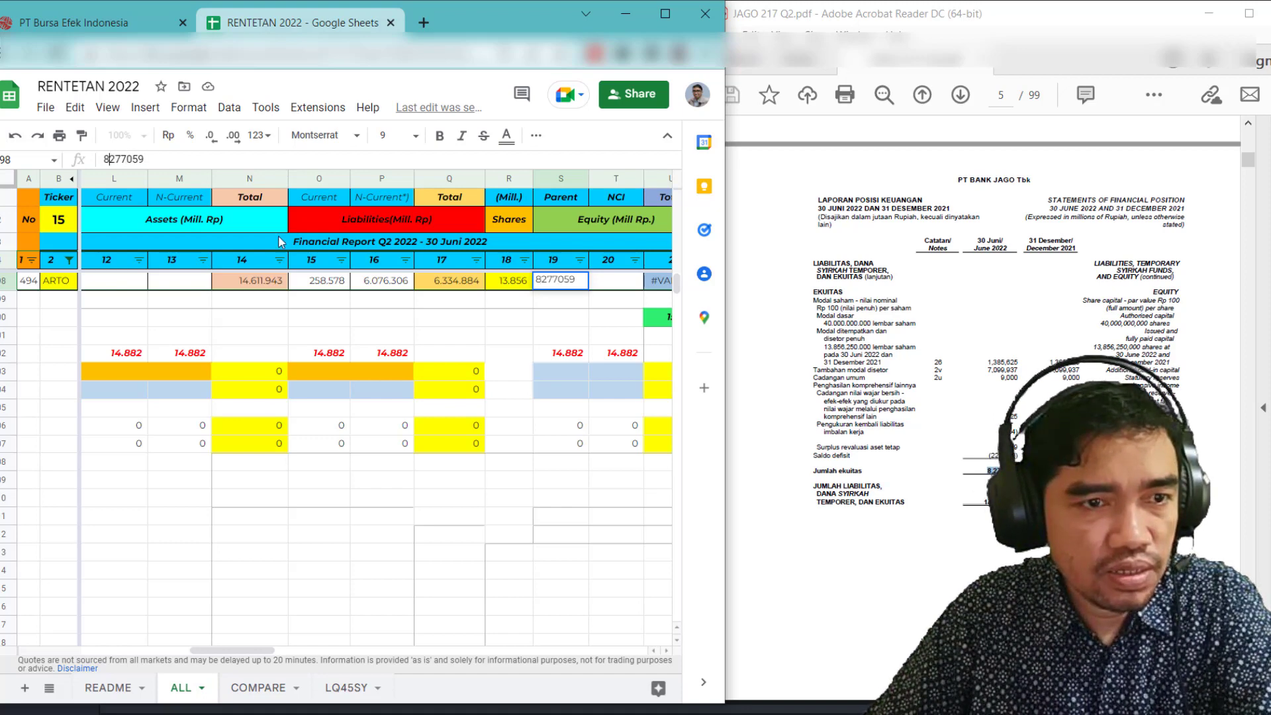
{"action": "left_click", "coordinate": [531, 339]}
Bring the ARTO row's revenue and net profit columns and the report's statement of profit or loss into view
{"action": "key", "text": "Right"}
{"action": "key", "text": "Right"}
{"action": "key", "text": "Right"}
{"action": "key", "text": "Right"}
{"action": "key", "text": "Right"}
{"action": "key", "text": "Right"}
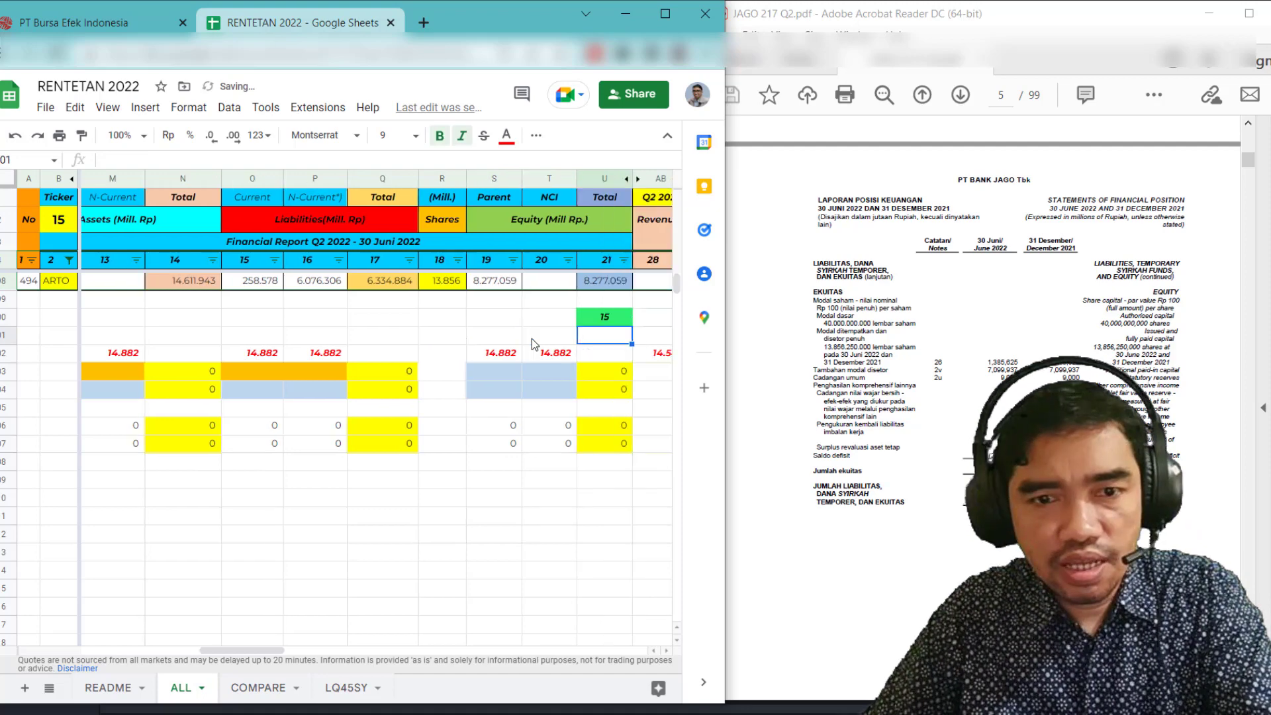
{"action": "key", "text": "Right"}
{"action": "scroll", "coordinate": [986, 398], "scroll_direction": "down", "scroll_amount": 10}
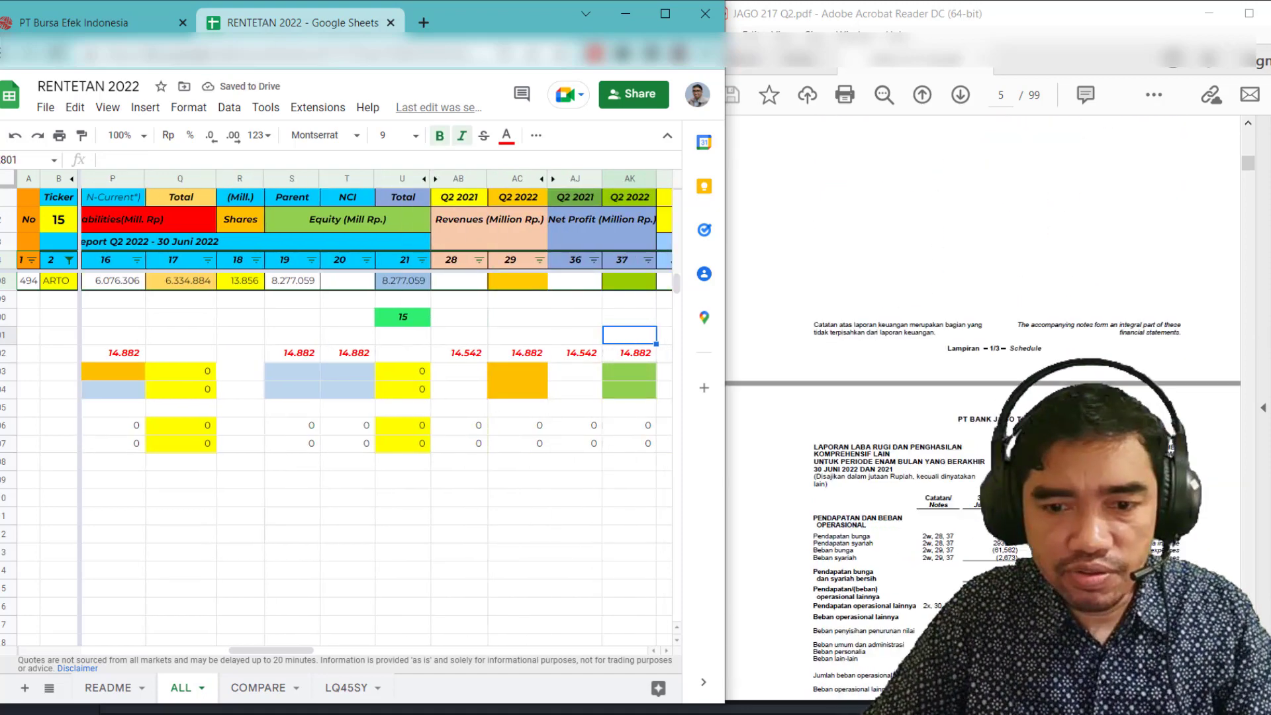
{"action": "scroll", "coordinate": [1079, 266], "scroll_direction": "down", "scroll_amount": 4}
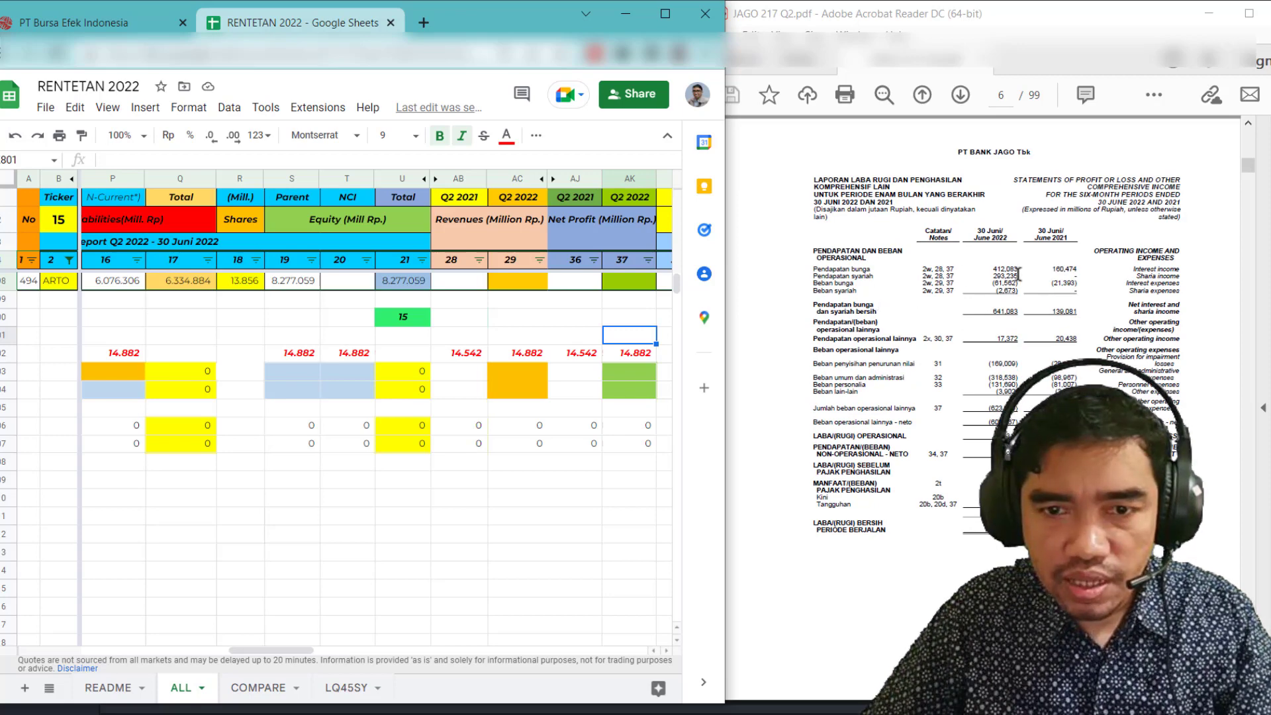
Mark the 30 June 2021 interest income figure in the report's statement of profit or loss
{"action": "left_click_drag", "start_coordinate": [1021, 277], "coordinate": [1077, 276]}
{"action": "left_click", "coordinate": [983, 268]}
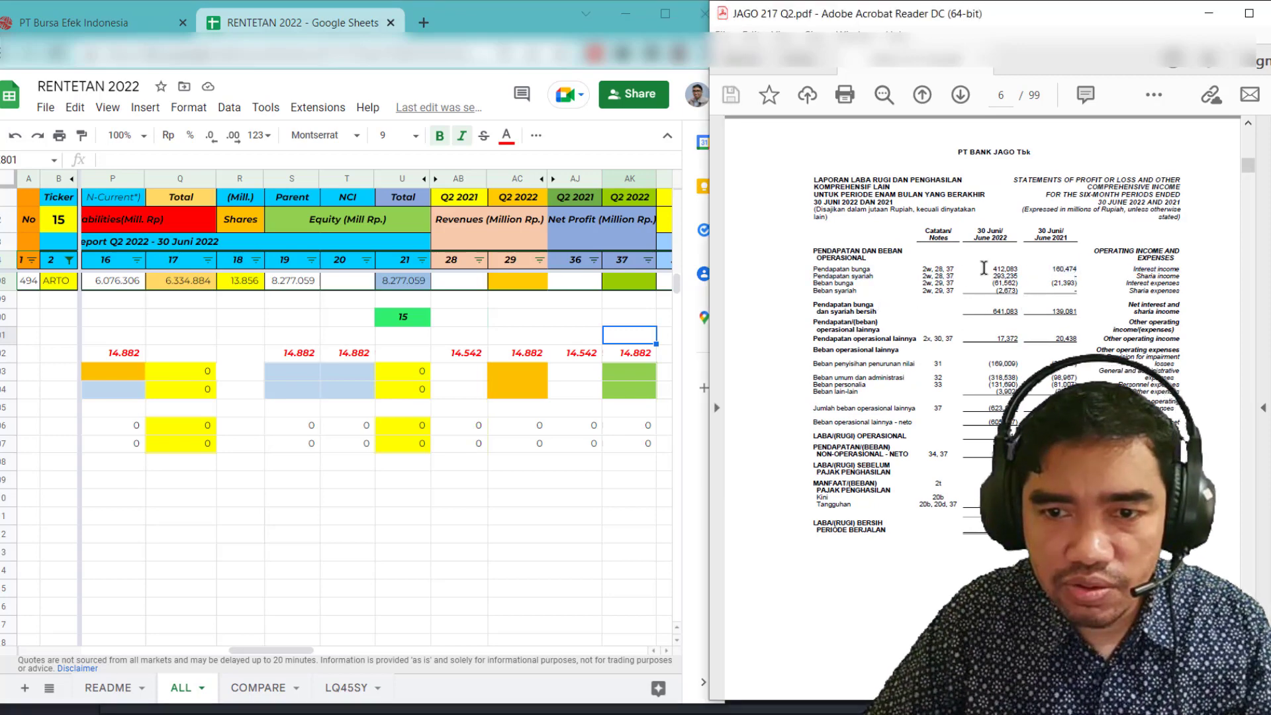
{"action": "left_click_drag", "start_coordinate": [995, 270], "coordinate": [1022, 266]}
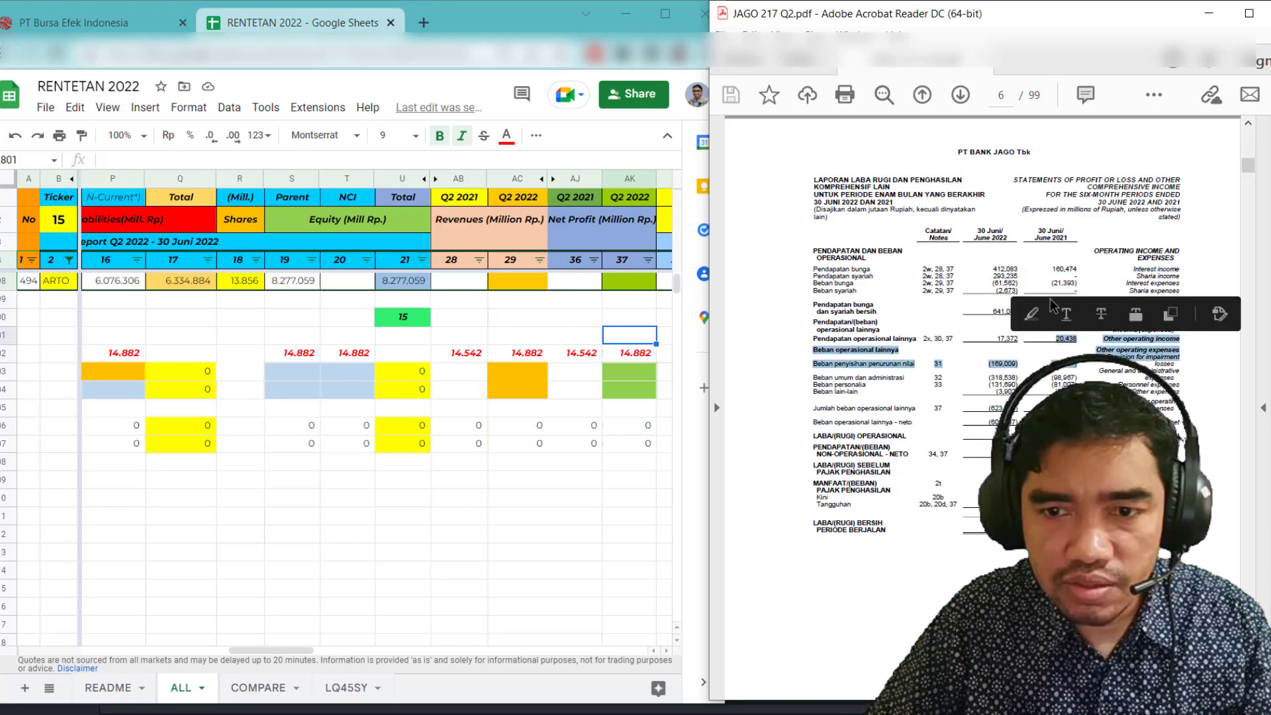
{"action": "left_click", "coordinate": [1056, 267]}
{"action": "left_click_drag", "start_coordinate": [1056, 267], "coordinate": [1080, 267]}
Open Calculator and place it next to the report so the income figures stay readable
{"action": "key", "text": "super"}
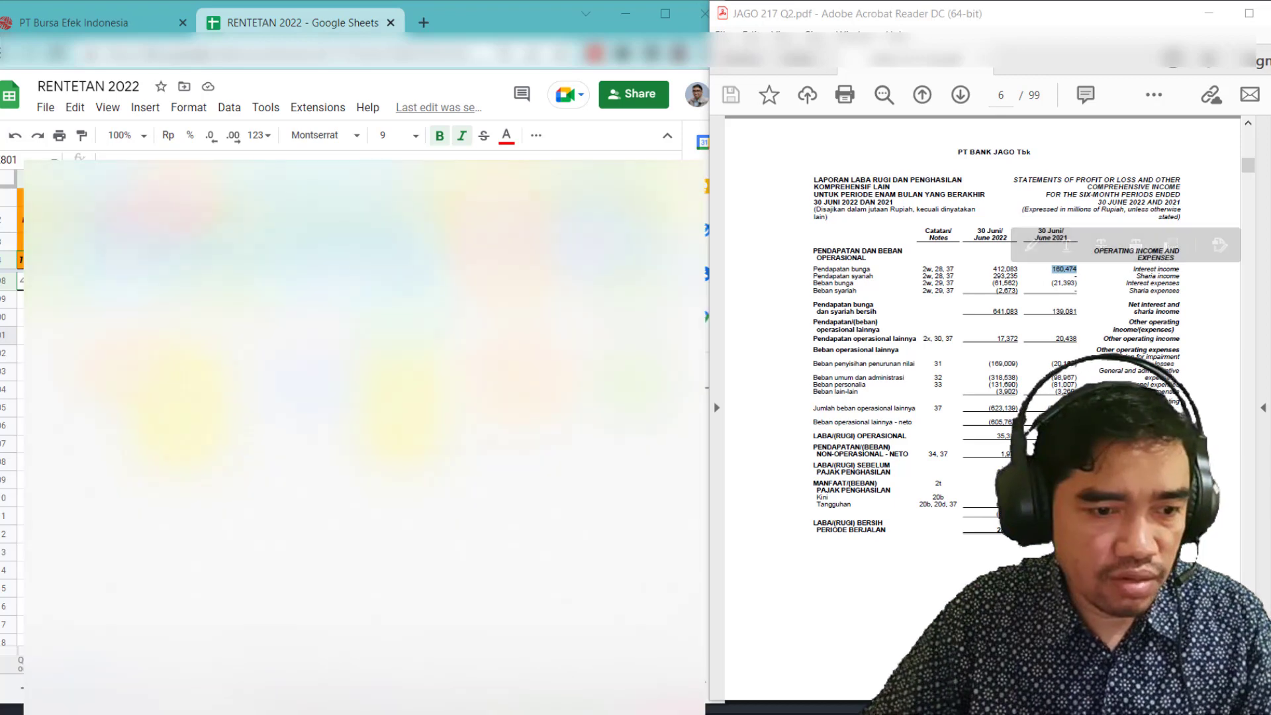
{"action": "type", "text": "calc"}
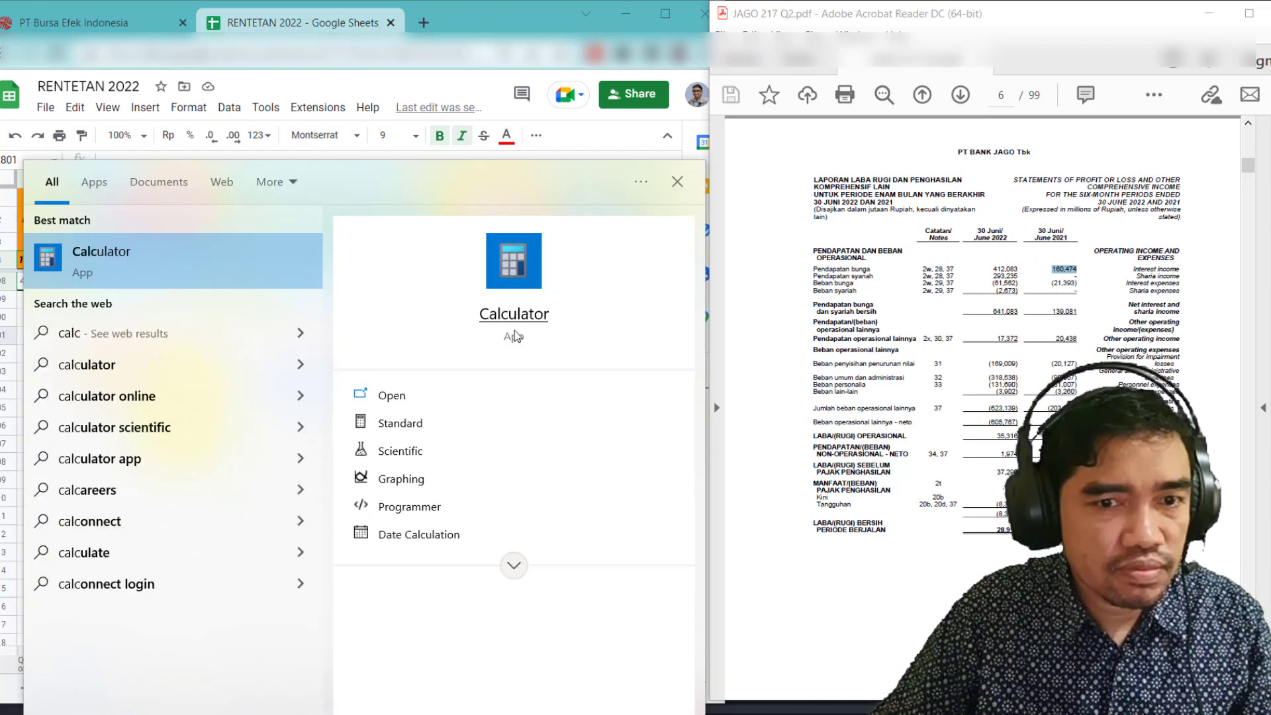
{"action": "left_click", "coordinate": [515, 336]}
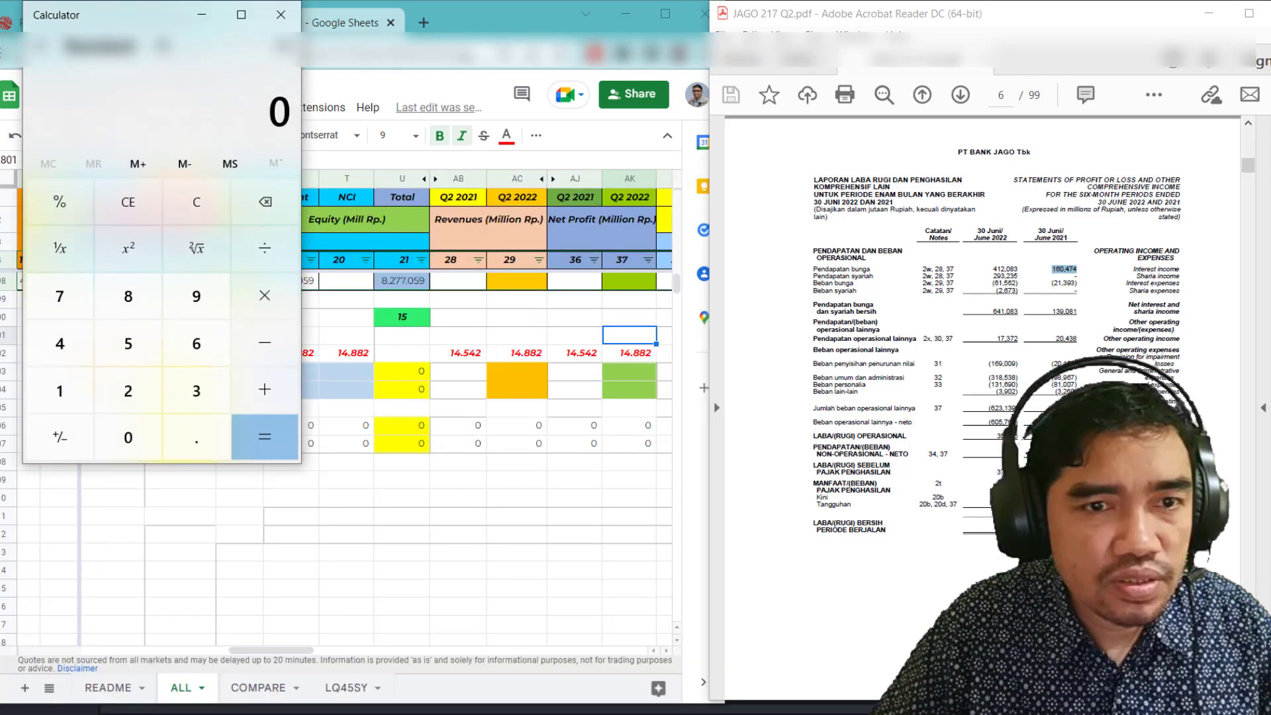
{"action": "left_click_drag", "start_coordinate": [134, 22], "coordinate": [530, 88]}
Copy the 30 June 2021 interest income into the ARTO row's Q2 2021 revenue cell as 160474, without a comma
{"action": "left_click", "coordinate": [1044, 270]}
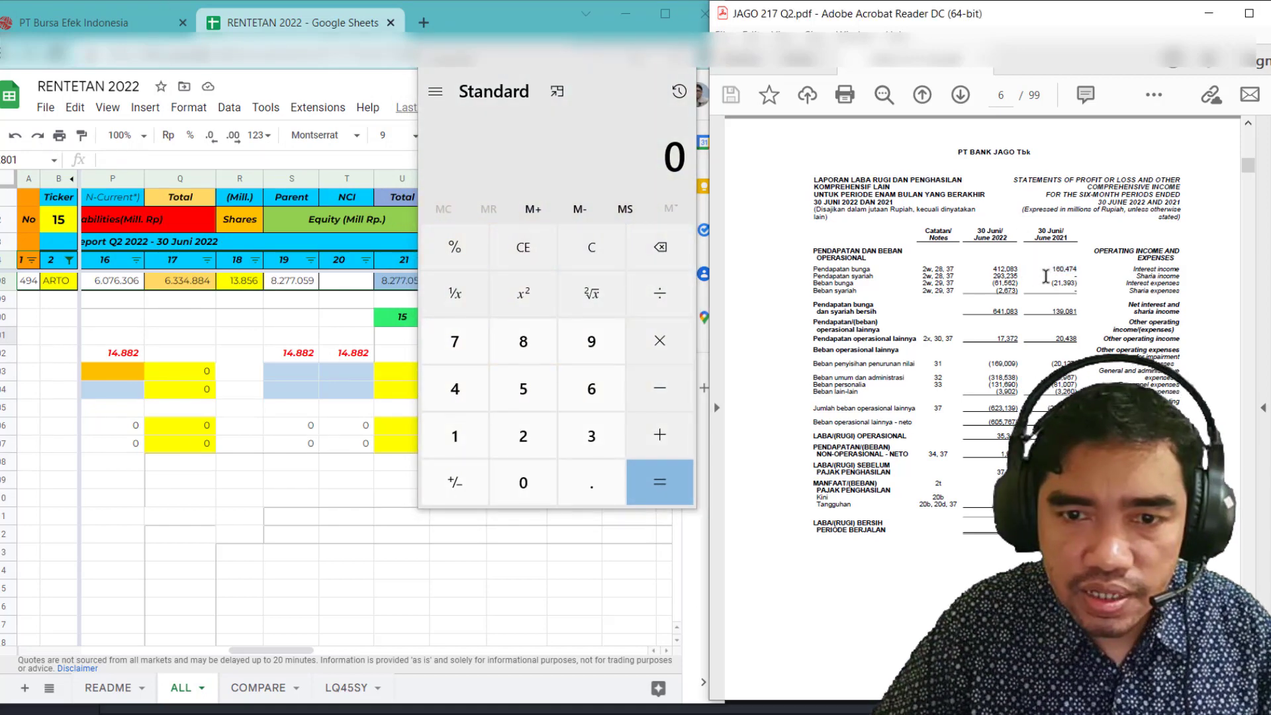
{"action": "double_click", "coordinate": [1065, 270]}
{"action": "key", "text": "ctrl+c"}
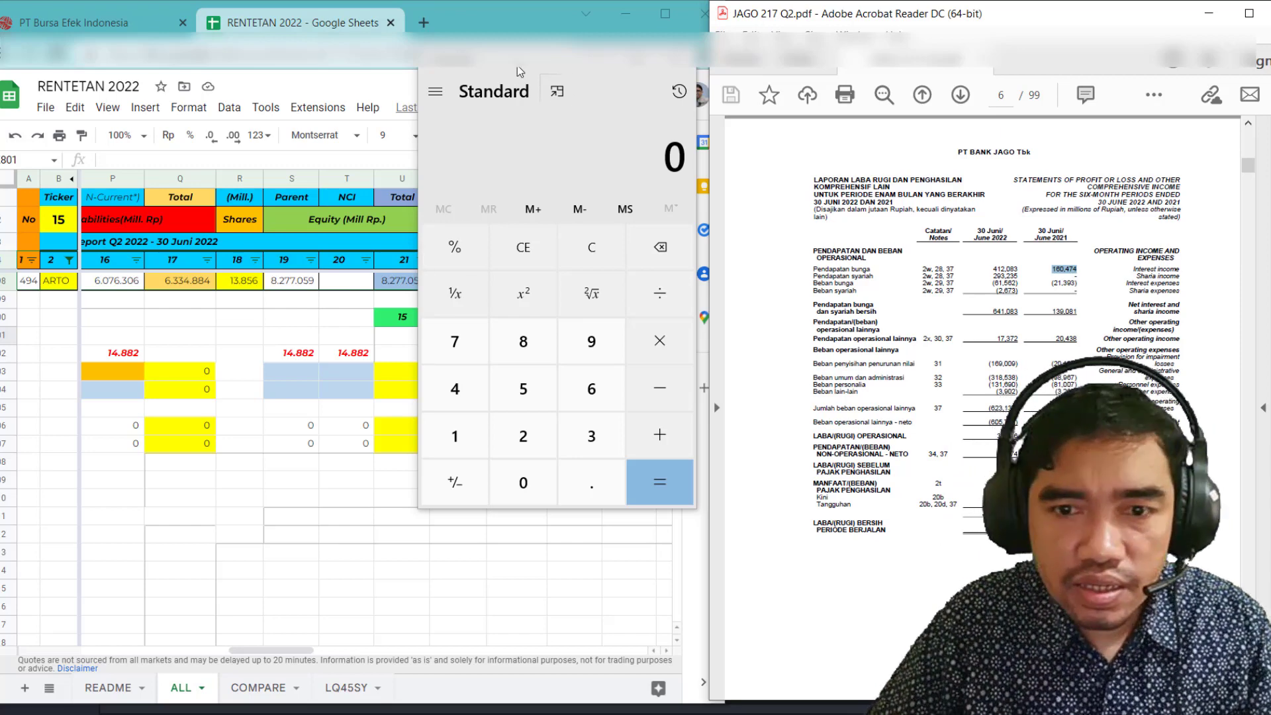
{"action": "left_click_drag", "start_coordinate": [520, 70], "coordinate": [745, 75]}
{"action": "left_click", "coordinate": [462, 280]}
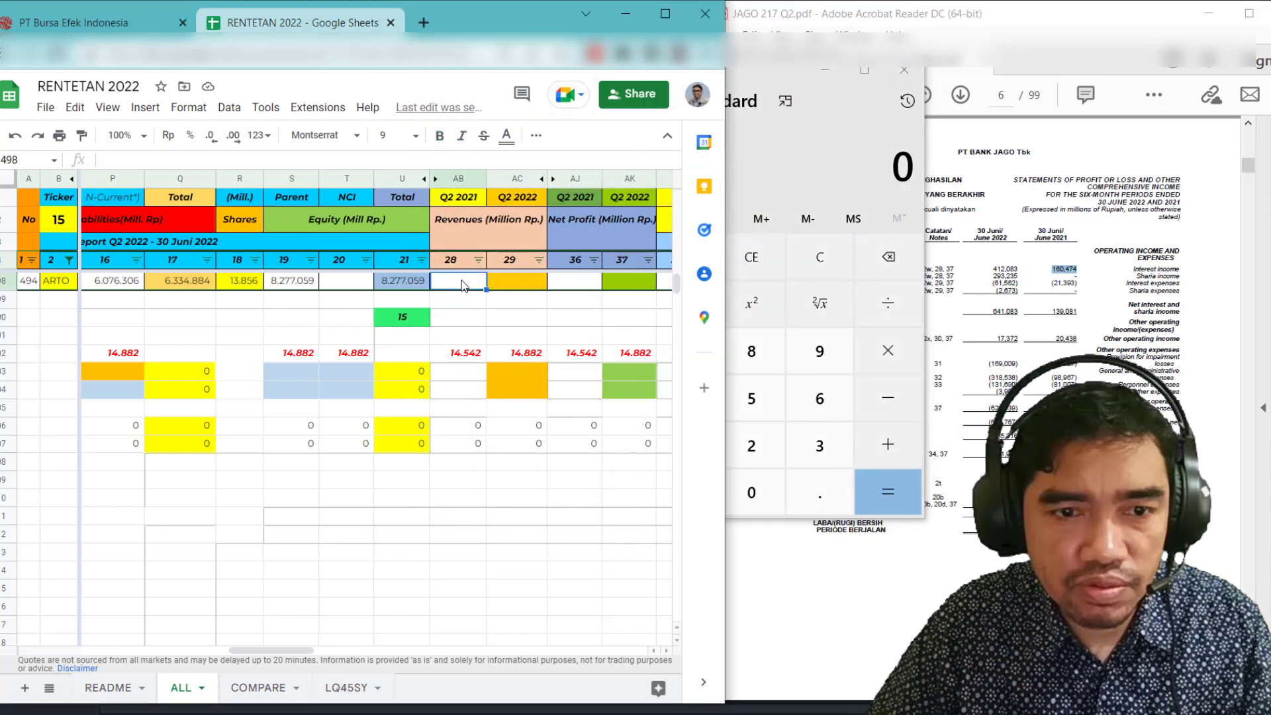
{"action": "key", "text": "ctrl+v"}
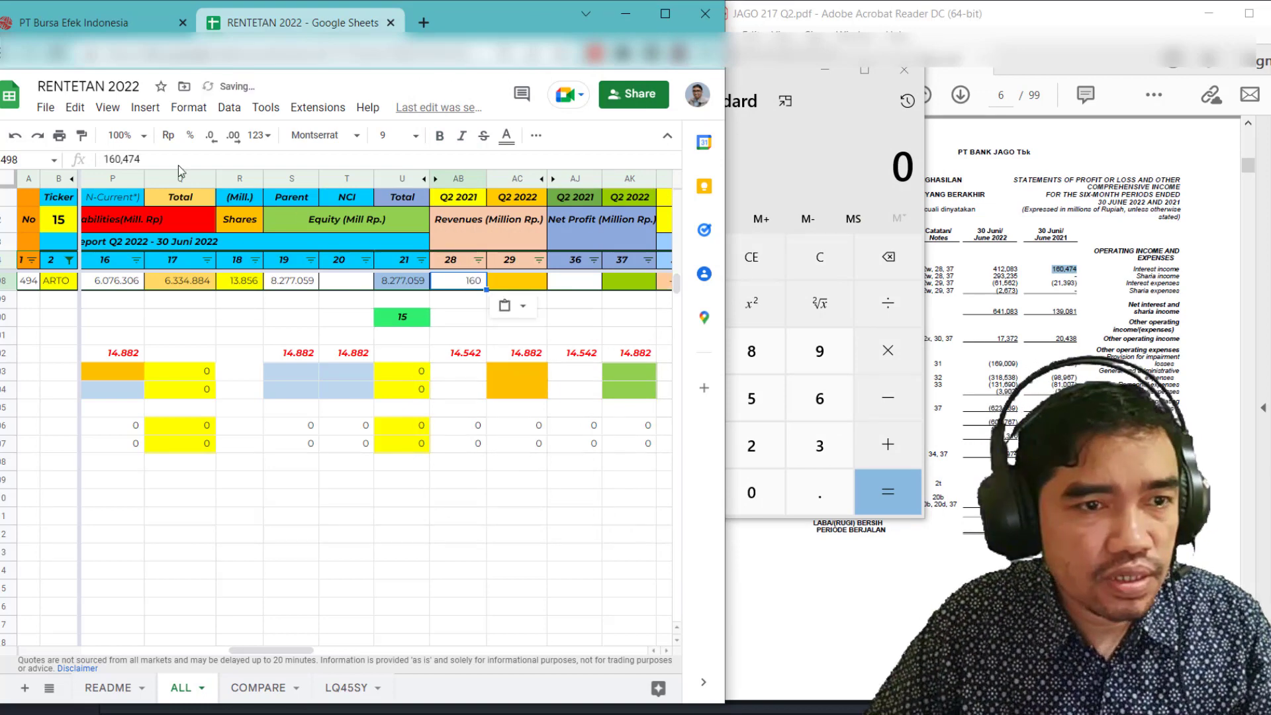
{"action": "left_click", "coordinate": [126, 157]}
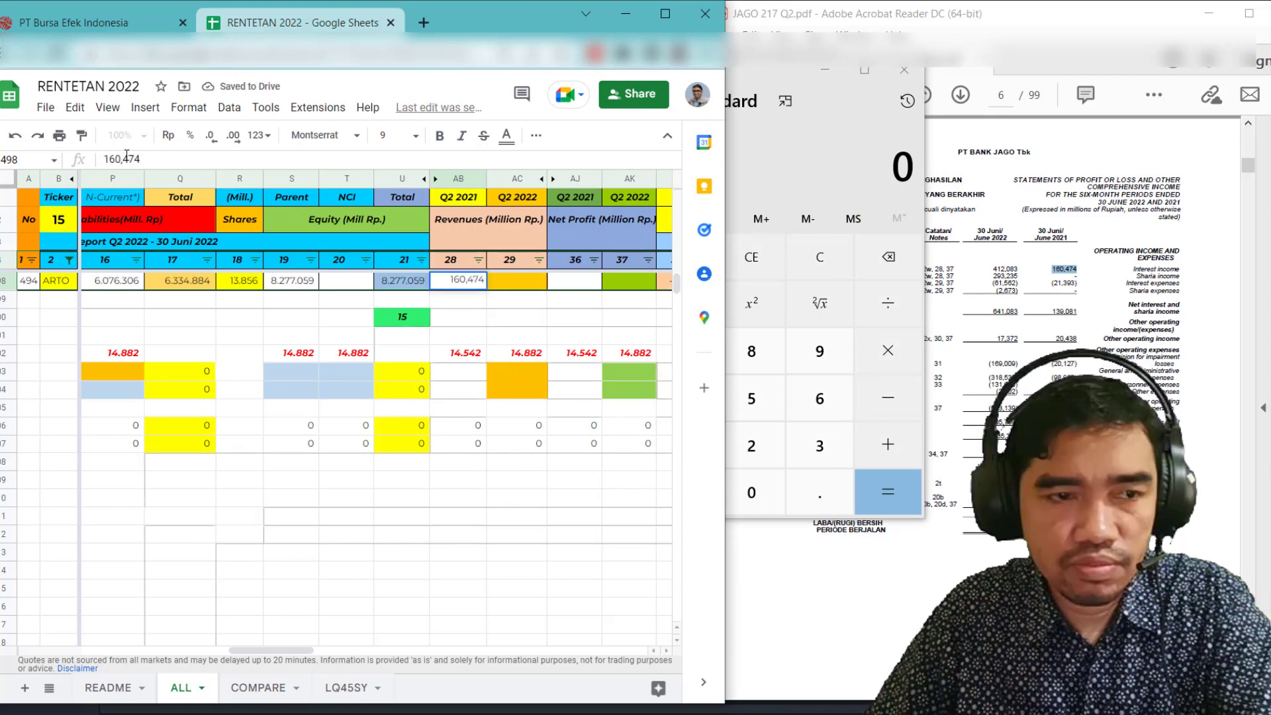
{"action": "left_click", "coordinate": [483, 325]}
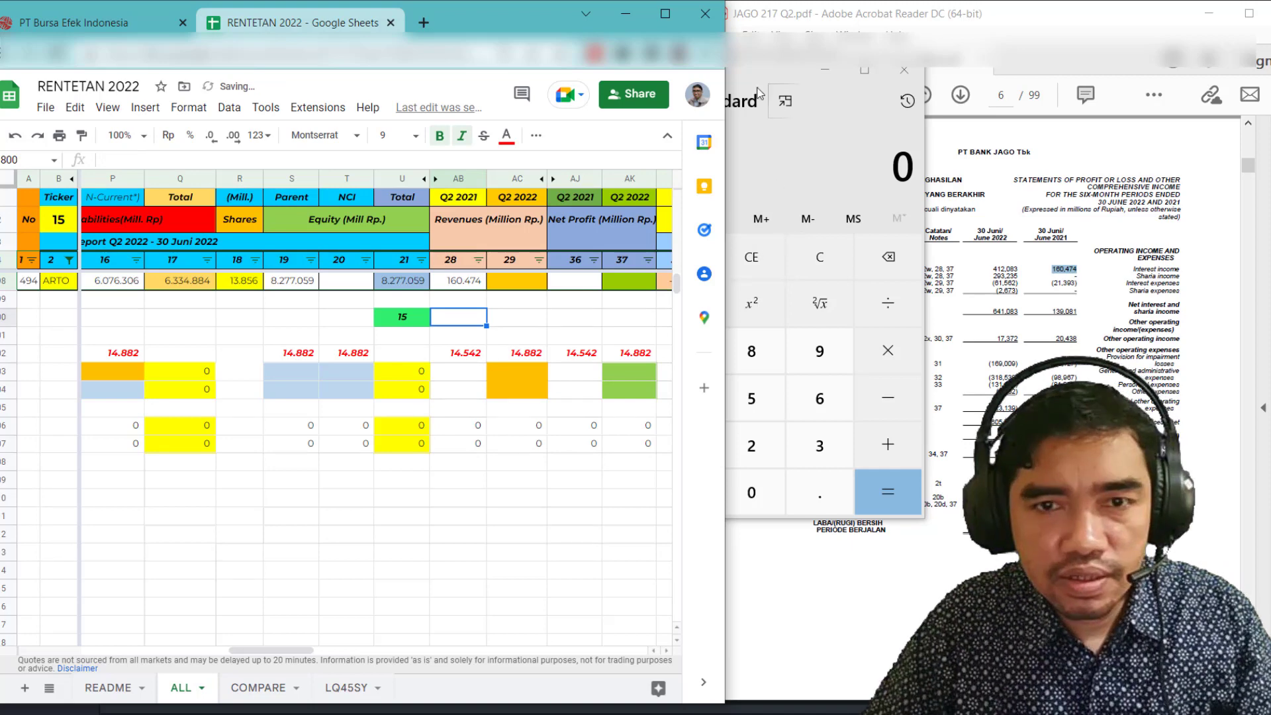
Move Calculator clear of the report's figures and enter the 30 June 2022 interest income, 412083, in it
{"action": "left_click", "coordinate": [774, 75]}
{"action": "left_click_drag", "start_coordinate": [775, 74], "coordinate": [658, 70]}
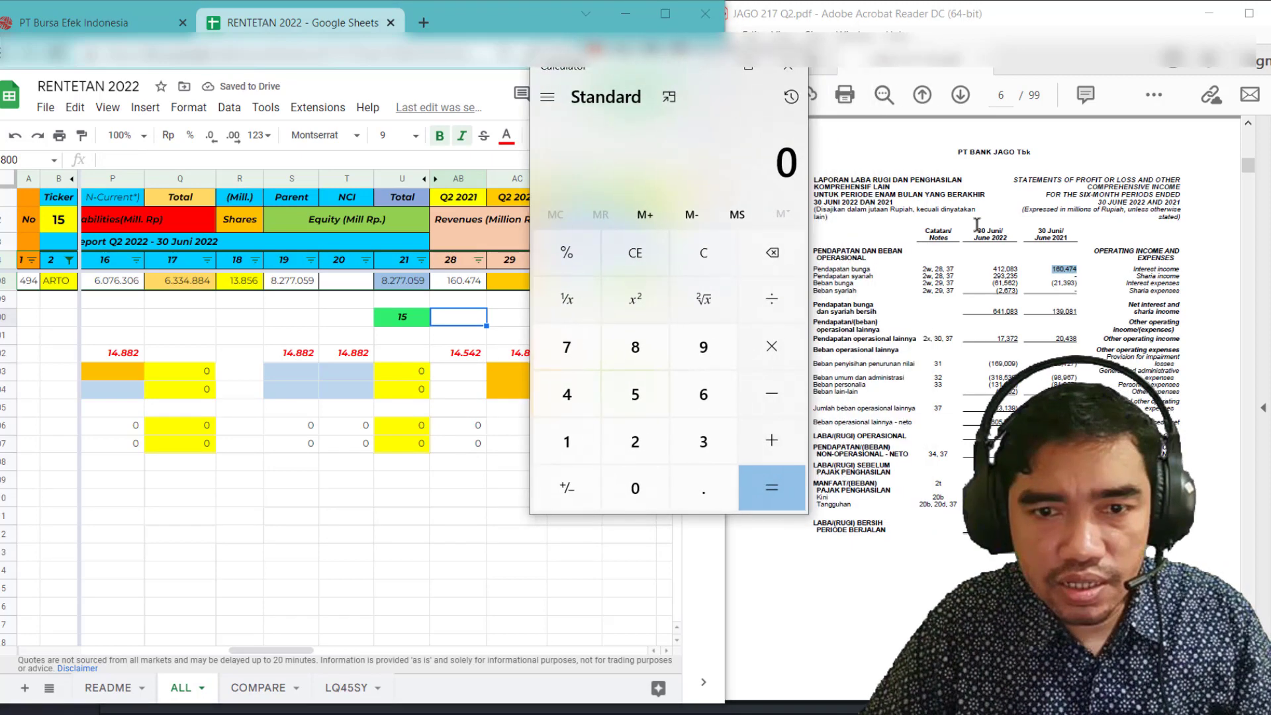
{"action": "left_click", "coordinate": [985, 268]}
{"action": "mouse_move", "coordinate": [1007, 269]}
{"action": "left_mouse_down"}
{"action": "mouse_move", "coordinate": [1017, 272]}
{"action": "mouse_move", "coordinate": [993, 270]}
{"action": "left_mouse_up"}
{"action": "key", "text": "ctrl+c"}
{"action": "left_click", "coordinate": [1013, 272]}
{"action": "left_click", "coordinate": [1013, 272]}
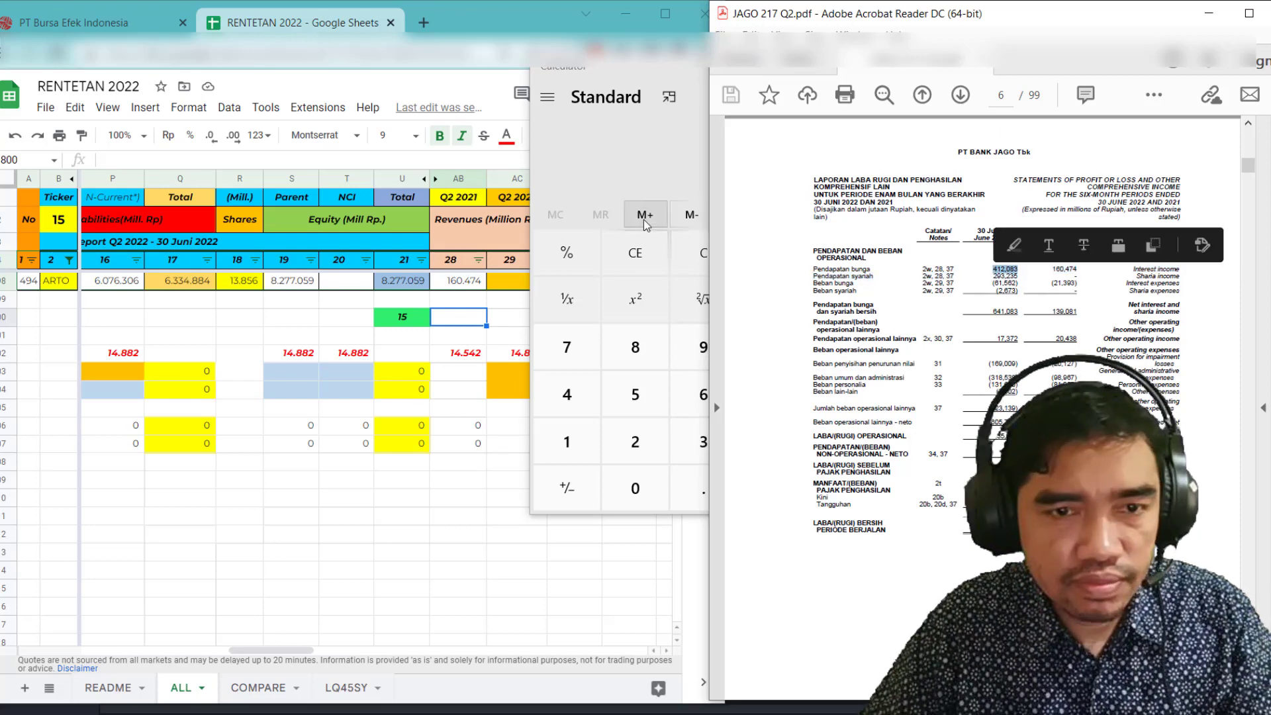
{"action": "left_click", "coordinate": [602, 153]}
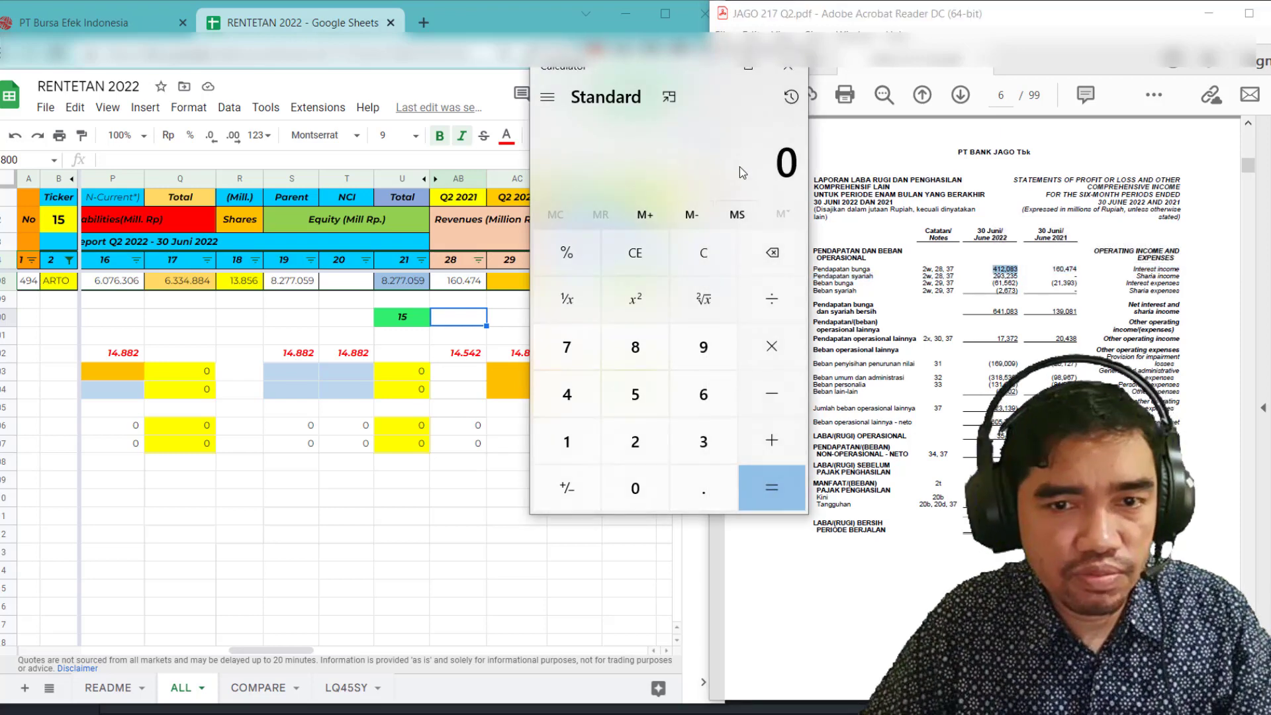
{"action": "key", "text": "ctrl+v"}
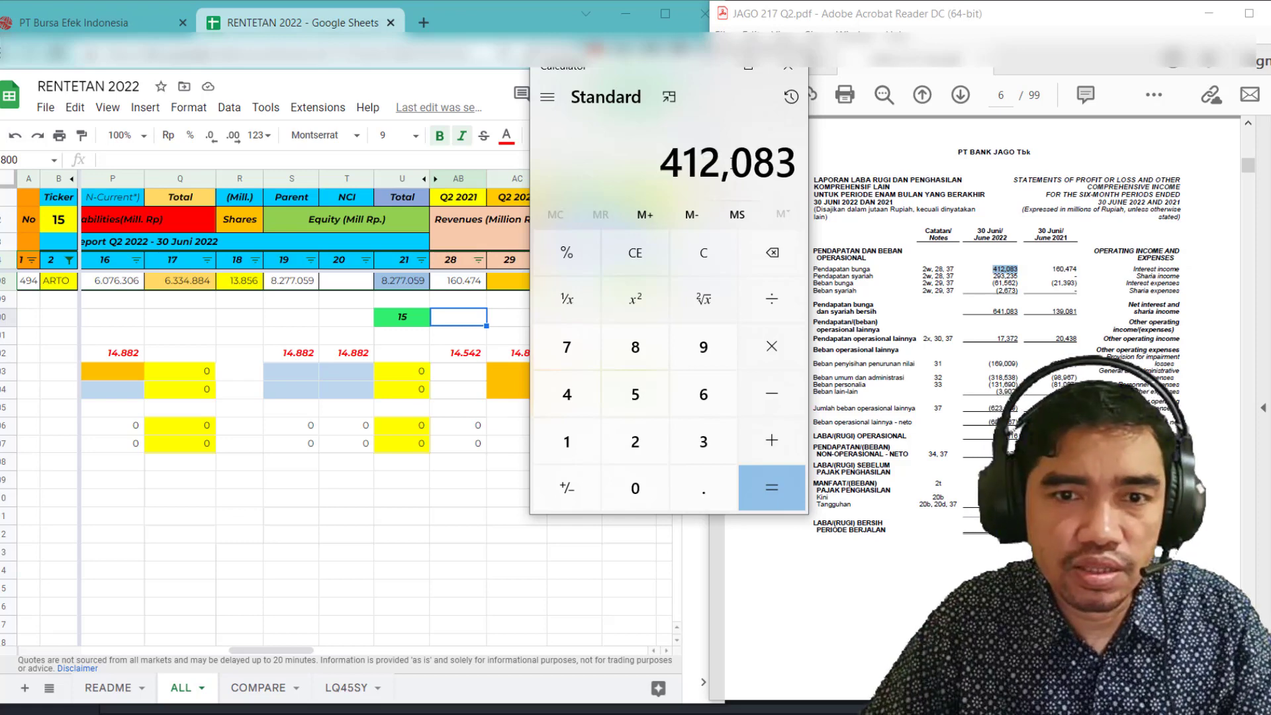
{"action": "key", "text": "BackSpace"}
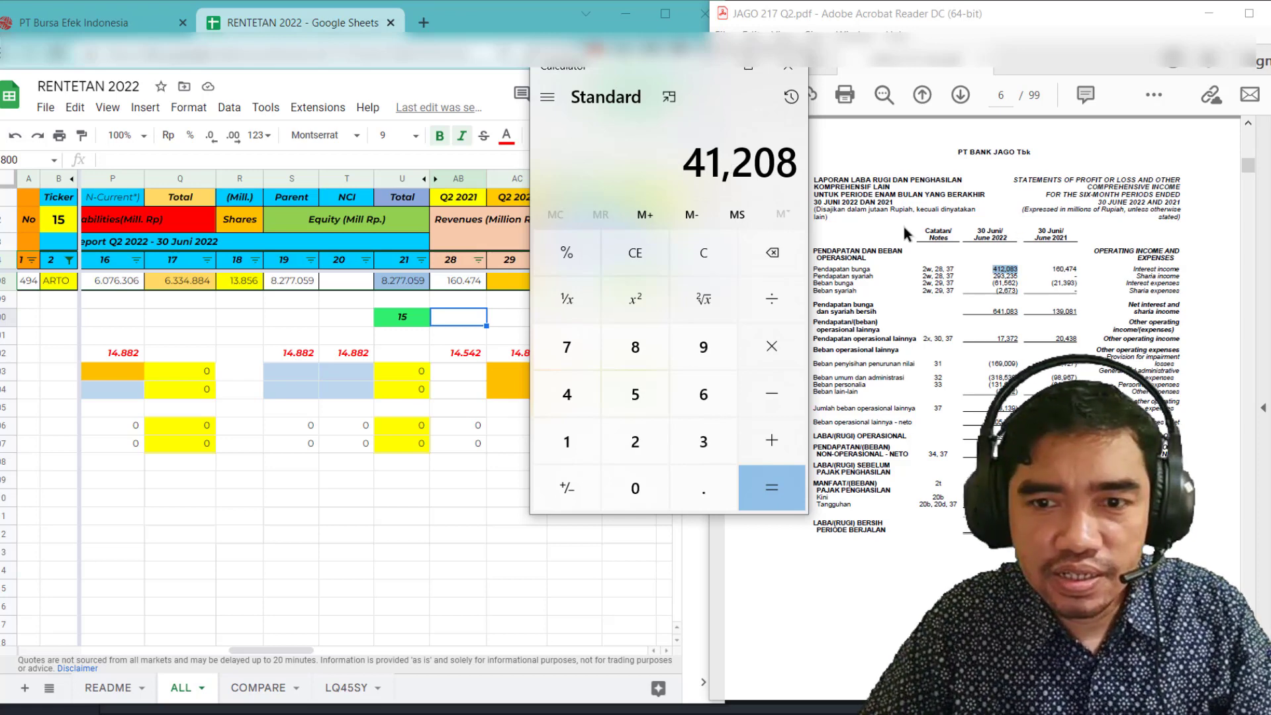
{"action": "type", "text": "3"}
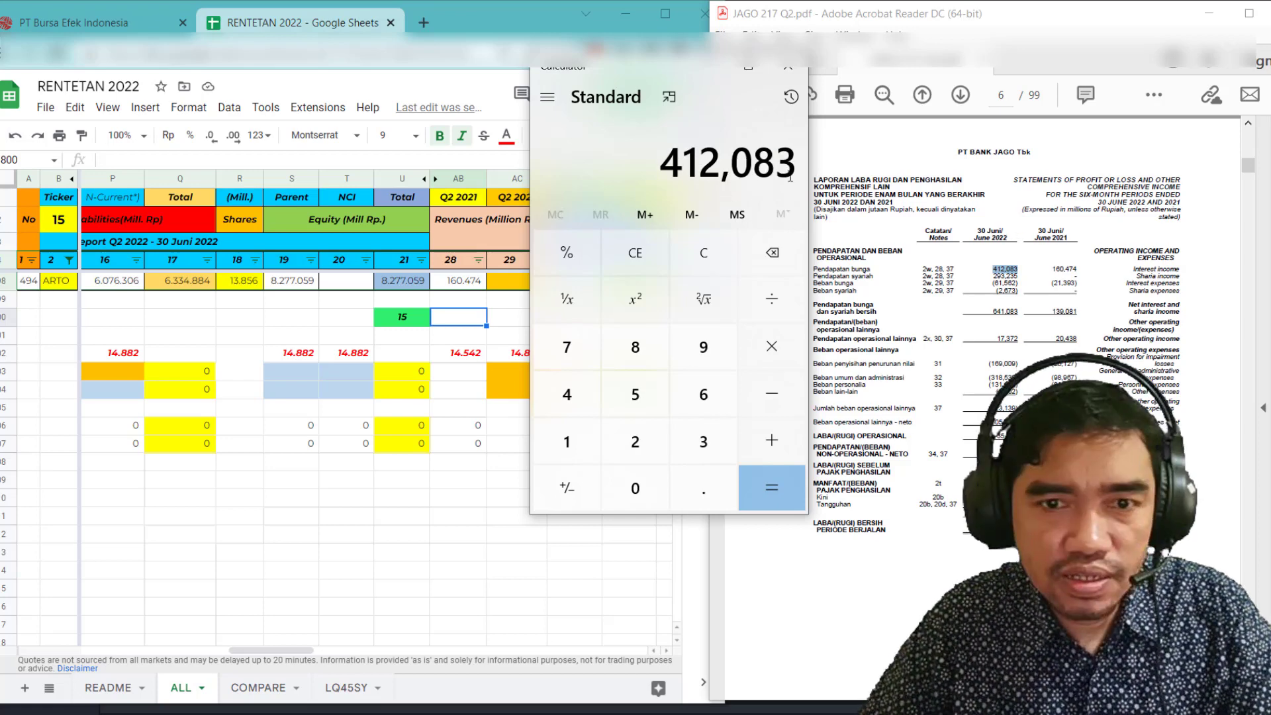
Try to add the 30 June 2022 sharia income to the interest income, then clear the calculation
{"action": "left_click", "coordinate": [771, 440]}
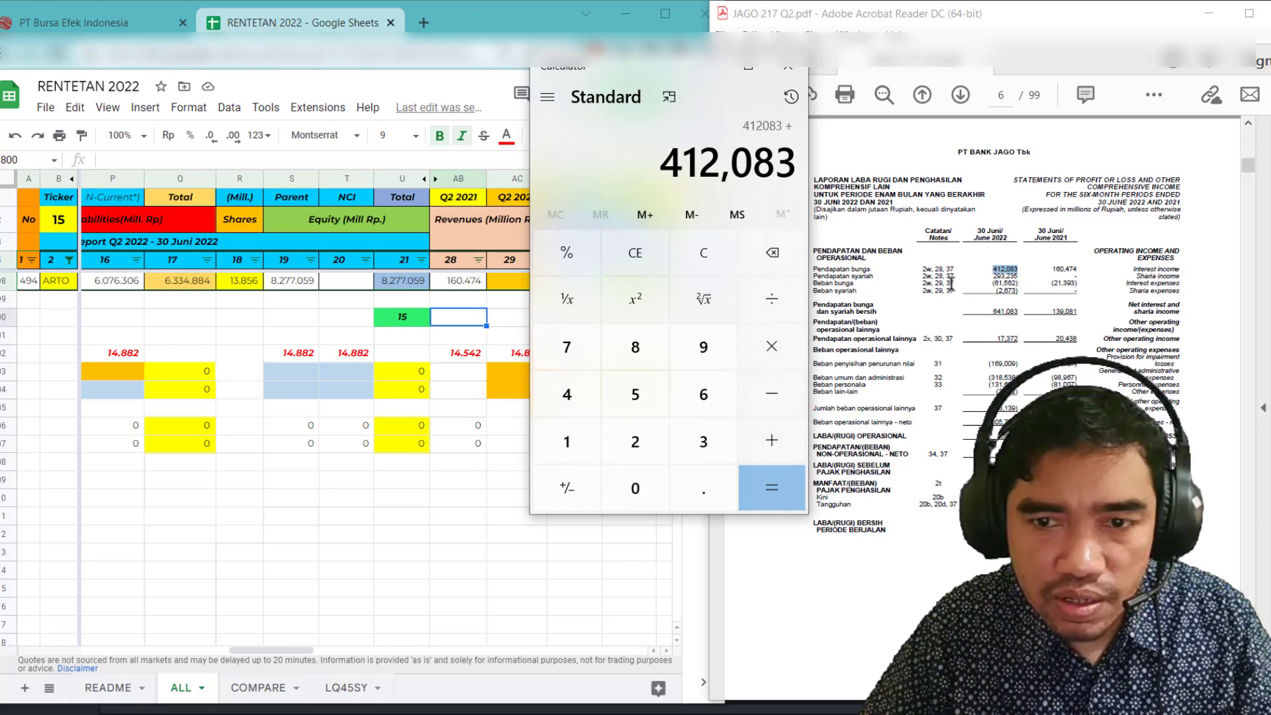
{"action": "left_click", "coordinate": [993, 281]}
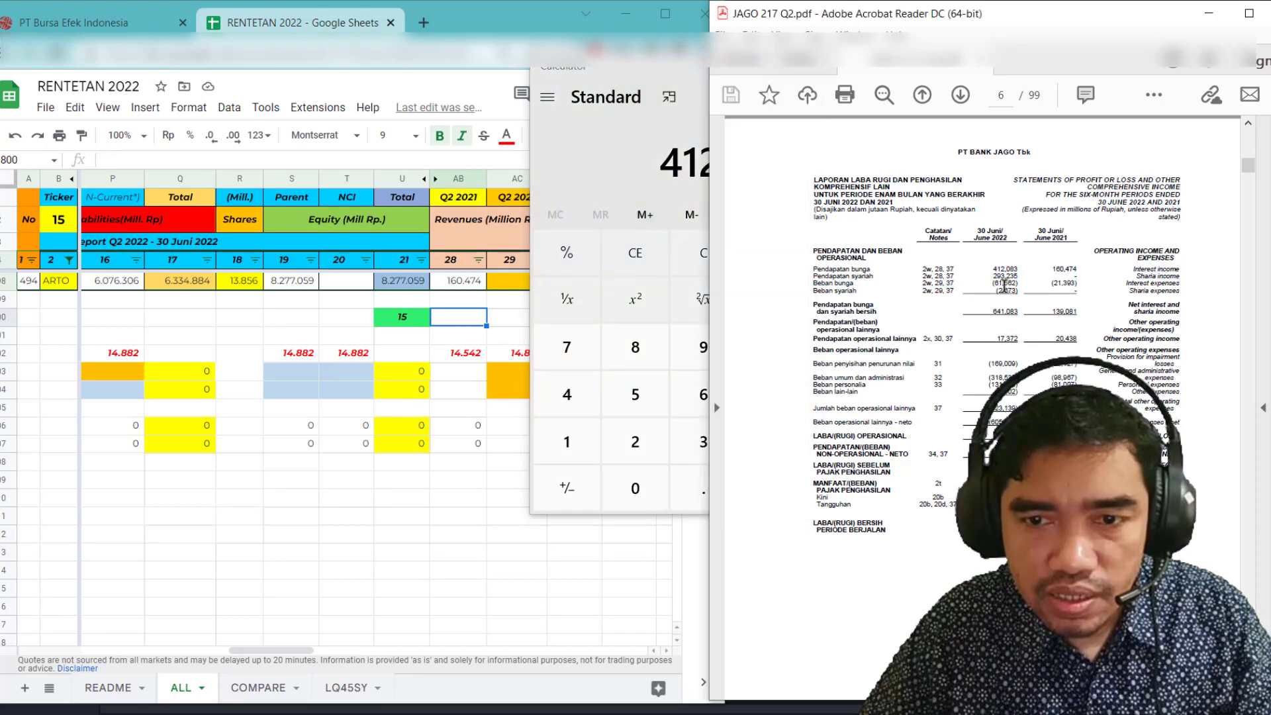
{"action": "left_click_drag", "start_coordinate": [1013, 273], "coordinate": [1015, 276]}
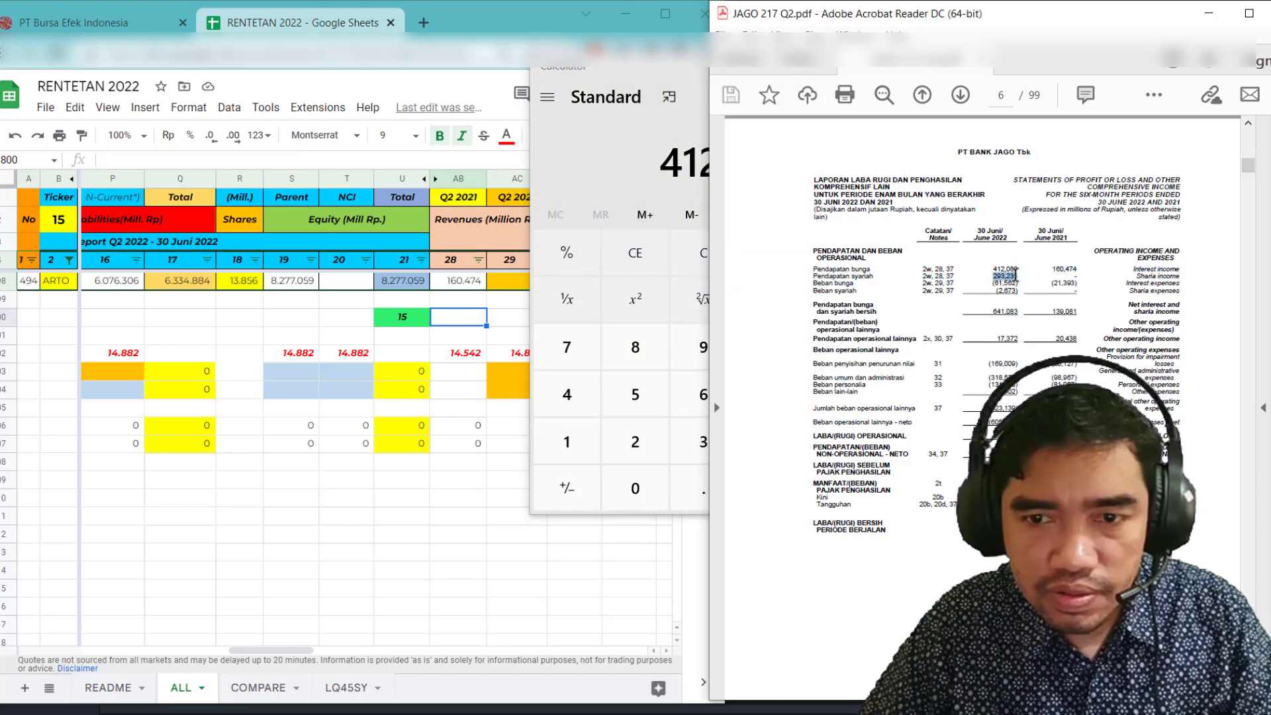
{"action": "left_click", "coordinate": [591, 199]}
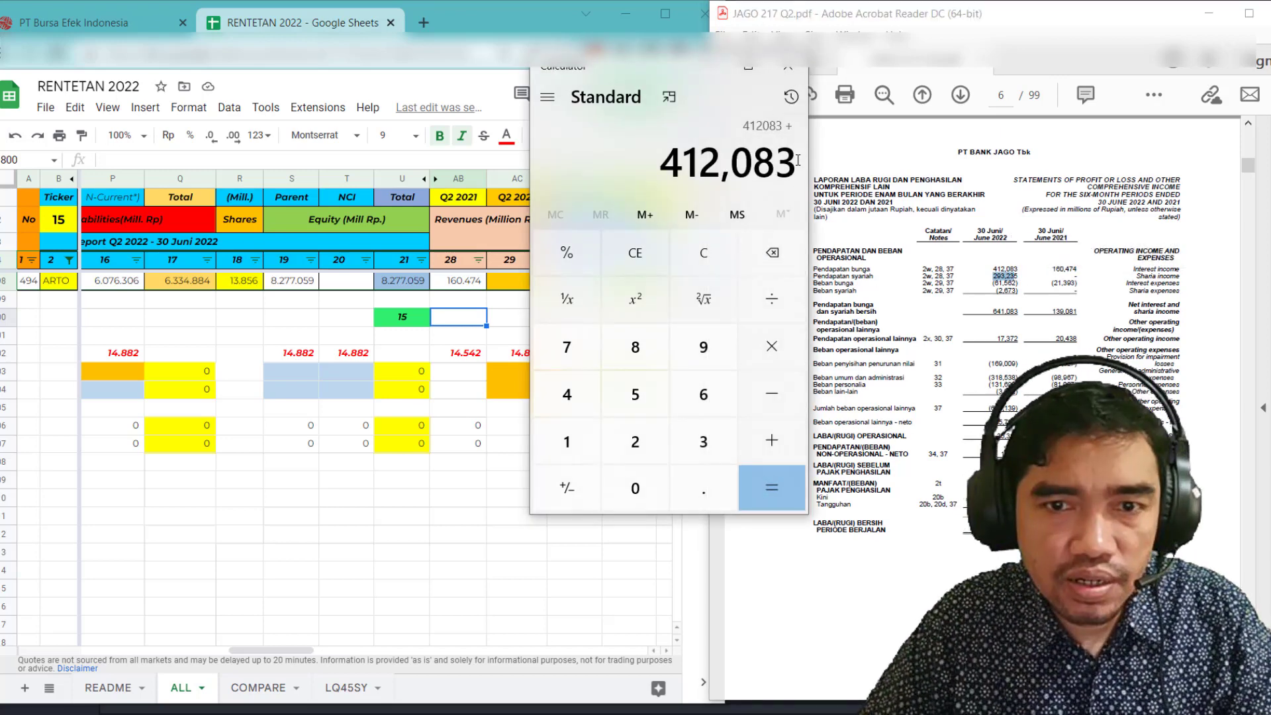
{"action": "type", "text": "29323"}
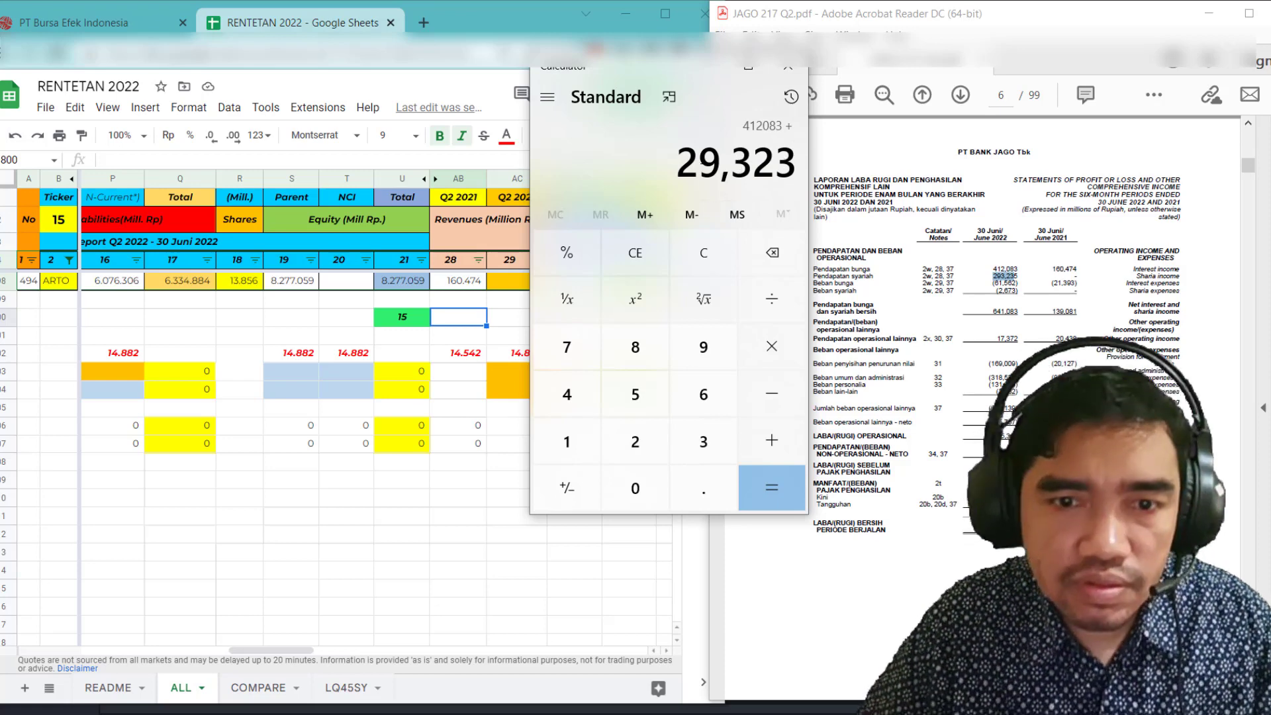
{"action": "left_click", "coordinate": [713, 260]}
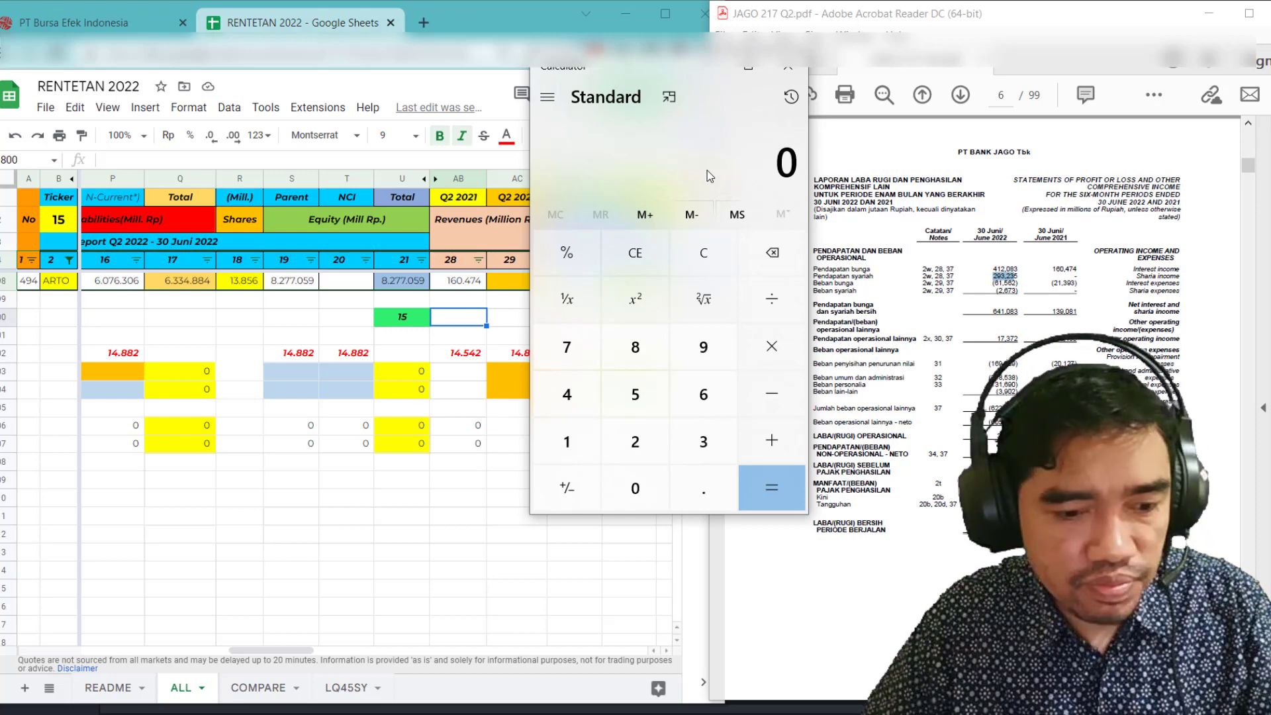
Add the 30 June 2022 interest income 412083 and sharia income 293235 in Calculator
{"action": "type", "text": "412"}
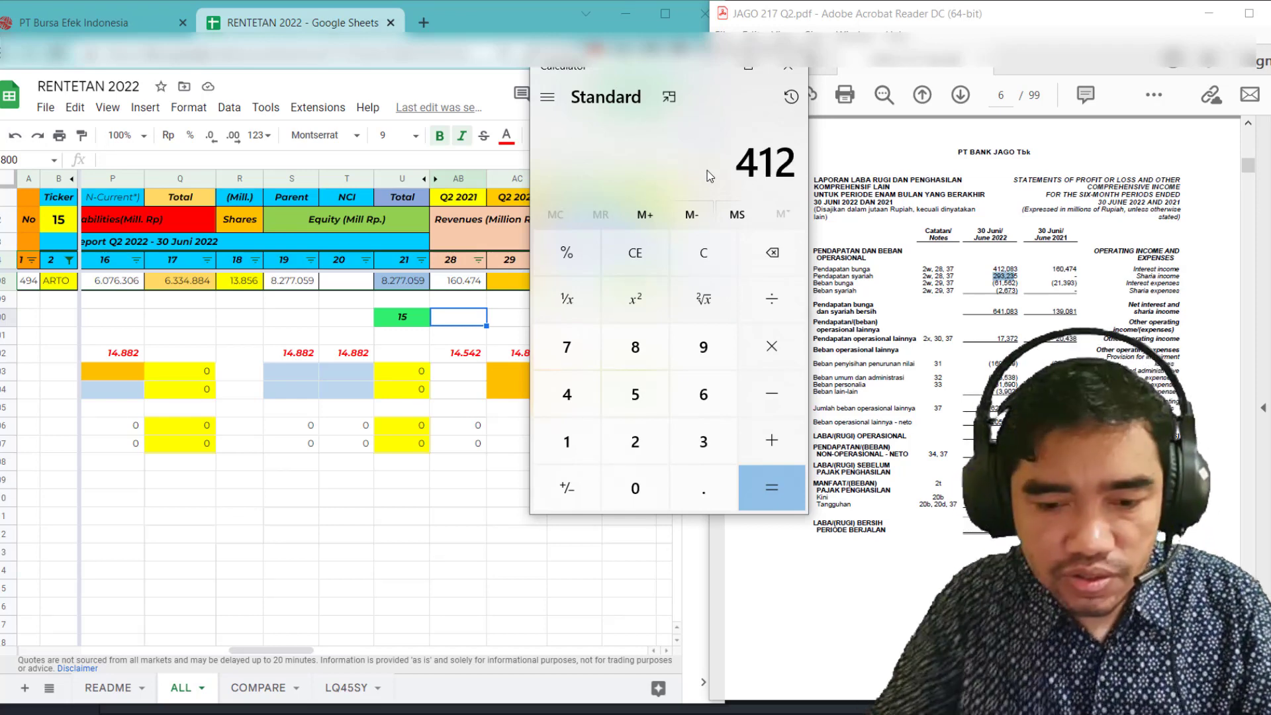
{"action": "type", "text": "083 + "}
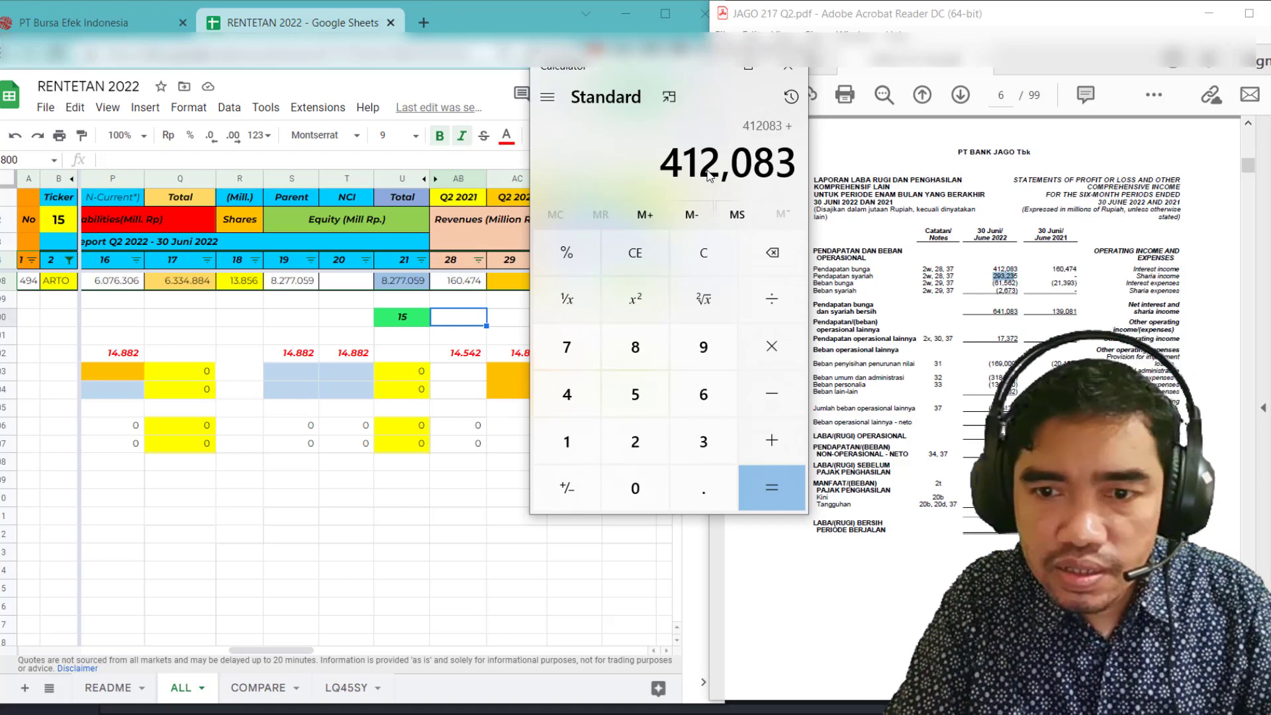
{"action": "type", "text": "293"}
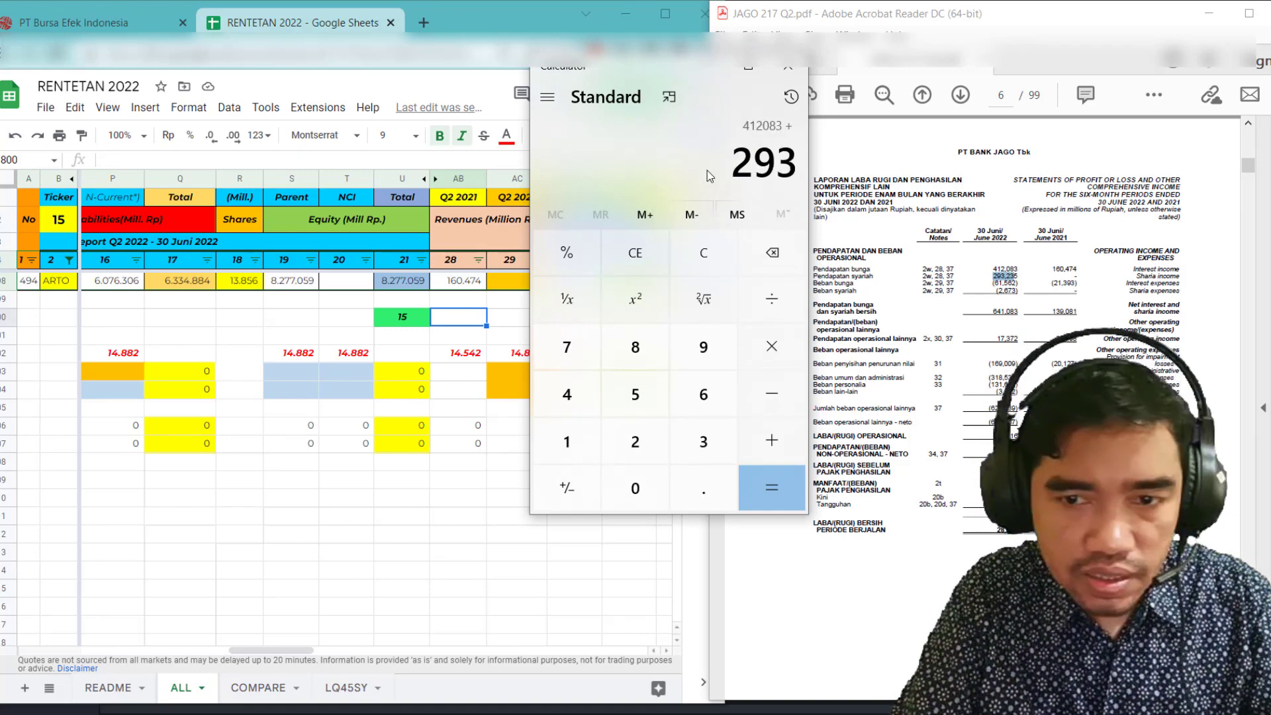
{"action": "type", "text": "2323"}
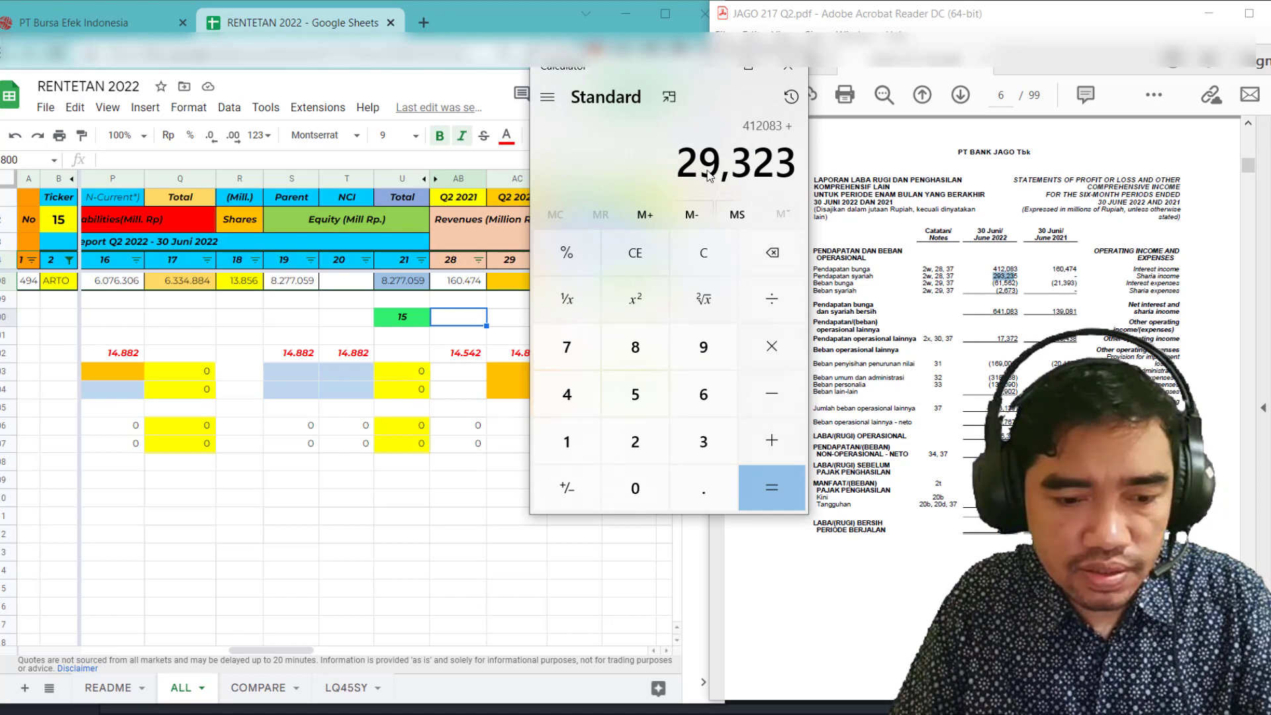
{"action": "type", "text": "5"}
{"action": "key", "text": "Return"}
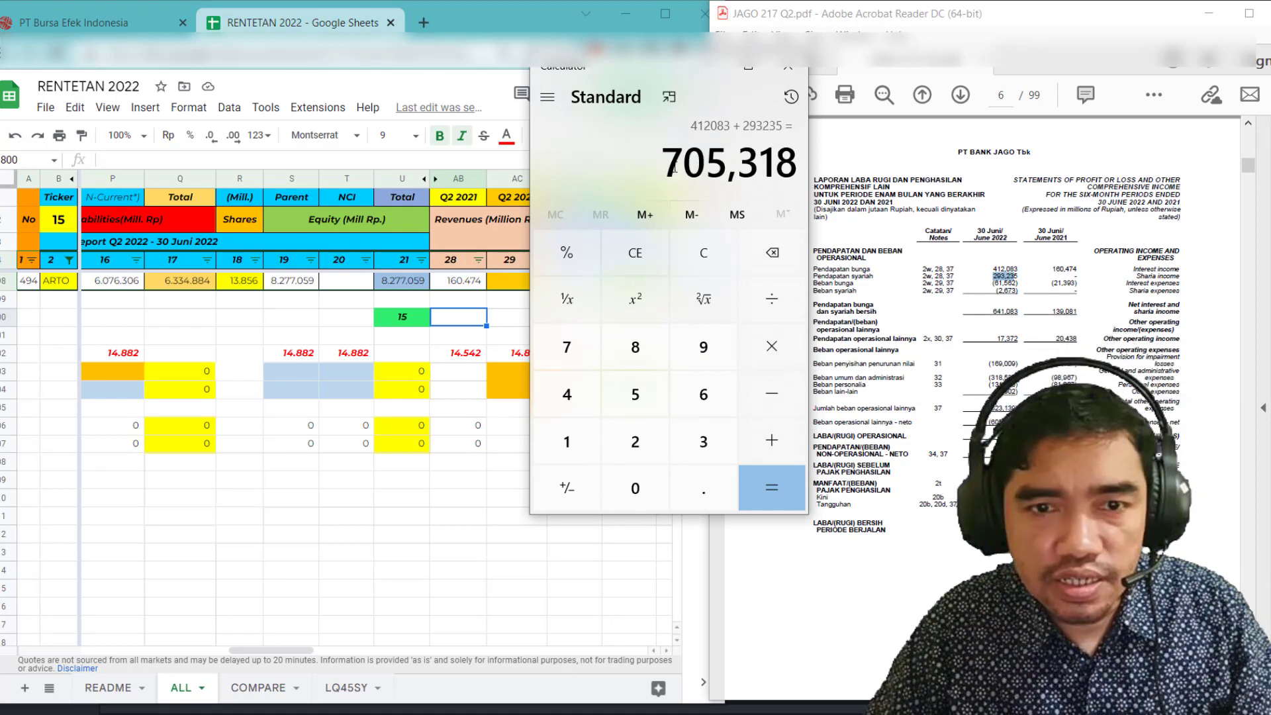
Copy the 705,318 sum from Calculator into the ARTO row's Q2 2022 revenue cell as 705318, without a comma
{"action": "left_click_drag", "start_coordinate": [660, 160], "coordinate": [822, 188]}
{"action": "key", "text": "ctrl+c"}
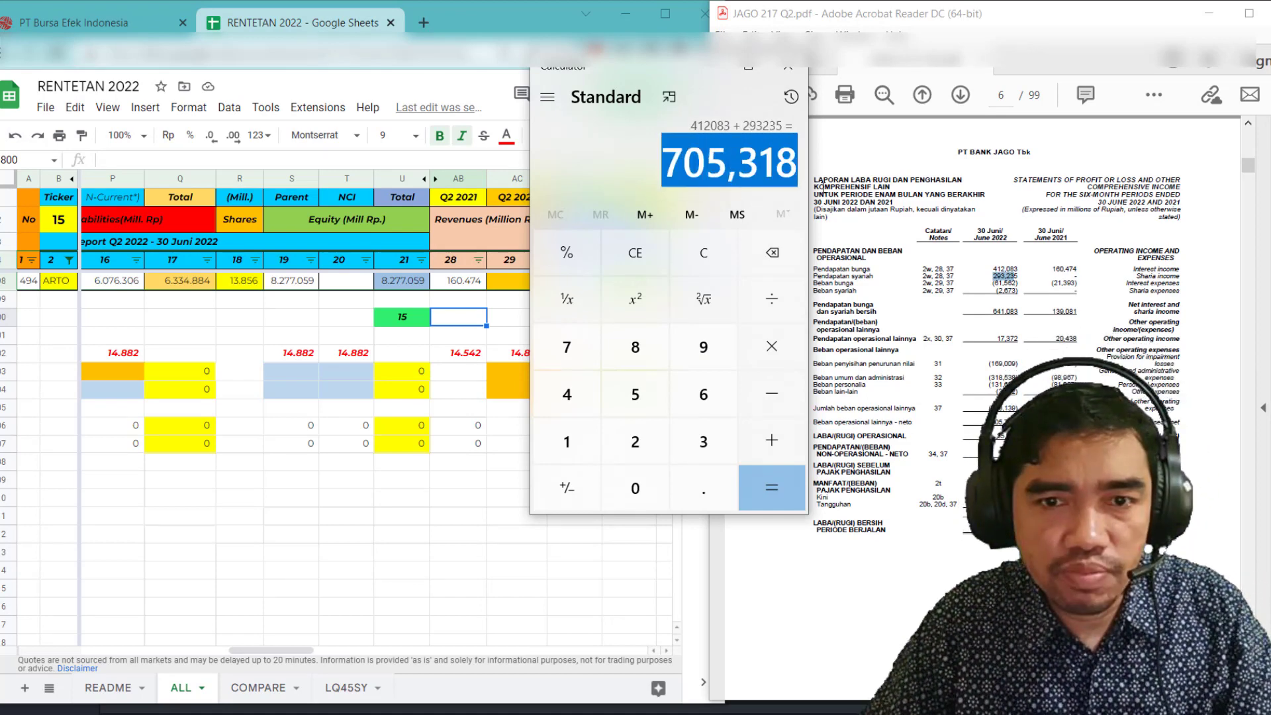
{"action": "left_click", "coordinate": [711, 66]}
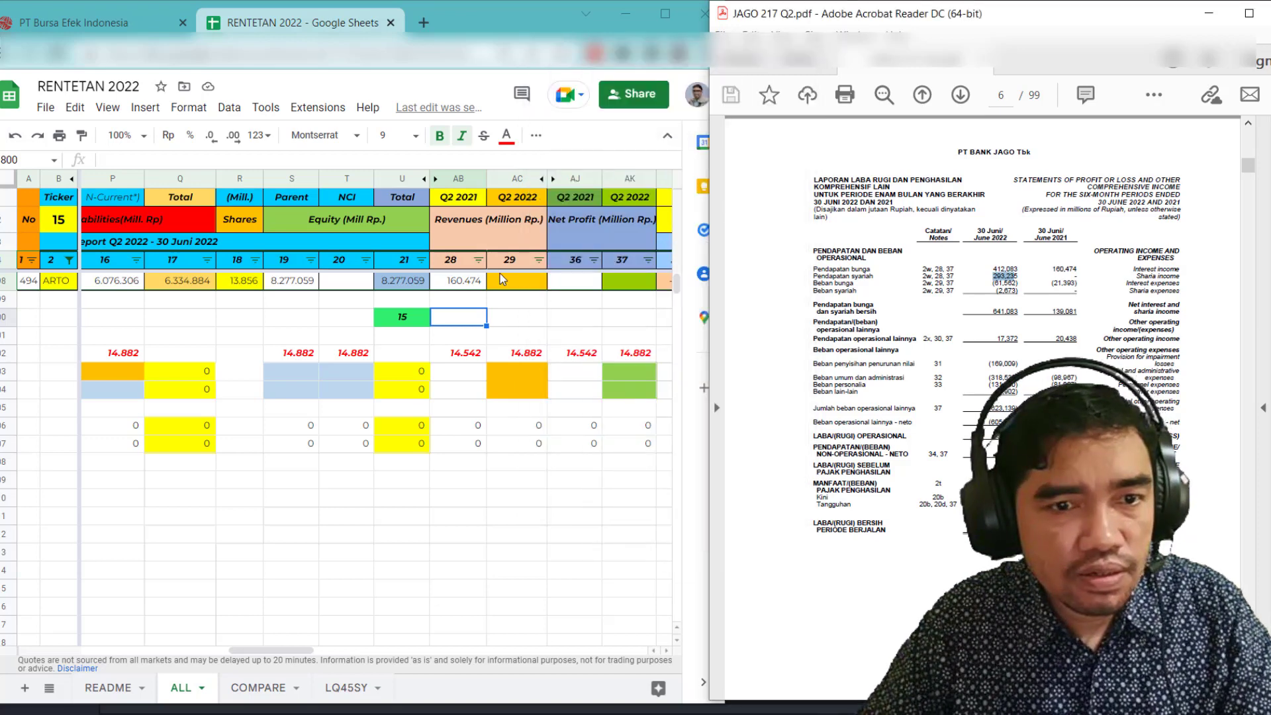
{"action": "left_click", "coordinate": [535, 284]}
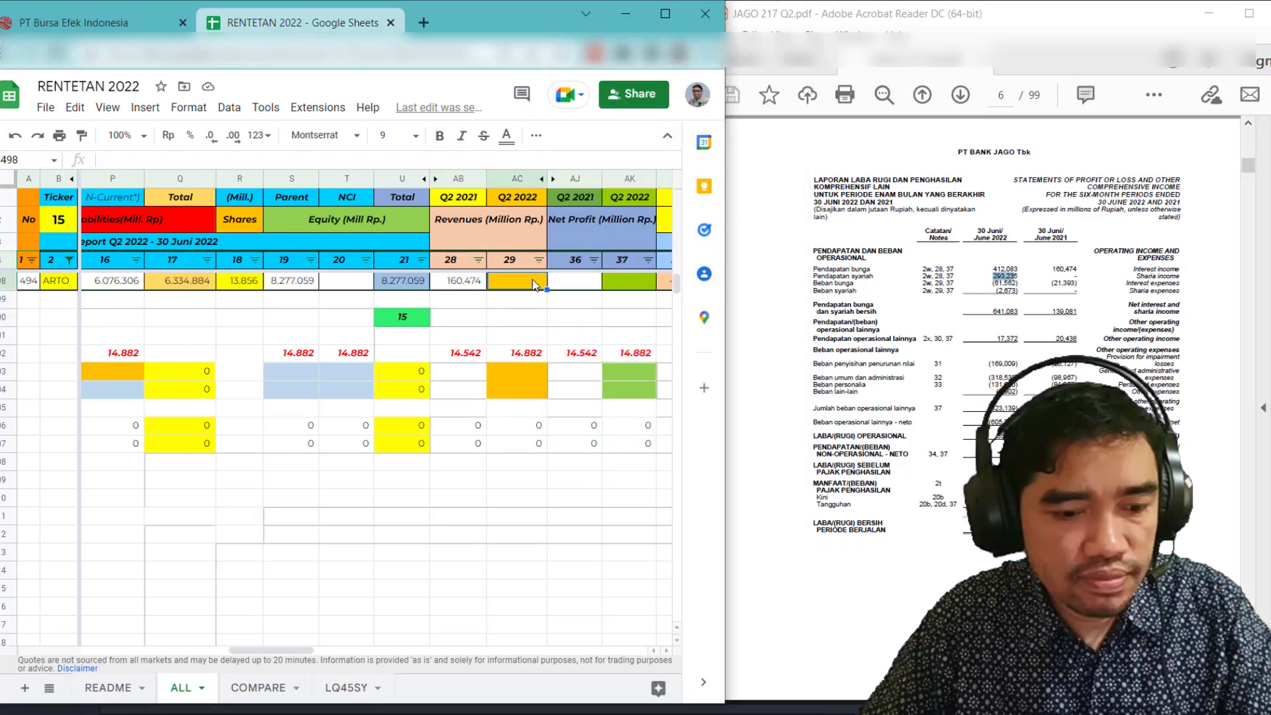
{"action": "key", "text": "ctrl+v"}
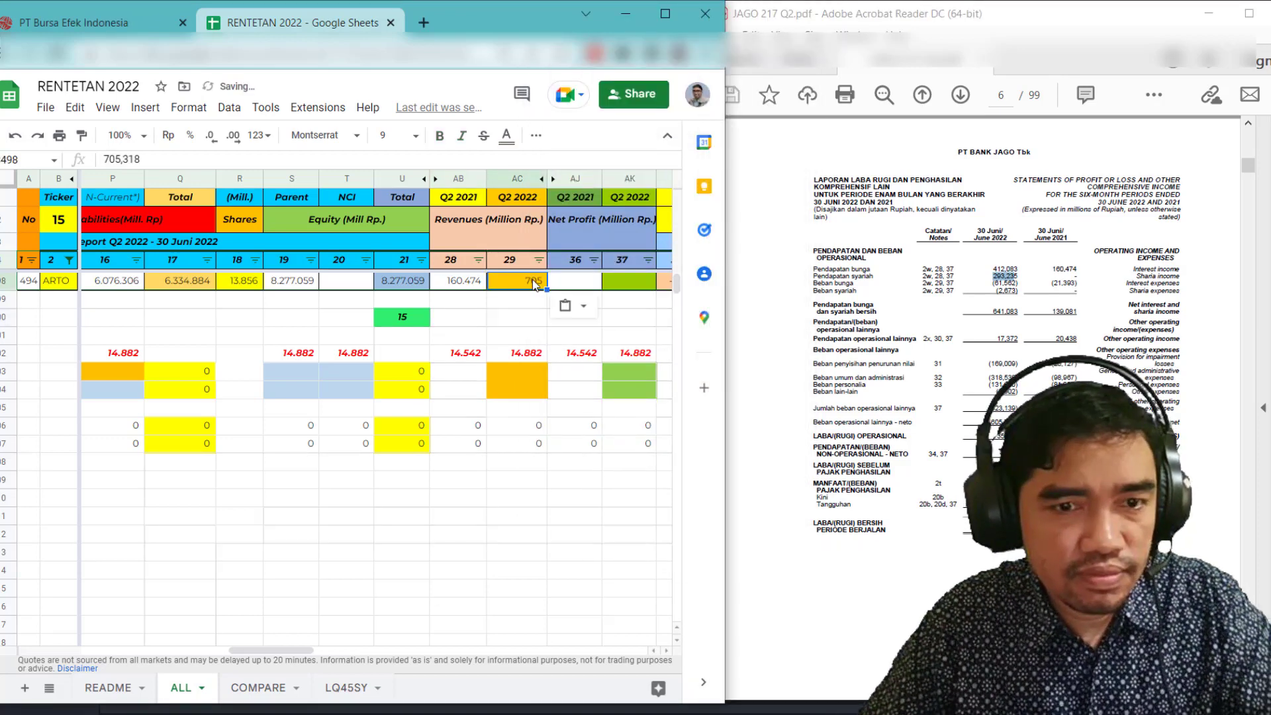
{"action": "left_click", "coordinate": [124, 159]}
{"action": "key", "text": "BackSpace"}
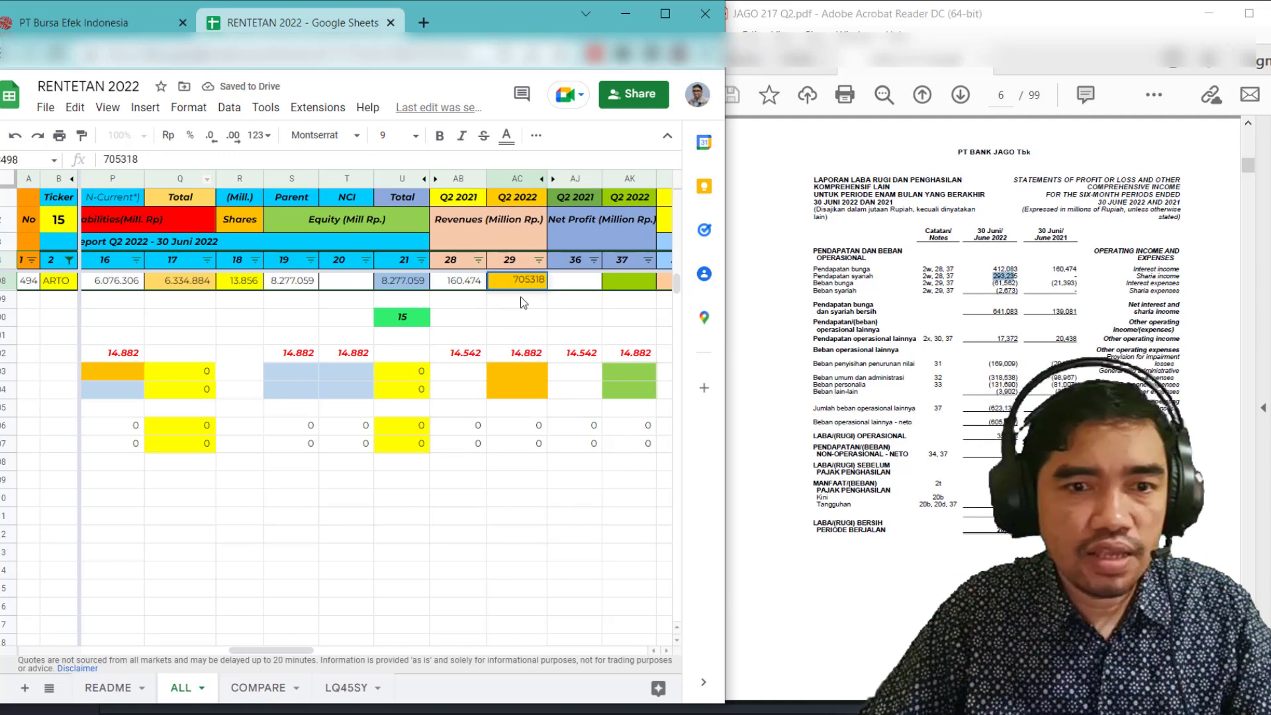
{"action": "key", "text": "Return"}
Copy the report's net income for the period, both 2022 and 2021 figures, into the ARTO row's Q2 2021 net profit cell
{"action": "scroll", "coordinate": [993, 397], "scroll_direction": "down", "scroll_amount": 3}
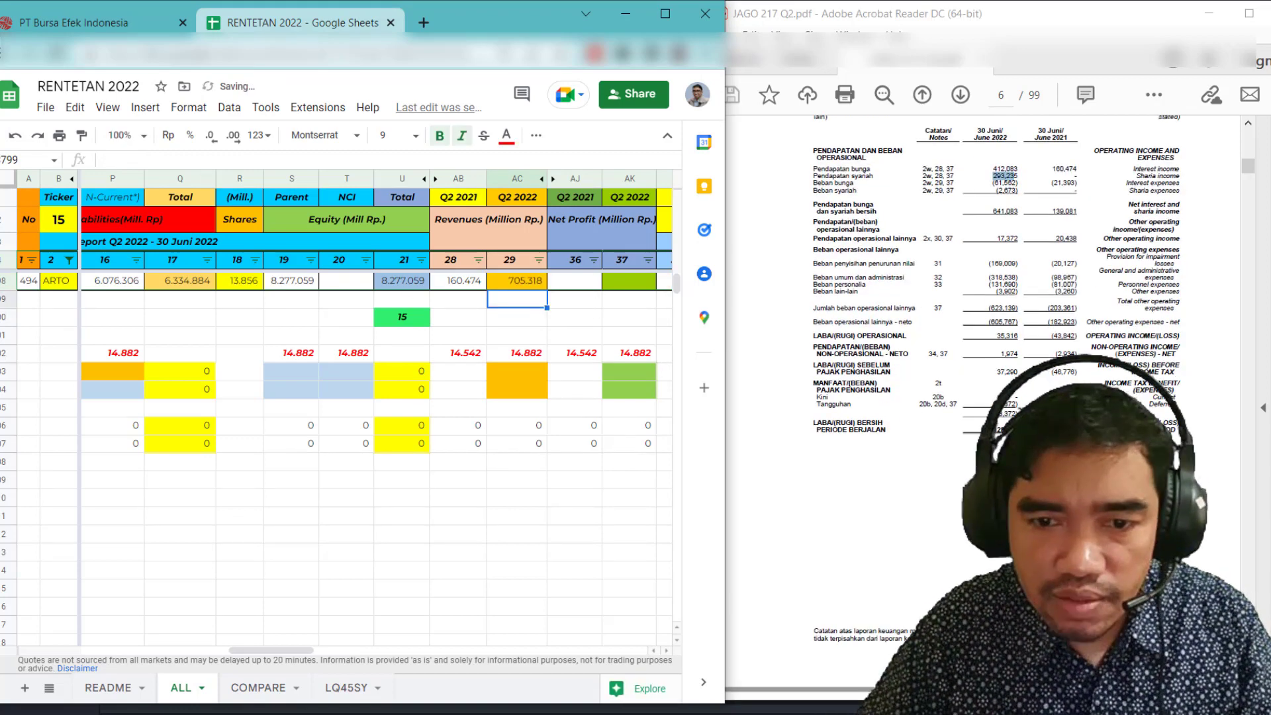
{"action": "scroll", "coordinate": [992, 397], "scroll_direction": "down", "scroll_amount": 10}
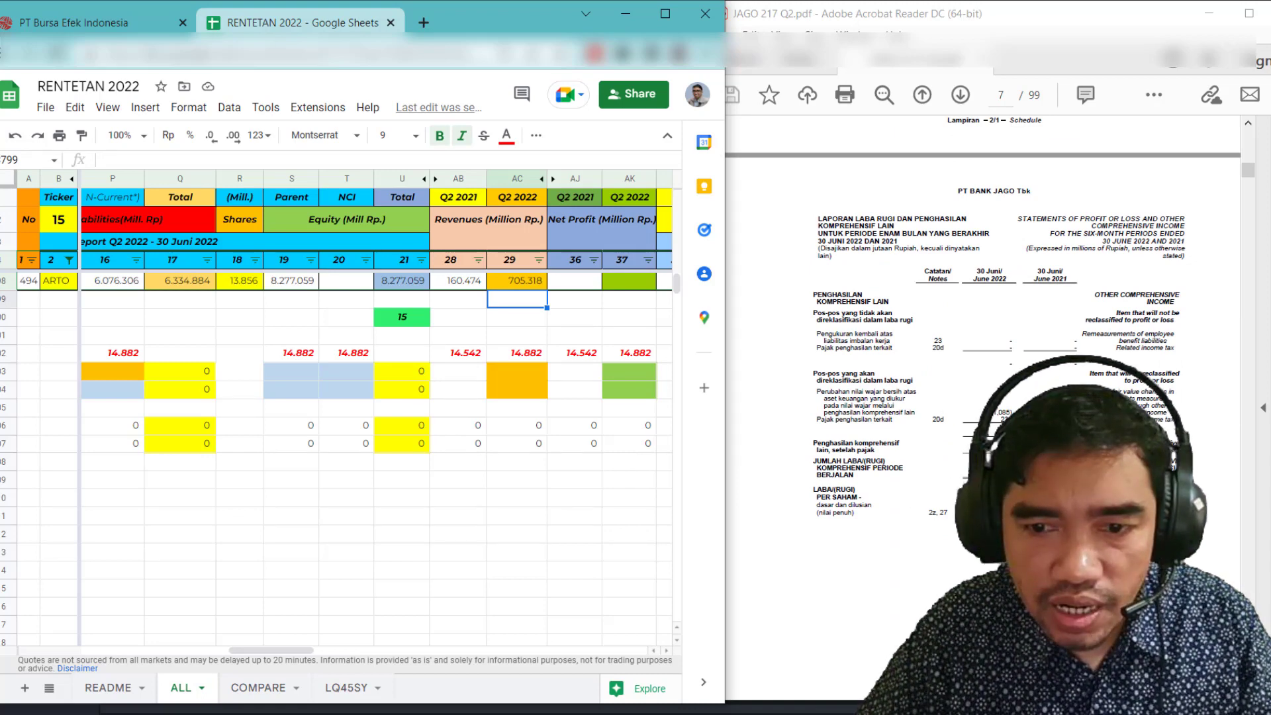
{"action": "scroll", "coordinate": [938, 510], "scroll_direction": "up", "scroll_amount": 10}
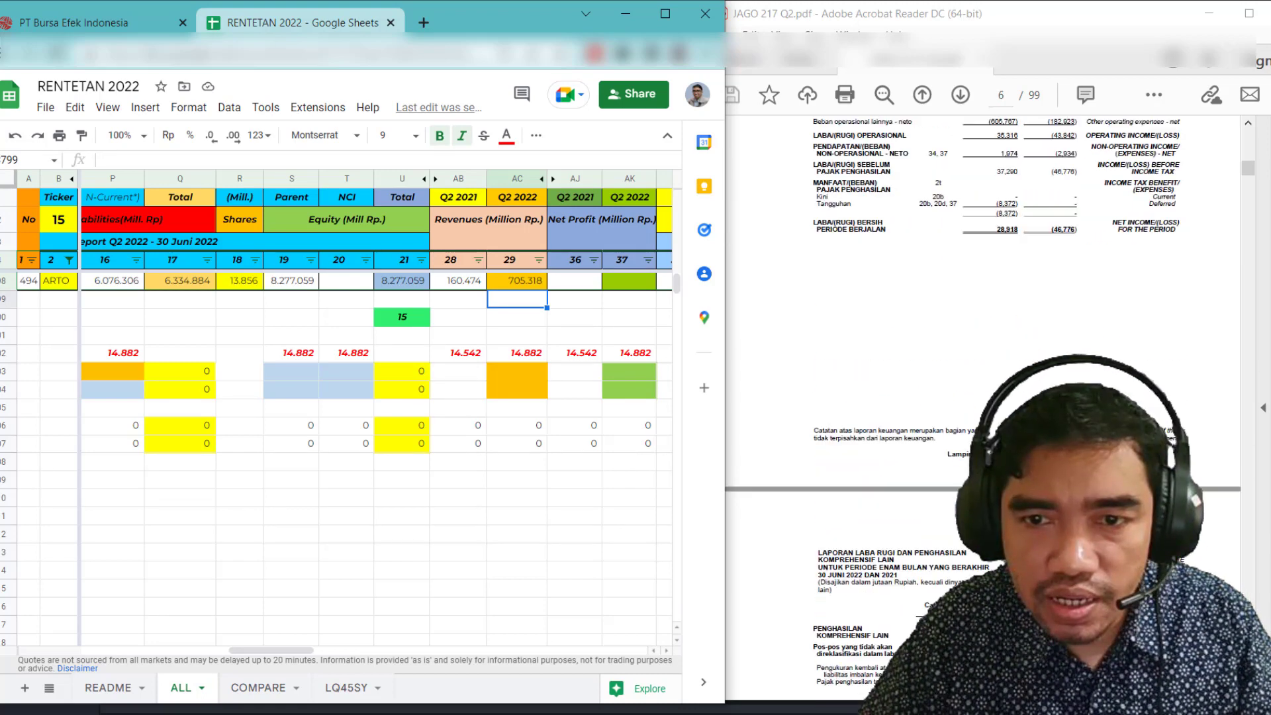
{"action": "left_click_drag", "start_coordinate": [1080, 225], "coordinate": [990, 228]}
{"action": "key", "text": "ctrl+c"}
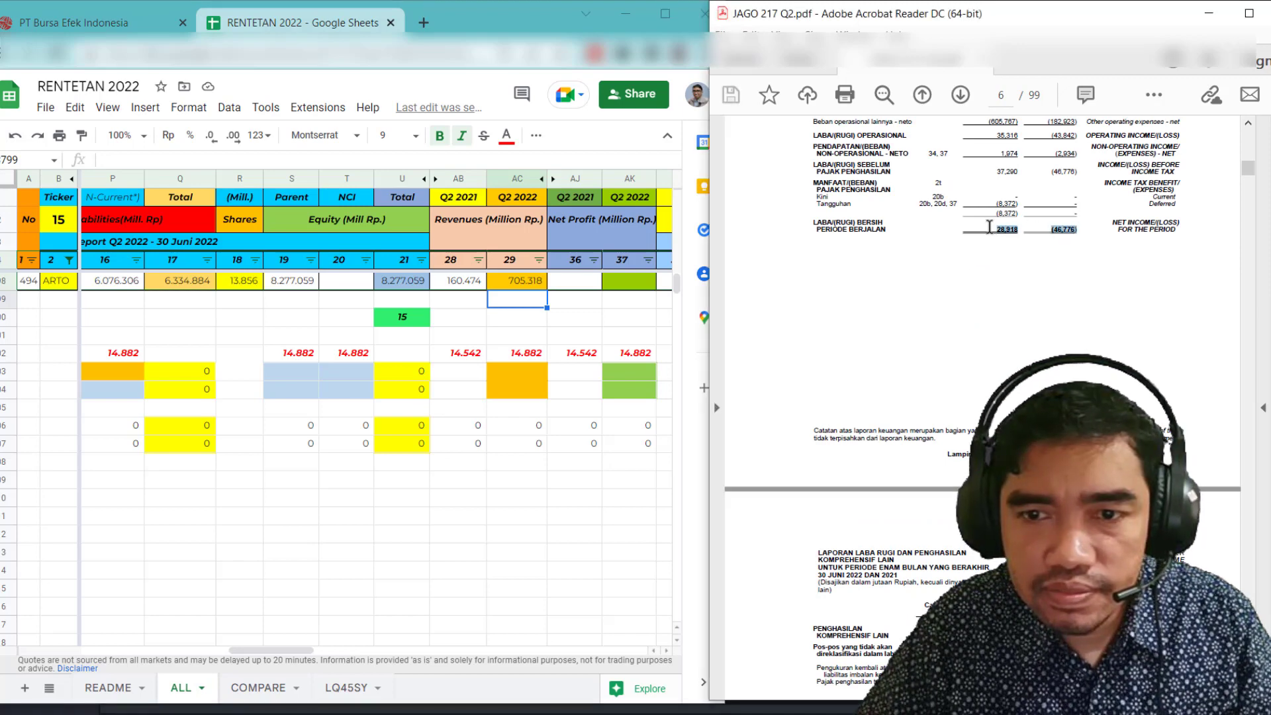
{"action": "left_click", "coordinate": [575, 281]}
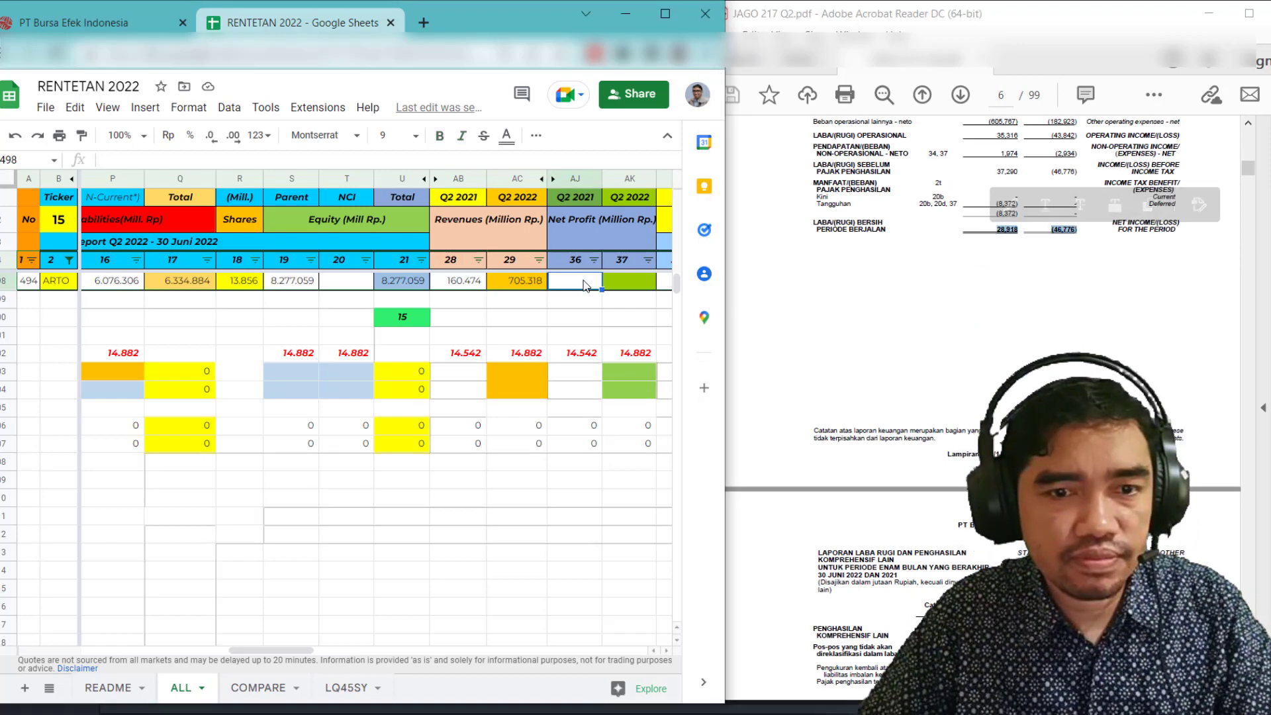
{"action": "left_click", "coordinate": [202, 162]}
{"action": "key", "text": "ctrl+v"}
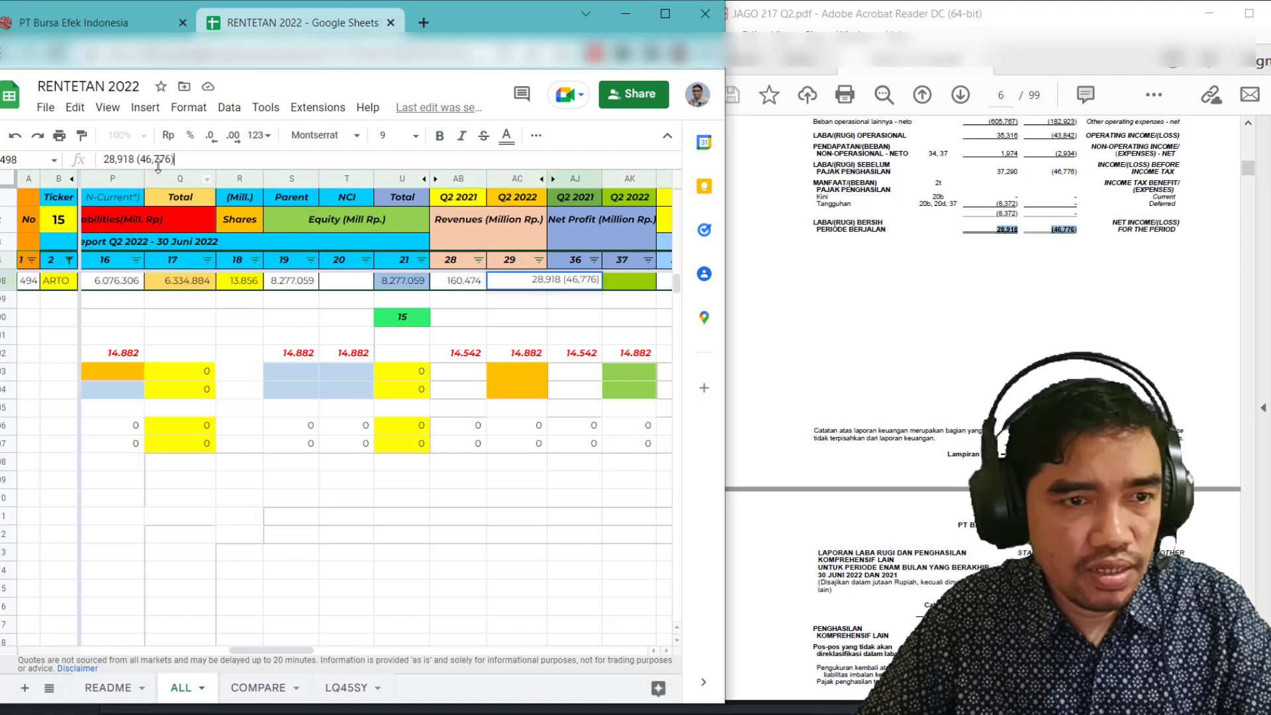
Strip the commas and move 28918 to the ARTO row's Q2 2022 net profit cell, keeping (46776) in the Q2 2021 one
{"action": "left_click", "coordinate": [155, 159]}
{"action": "key", "text": "BackSpace"}
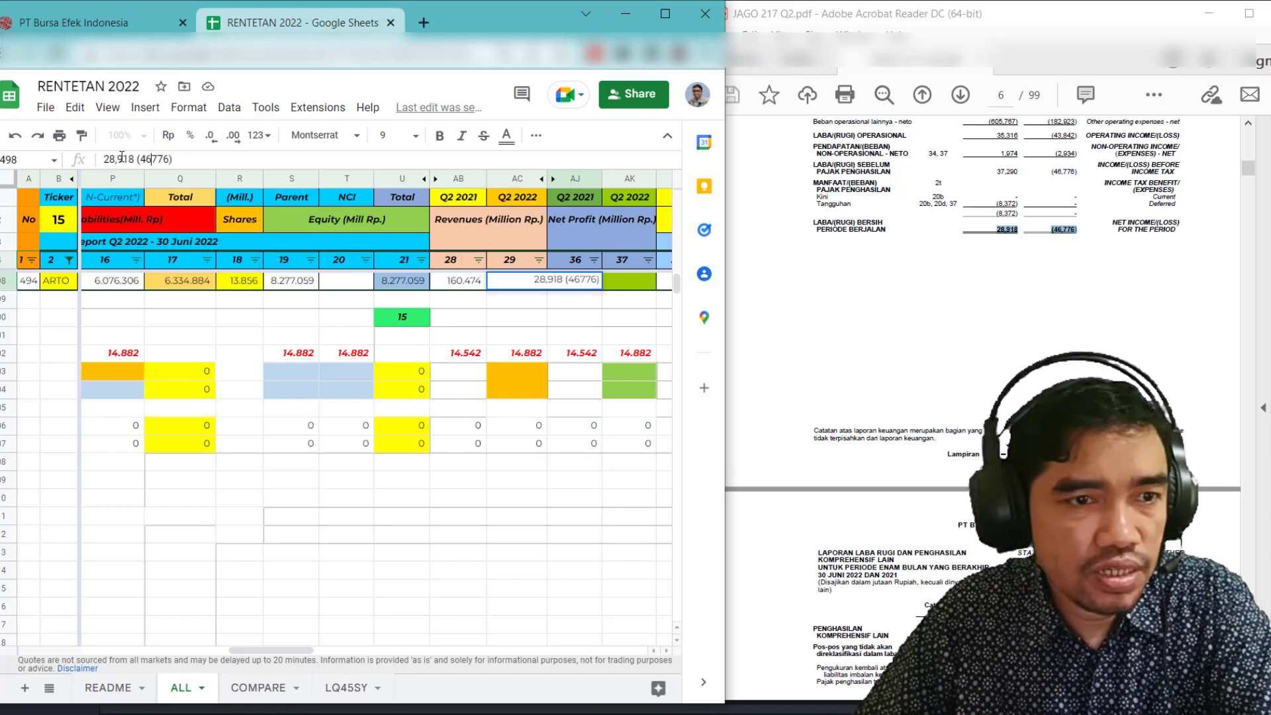
{"action": "left_click", "coordinate": [117, 159]}
{"action": "key", "text": "BackSpace"}
{"action": "double_click", "coordinate": [131, 159]}
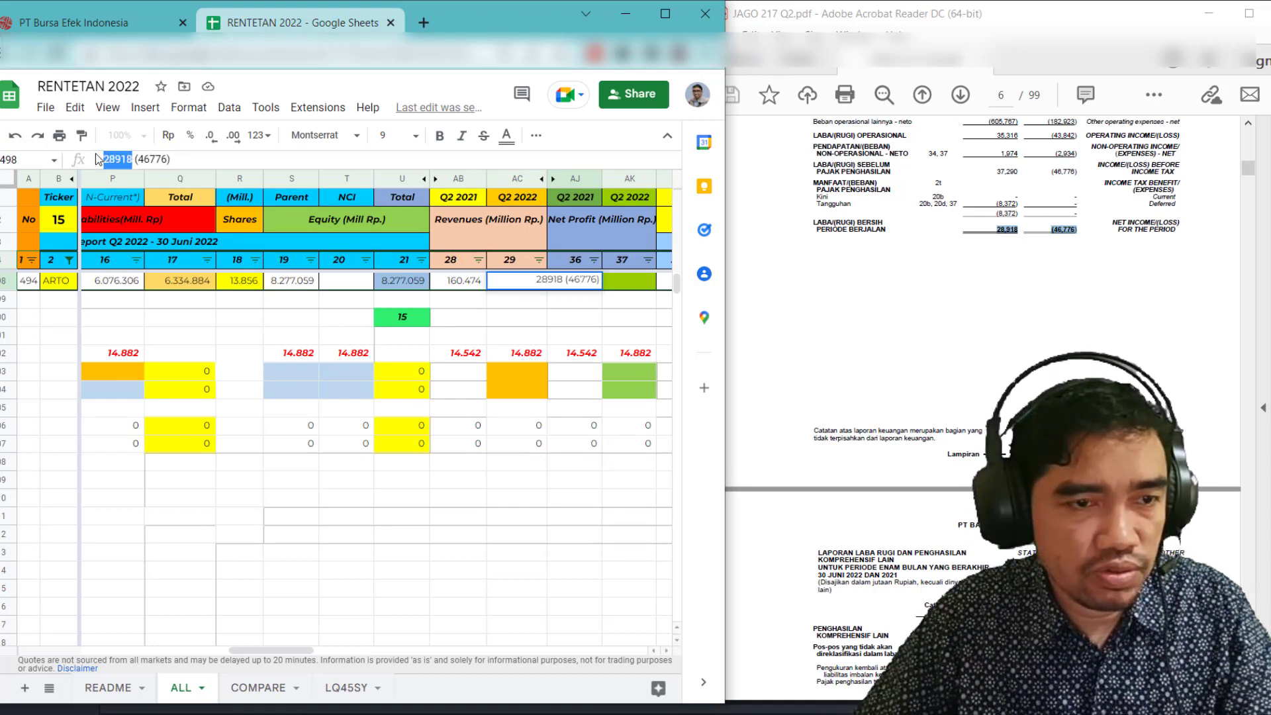
{"action": "key", "text": "BackSpace"}
{"action": "left_click", "coordinate": [626, 281]}
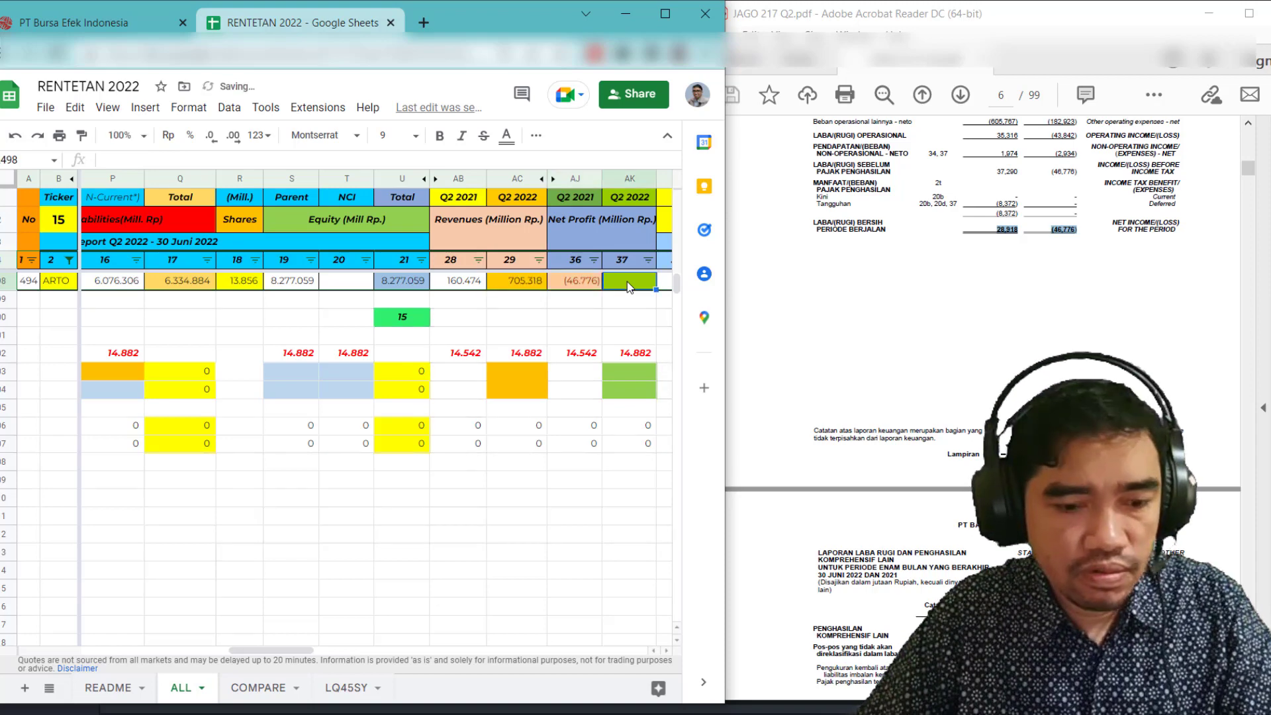
{"action": "left_click", "coordinate": [614, 317]}
Find the net operating cash flow in the report's statement of cash flows and the sheet's net cash flow columns
{"action": "key", "text": "Right"}
{"action": "key", "text": "Right"}
{"action": "key", "text": "Right"}
{"action": "key", "text": "Right"}
{"action": "key", "text": "Right"}
{"action": "key", "text": "Right"}
{"action": "key", "text": "Right"}
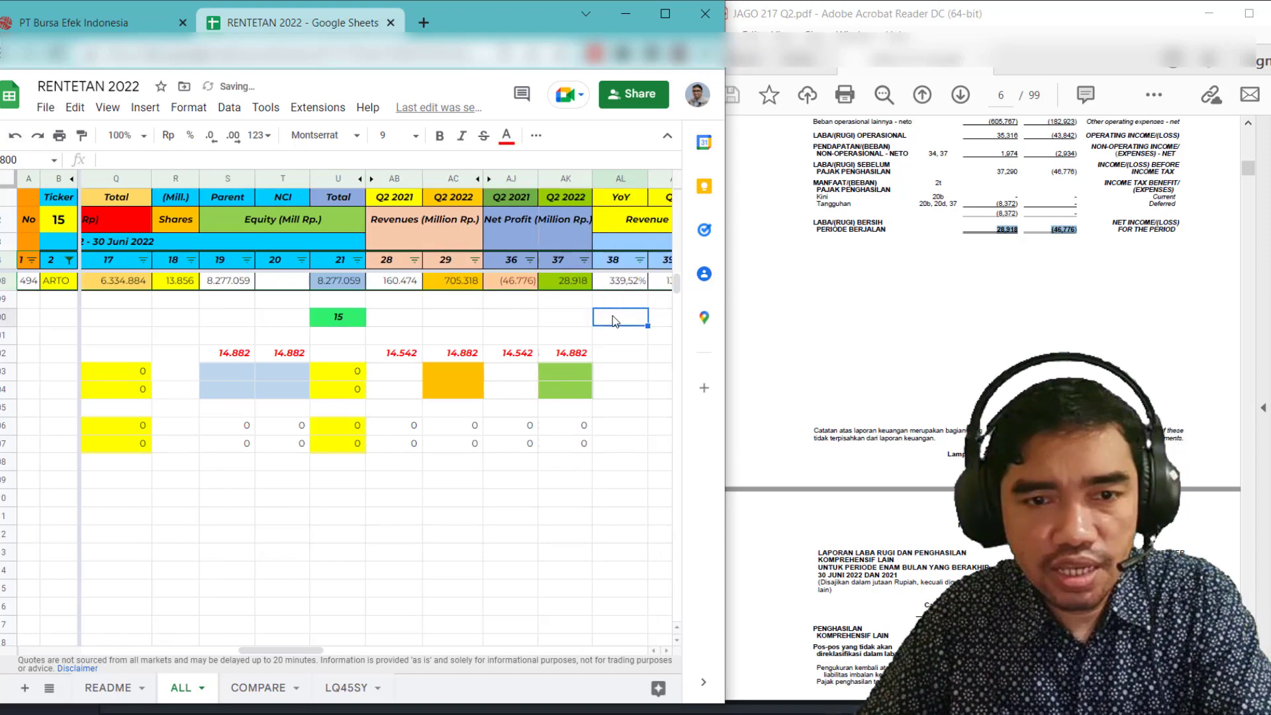
{"action": "scroll", "coordinate": [987, 298], "scroll_direction": "down", "scroll_amount": 1}
{"action": "scroll", "coordinate": [987, 397], "scroll_direction": "down", "scroll_amount": 10}
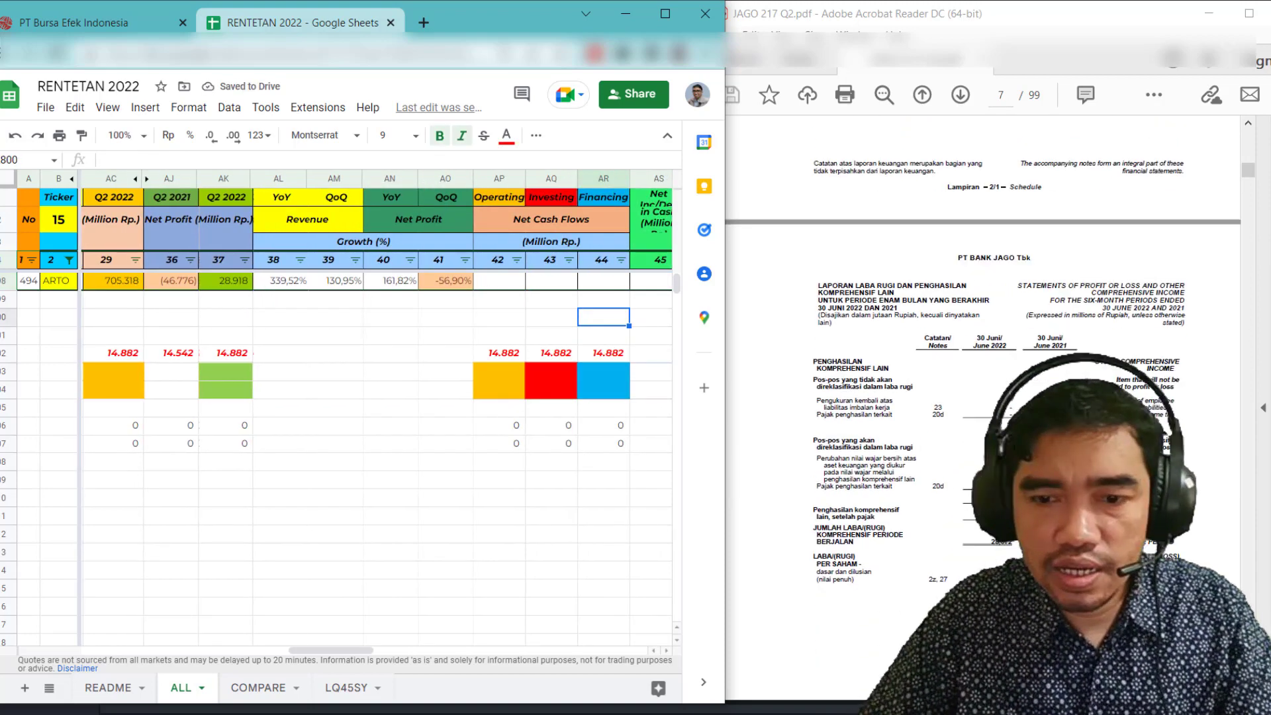
{"action": "scroll", "coordinate": [986, 397], "scroll_direction": "down", "scroll_amount": 8}
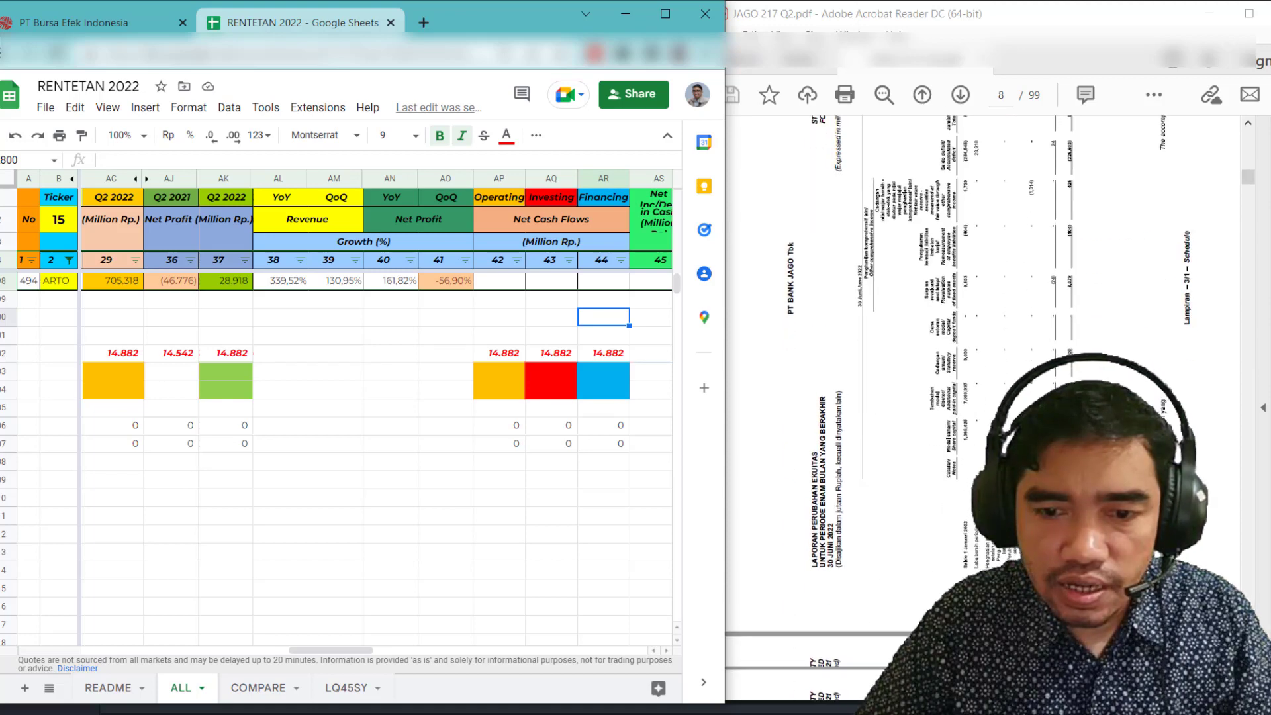
{"action": "scroll", "coordinate": [970, 536], "scroll_direction": "down", "scroll_amount": 3}
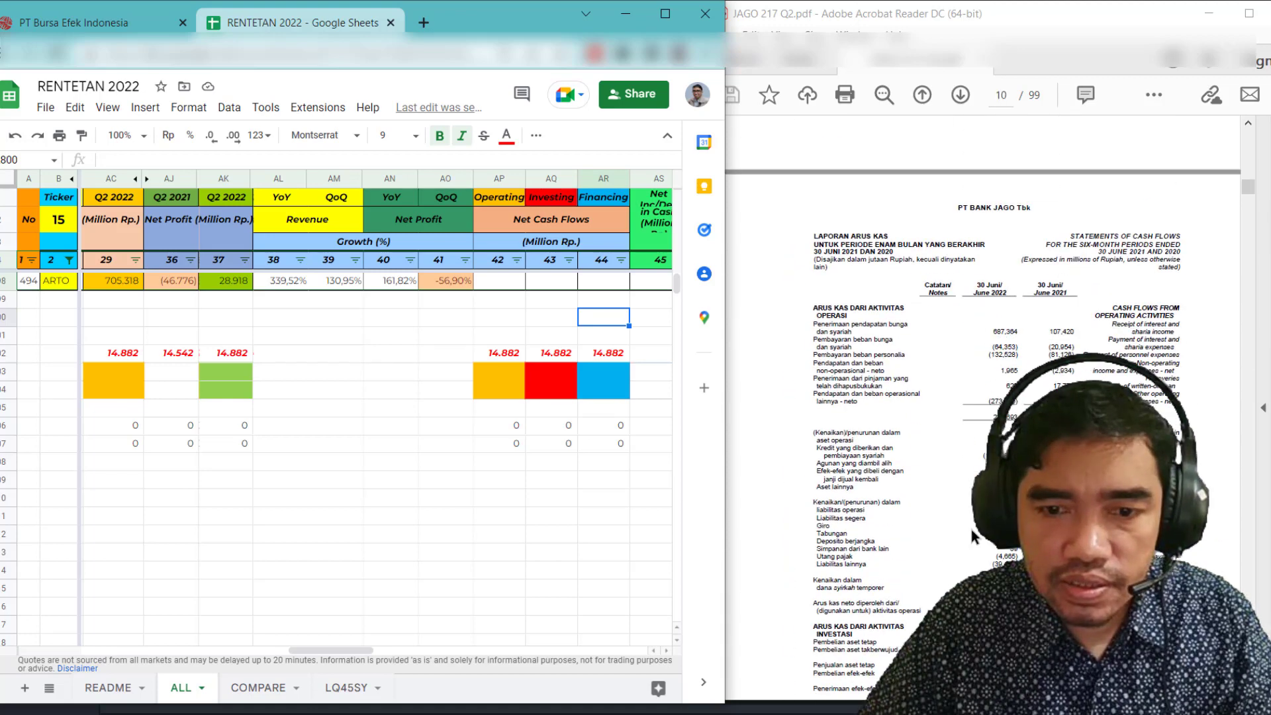
{"action": "left_click", "coordinate": [969, 534]}
{"action": "scroll", "coordinate": [955, 520], "scroll_direction": "up", "scroll_amount": 2}
{"action": "scroll", "coordinate": [906, 509], "scroll_direction": "down", "scroll_amount": 1}
{"action": "scroll", "coordinate": [897, 513], "scroll_direction": "down", "scroll_amount": 1}
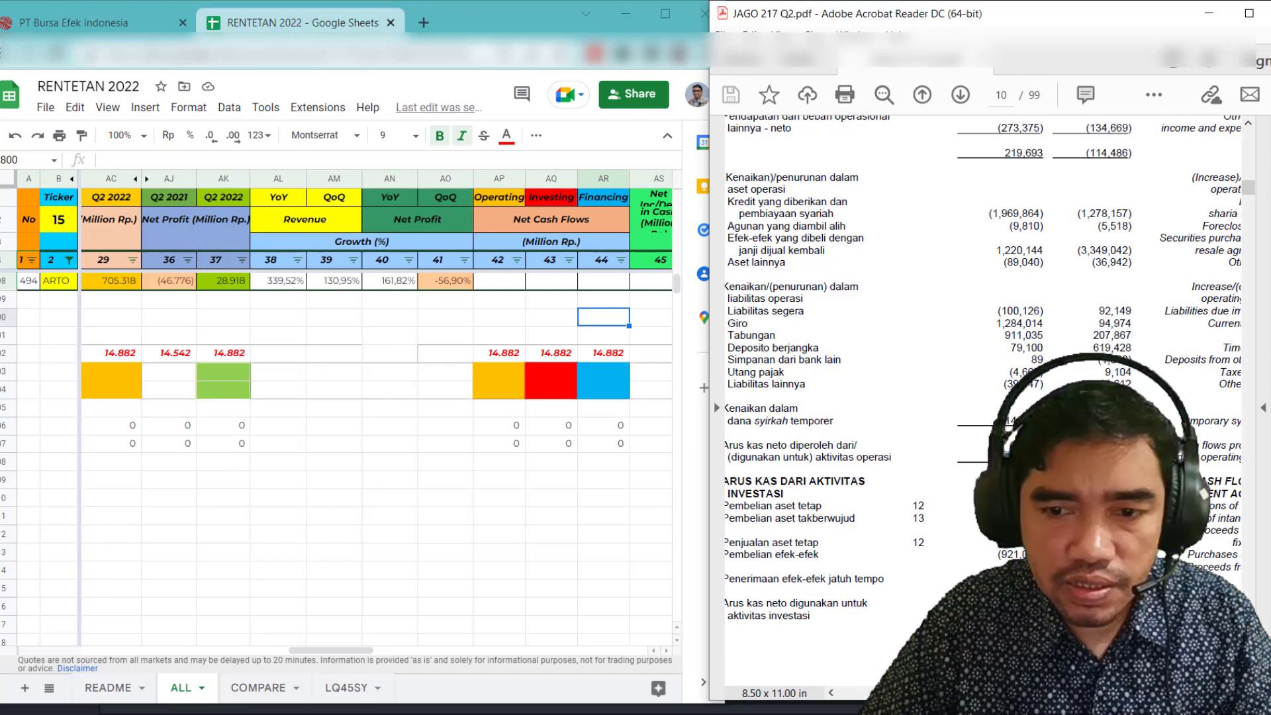
Enter the 30 June 2022 net operating cash flow in the ARTO row's Operating cell as 1649340, without commas
{"action": "left_click", "coordinate": [500, 292]}
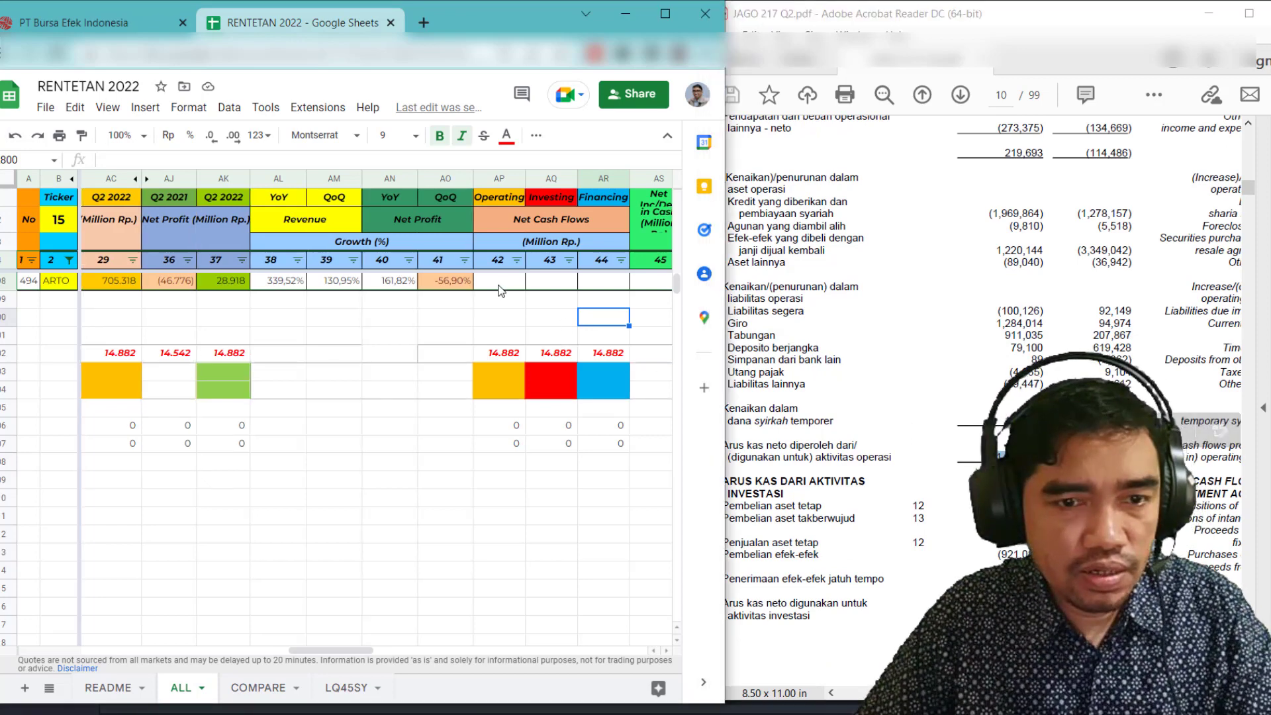
{"action": "left_click", "coordinate": [499, 286]}
{"action": "type", "text": "1,649,340"}
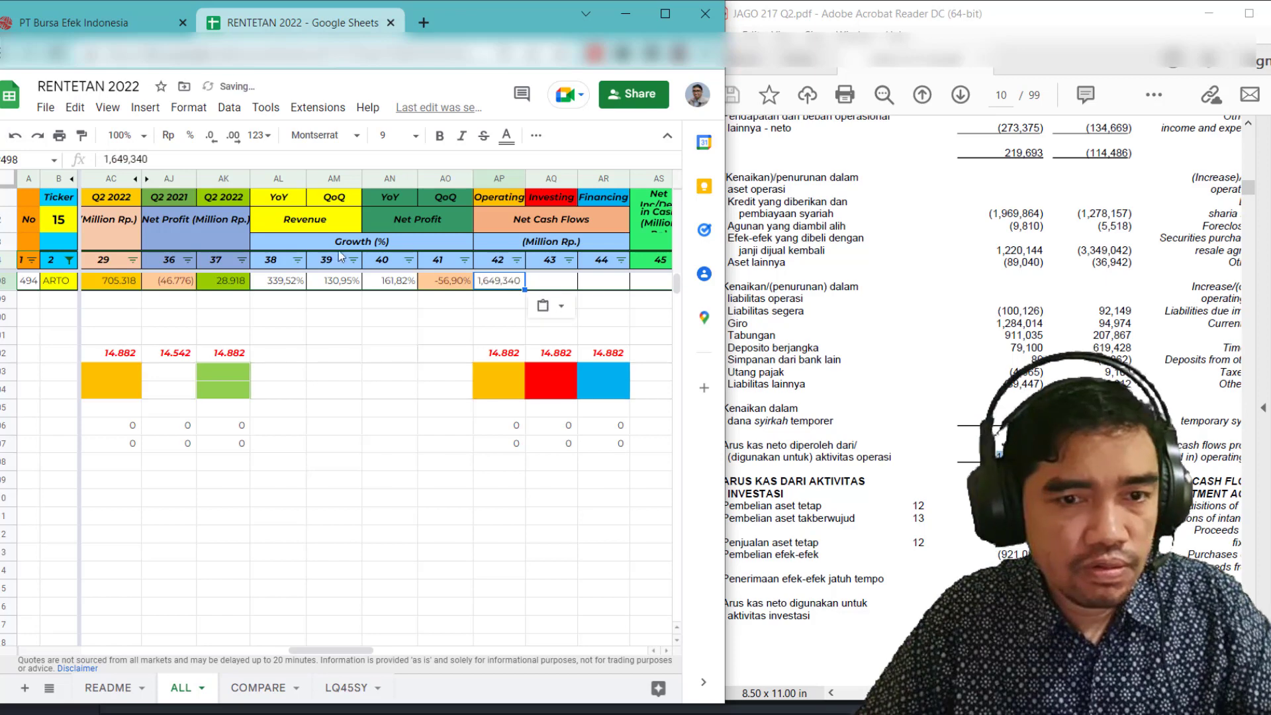
{"action": "left_click", "coordinate": [136, 161]}
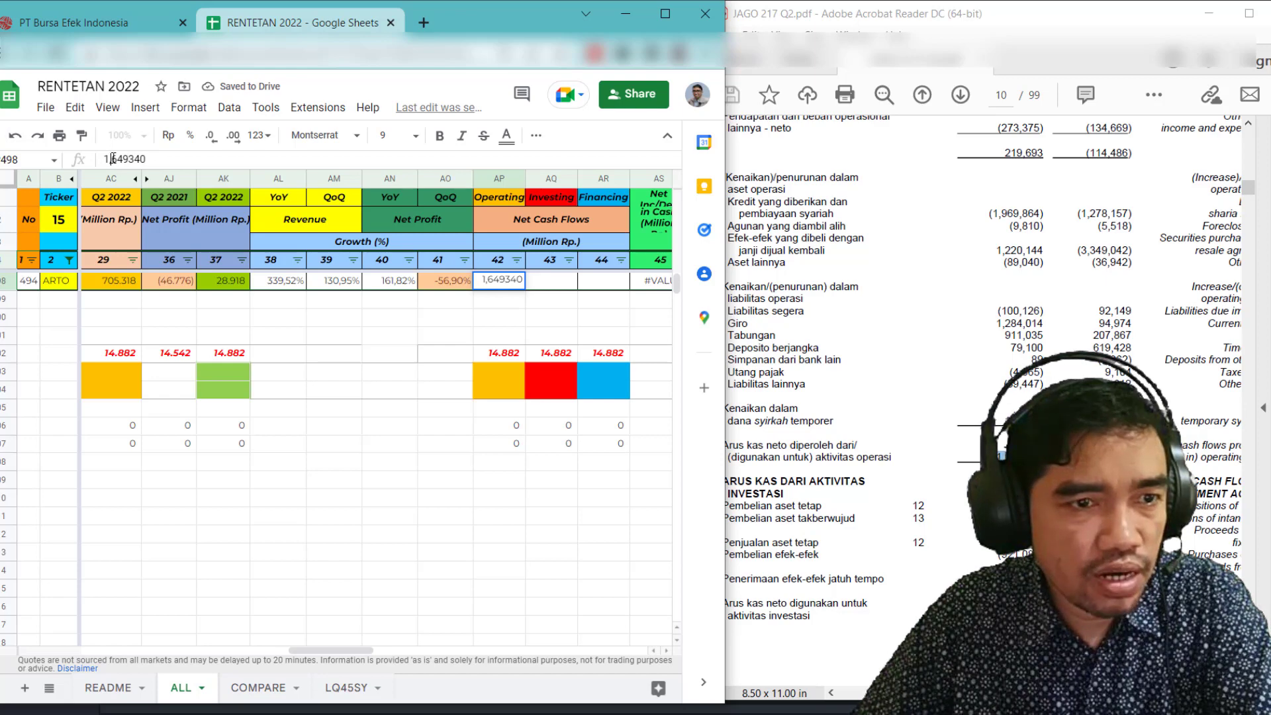
{"action": "key", "text": "BackSpace"}
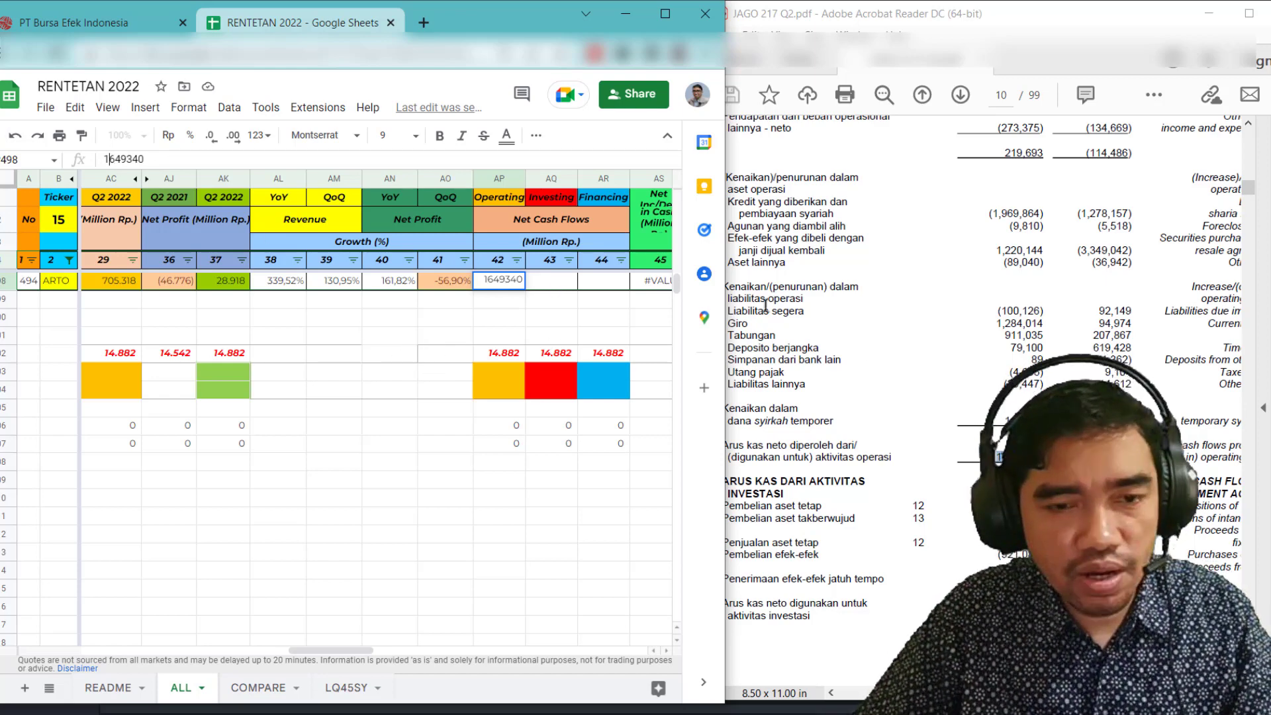
{"action": "left_click", "coordinate": [445, 335]}
Copy the 30 June 2022 net investing cash flow into the ARTO row's Investing cell as (1049905), without commas
{"action": "scroll", "coordinate": [861, 331], "scroll_direction": "down", "scroll_amount": 1}
{"action": "scroll", "coordinate": [861, 331], "scroll_direction": "down", "scroll_amount": 2}
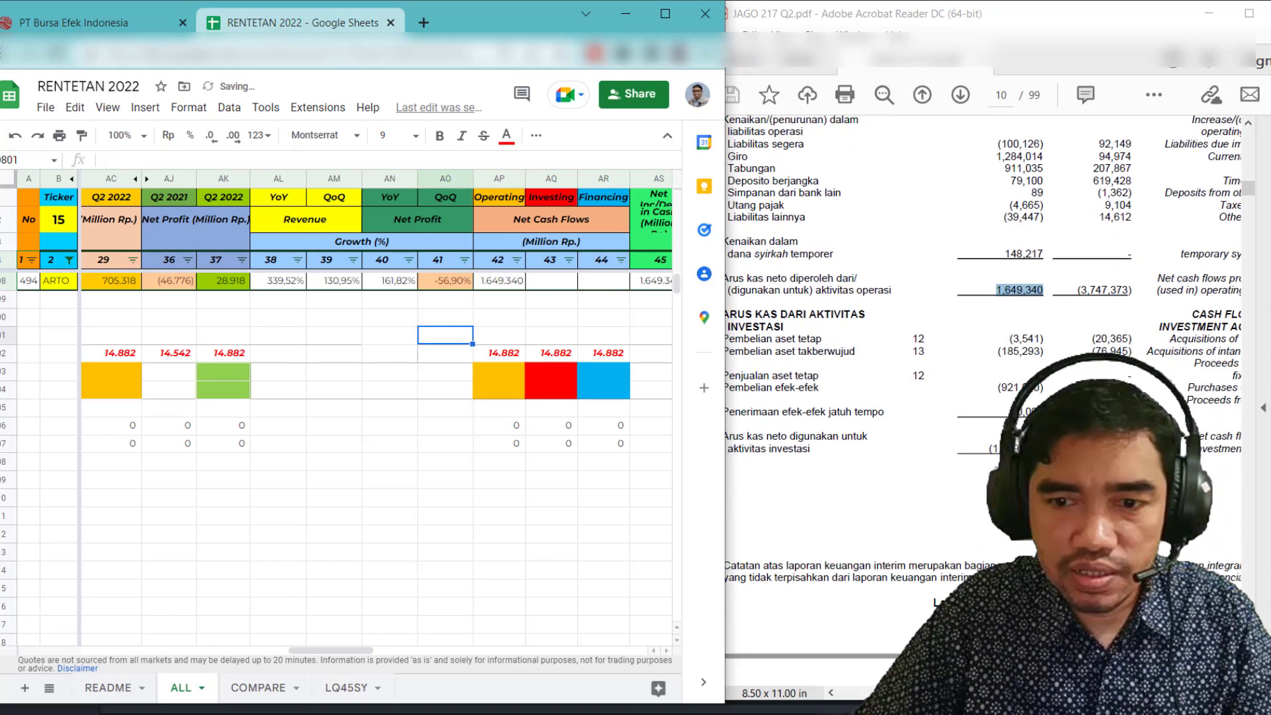
{"action": "double_click", "coordinate": [1013, 449]}
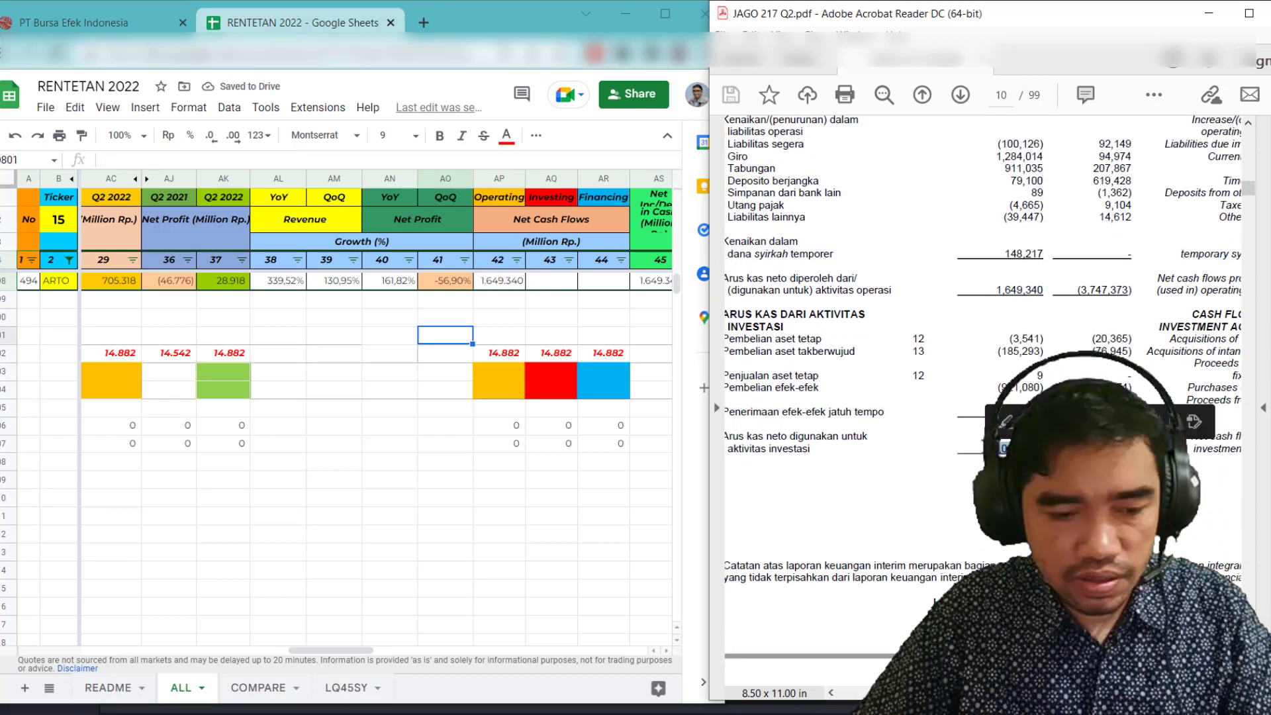
{"action": "left_click", "coordinate": [550, 281]}
{"action": "left_click", "coordinate": [176, 160]}
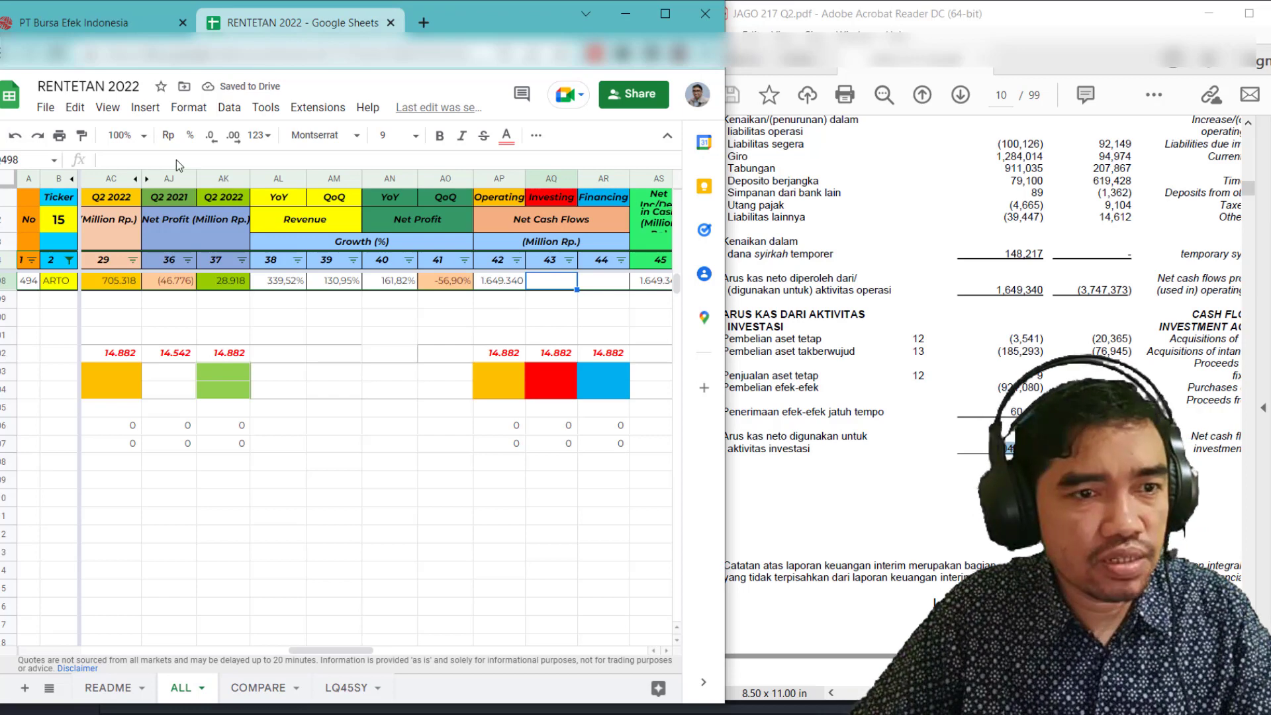
{"action": "type", "text": "(1,049,905)"}
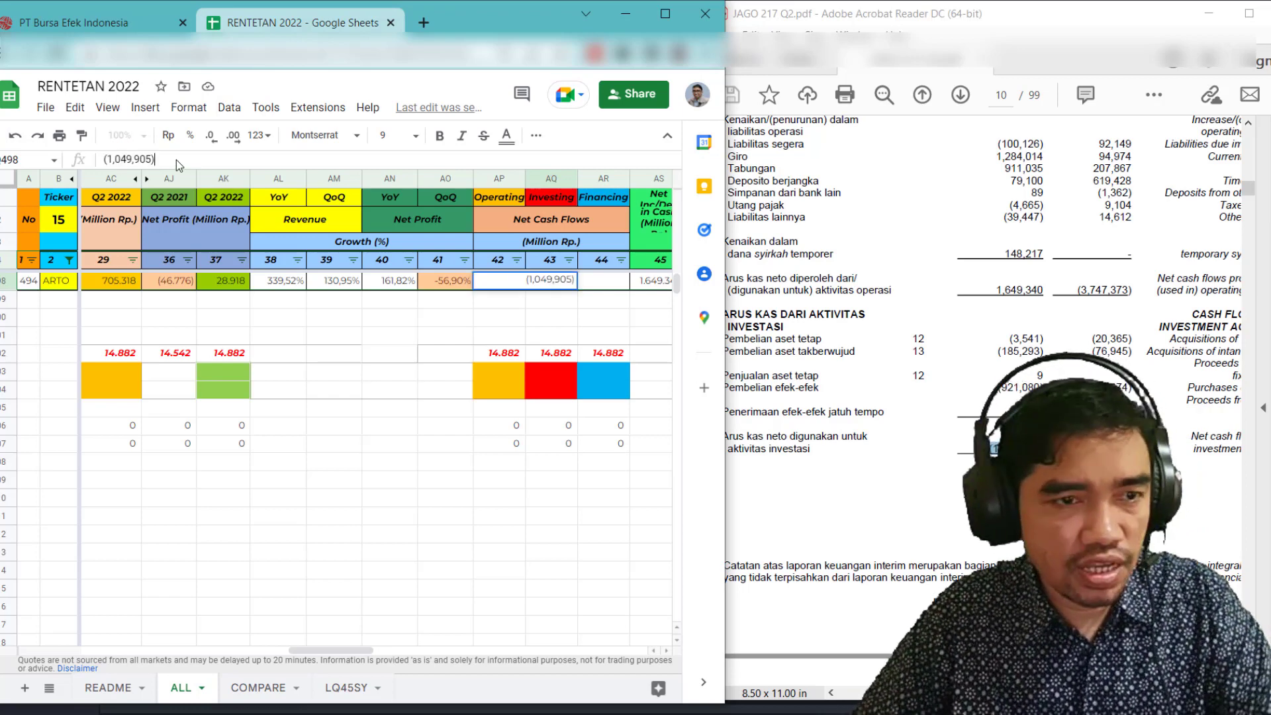
{"action": "left_click", "coordinate": [138, 159]}
{"action": "key", "text": "BackSpace"}
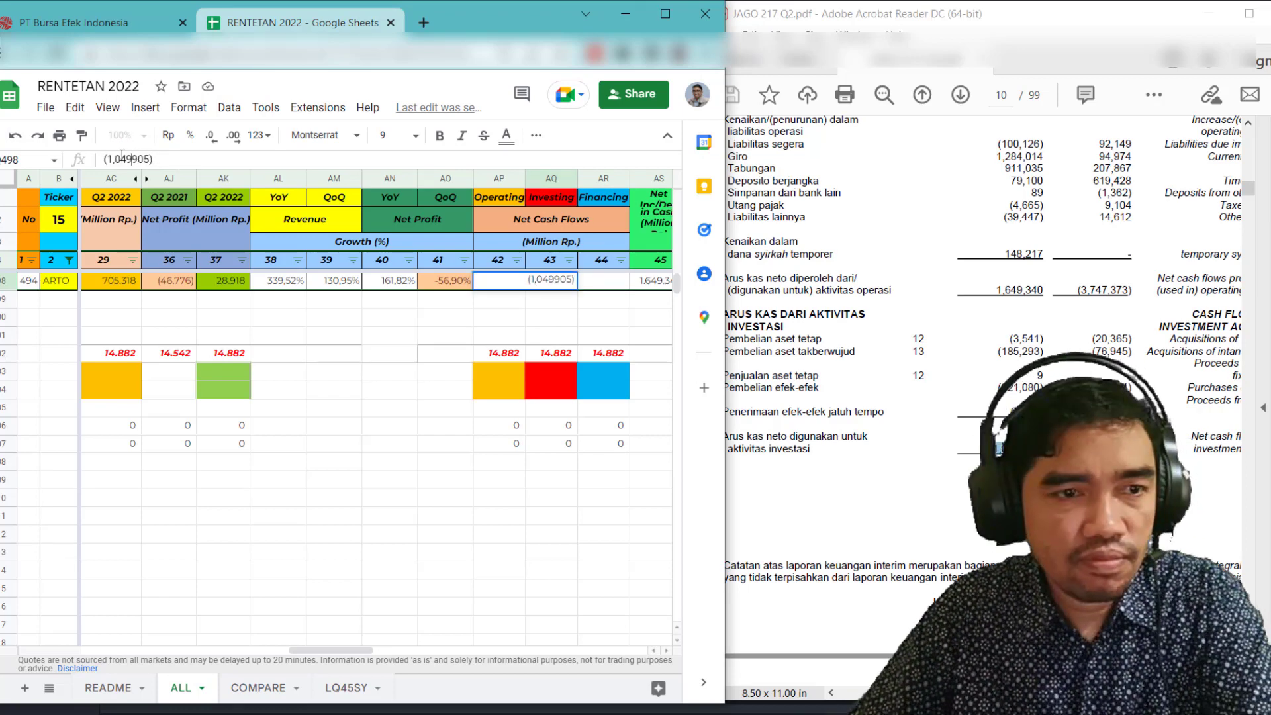
{"action": "left_click", "coordinate": [113, 159]}
{"action": "key", "text": "BackSpace"}
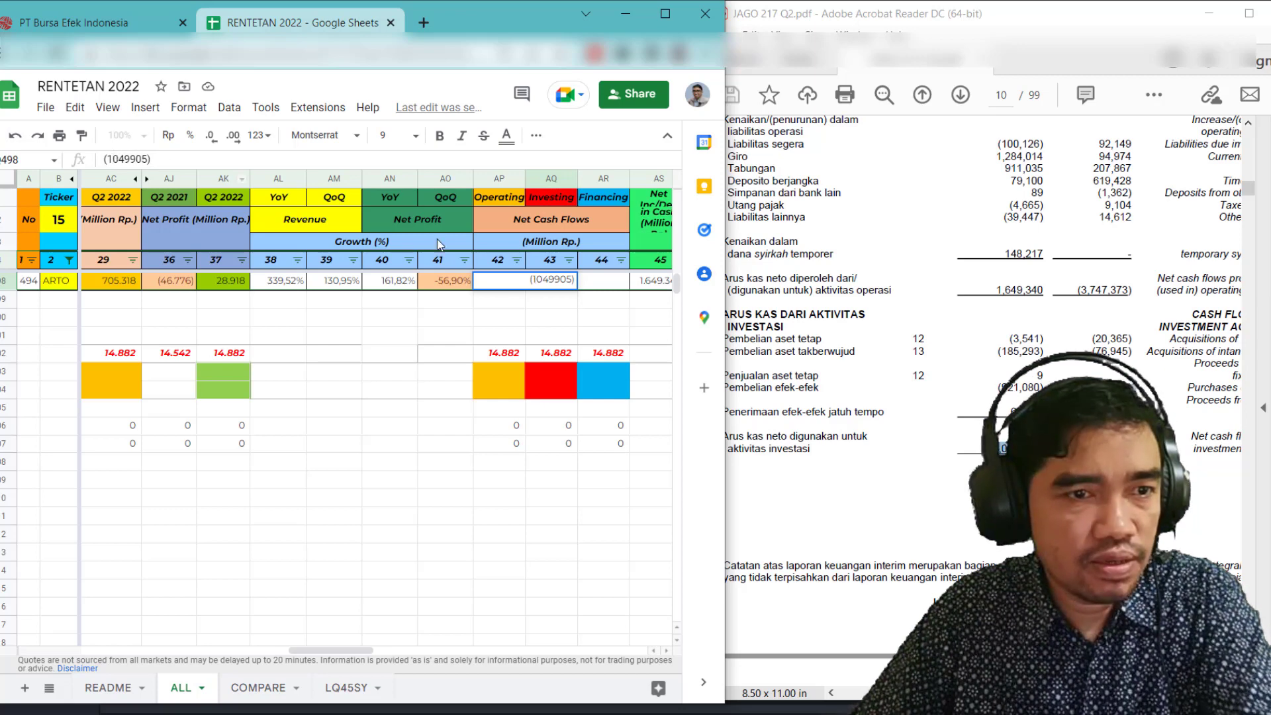
{"action": "left_click", "coordinate": [376, 317]}
Copy the 30 June 2022 net financing cash flow into the ARTO row's Financing cell as -5344, without a comma
{"action": "scroll", "coordinate": [886, 463], "scroll_direction": "down", "scroll_amount": 10}
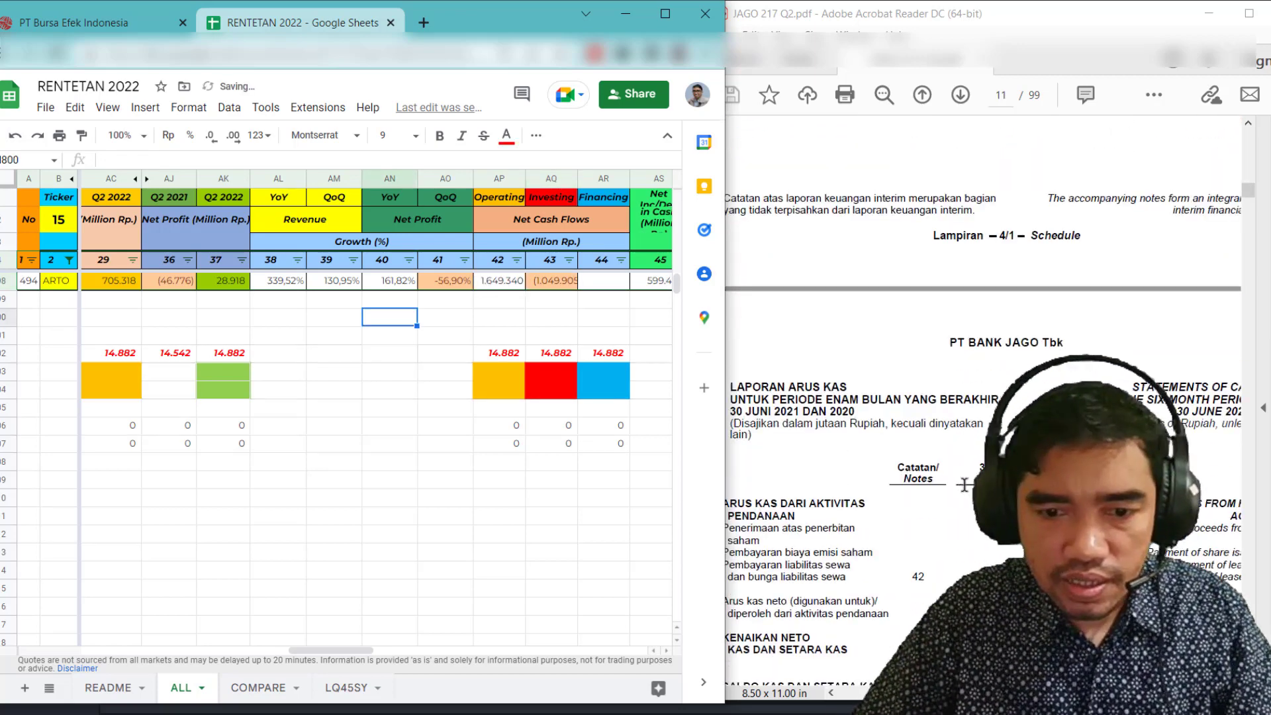
{"action": "left_click", "coordinate": [967, 493]}
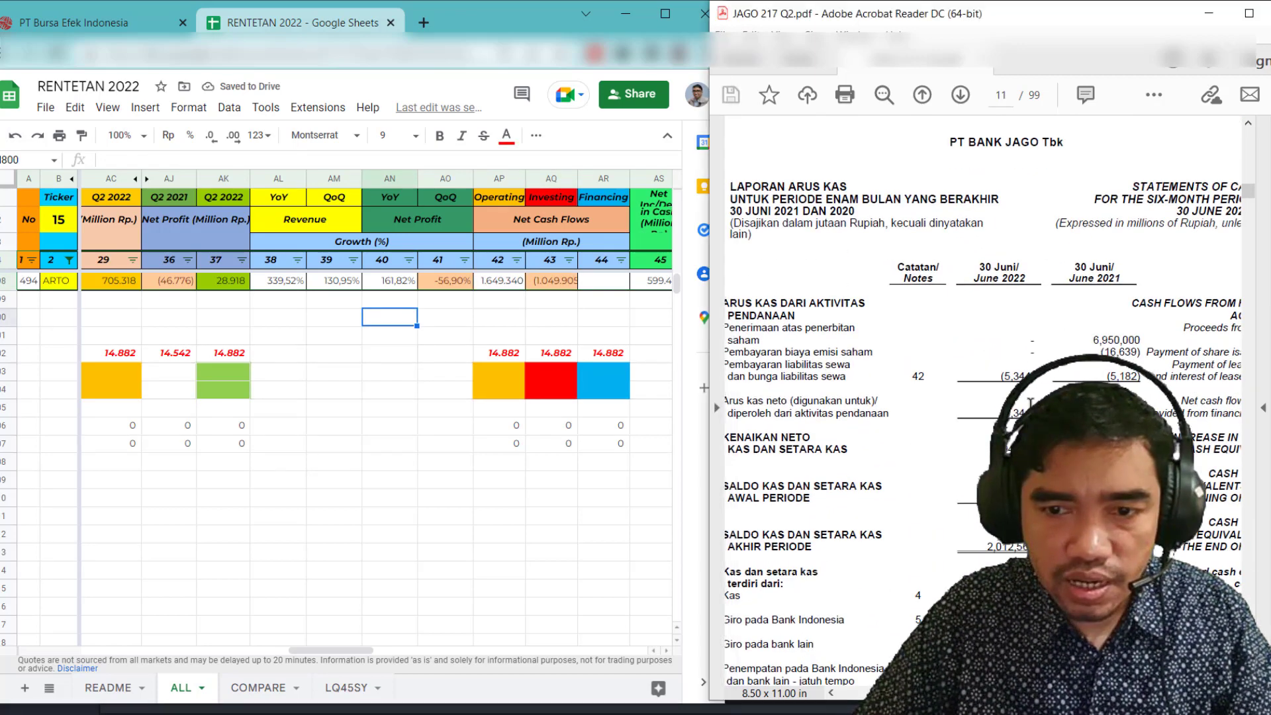
{"action": "double_click", "coordinate": [1017, 413]}
{"action": "key", "text": "ctrl+c"}
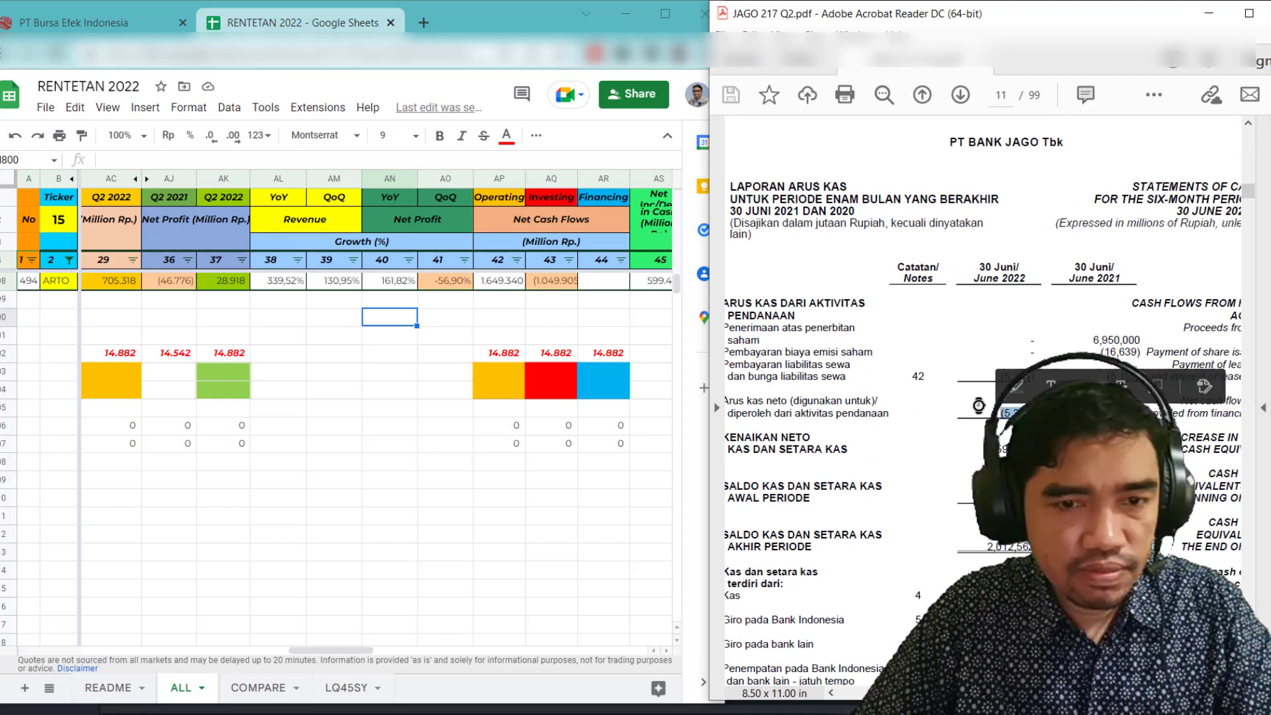
{"action": "left_click", "coordinate": [580, 282]}
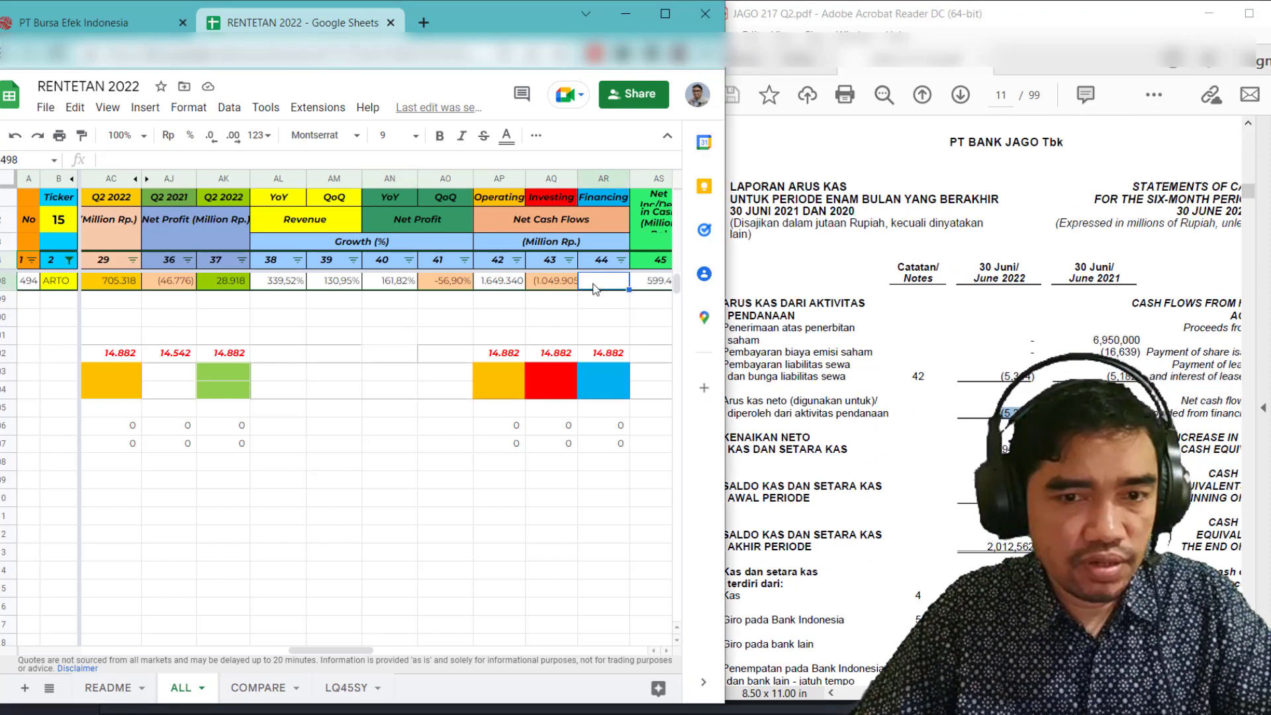
{"action": "key", "text": "ctrl+v"}
{"action": "left_click", "coordinate": [119, 158]}
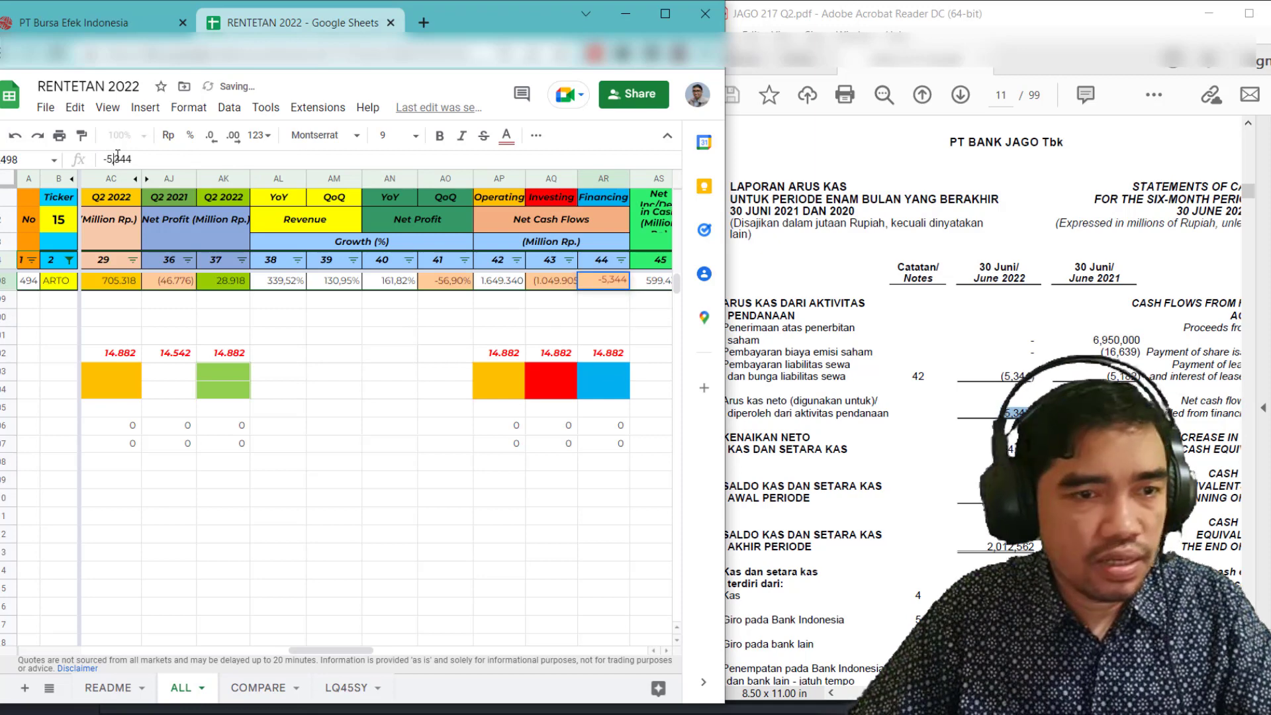
{"action": "left_click", "coordinate": [445, 299]}
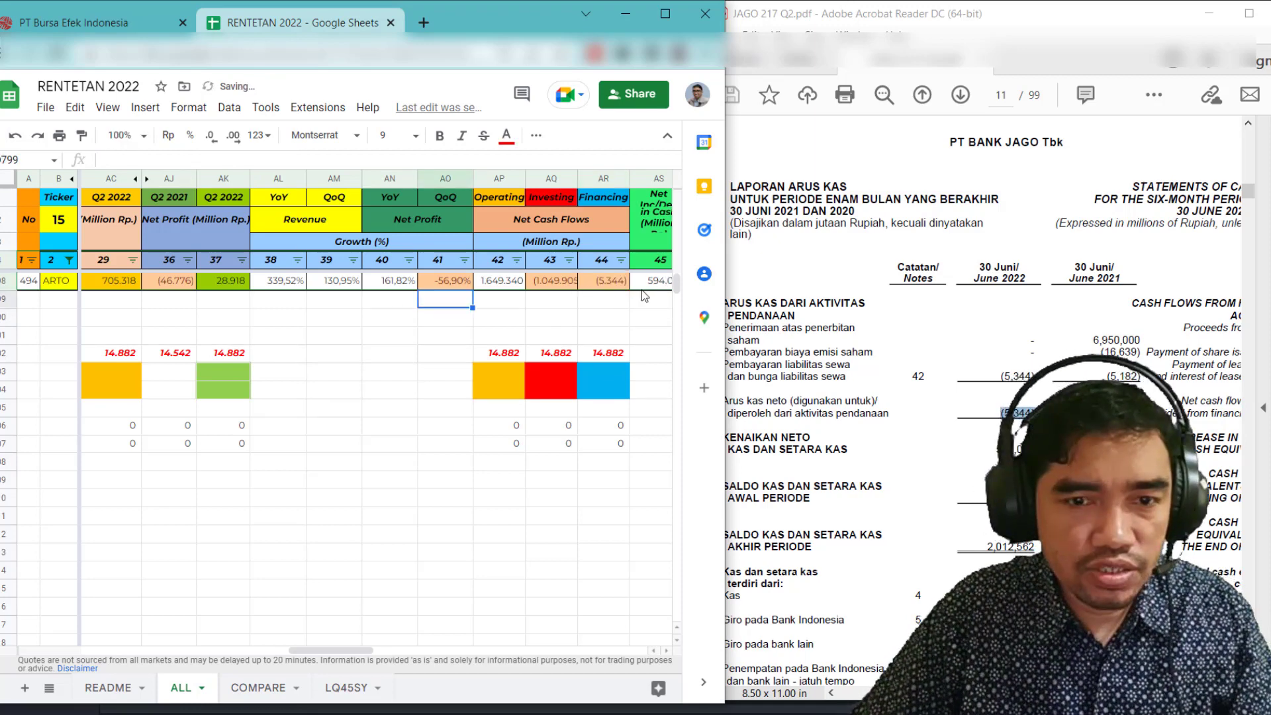
Compare the ARTO row's net increase in cash with the 30 June 2022 net change in cash in the report
{"action": "left_click", "coordinate": [654, 286]}
{"action": "key", "text": "Right"}
{"action": "key", "text": "Right"}
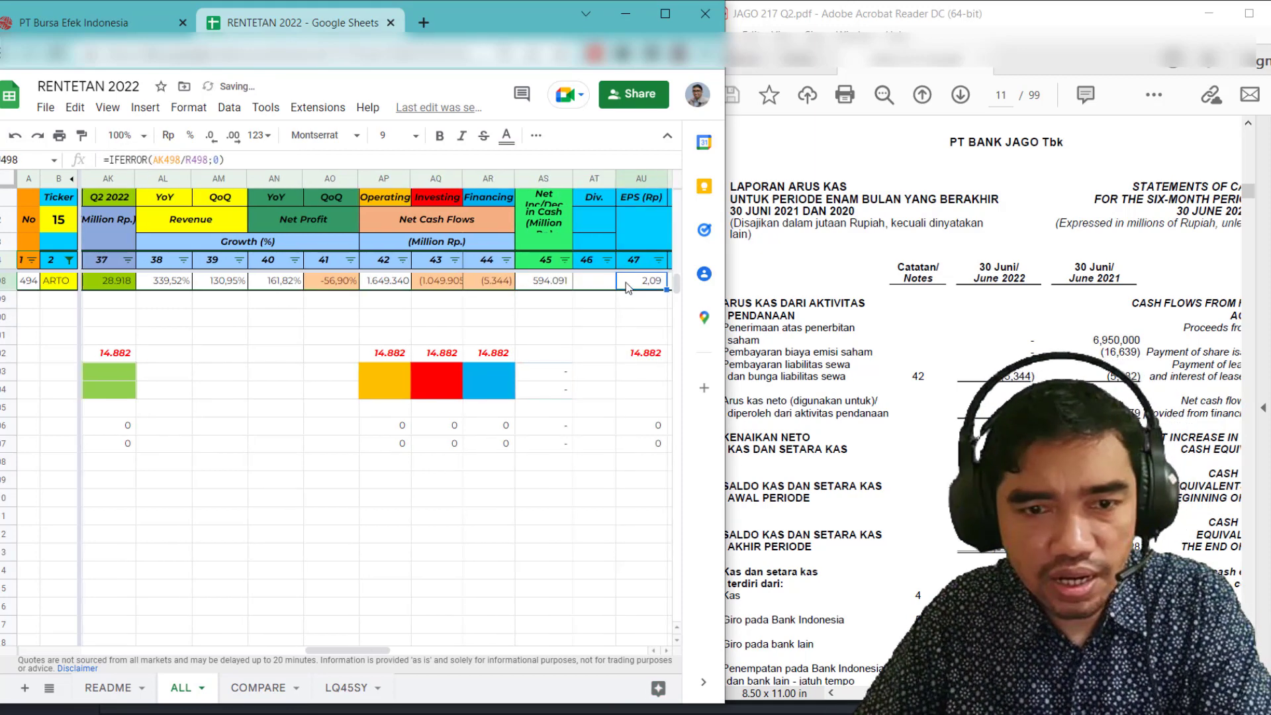
{"action": "left_click", "coordinate": [551, 286]}
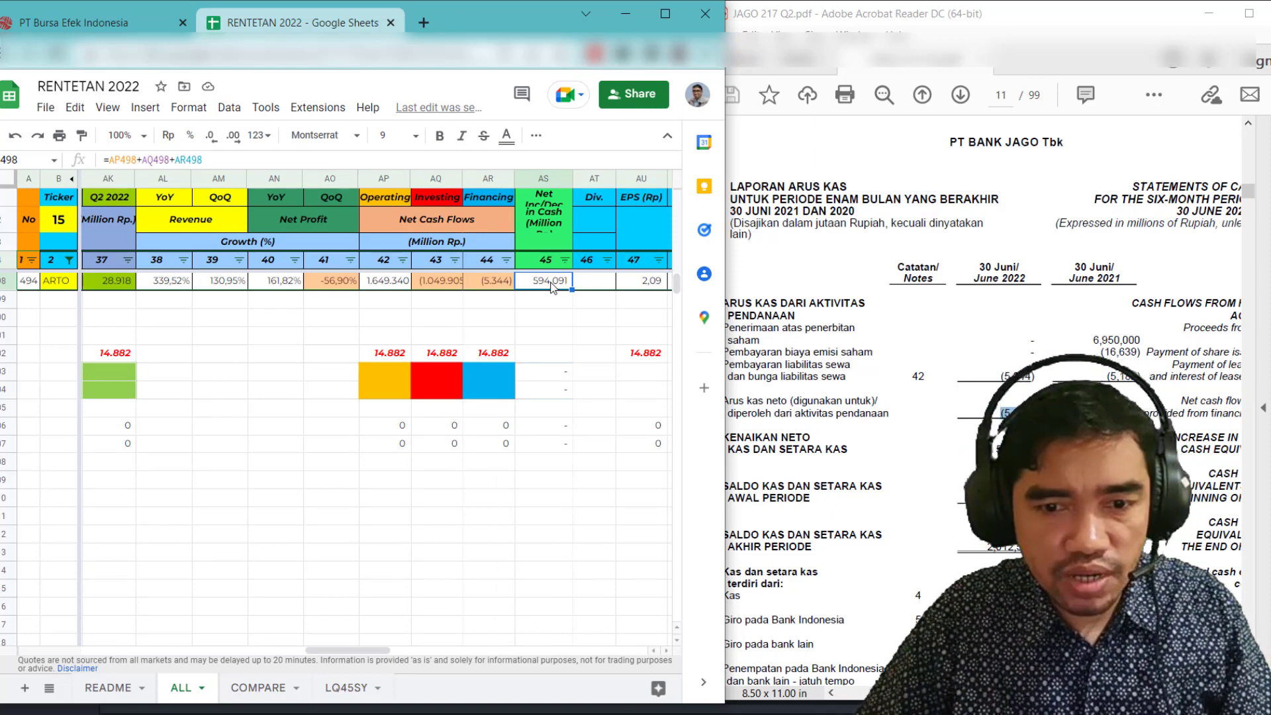
{"action": "double_click", "coordinate": [1013, 449]}
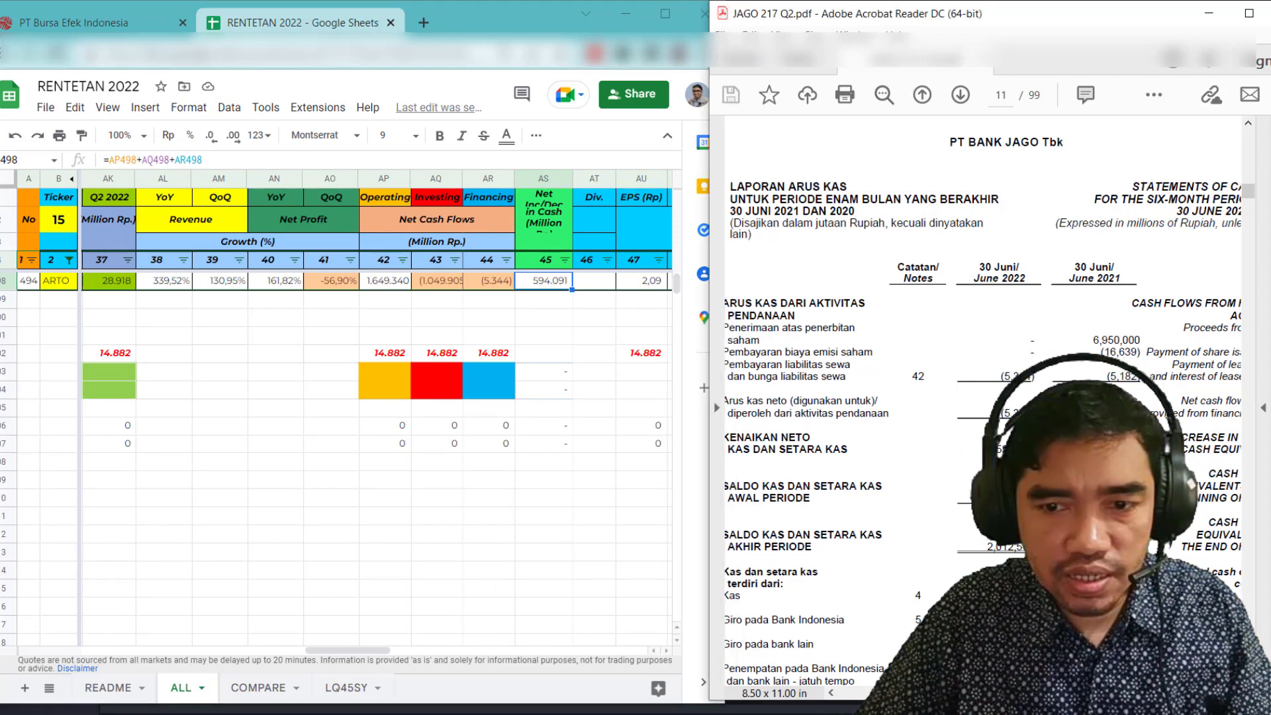
{"action": "scroll", "coordinate": [1023, 455], "scroll_direction": "up", "scroll_amount": 1}
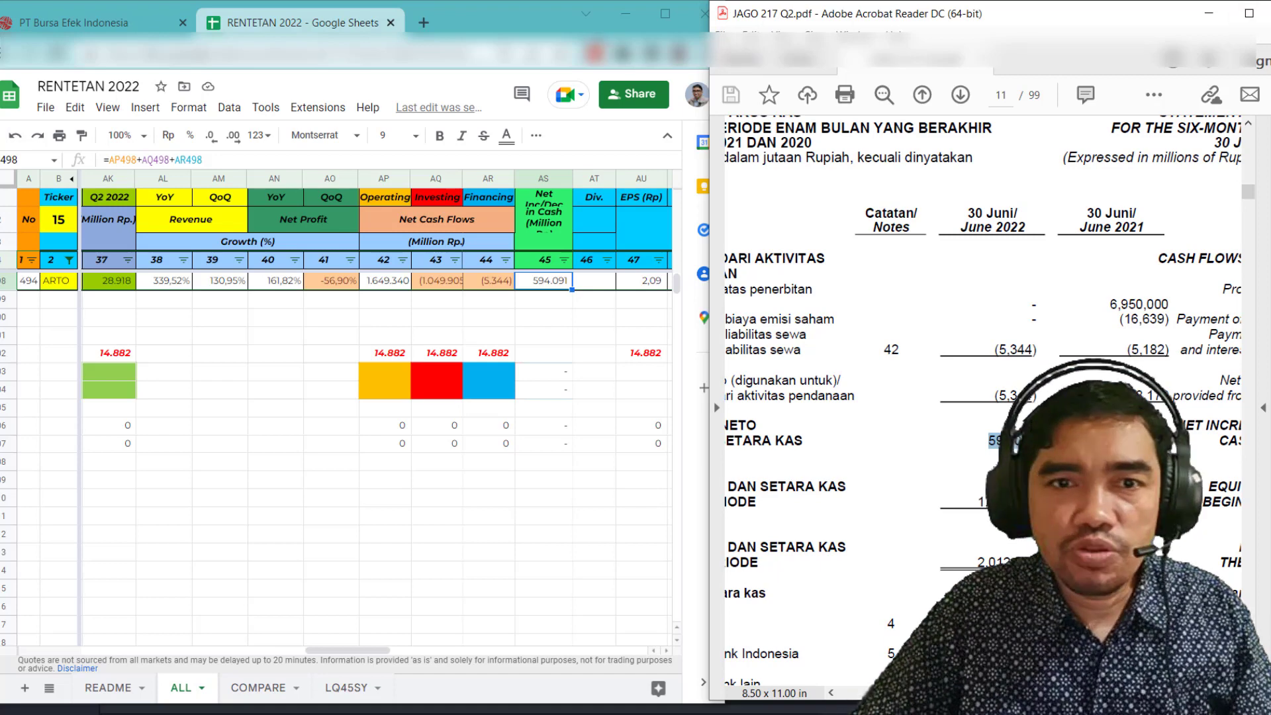
Minimise the report, maximise the spreadsheet window, and inspect the ARTO row's CFPS and NPM formulas
{"action": "left_click", "coordinate": [1217, 15]}
{"action": "left_click", "coordinate": [666, 13]}
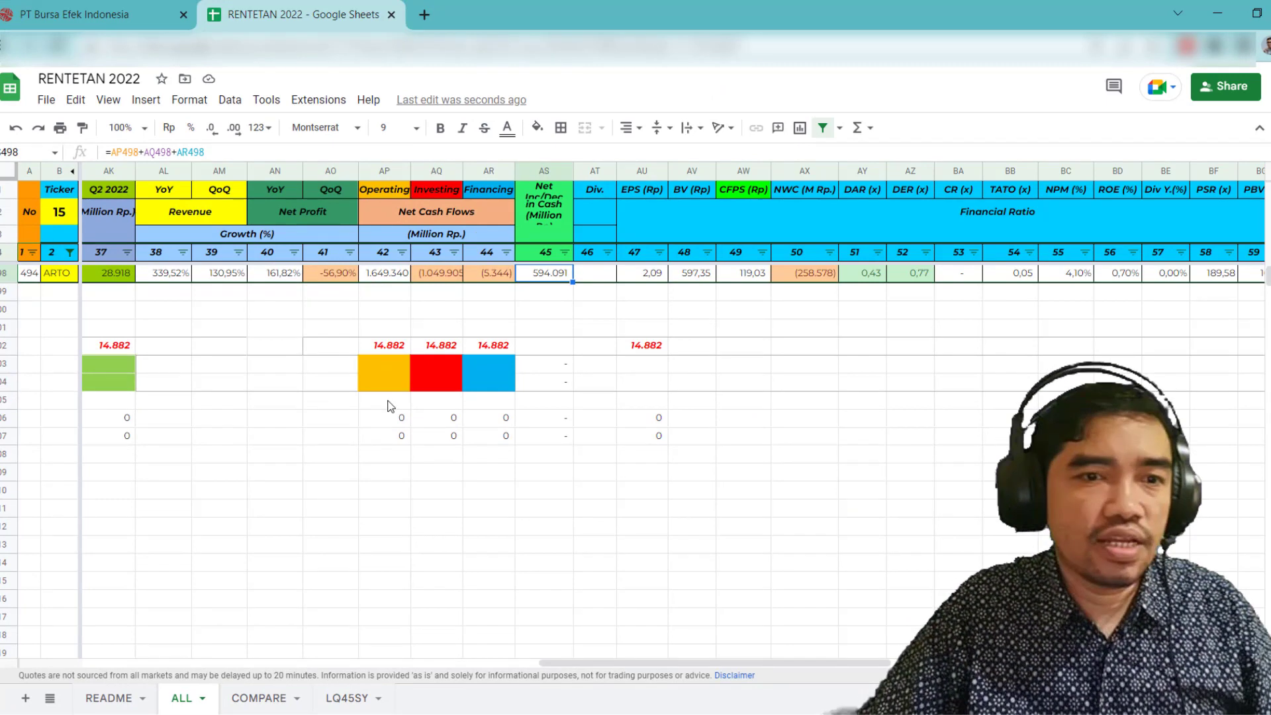
{"action": "scroll", "coordinate": [690, 322], "scroll_direction": "down", "scroll_amount": 1}
{"action": "scroll", "coordinate": [691, 323], "scroll_direction": "up", "scroll_amount": 1}
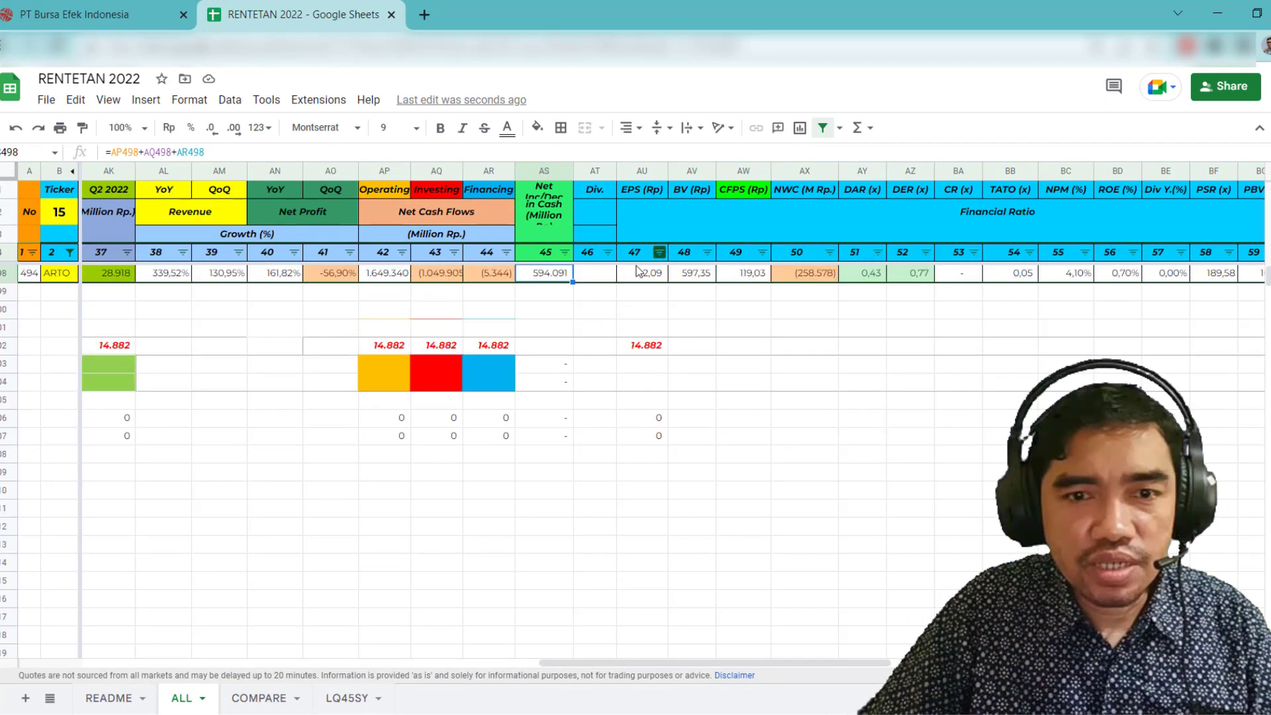
{"action": "left_click", "coordinate": [742, 277]}
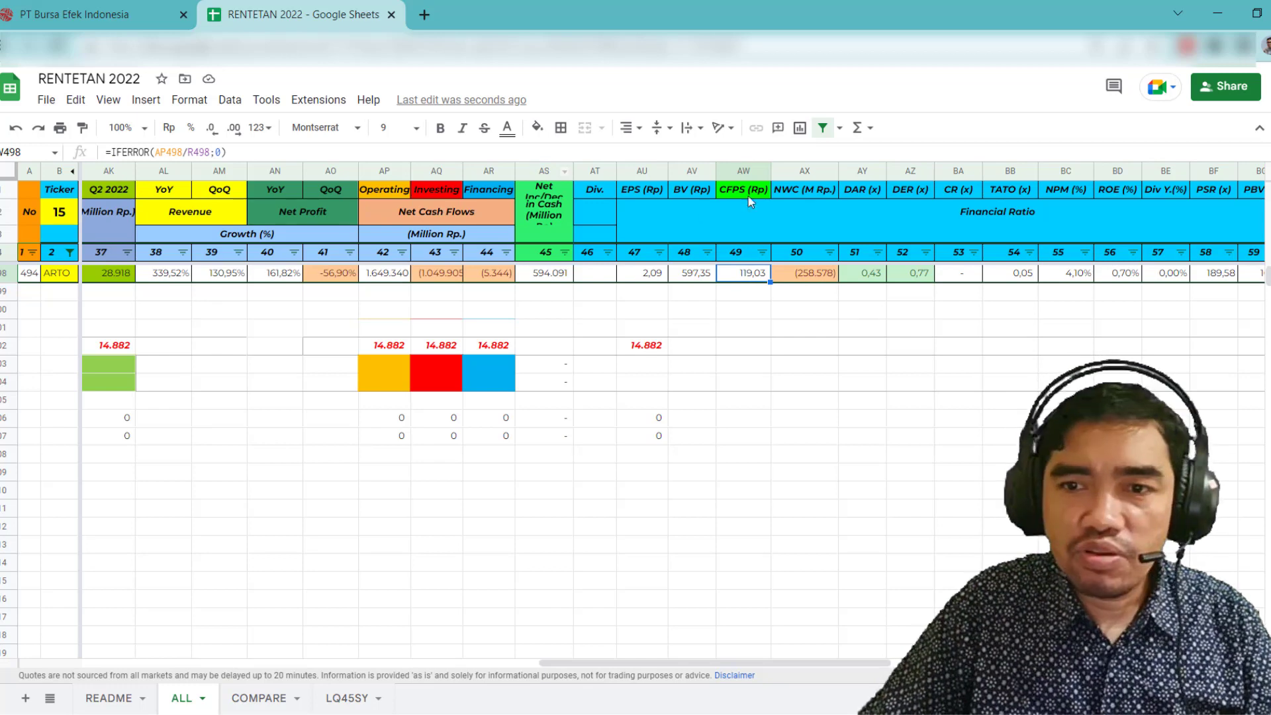
{"action": "left_click", "coordinate": [1073, 227]}
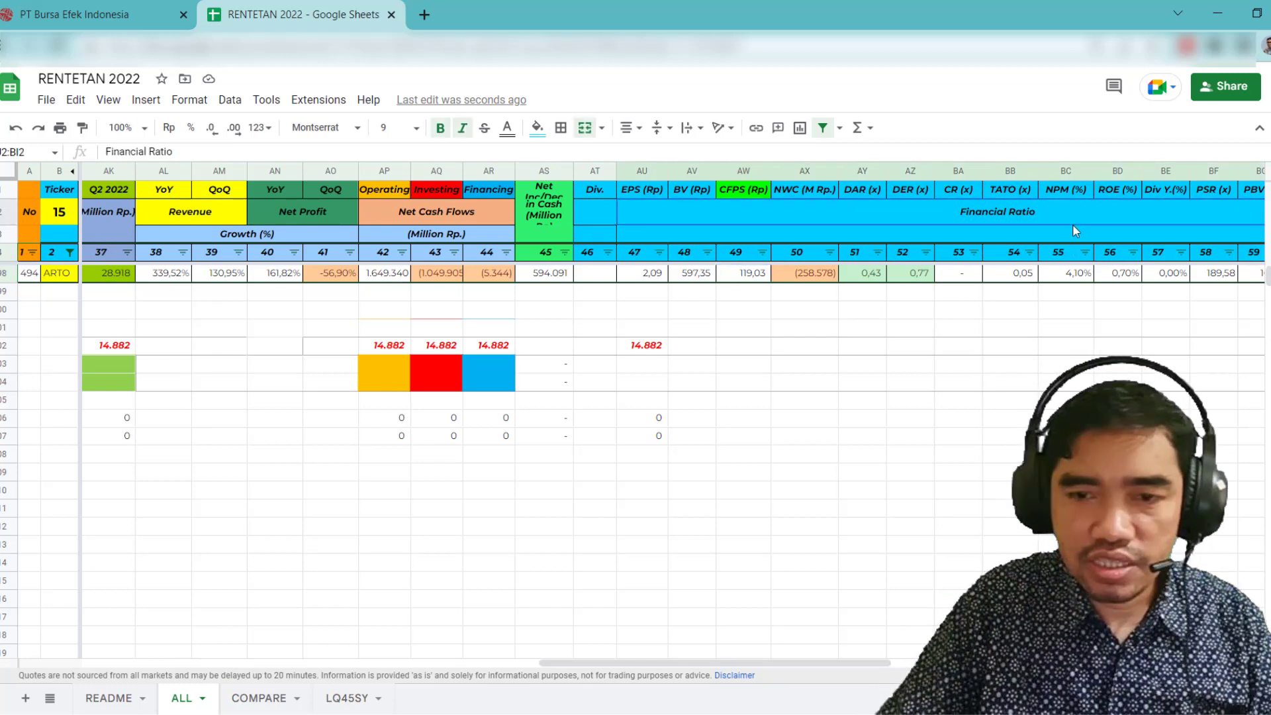
{"action": "left_click", "coordinate": [1068, 275]}
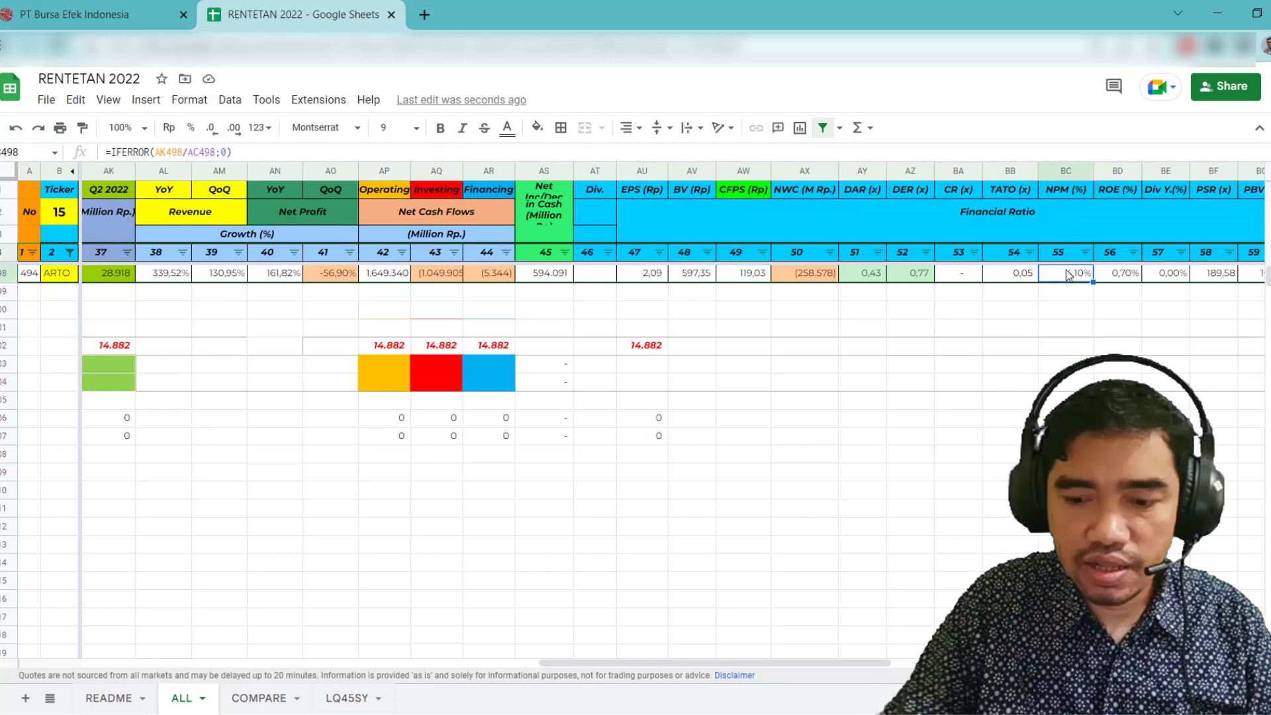
Review the ARTO row's ratio, valuation, market cap, IPO date and index columns, returning to the start of the row
{"action": "key", "text": "Right"}
{"action": "key", "text": "Right"}
{"action": "key", "text": "Right"}
{"action": "key", "text": "Right"}
{"action": "key", "text": "Right"}
{"action": "key", "text": "Right"}
{"action": "key", "text": "Right"}
{"action": "key", "text": "Right"}
{"action": "key", "text": "Right"}
{"action": "key", "text": "Right"}
{"action": "key", "text": "Right"}
{"action": "key", "text": "Right"}
{"action": "key", "text": "Right"}
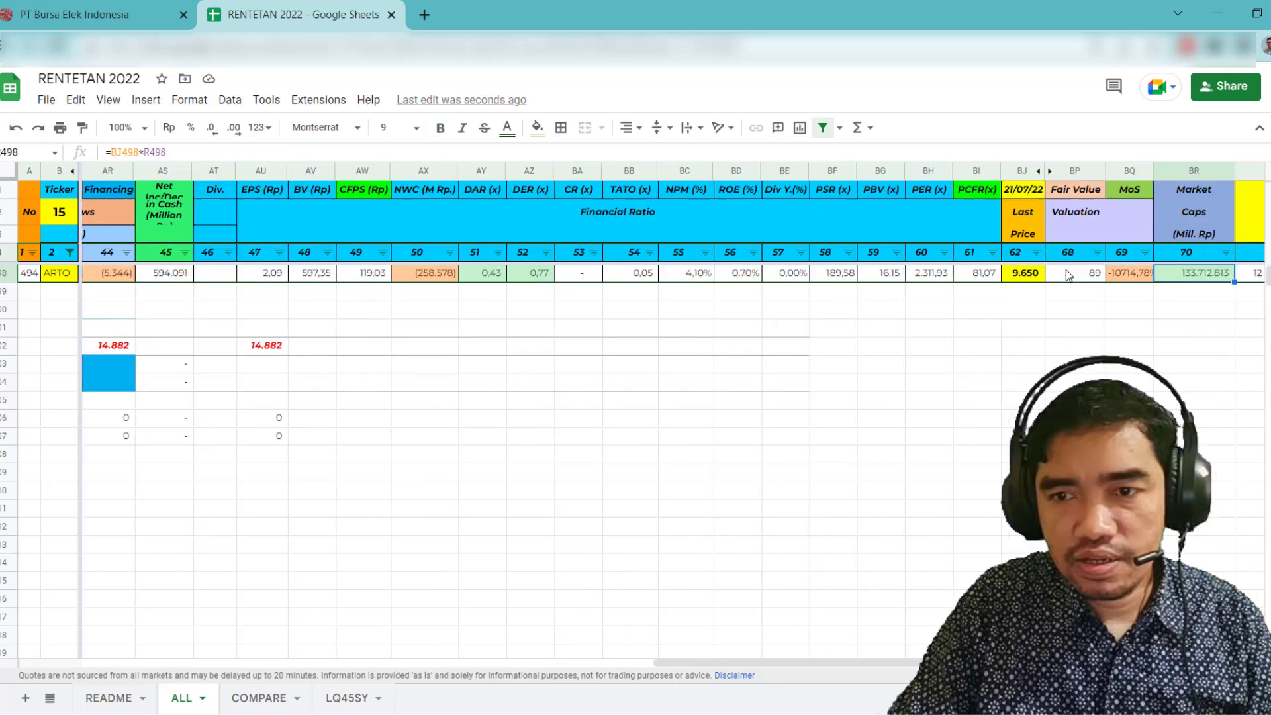
{"action": "key", "text": "Right"}
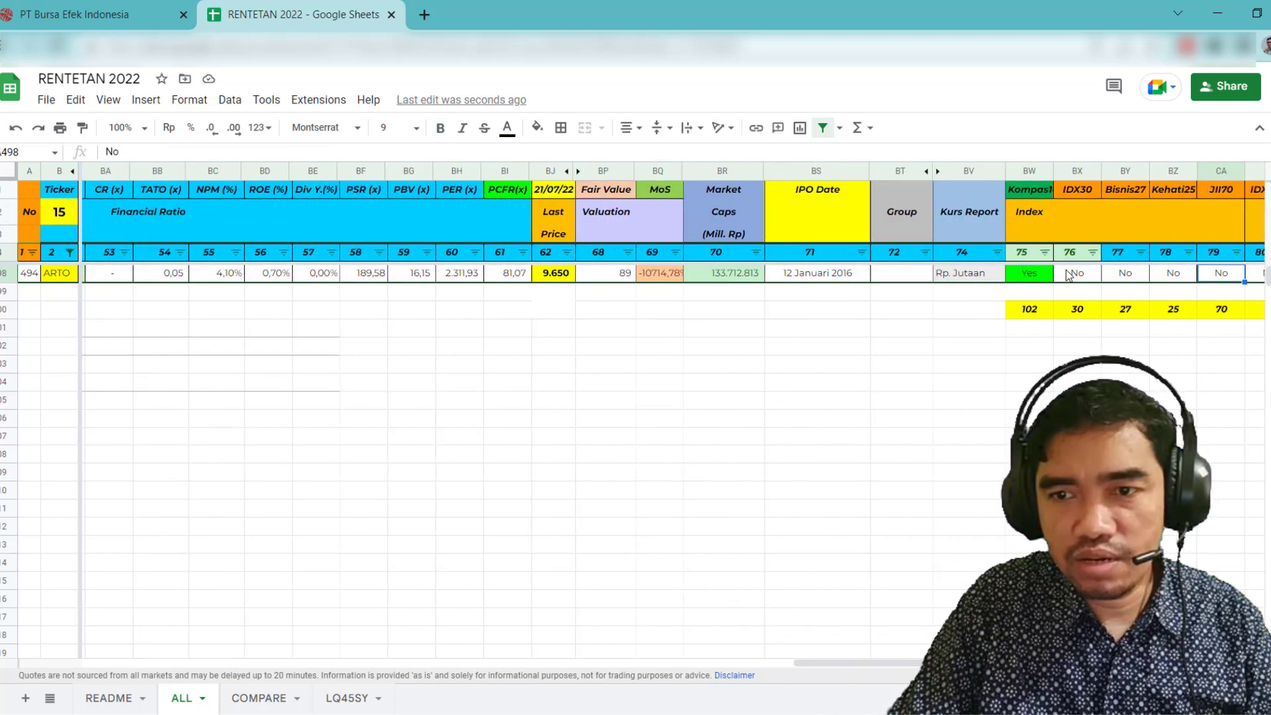
{"action": "key", "text": "Left"}
{"action": "key", "text": "Left"}
{"action": "key", "text": "Left"}
{"action": "key", "text": "Left"}
{"action": "key", "text": "Left"}
{"action": "key", "text": "Left"}
{"action": "key", "text": "Left"}
{"action": "key", "text": "Left"}
{"action": "key", "text": "Left"}
{"action": "key", "text": "Left"}
{"action": "key", "text": "Left"}
{"action": "key", "text": "Left"}
{"action": "key", "text": "Left"}
{"action": "key", "text": "Left"}
{"action": "key", "text": "Left"}
{"action": "key", "text": "Left"}
{"action": "key", "text": "Left"}
{"action": "key", "text": "Left"}
{"action": "key", "text": "Left"}
{"action": "key", "text": "Left"}
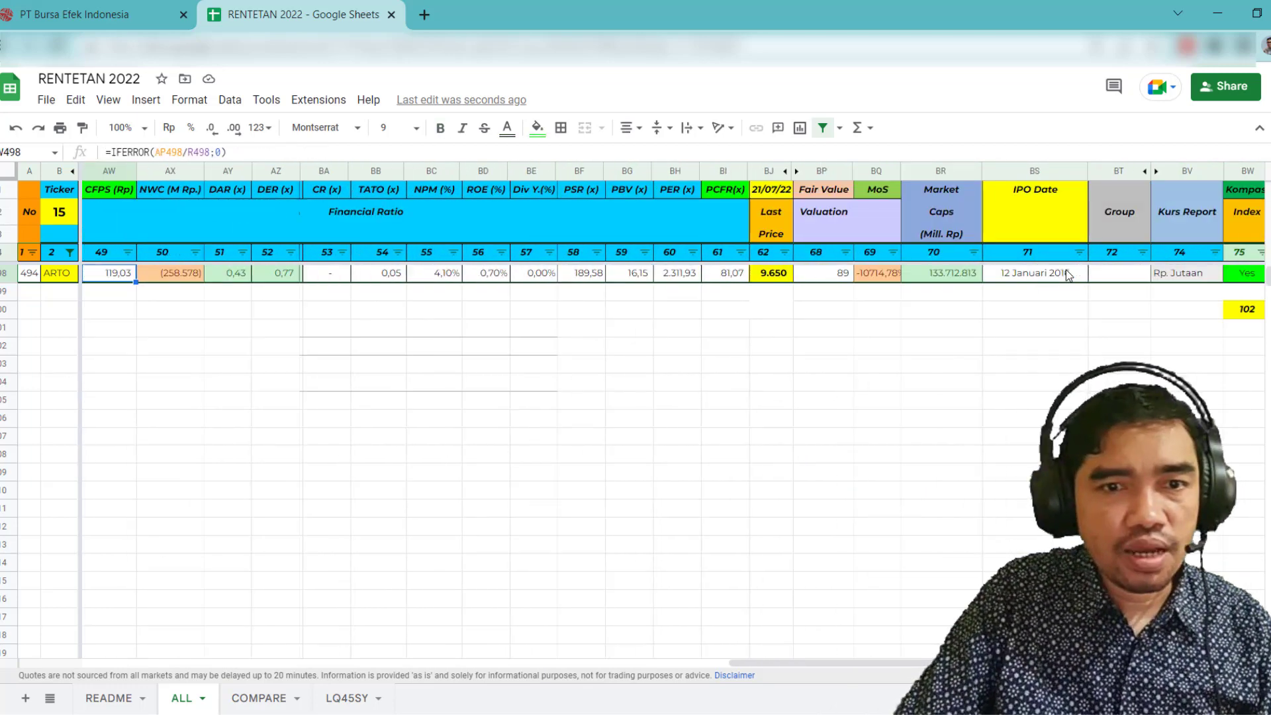
{"action": "key", "text": "Left"}
{"action": "key", "text": "Left"}
{"action": "key", "text": "Left"}
{"action": "key", "text": "Left"}
{"action": "key", "text": "Left"}
{"action": "key", "text": "Left"}
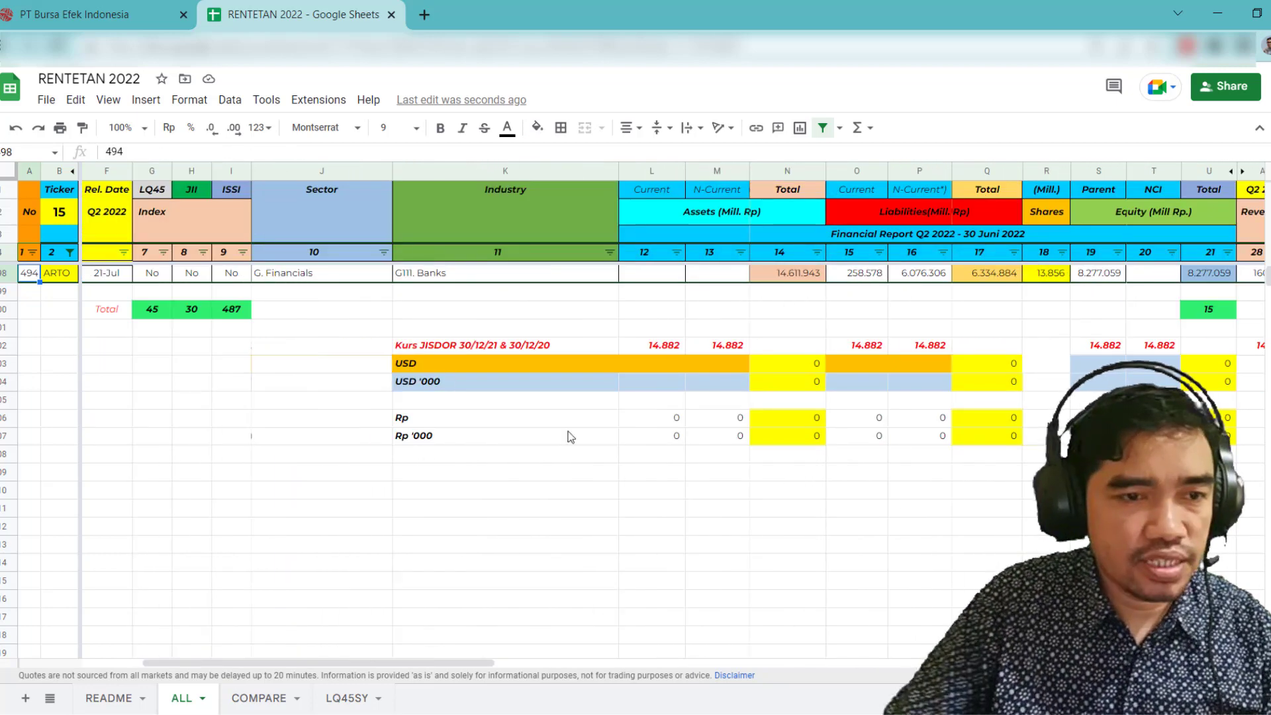
Read the column descriptions on the README sheet, checking back against the ALL sheet
{"action": "left_click", "coordinate": [111, 698]}
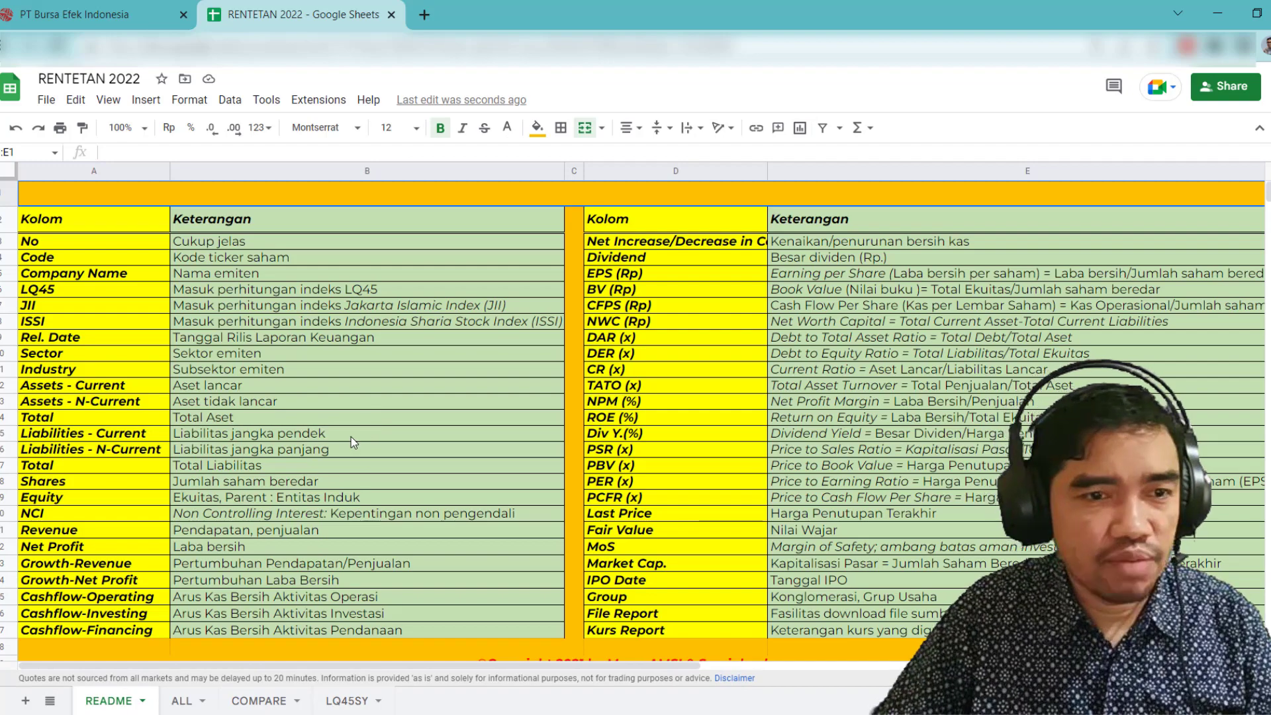
{"action": "scroll", "coordinate": [351, 435], "scroll_direction": "down", "scroll_amount": 3}
{"action": "scroll", "coordinate": [97, 217], "scroll_direction": "up", "scroll_amount": 3}
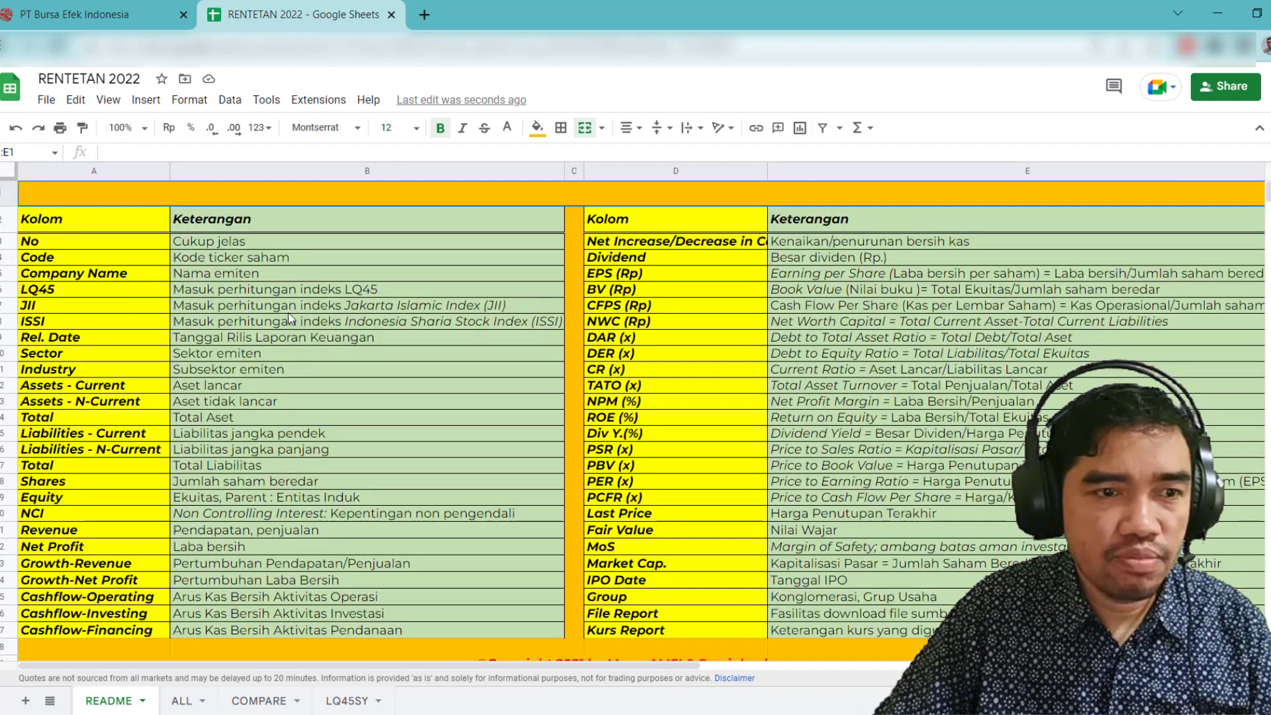
{"action": "left_click", "coordinate": [177, 702]}
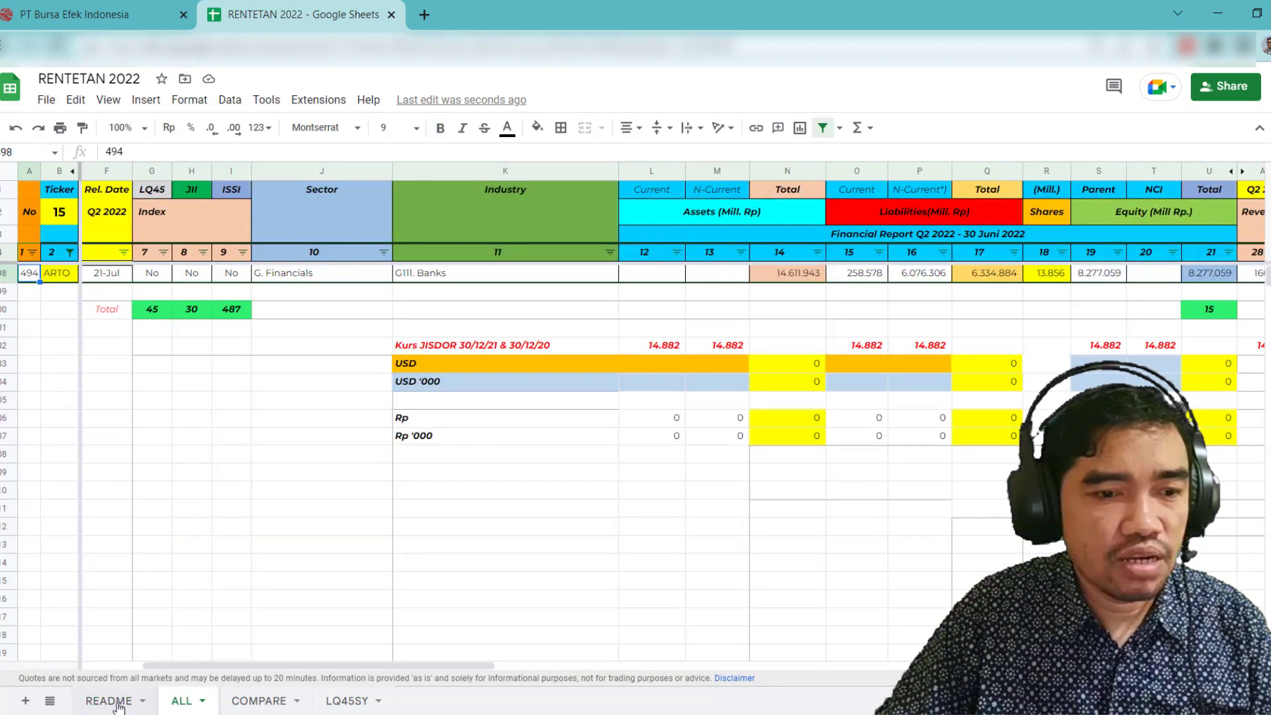
{"action": "left_click", "coordinate": [108, 701]}
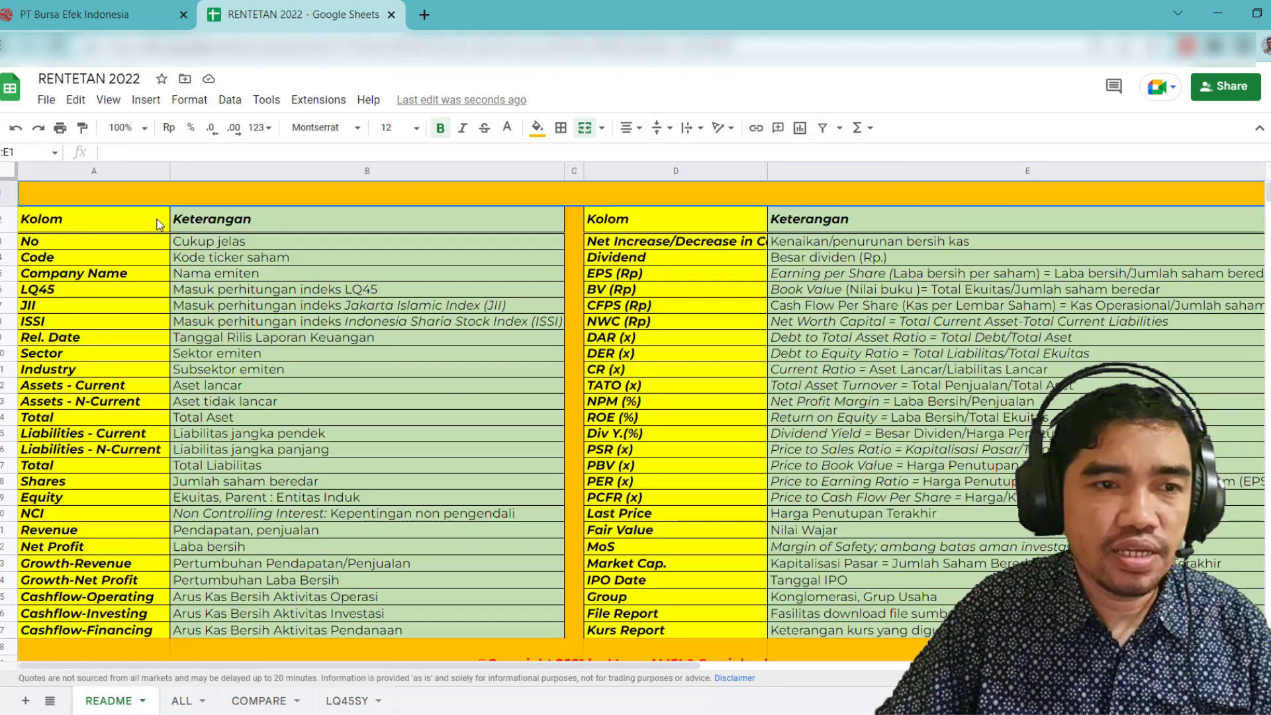
Set the first stock code on the COMPARE sheet to ARTO
{"action": "left_click", "coordinate": [261, 697]}
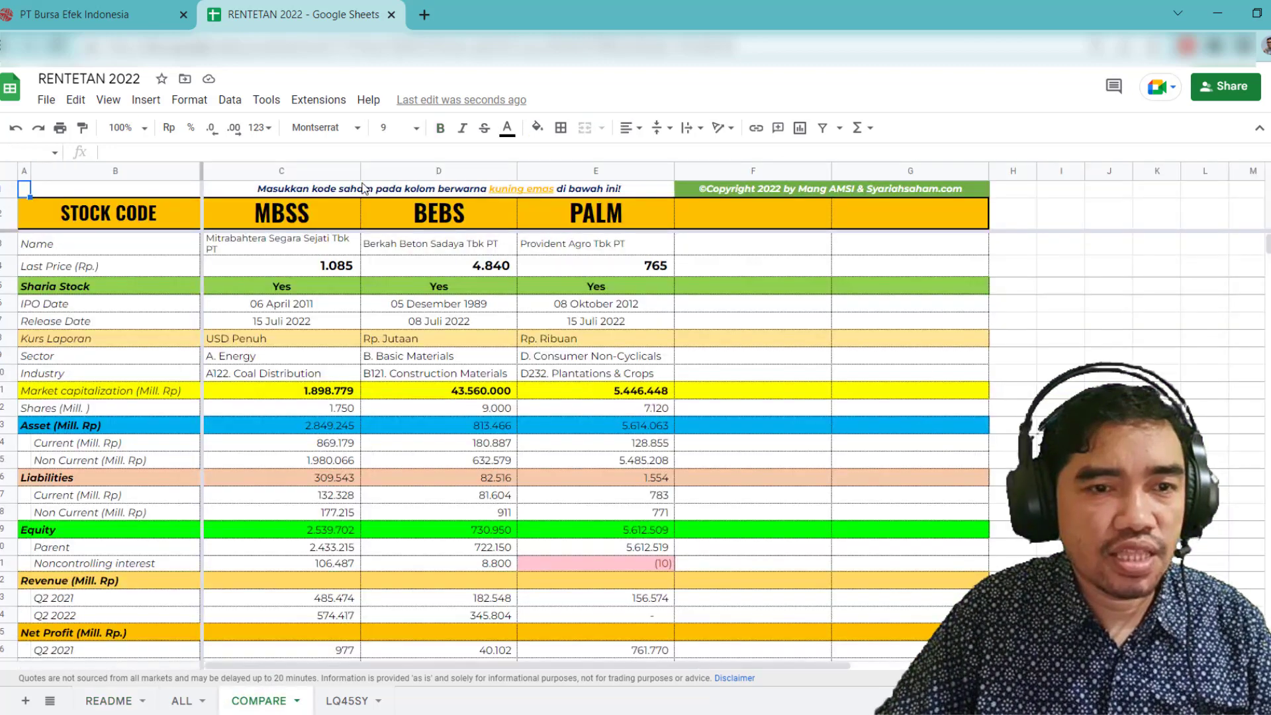
{"action": "left_click", "coordinate": [340, 217]}
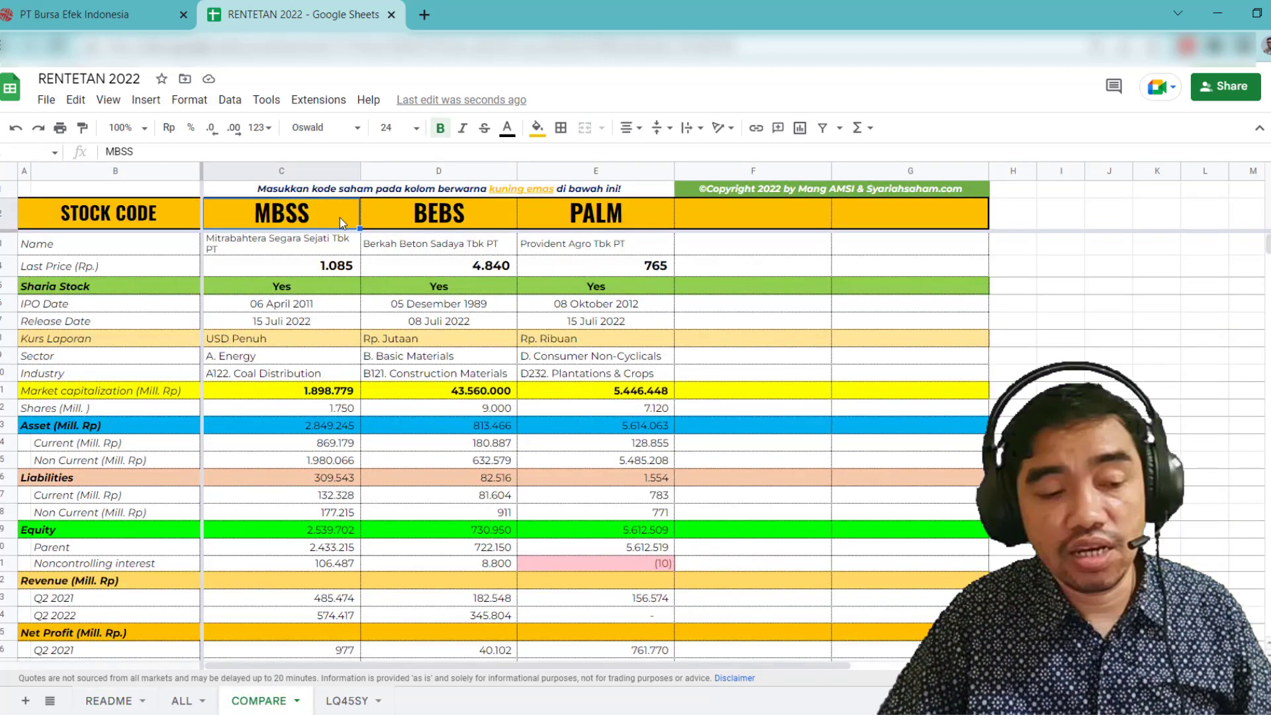
{"action": "type", "text": "ARTO"}
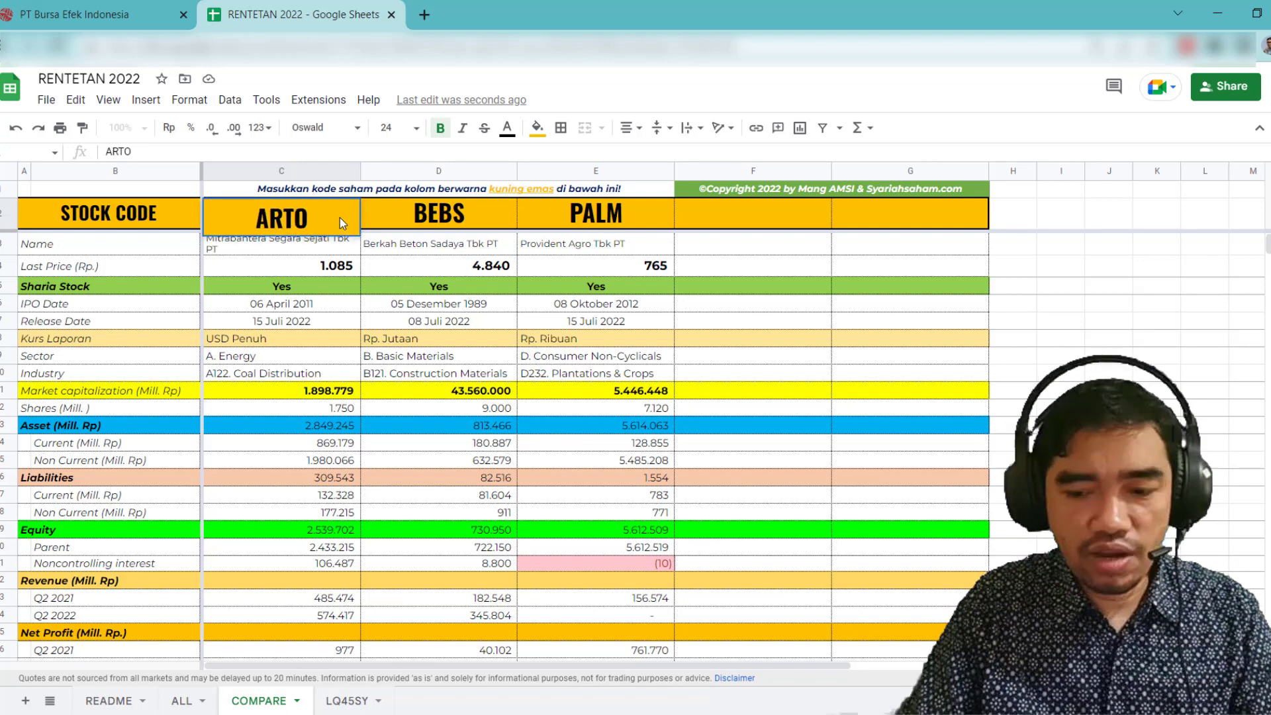
{"action": "key", "text": "Tab"}
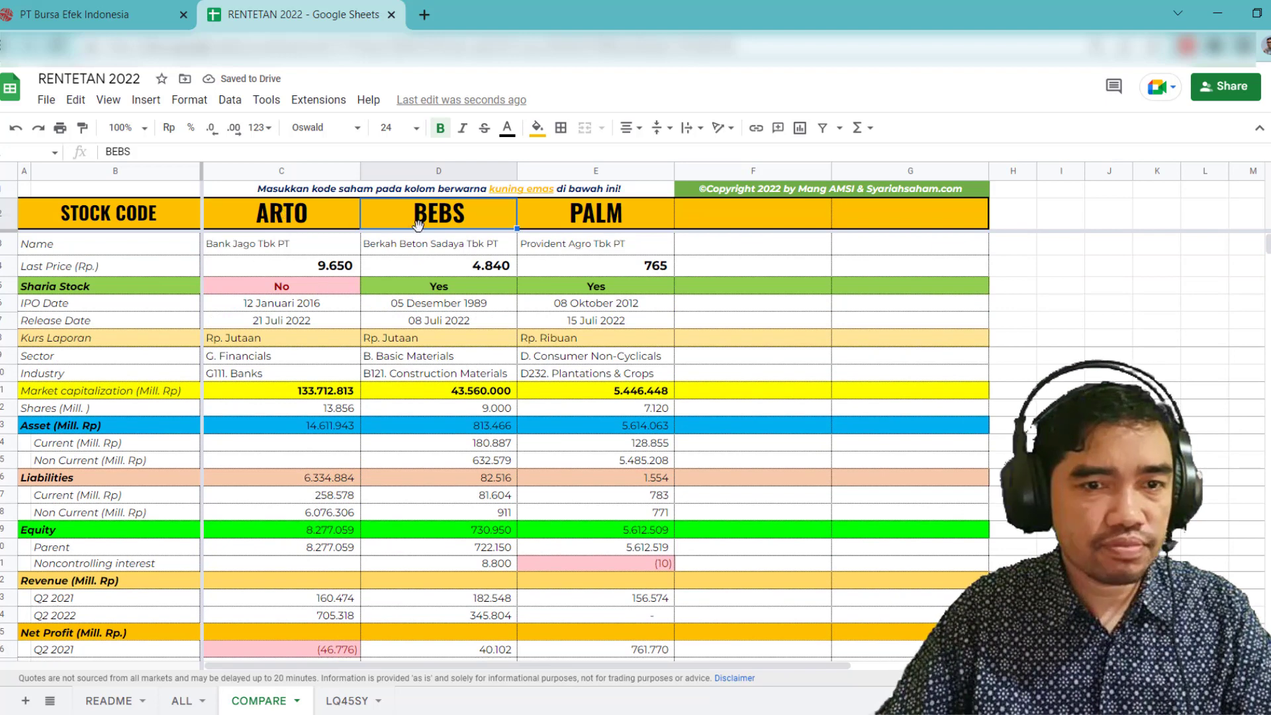
Change the COMPARE sheet's first stock code to NIKL
{"action": "left_click", "coordinate": [255, 228]}
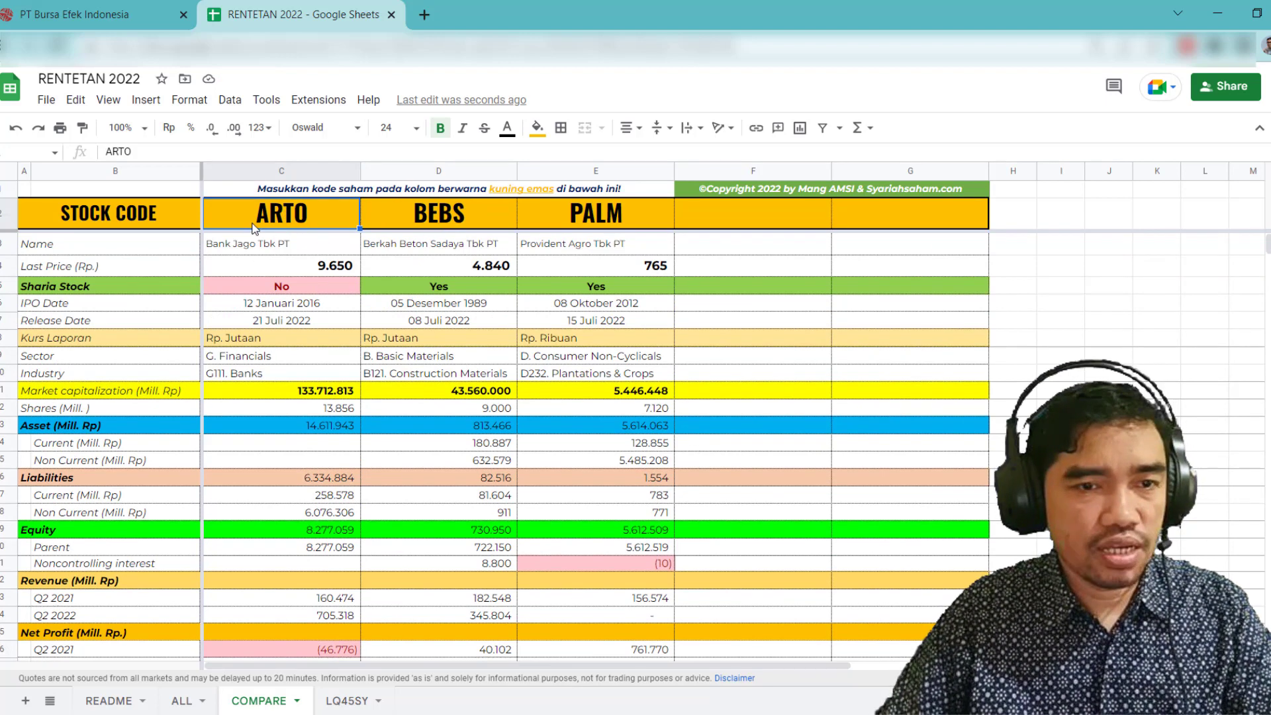
{"action": "type", "text": "NIKL"}
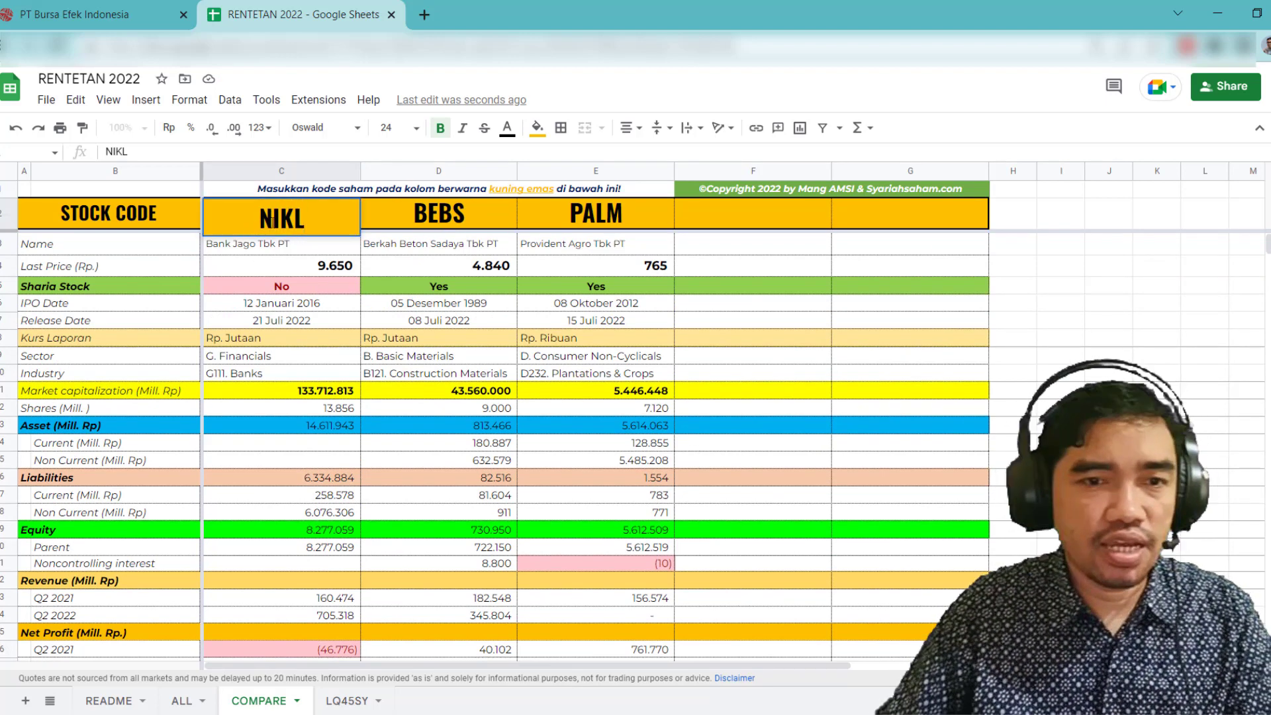
{"action": "left_click", "coordinate": [444, 224]}
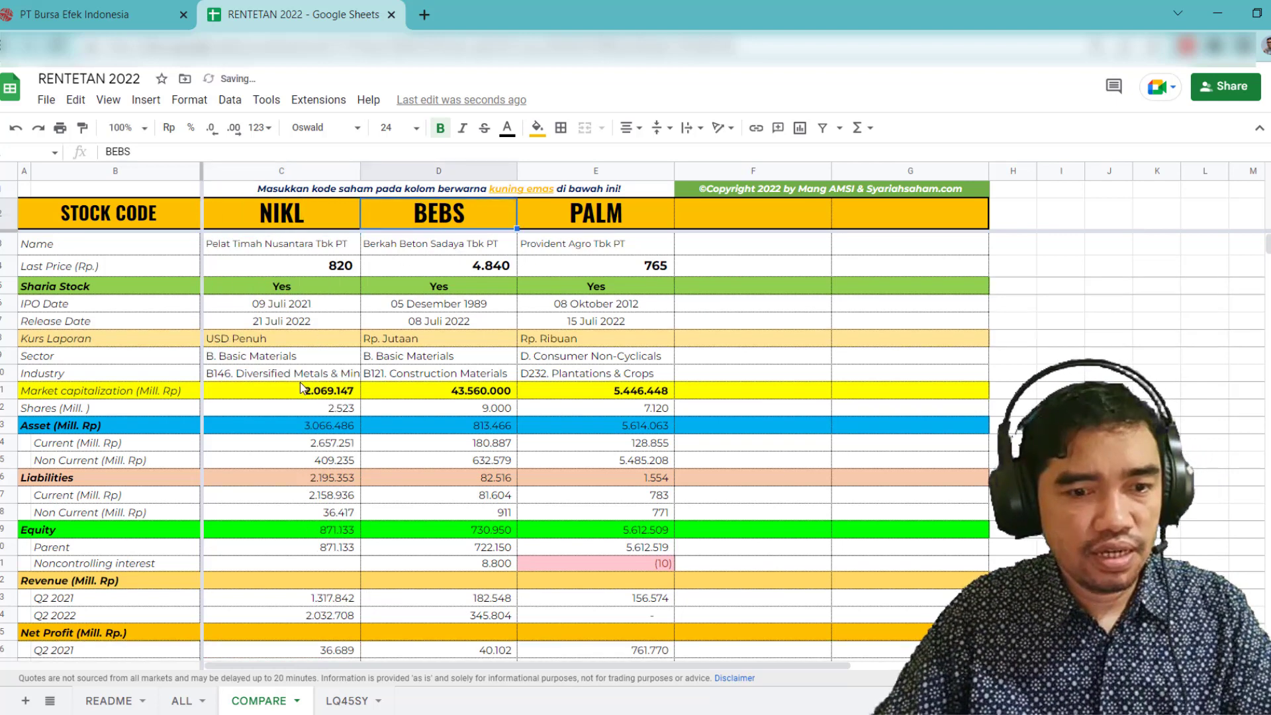
Examine NIKL's figures beside BEBS and PALM, from market capitalization through growth, cash flow, ratios and fair value
{"action": "scroll", "coordinate": [301, 388], "scroll_direction": "down", "scroll_amount": 2}
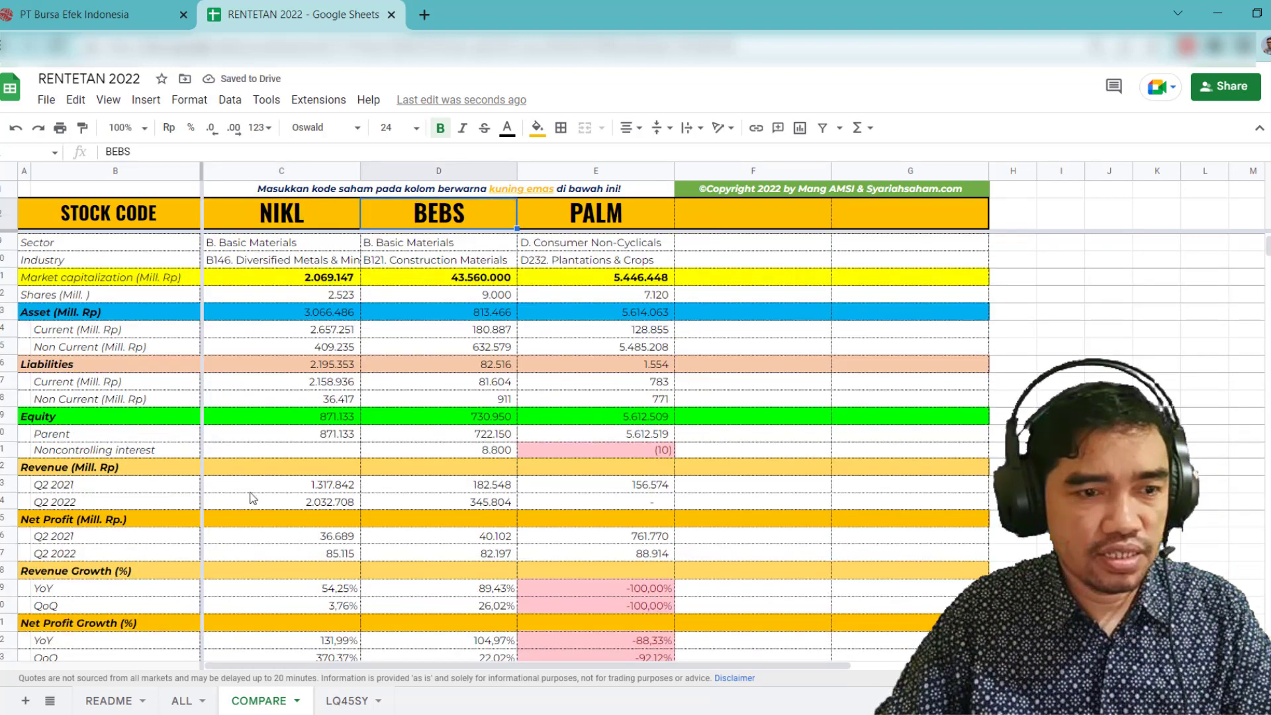
{"action": "scroll", "coordinate": [314, 500], "scroll_direction": "down", "scroll_amount": 2}
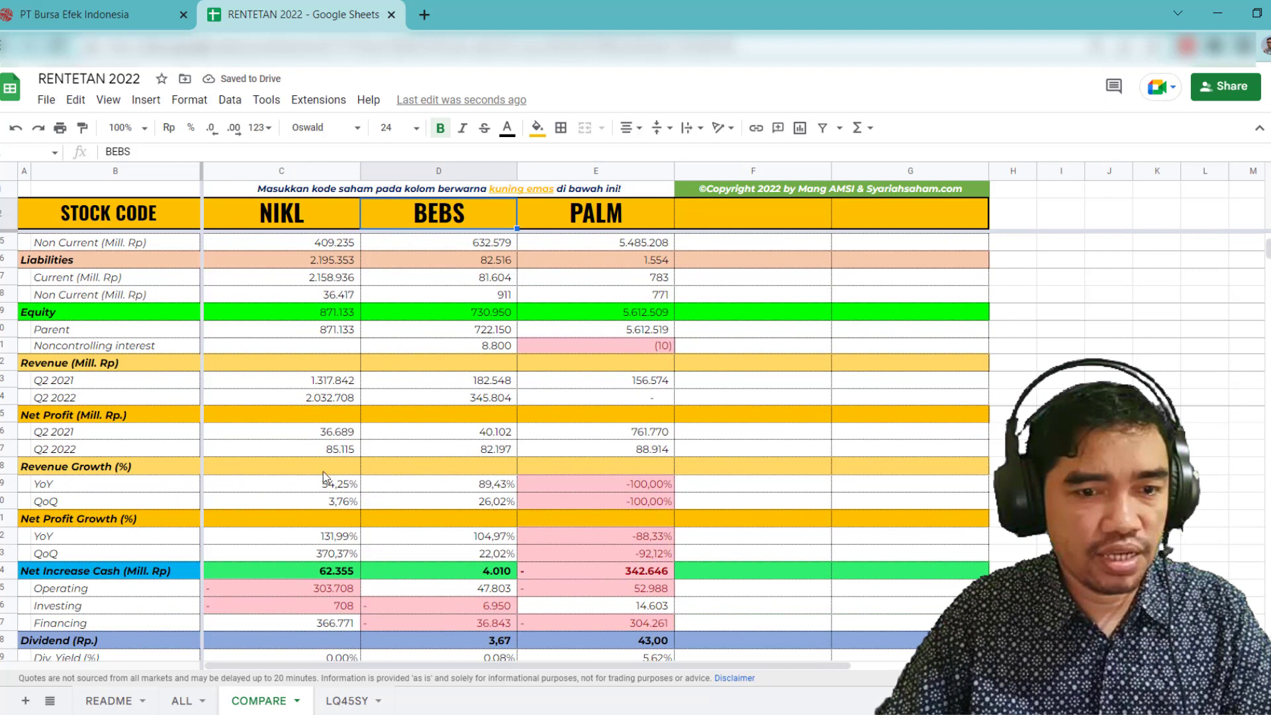
{"action": "scroll", "coordinate": [311, 496], "scroll_direction": "down", "scroll_amount": 5}
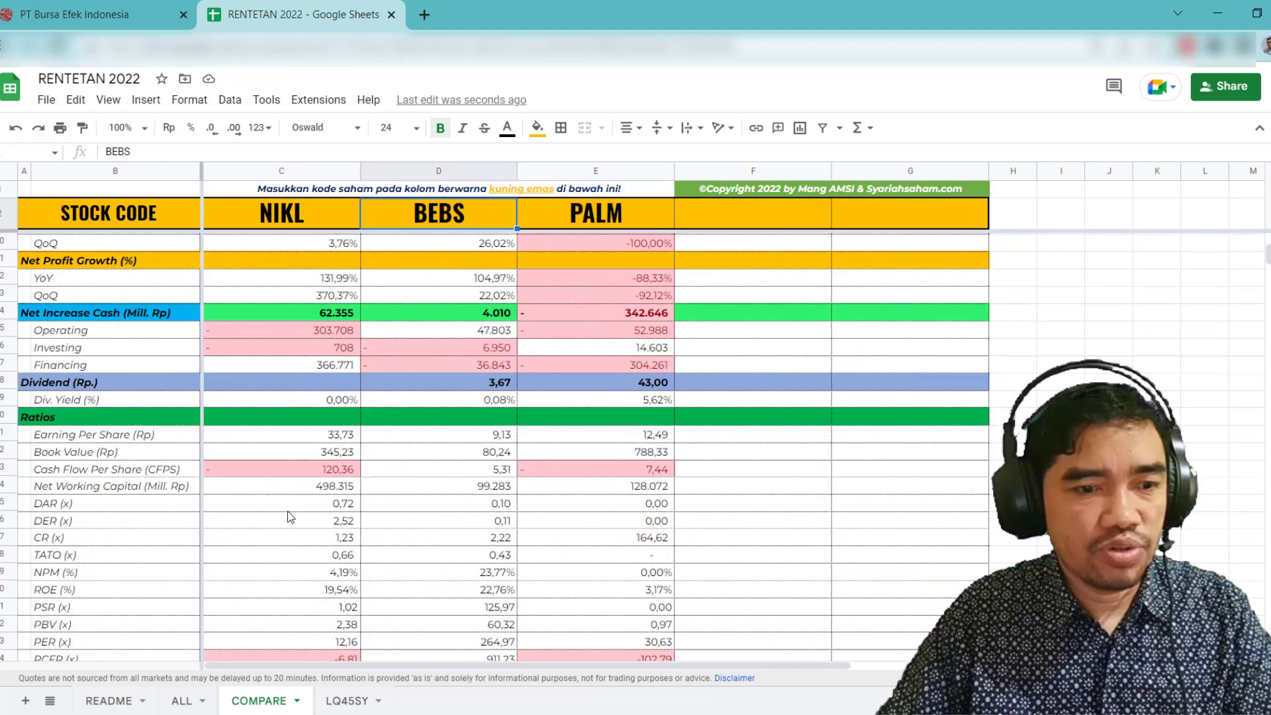
{"action": "scroll", "coordinate": [291, 529], "scroll_direction": "down", "scroll_amount": 3}
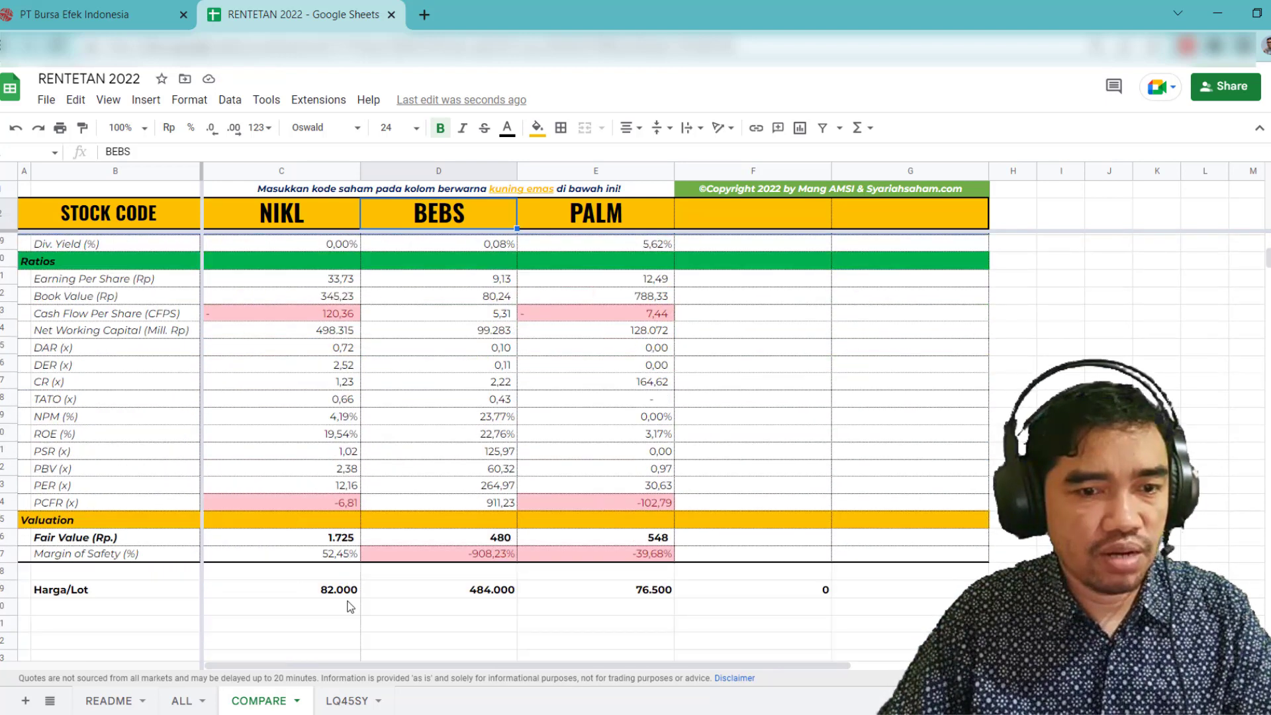
{"action": "scroll", "coordinate": [442, 416], "scroll_direction": "up", "scroll_amount": 10}
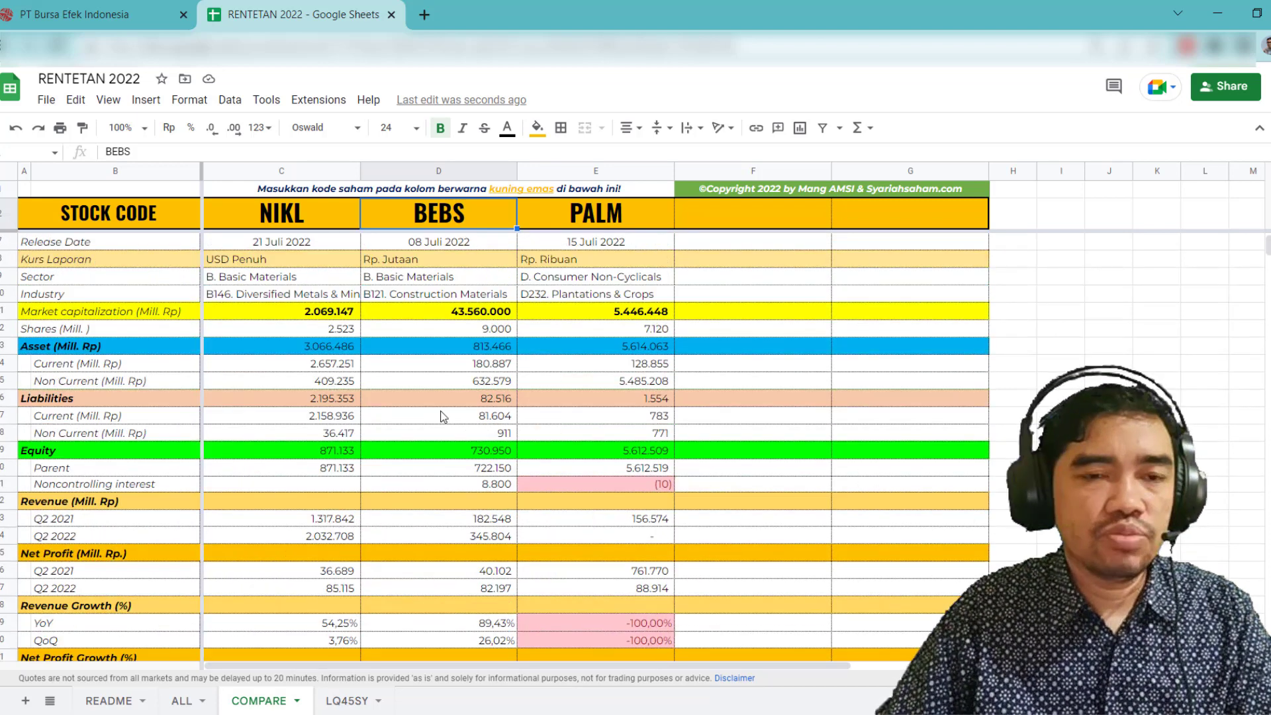
{"action": "scroll", "coordinate": [460, 237], "scroll_direction": "up", "scroll_amount": 2}
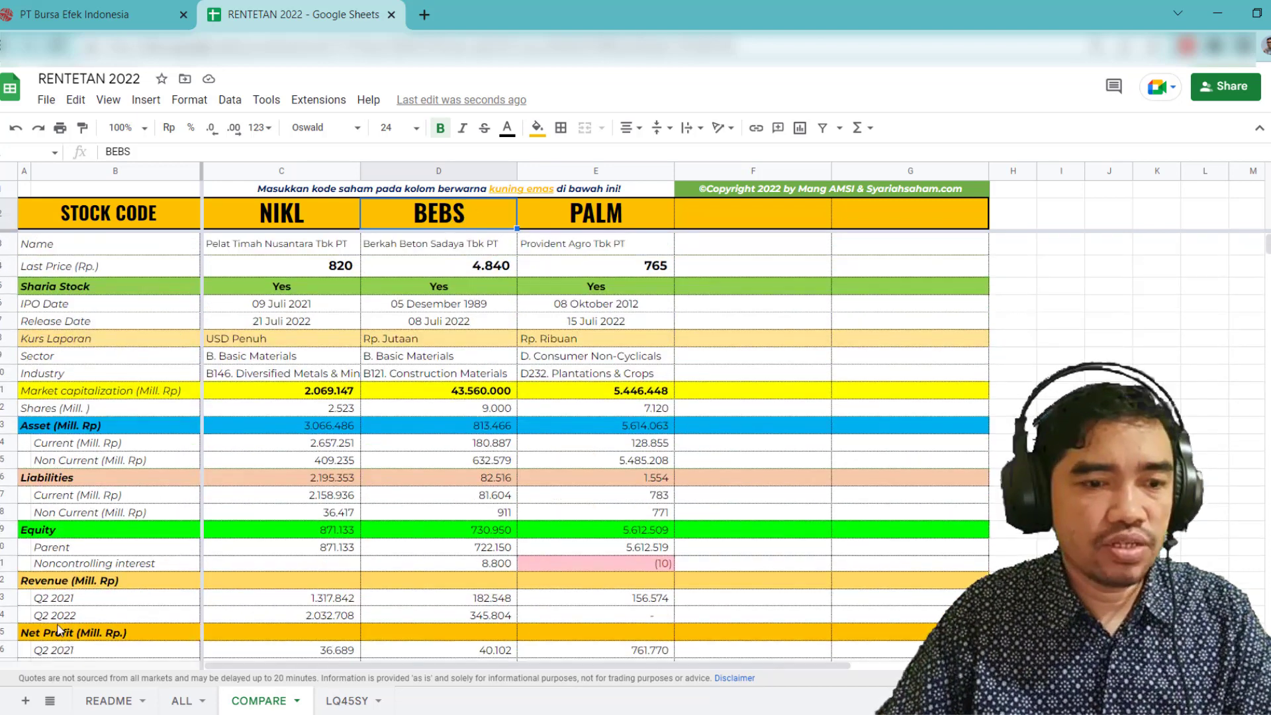
Reset the Ticker column's filter on the ALL sheet so that every ticker is selected
{"action": "left_click", "coordinate": [182, 700]}
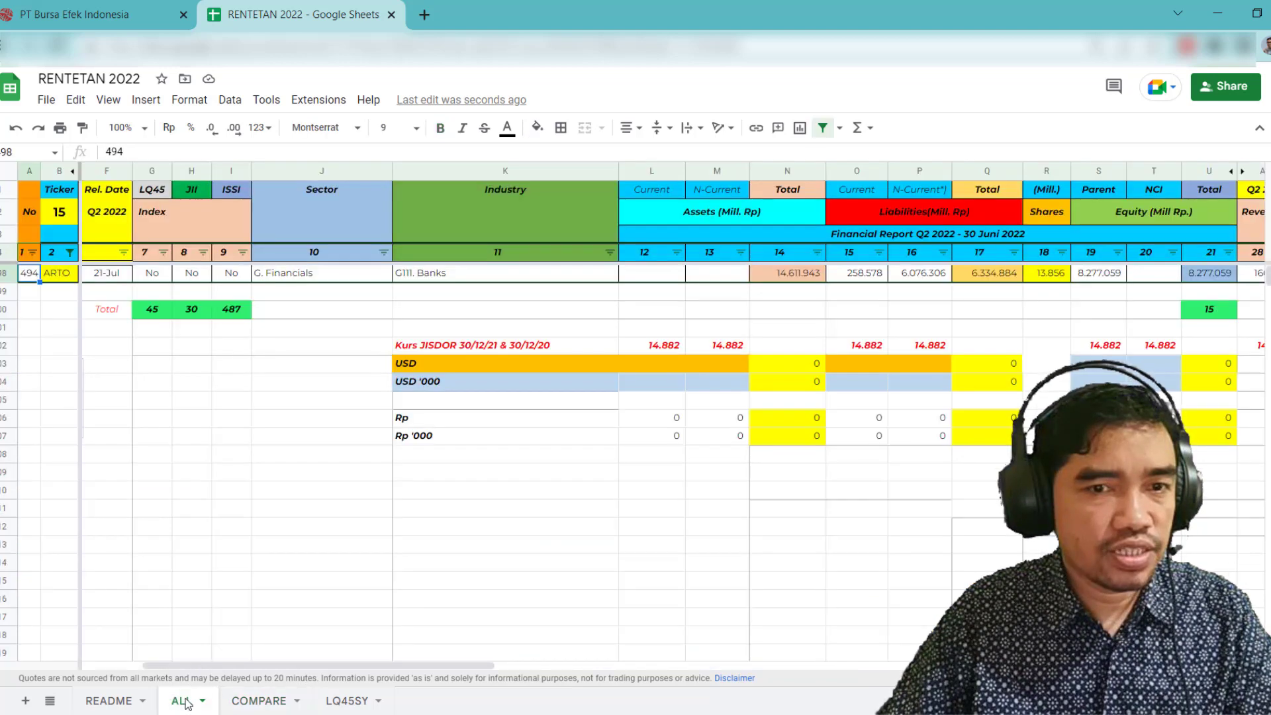
{"action": "left_click", "coordinate": [63, 215]}
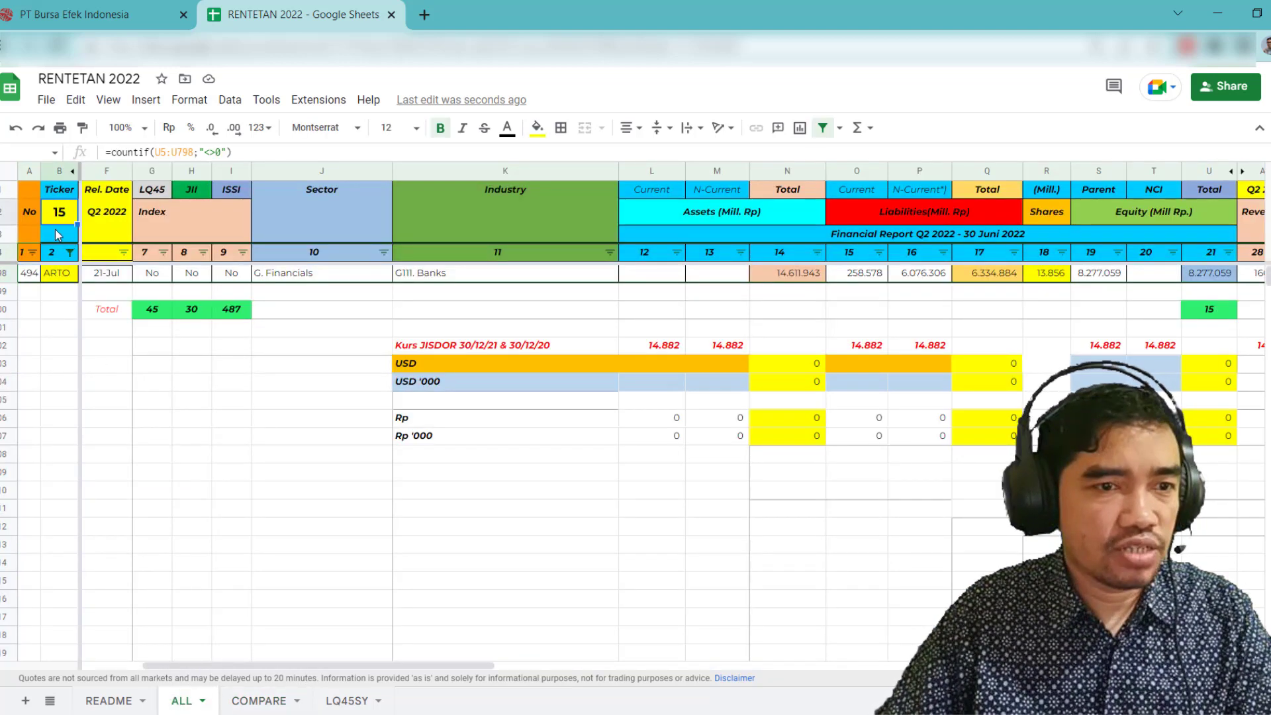
{"action": "left_click", "coordinate": [2, 254]}
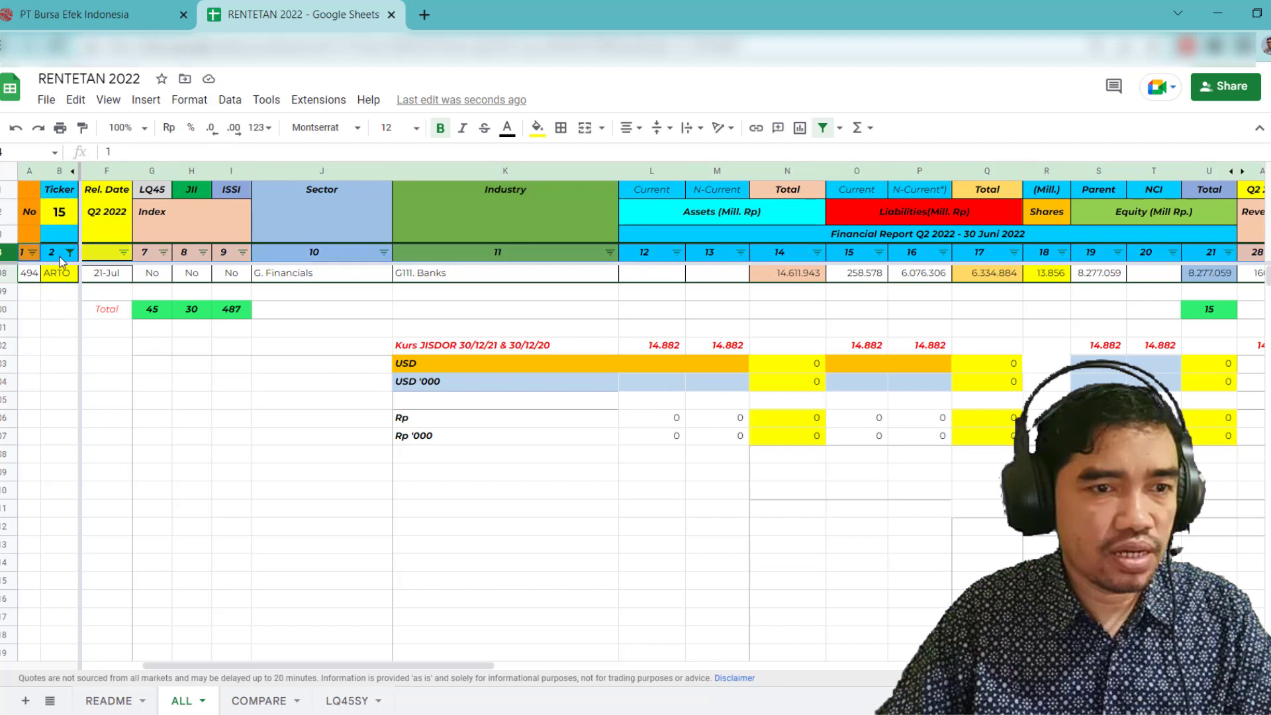
{"action": "left_click", "coordinate": [69, 253]}
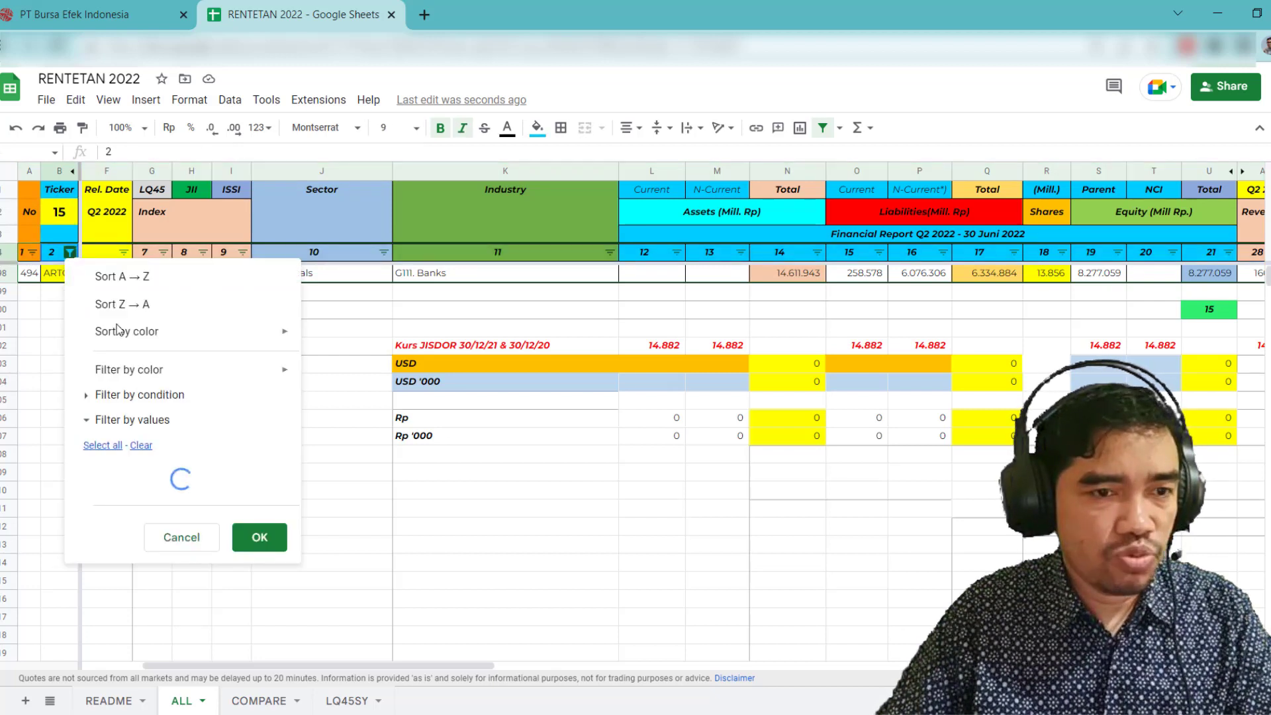
{"action": "left_click", "coordinate": [118, 446]}
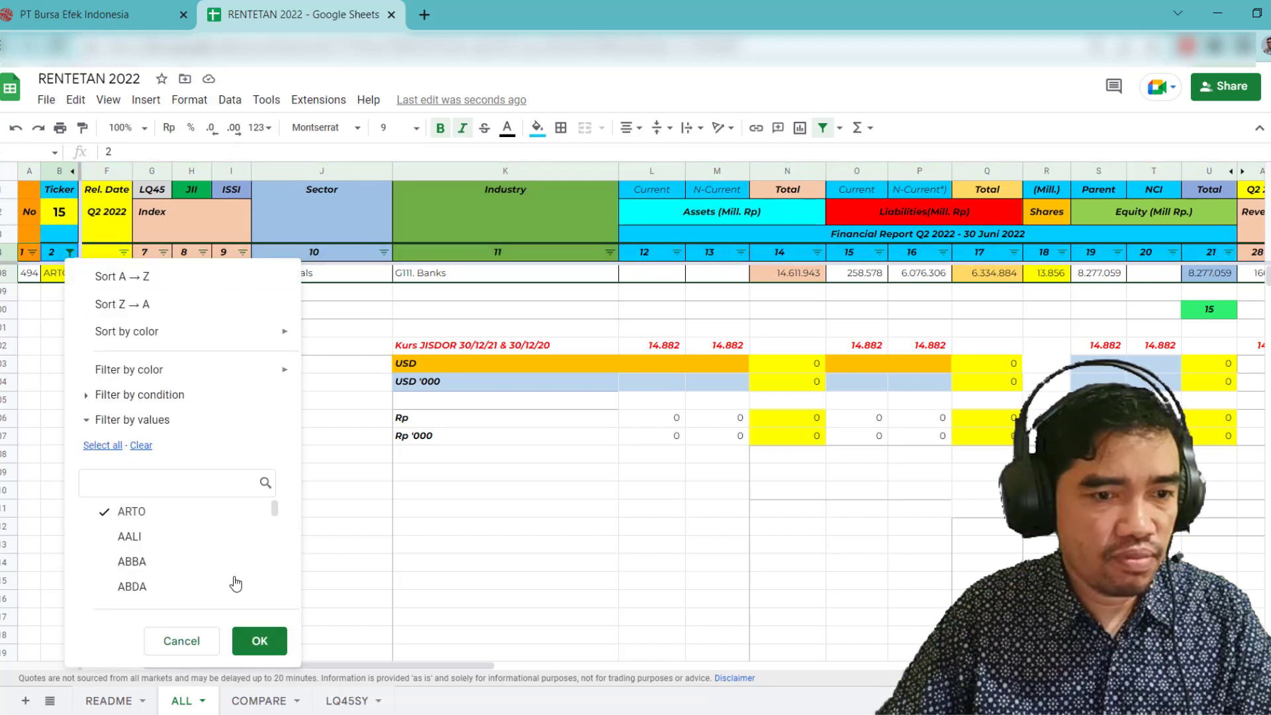
{"action": "left_click", "coordinate": [260, 643]}
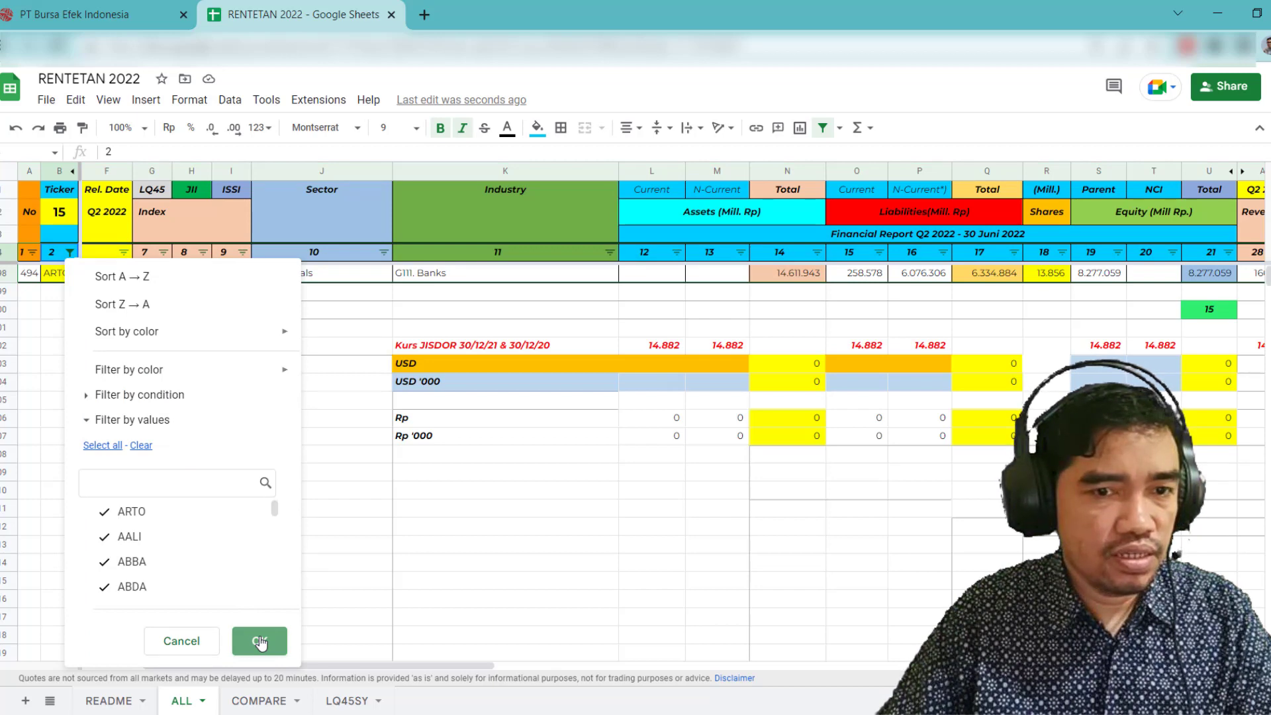
Filter the ALL sheet's Rel. Date Q2 2022 column to exclude blanks, keeping only companies with a release date
{"action": "scroll", "coordinate": [104, 349], "scroll_direction": "up", "scroll_amount": 10}
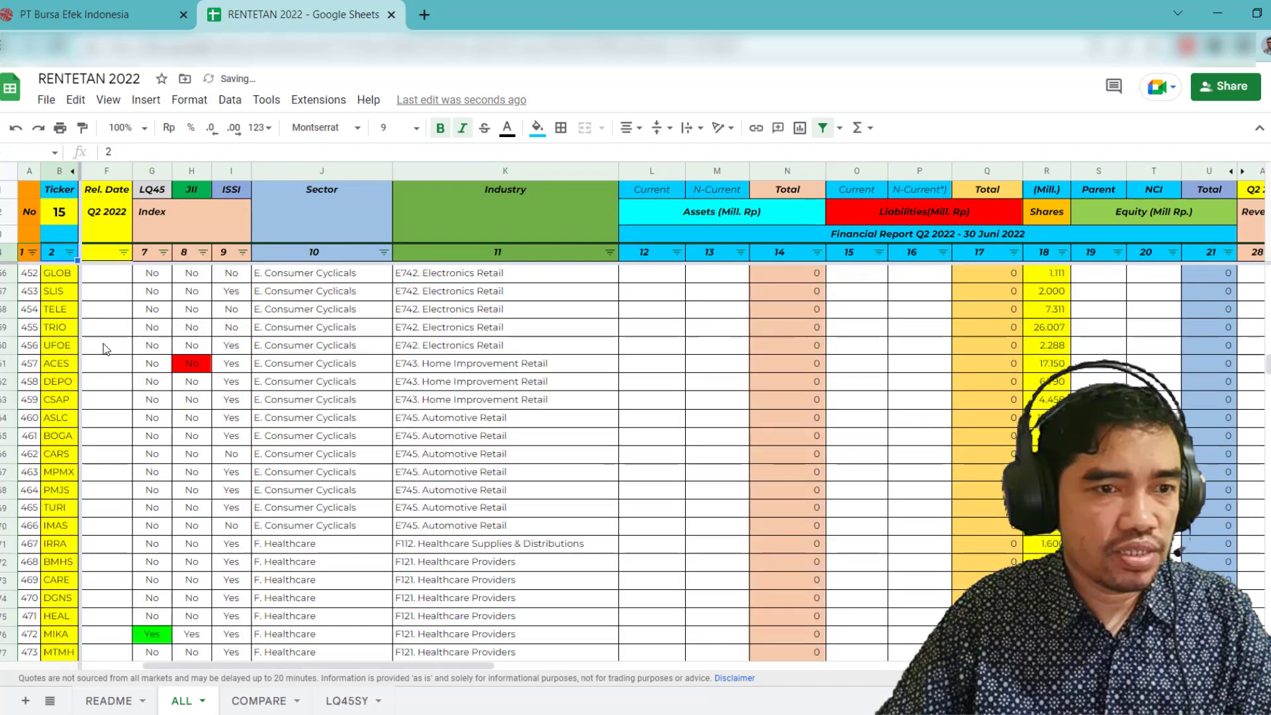
{"action": "scroll", "coordinate": [104, 349], "scroll_direction": "up", "scroll_amount": 2}
{"action": "scroll", "coordinate": [69, 332], "scroll_direction": "up", "scroll_amount": 2}
{"action": "left_click", "coordinate": [69, 333]}
{"action": "scroll", "coordinate": [68, 332], "scroll_direction": "up", "scroll_amount": 3}
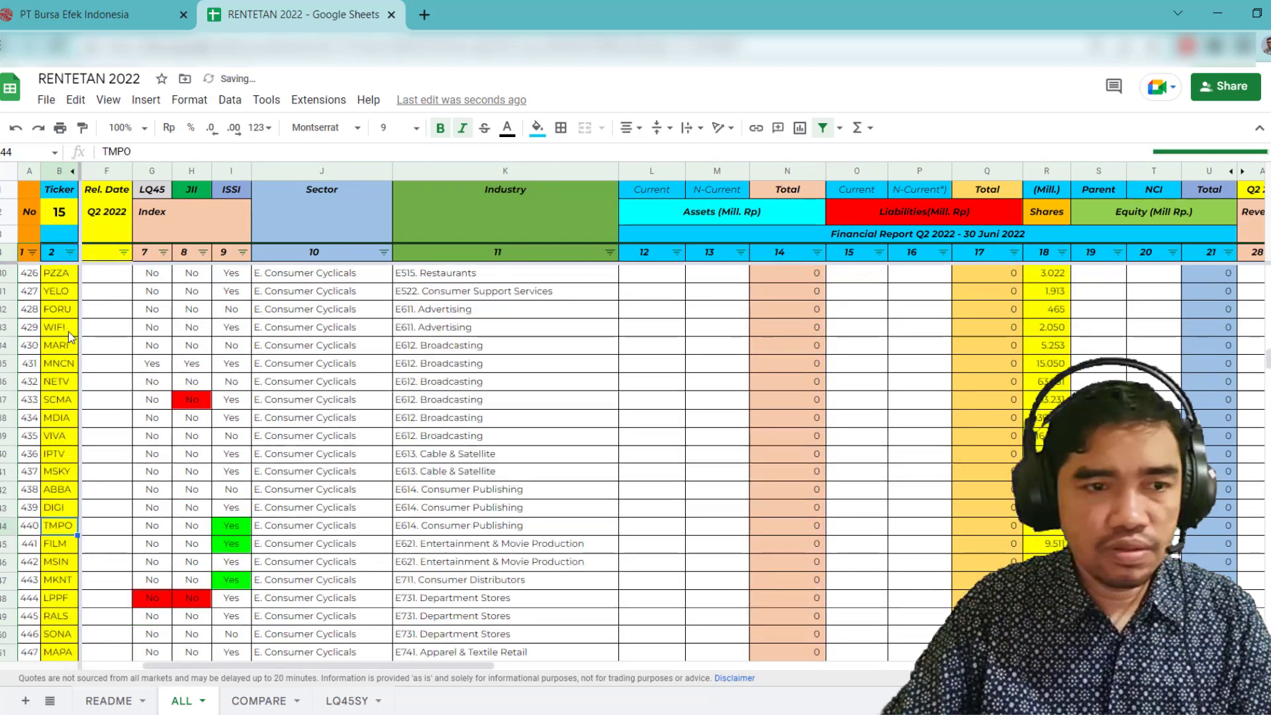
{"action": "key", "text": "Right"}
{"action": "scroll", "coordinate": [317, 254], "scroll_direction": "up", "scroll_amount": 4}
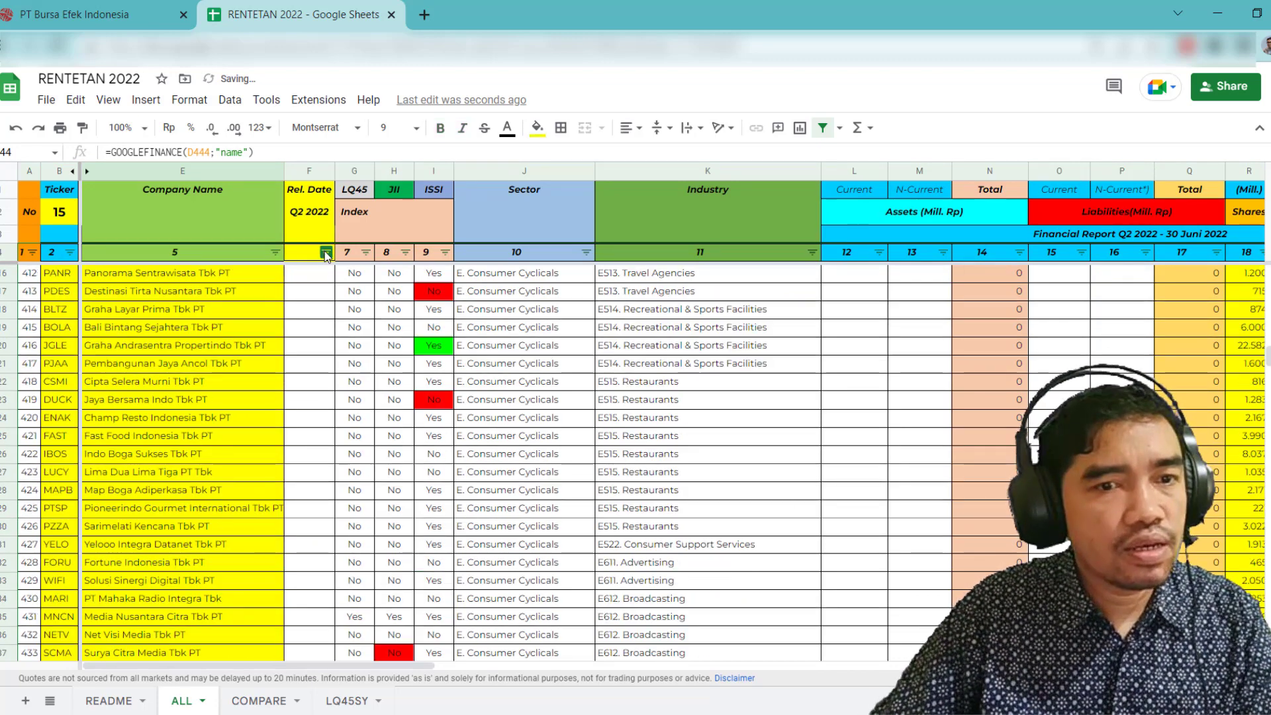
{"action": "left_click", "coordinate": [325, 253]}
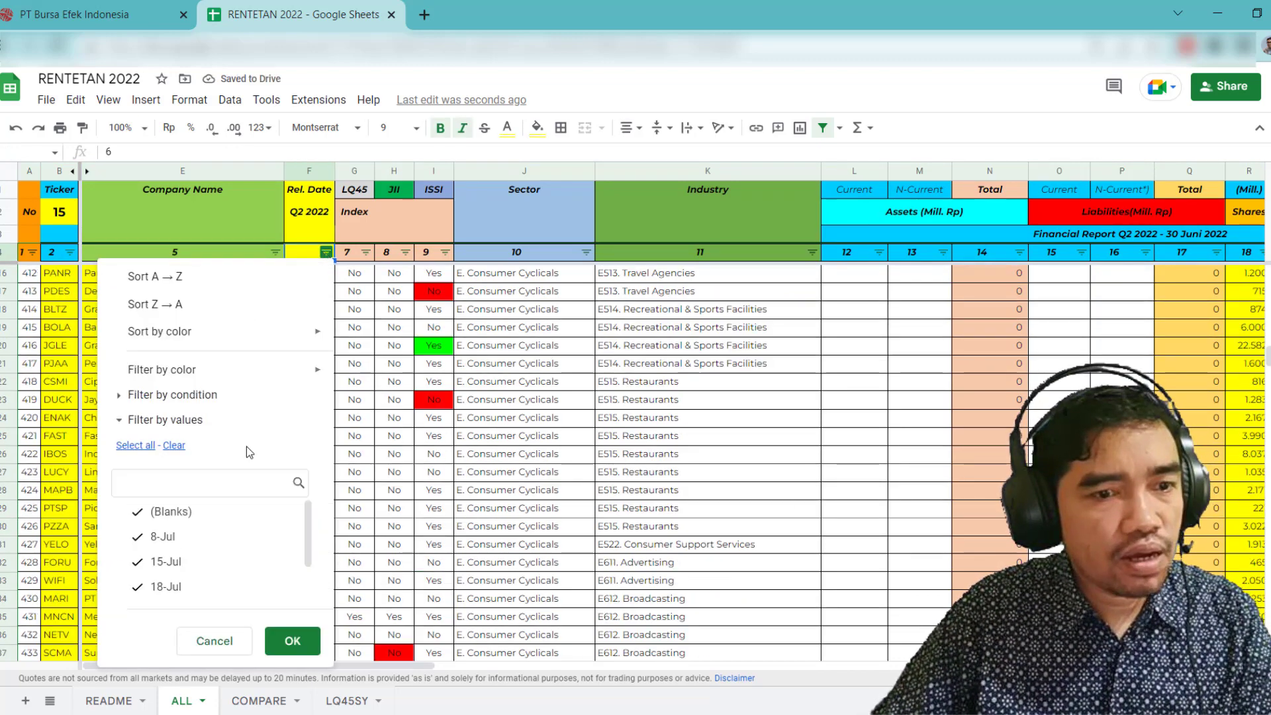
{"action": "left_click", "coordinate": [177, 520]}
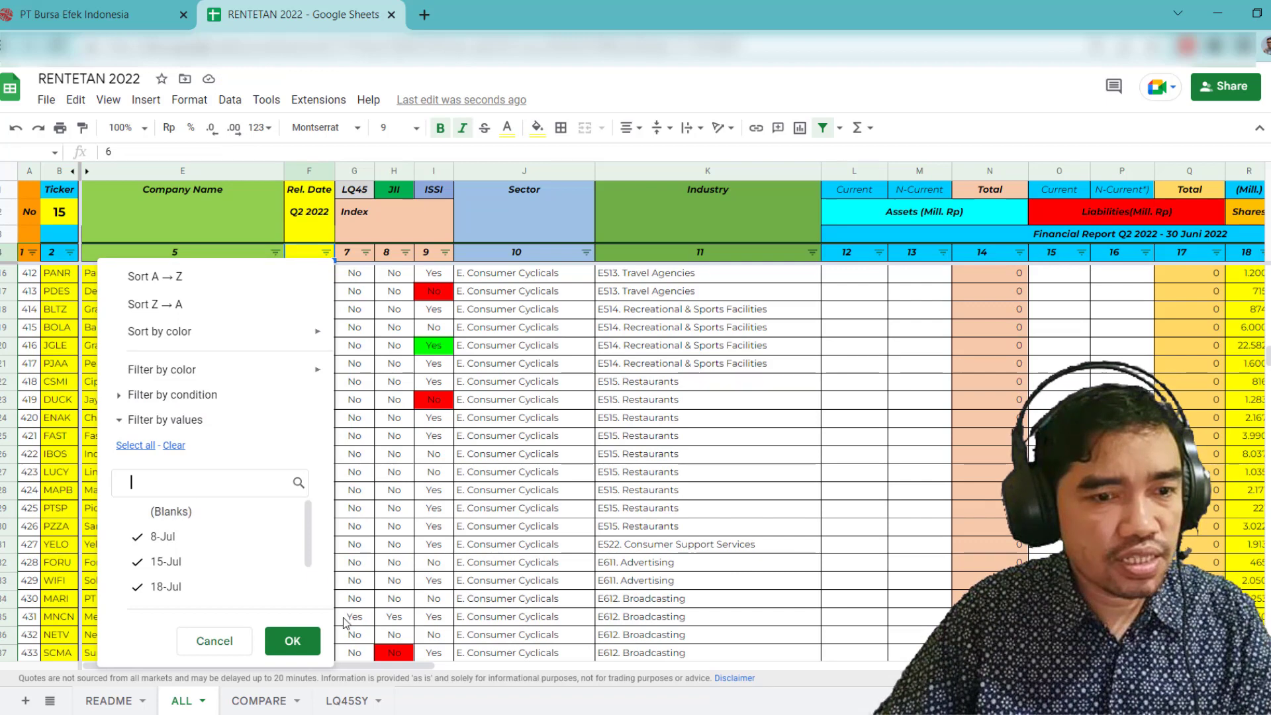
{"action": "left_click", "coordinate": [301, 643]}
{"action": "scroll", "coordinate": [313, 404], "scroll_direction": "up", "scroll_amount": 3}
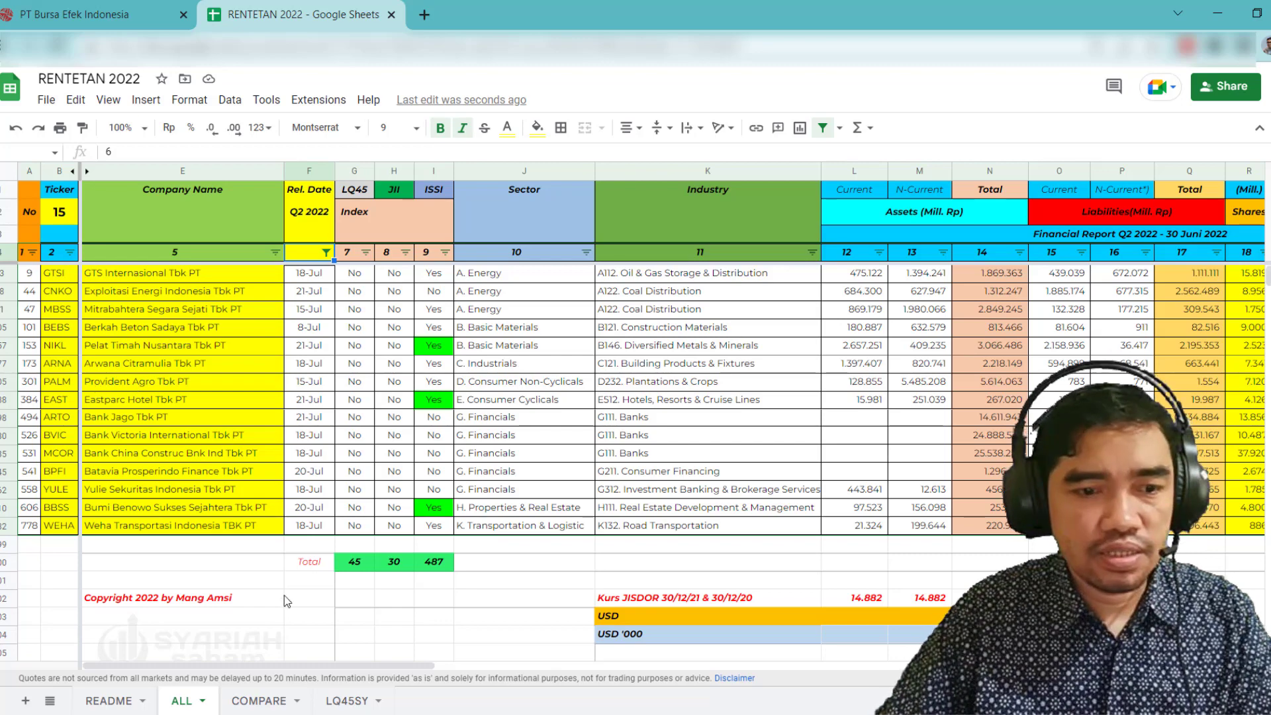
Change the second stock code on the COMPARE sheet to ARNA
{"action": "left_click", "coordinate": [275, 700]}
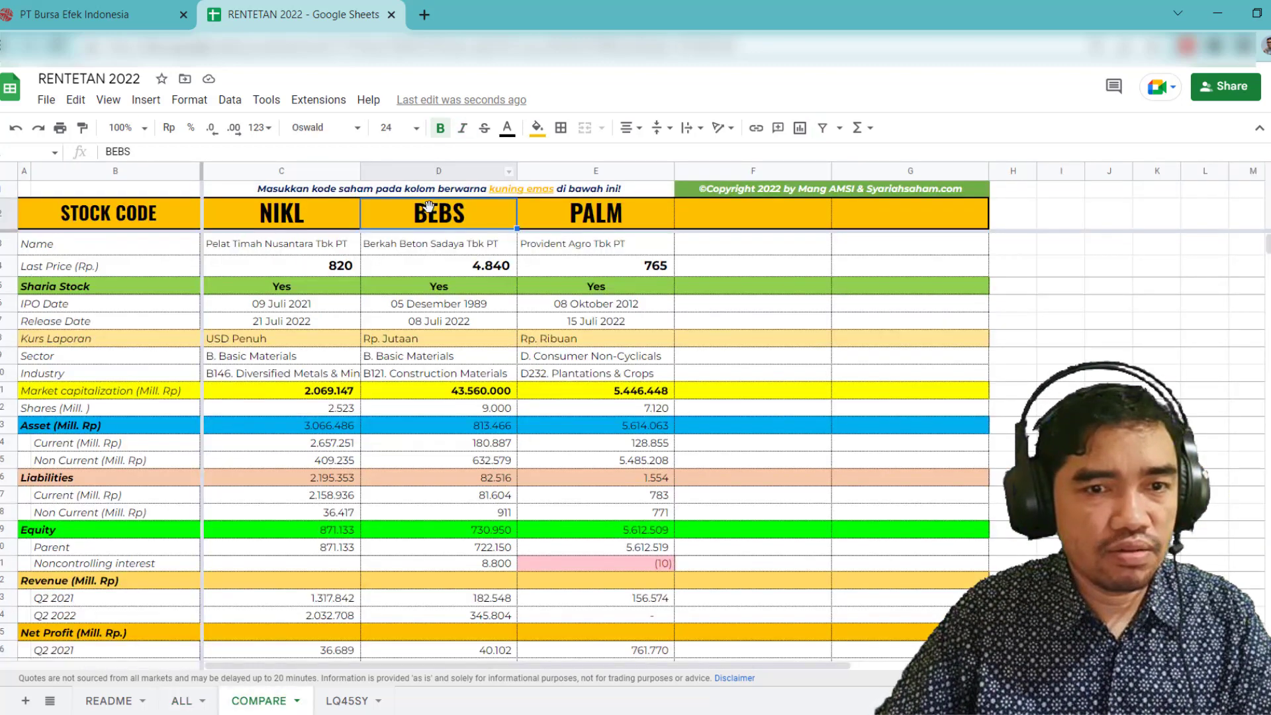
{"action": "type", "text": "ARNA"}
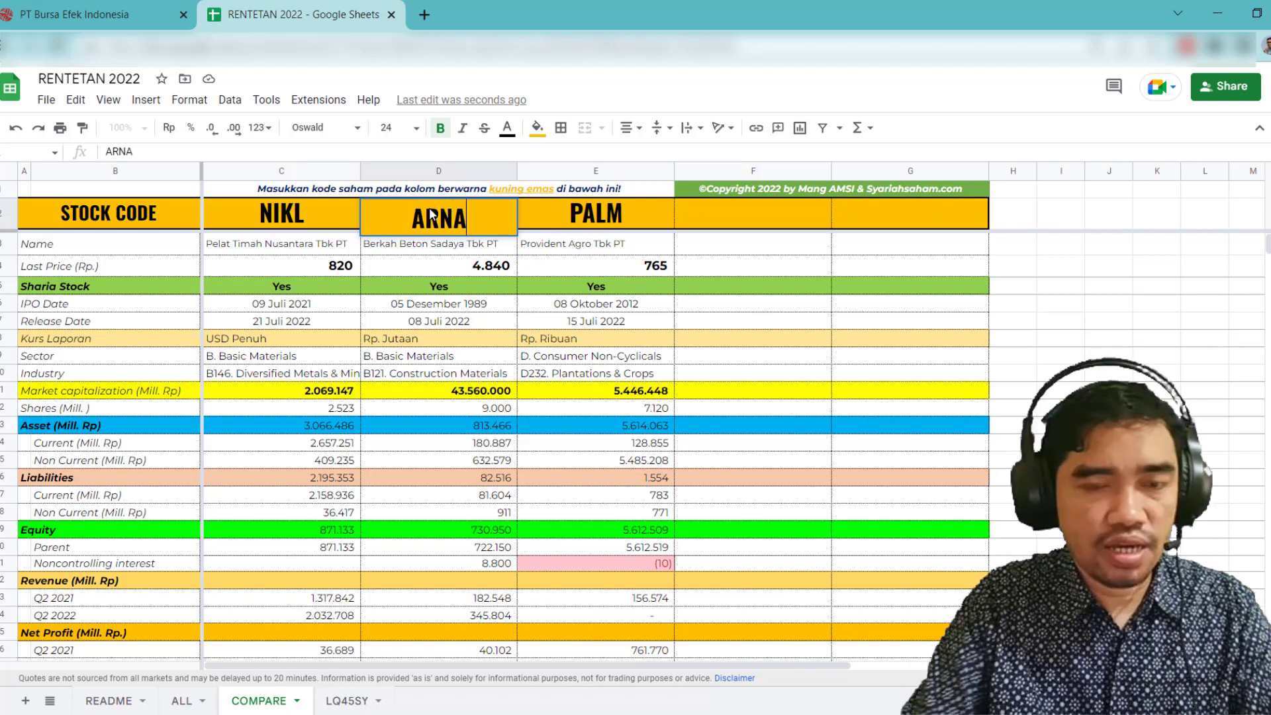
{"action": "key", "text": "Tab"}
Examine ARNA's growth, cash flow, ratios and valuation beside NIKL and PALM, and check the PT Bursa Efek Indonesia report listing
{"action": "scroll", "coordinate": [431, 494], "scroll_direction": "down", "scroll_amount": 5}
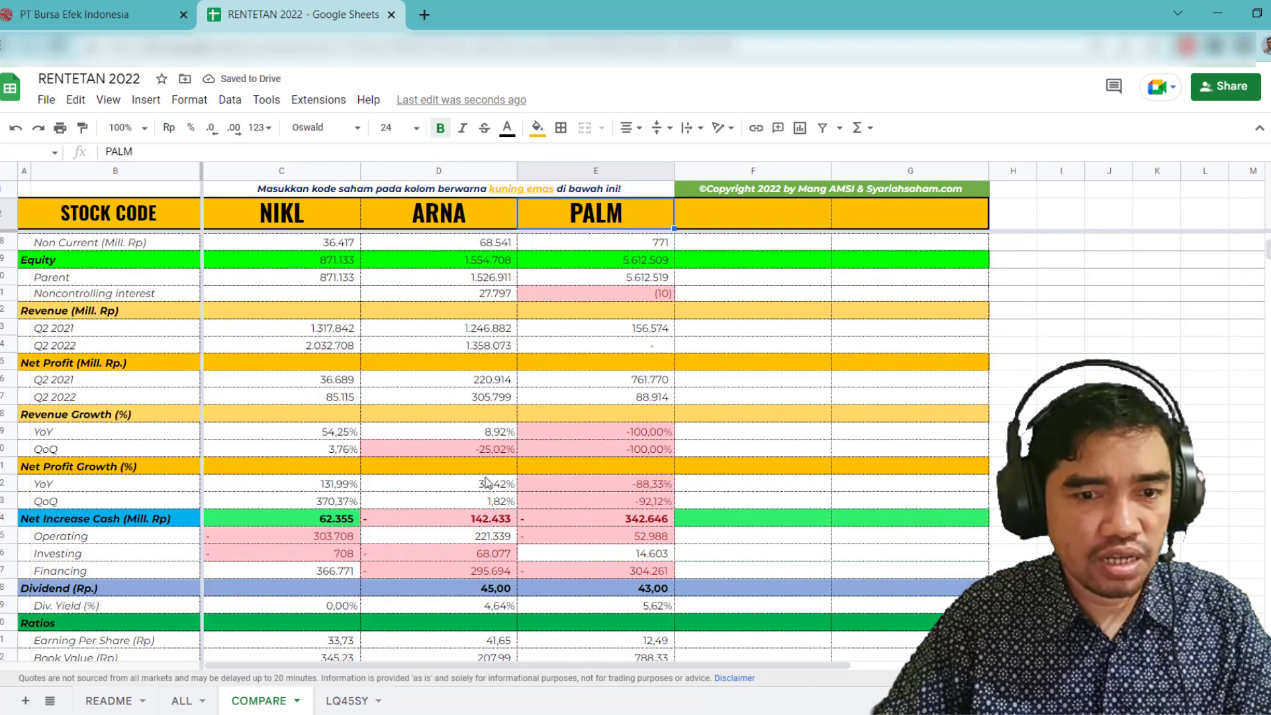
{"action": "scroll", "coordinate": [493, 503], "scroll_direction": "down", "scroll_amount": 4}
{"action": "scroll", "coordinate": [501, 501], "scroll_direction": "down", "scroll_amount": 4}
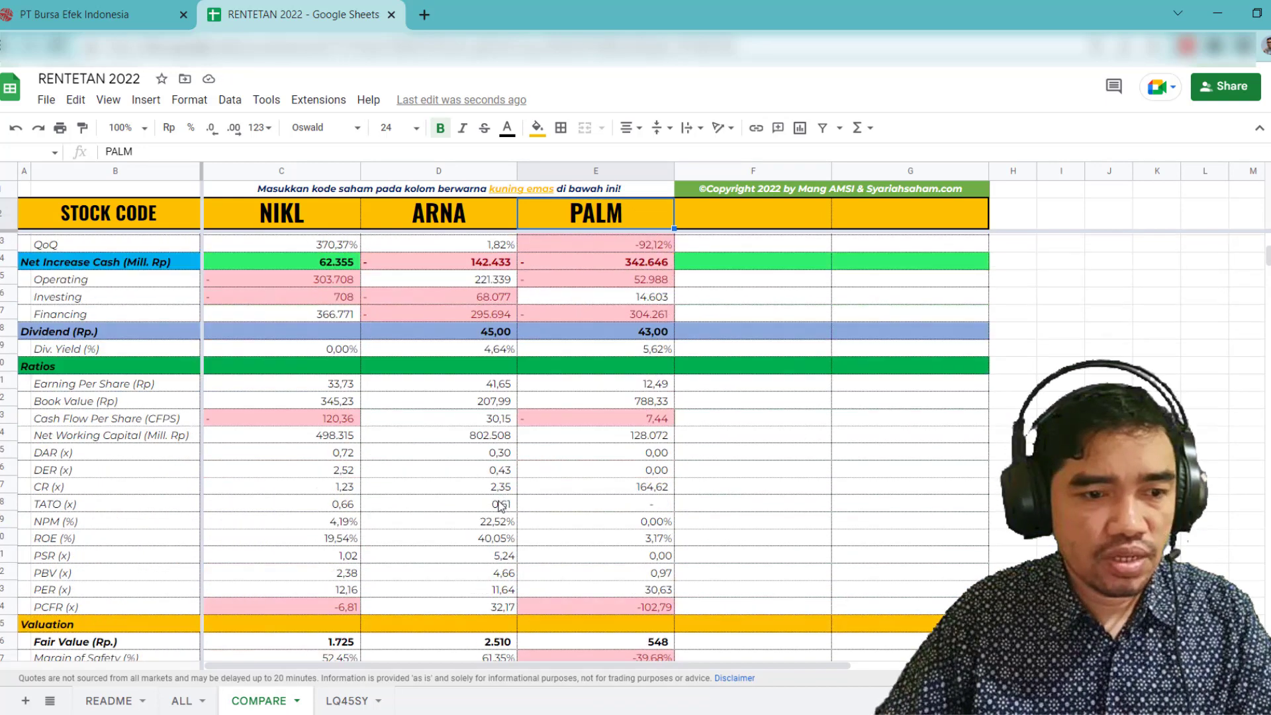
{"action": "scroll", "coordinate": [501, 503], "scroll_direction": "up", "scroll_amount": 2}
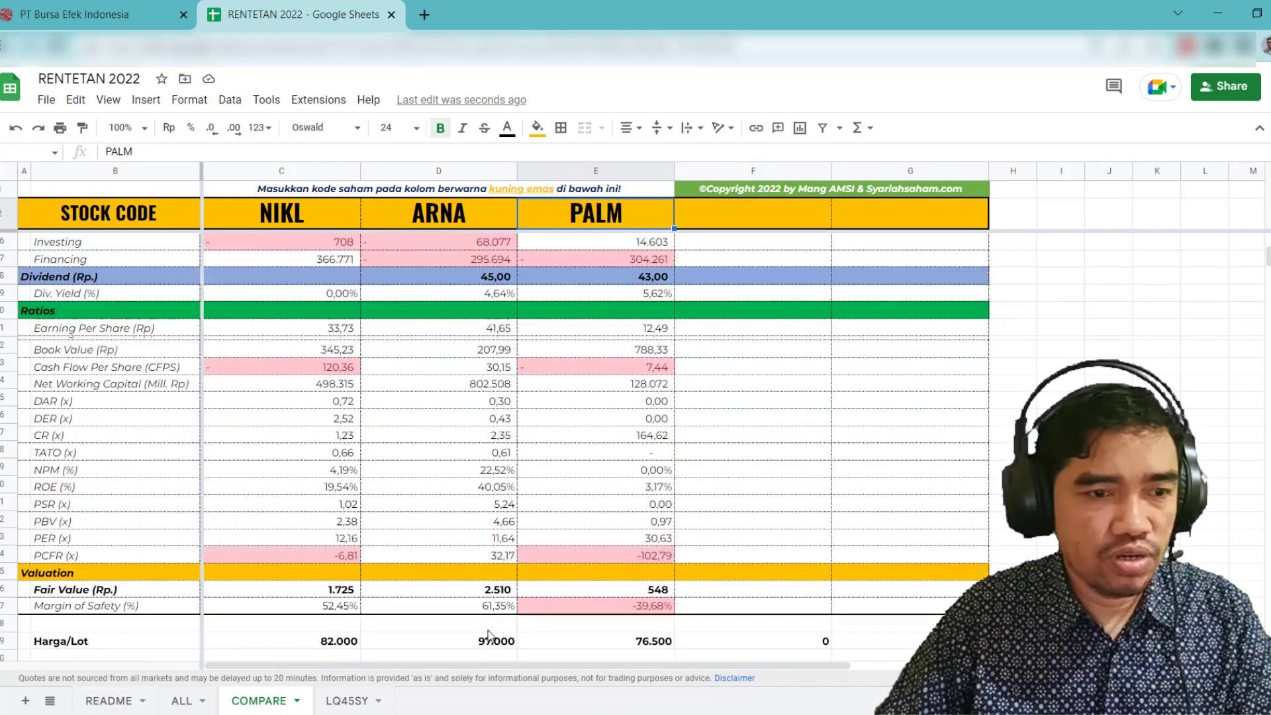
{"action": "scroll", "coordinate": [387, 580], "scroll_direction": "up", "scroll_amount": 1}
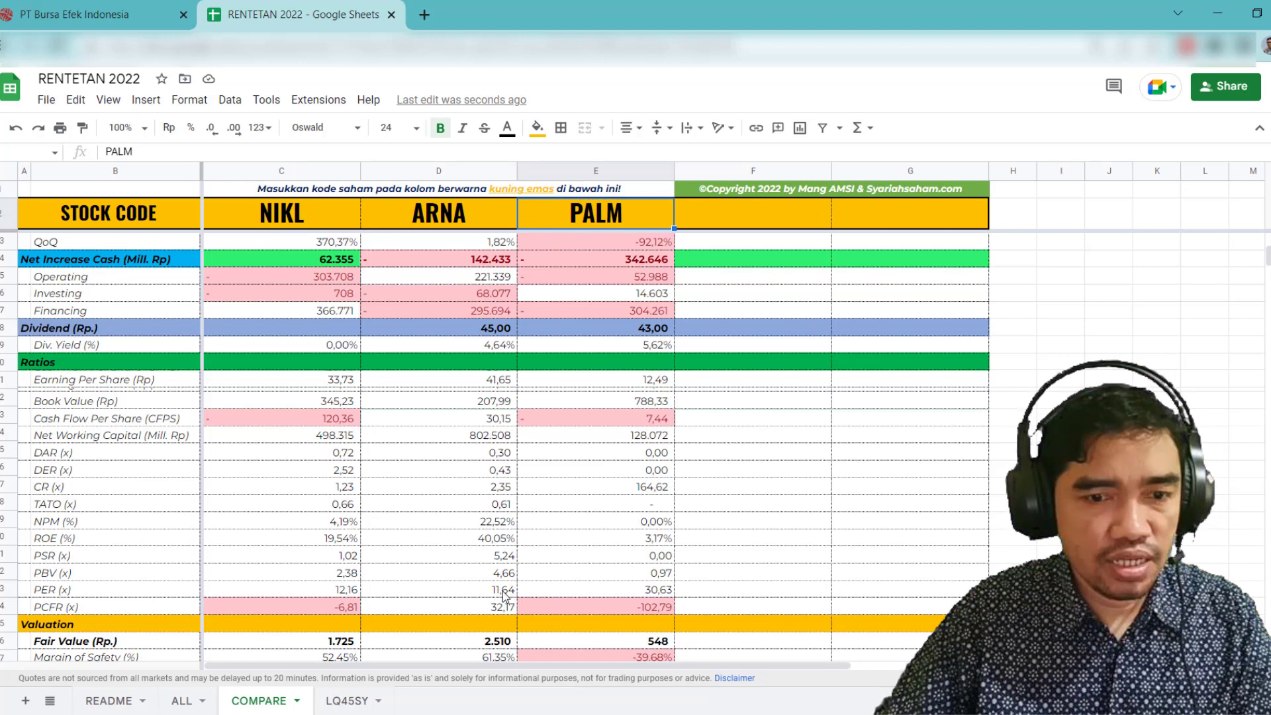
{"action": "scroll", "coordinate": [486, 496], "scroll_direction": "up", "scroll_amount": 5}
{"action": "scroll", "coordinate": [487, 493], "scroll_direction": "up", "scroll_amount": 3}
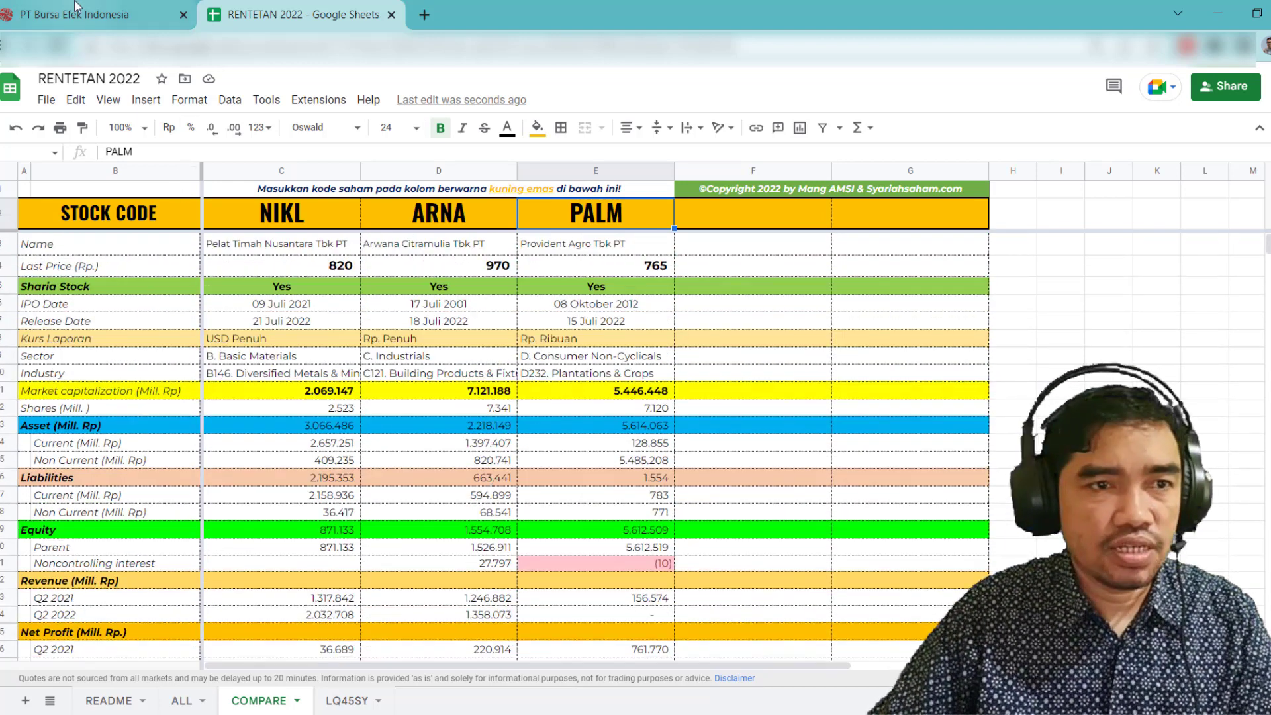
{"action": "left_click", "coordinate": [109, 8]}
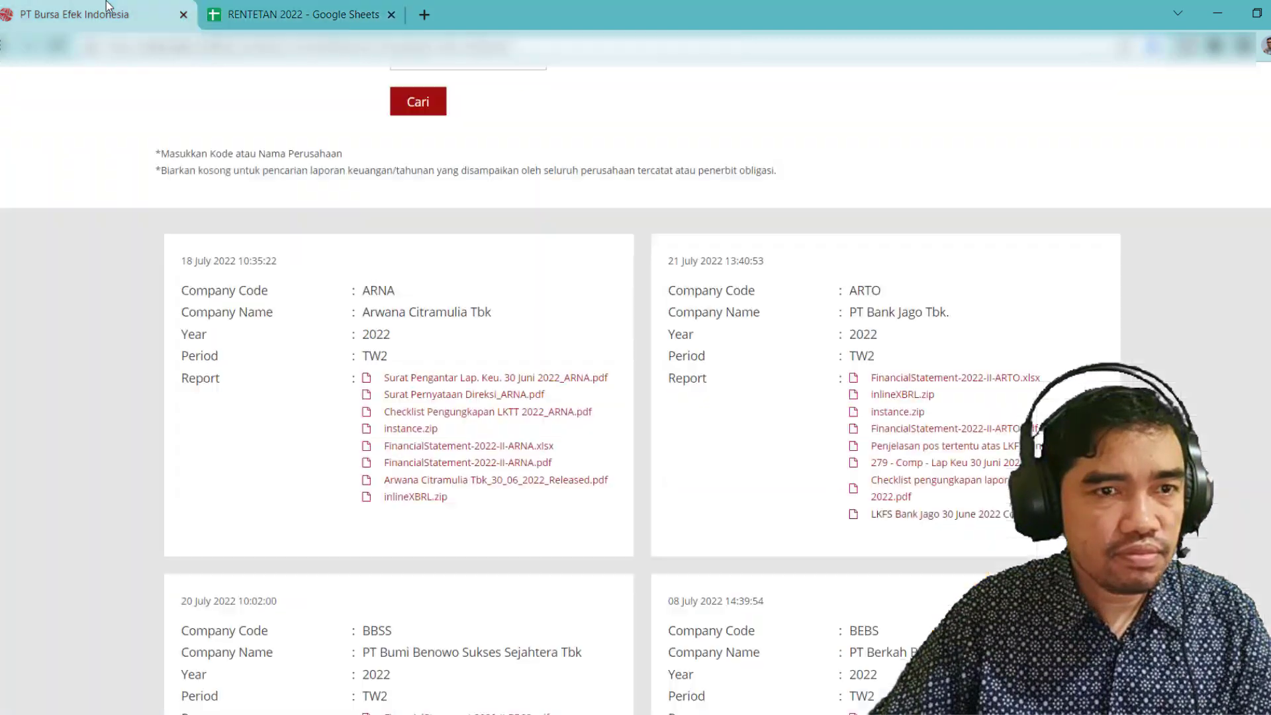
{"action": "left_click", "coordinate": [243, 9]}
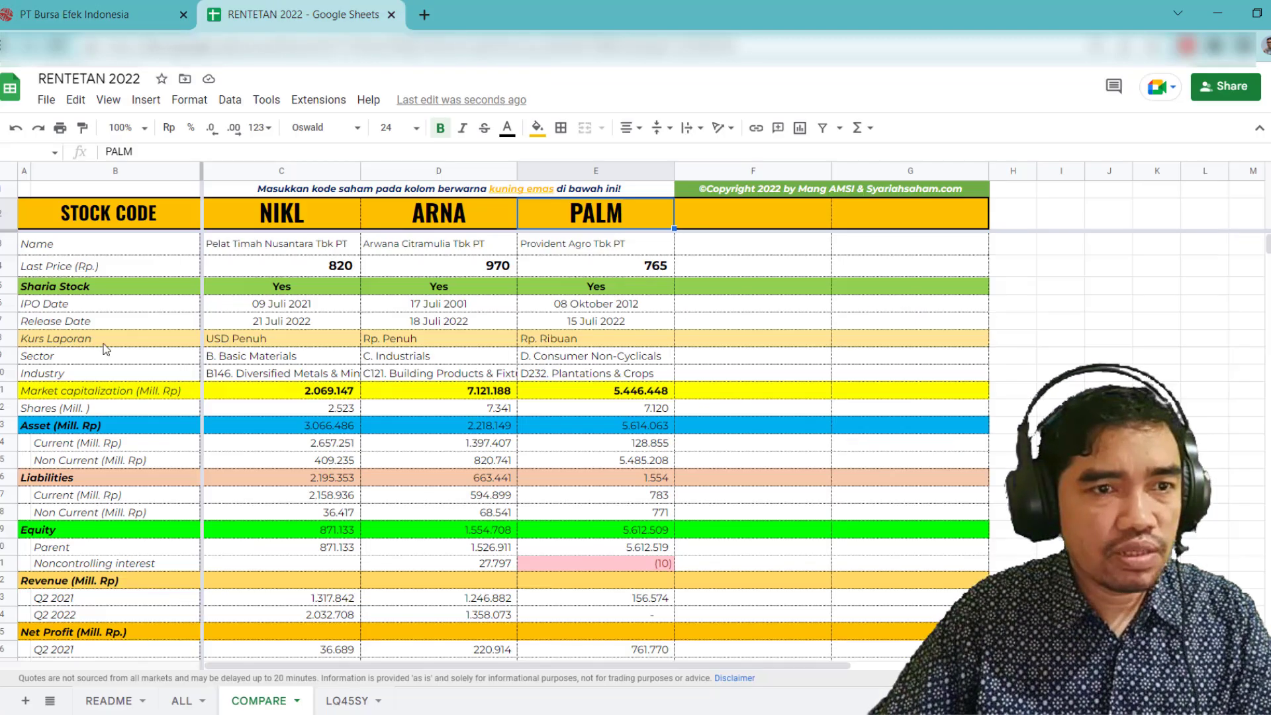
Look up the file formats offered for downloading the spreadsheet, without downloading it
{"action": "left_click", "coordinate": [50, 107]}
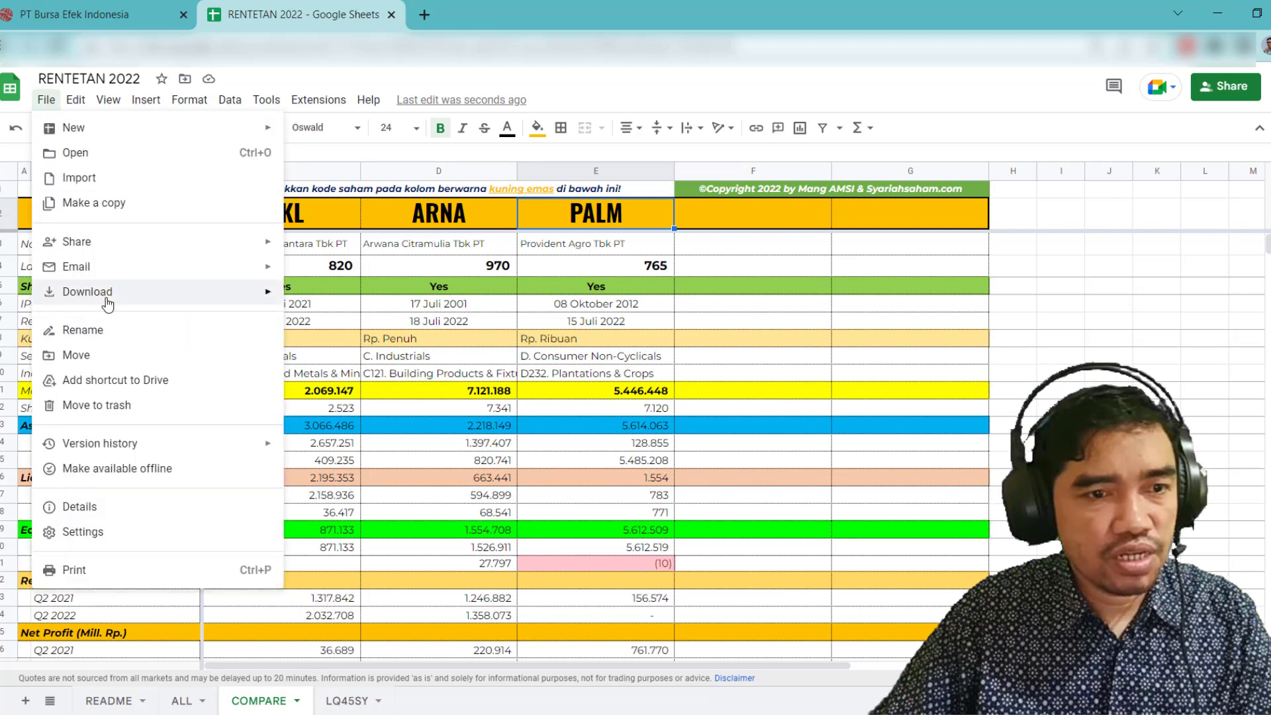
{"action": "mouse_move", "coordinate": [108, 303]}
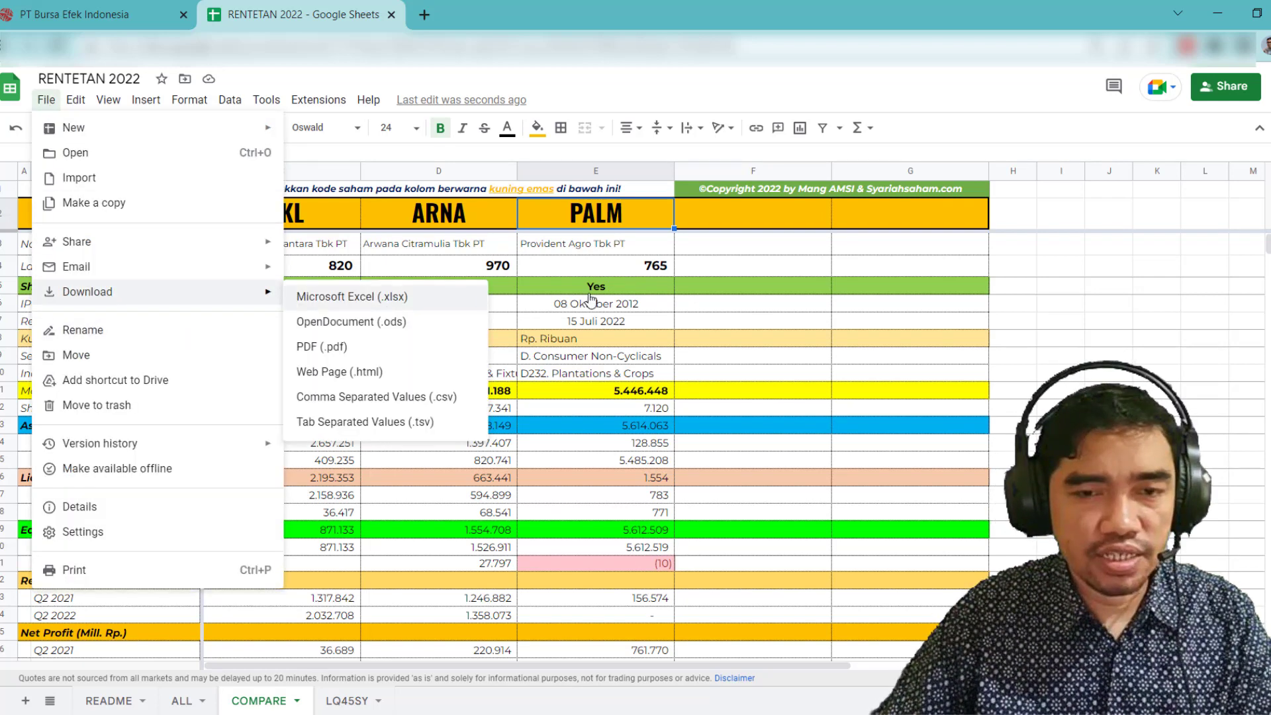
{"action": "left_click", "coordinate": [885, 308]}
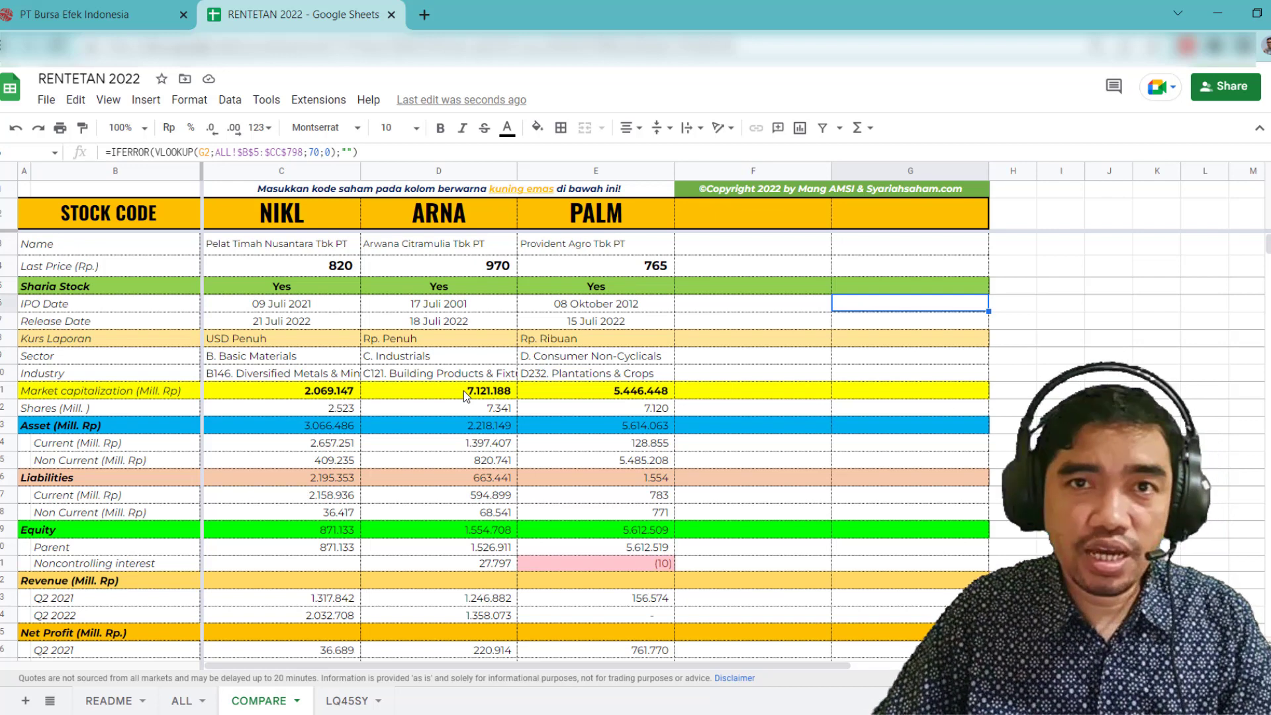
Review the column descriptions on the README sheet and return to the ALL sheet
{"action": "left_click", "coordinate": [104, 702]}
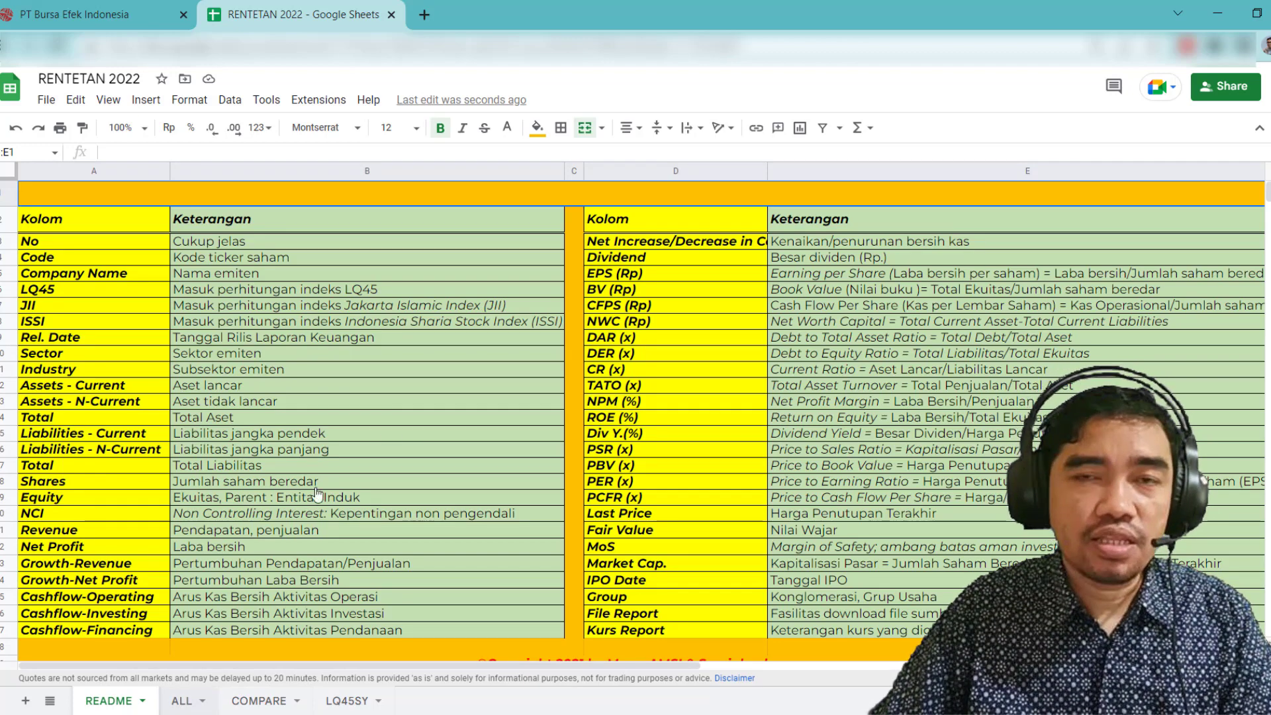
{"action": "key", "text": "ctrl+Page_Down"}
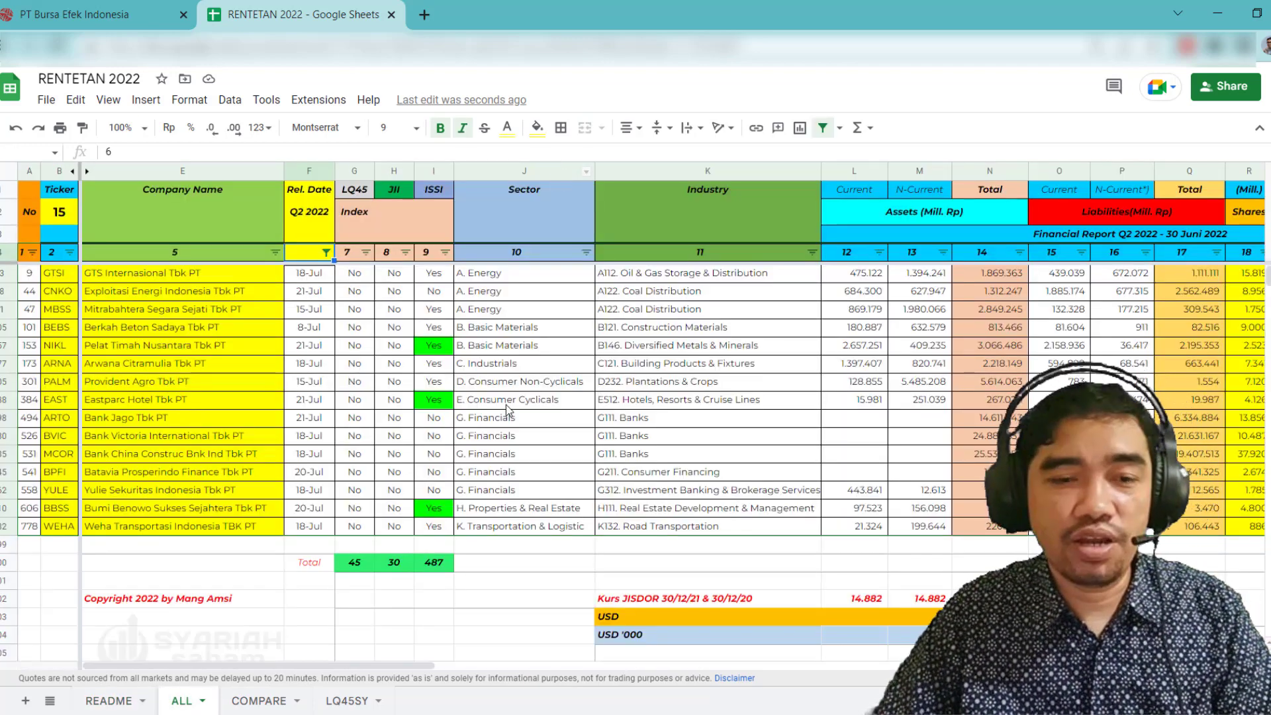